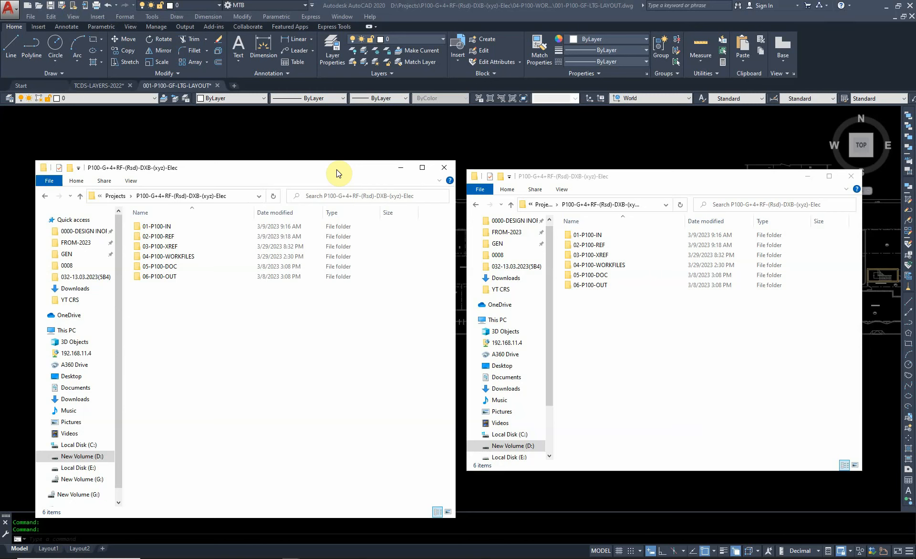
Step: Browse to the 003-AC folder inside 02-P100-REF and copy the M03.01_3A_Ground Floor drawing
click(160, 236)
double_click(162, 238)
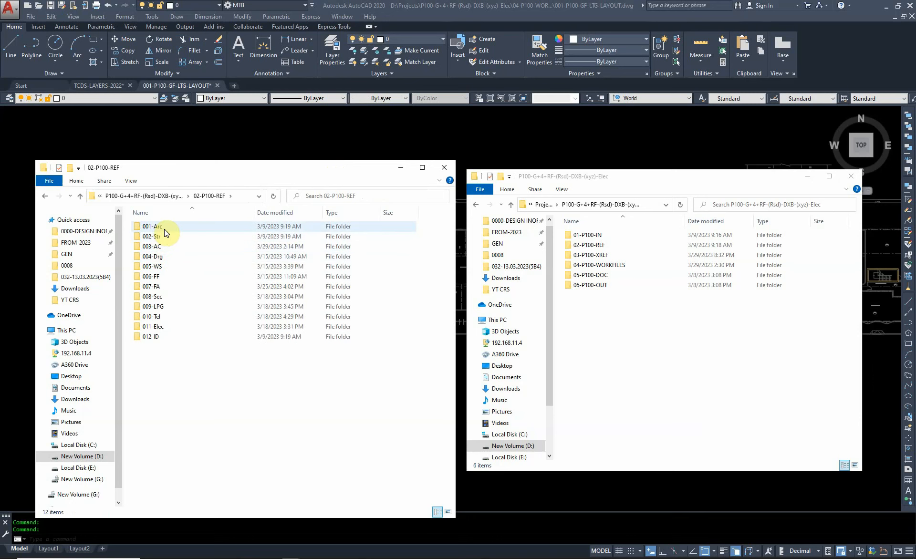
double_click(152, 250)
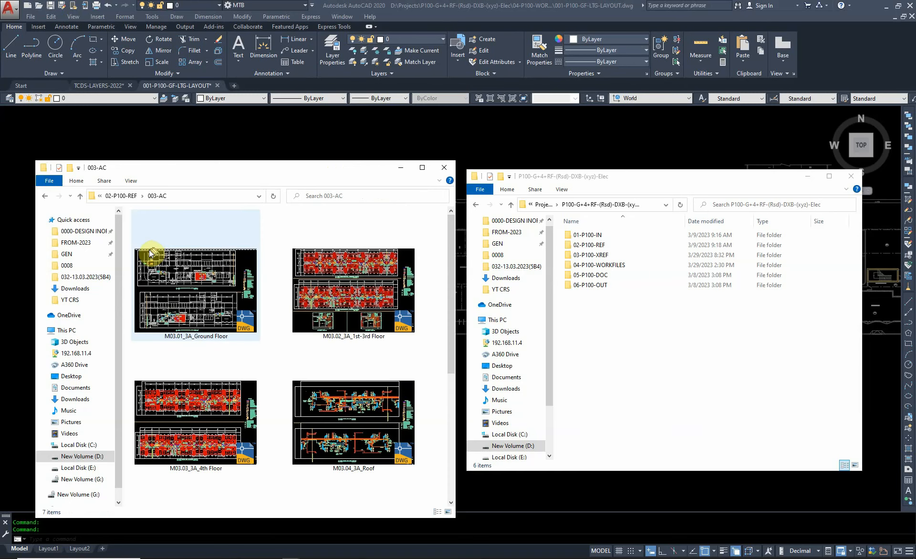
click(208, 289)
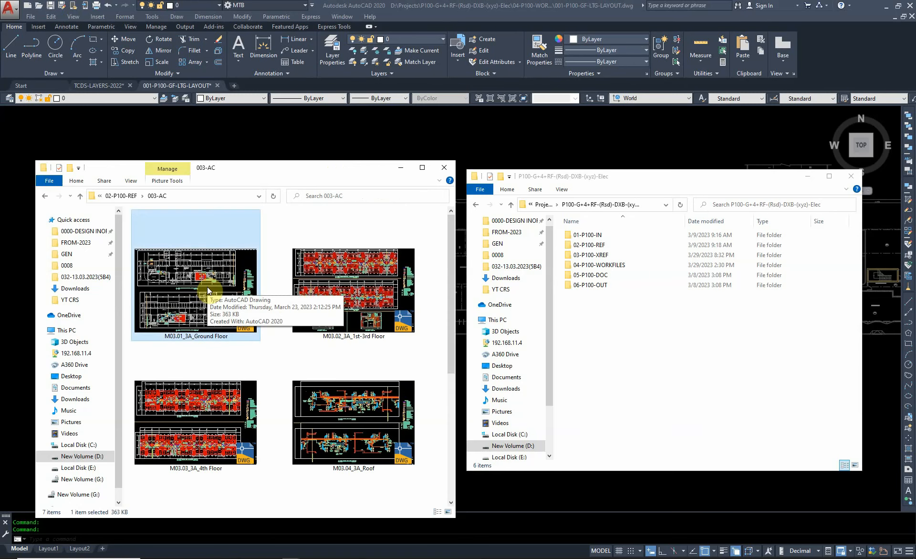
Step: Create a folder named 03-AC-XRF inside the project's 03-P100-XREF folder
click(582, 316)
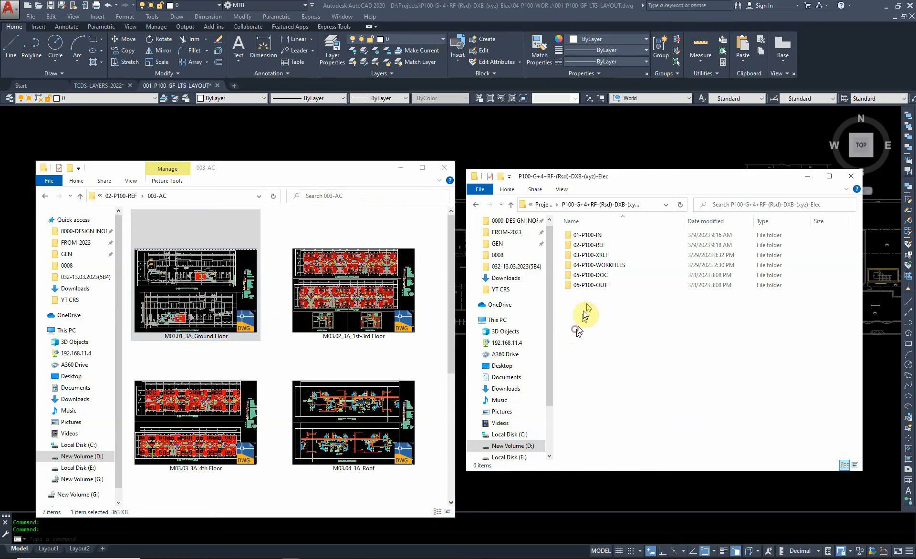
double_click(587, 254)
right_click(587, 265)
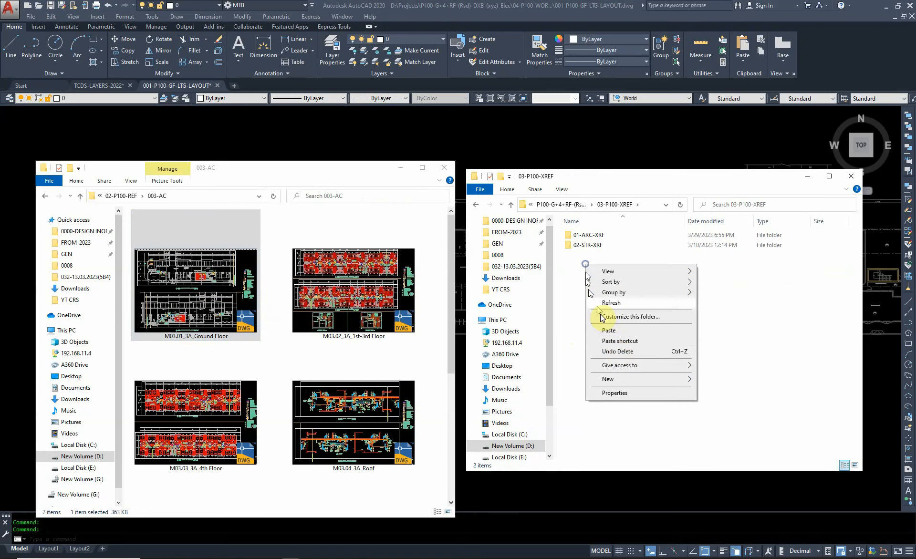
mouse_move(639, 379)
click(721, 380)
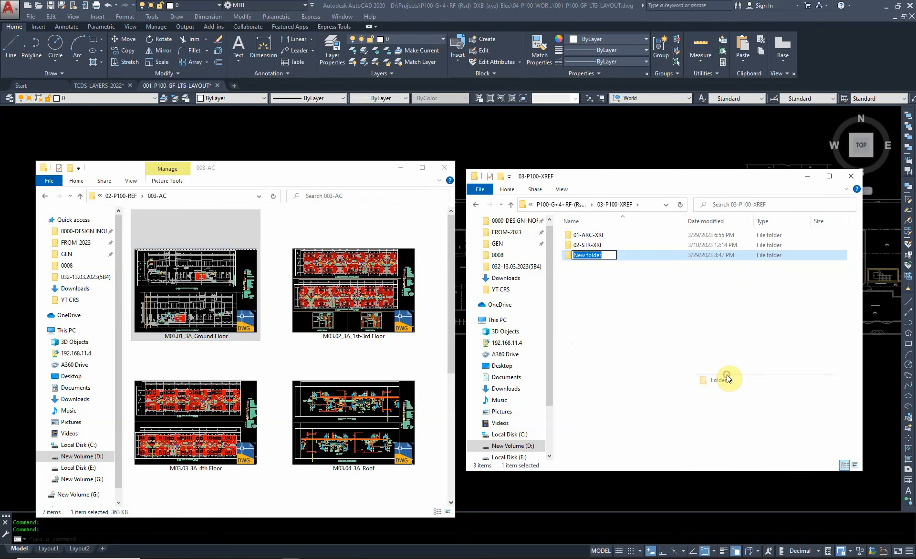
text(03-AC-XRF)
key(Return)
Step: Paste the copied ground floor drawing into 03-AC-XRF as 001-P100-AC-GF-XRF and open it in AutoCAD
key(Return)
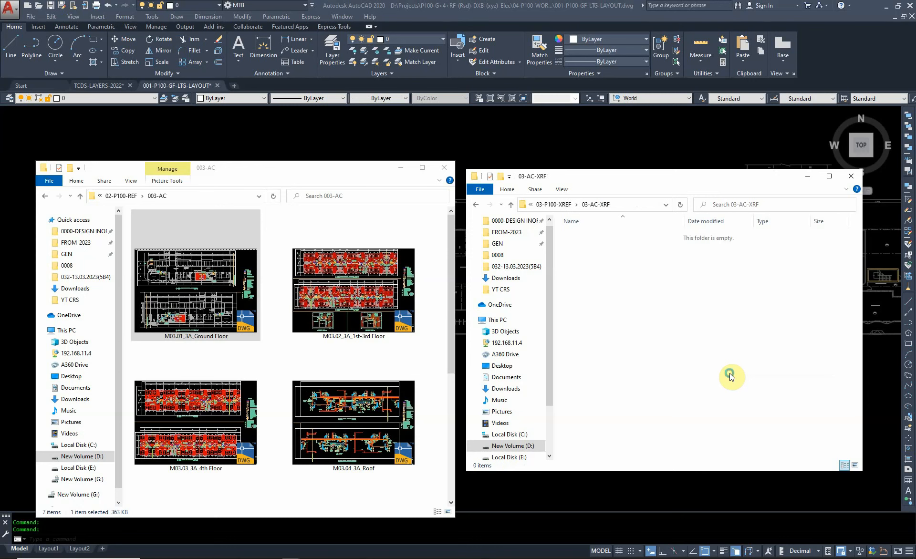
key(ctrl+v)
key(F2)
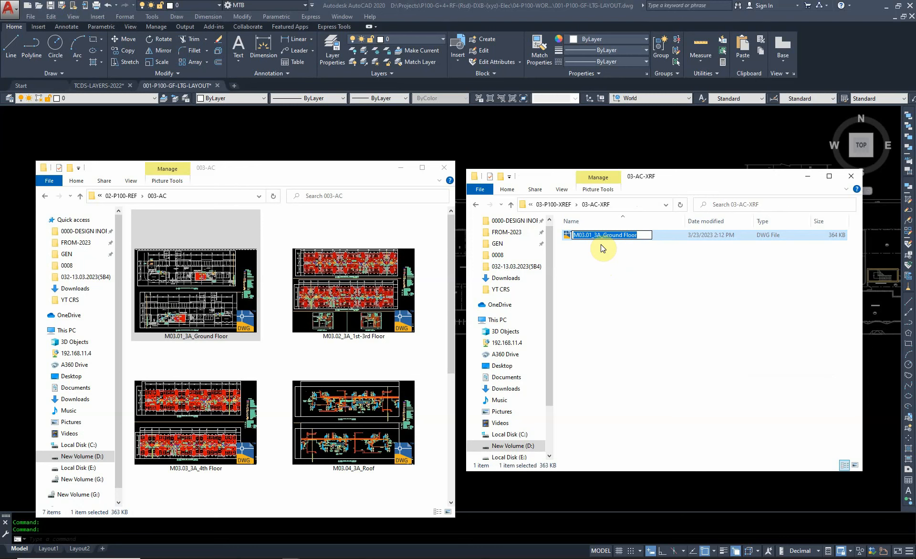
text(001-P100-)
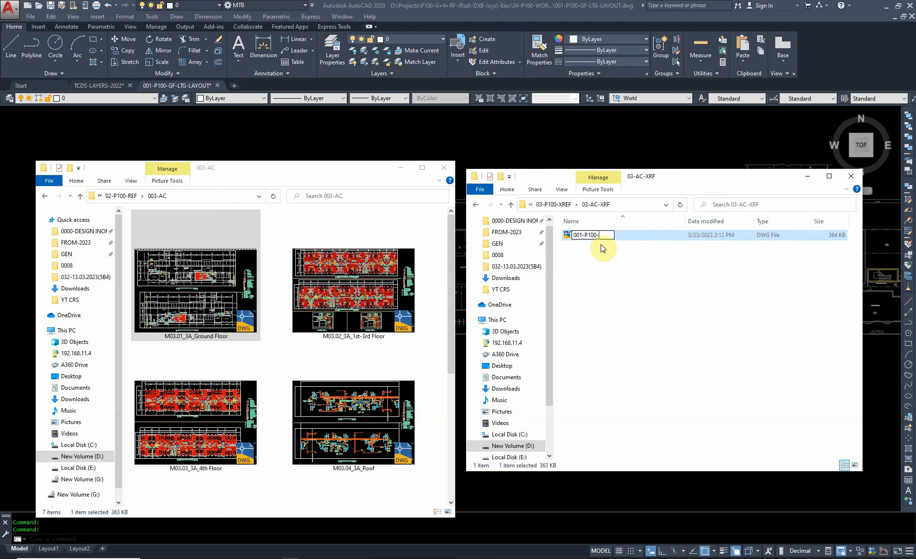
text(AC-GF-XRF)
key(Return)
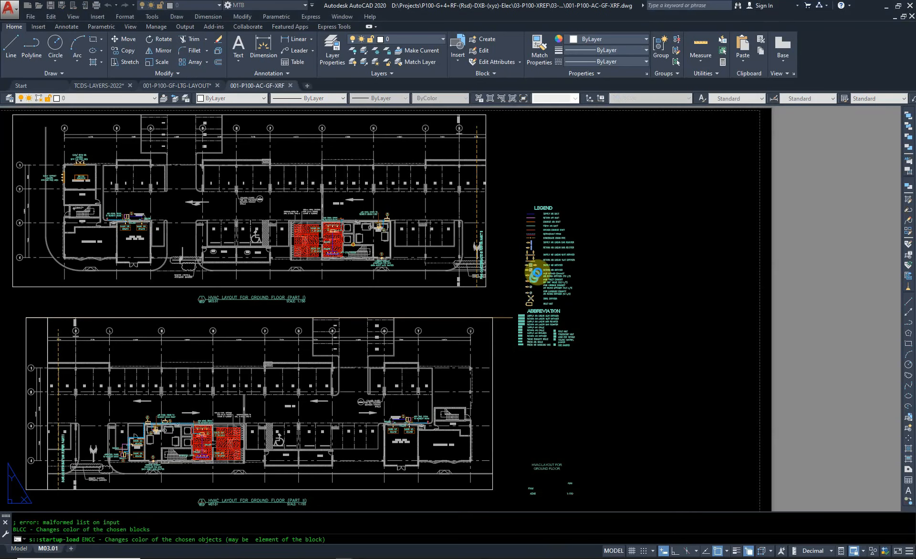
Step: Look over the ground floor HVAC layout sheet, including its title text, both plan parts and the legend
scroll(536, 467, up, 5)
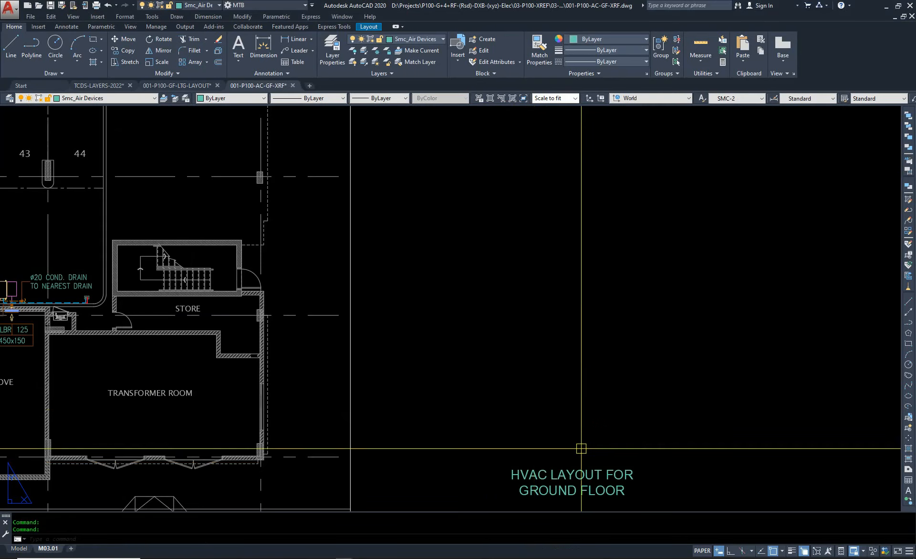
middle_drag(570, 418, 585, 371)
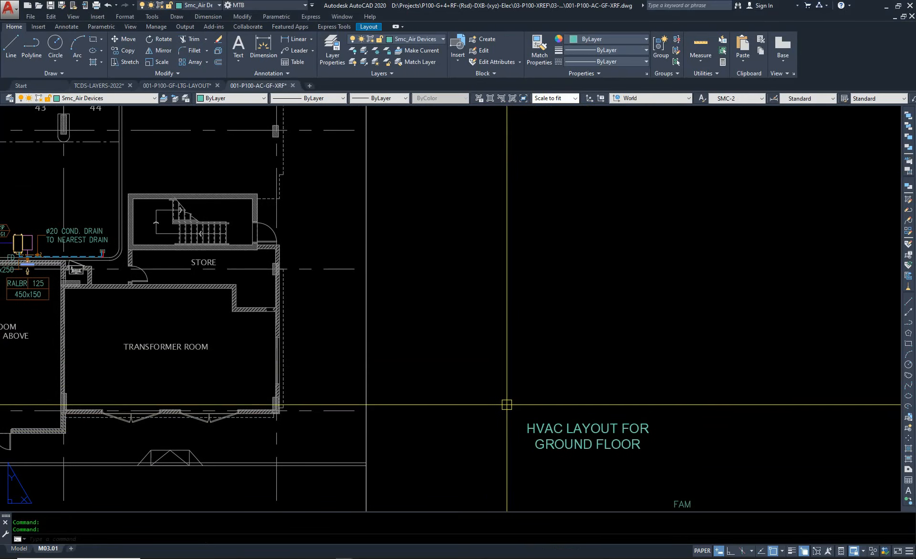
scroll(516, 415, down, 6)
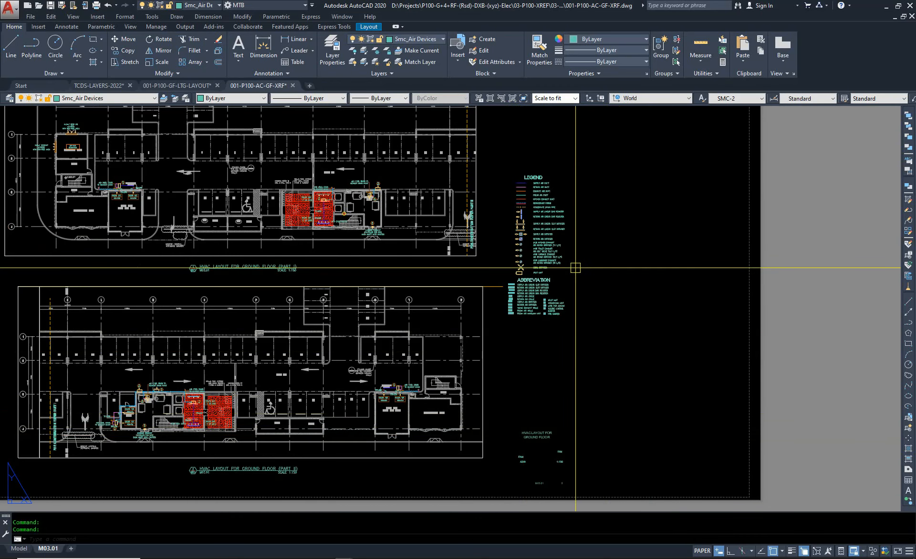
scroll(575, 267, up, 6)
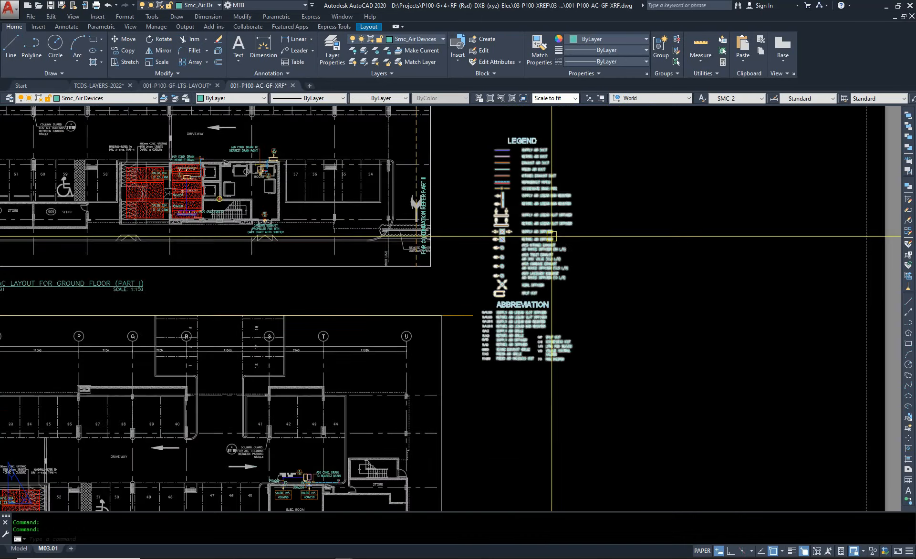
scroll(513, 169, down, 3)
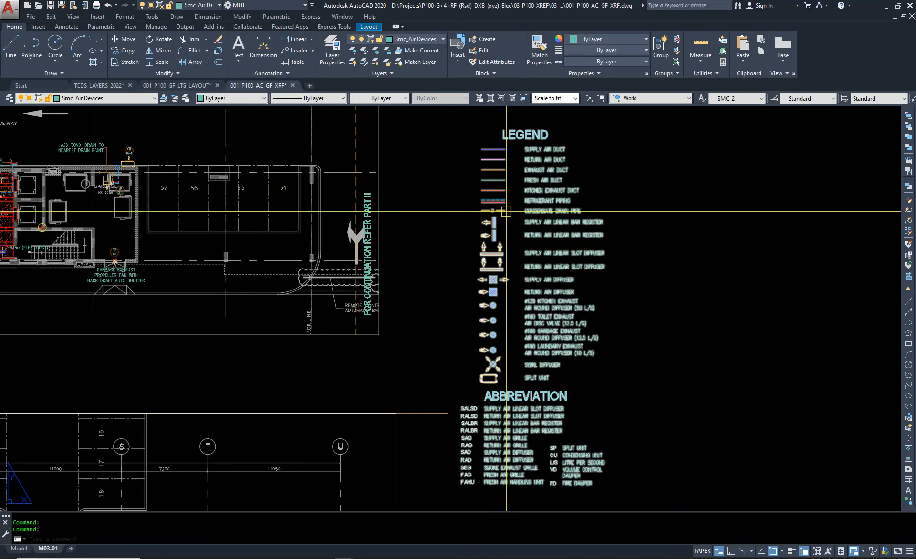
scroll(557, 137, down, 5)
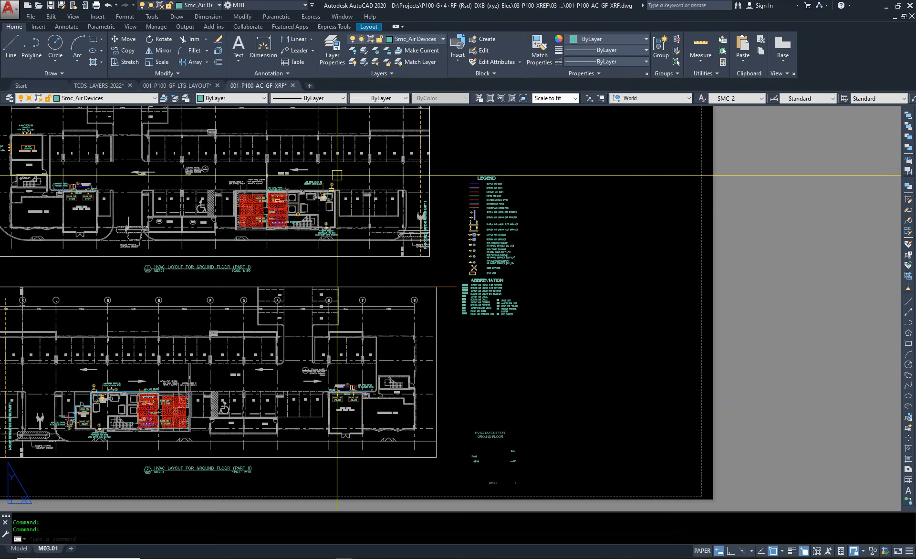
middle_drag(335, 175, 366, 260)
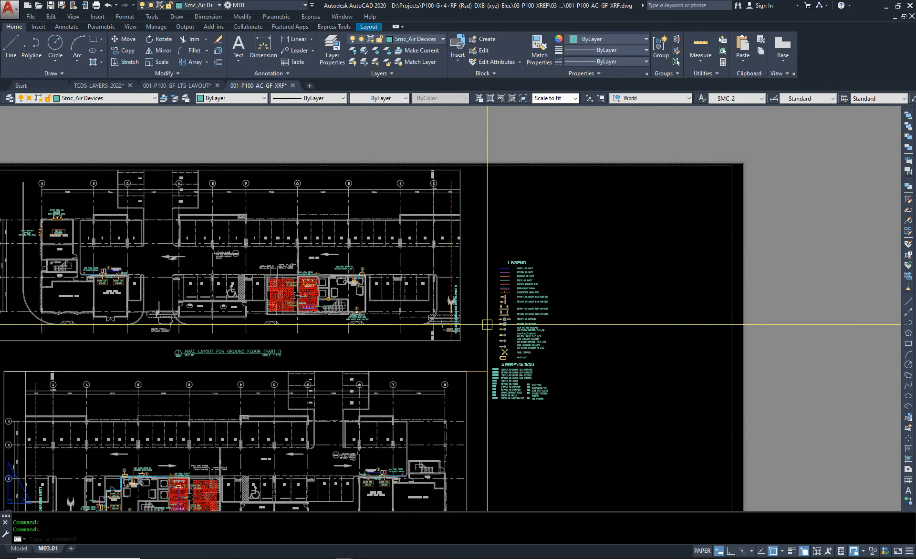
Step: Examine the HVAC legend entries, from the duct and pipe line types down to the diffusers and split unit
scroll(572, 329, up, 5)
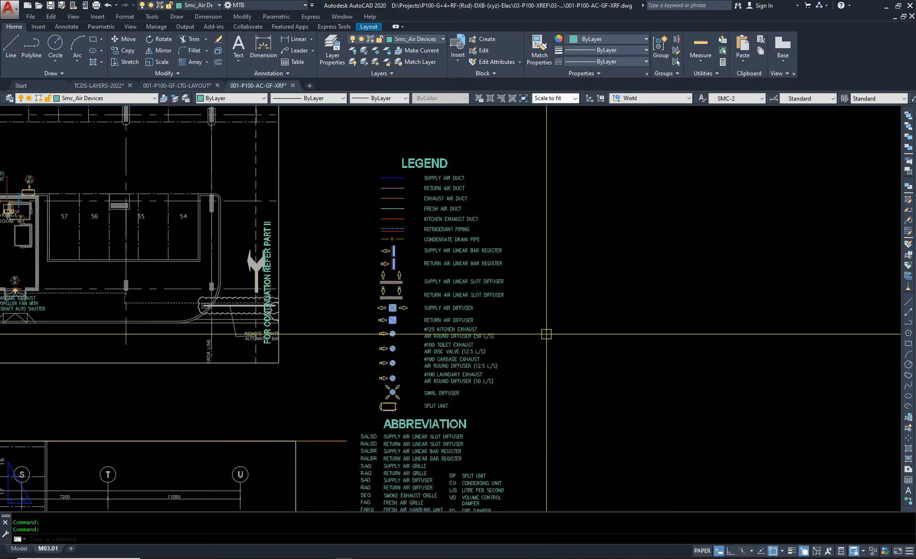
scroll(422, 173, up, 5)
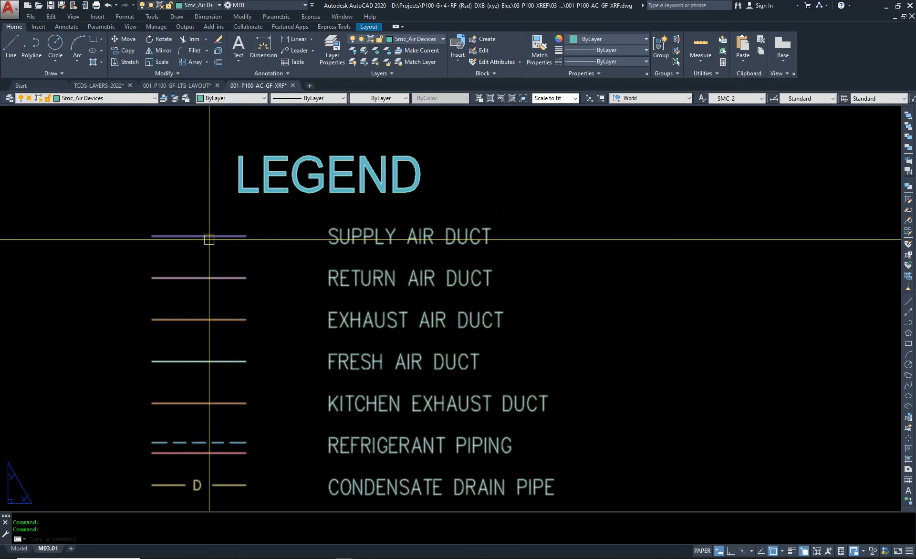
scroll(143, 237, up, 4)
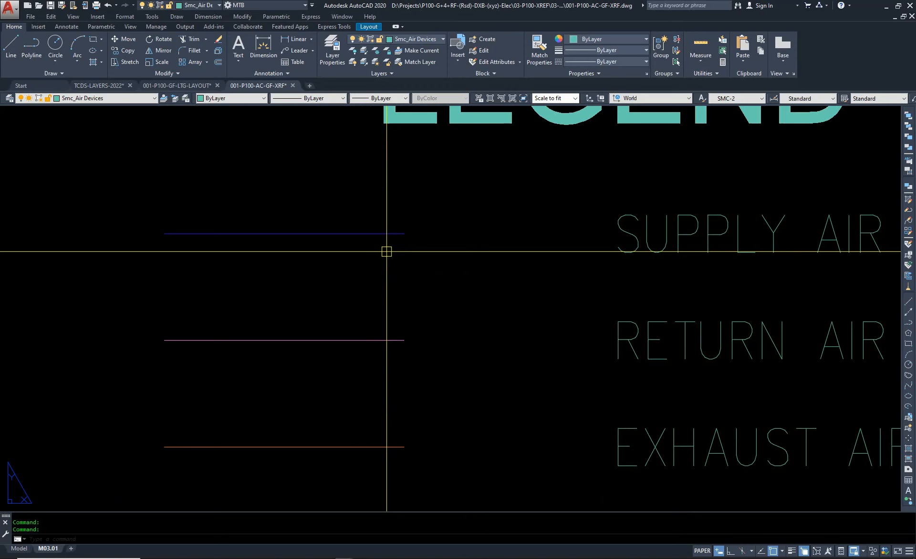
scroll(386, 252, down, 4)
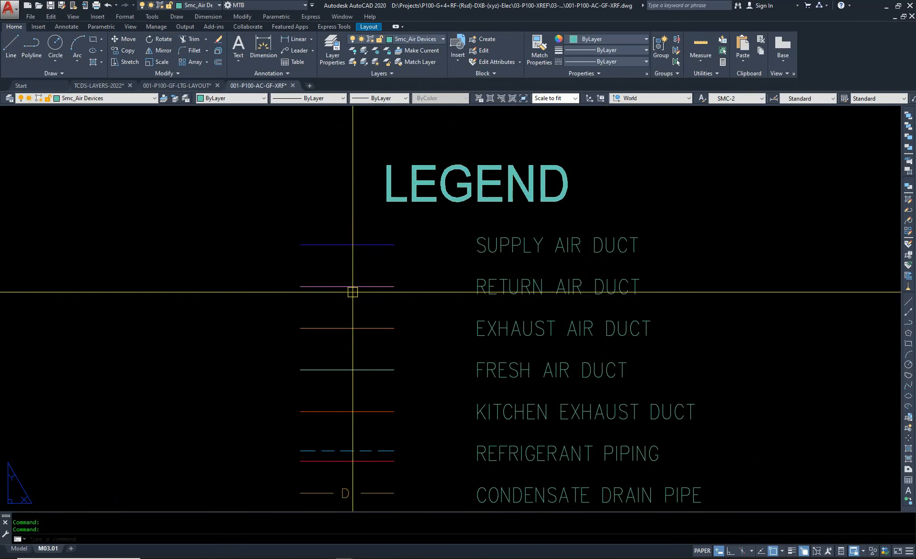
middle_drag(530, 351, 480, 301)
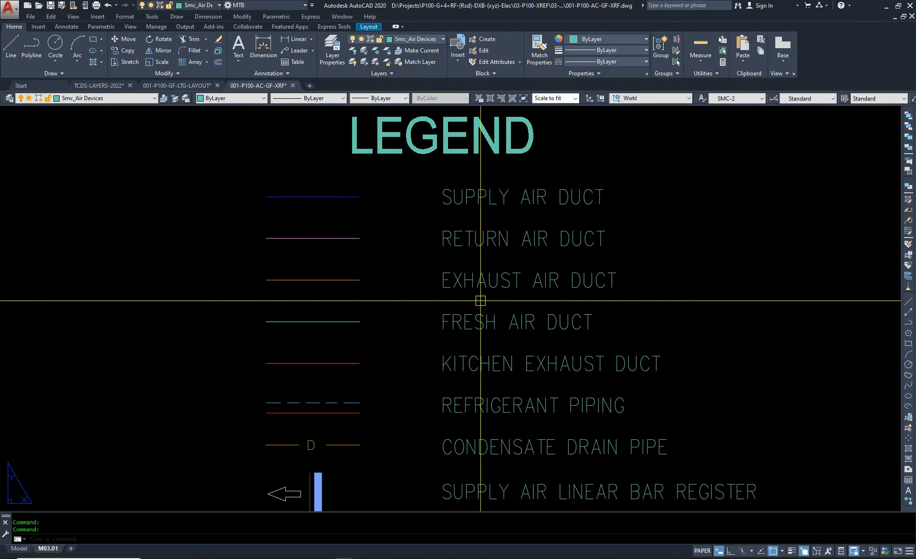
middle_drag(378, 406, 331, 360)
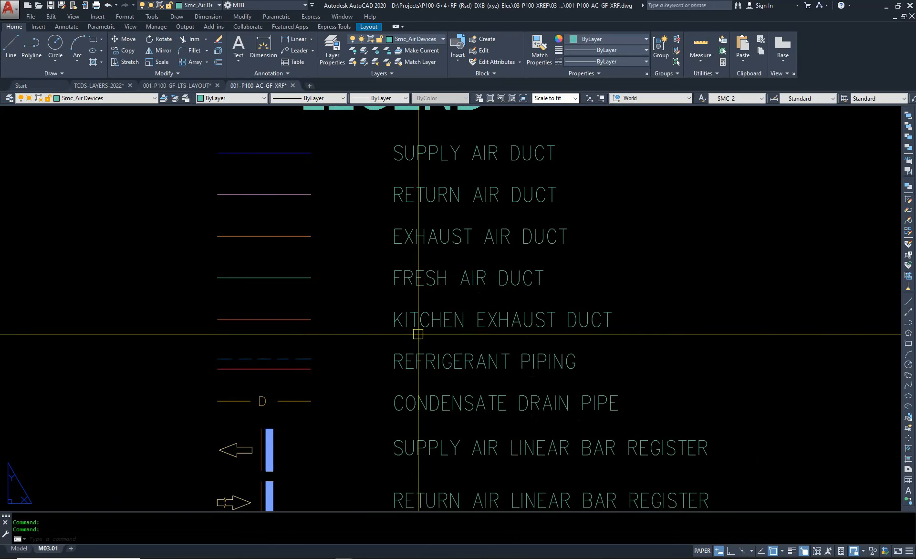
scroll(318, 307, down, 4)
scroll(316, 323, up, 2)
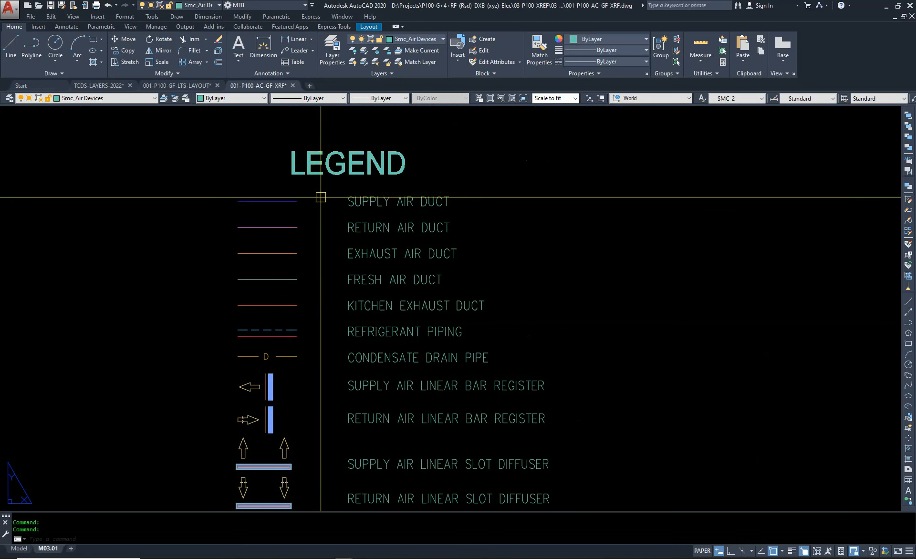
middle_drag(317, 382, 337, 277)
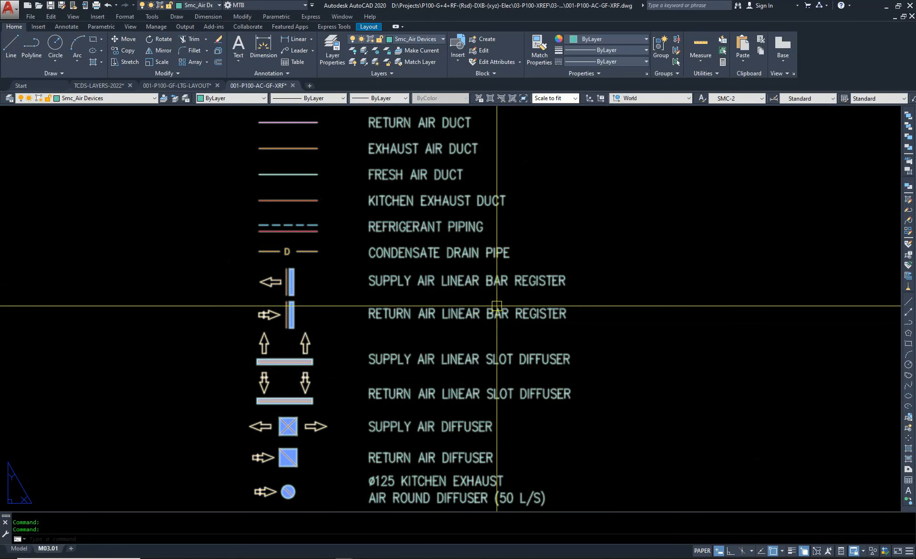
mouse_move(496, 306)
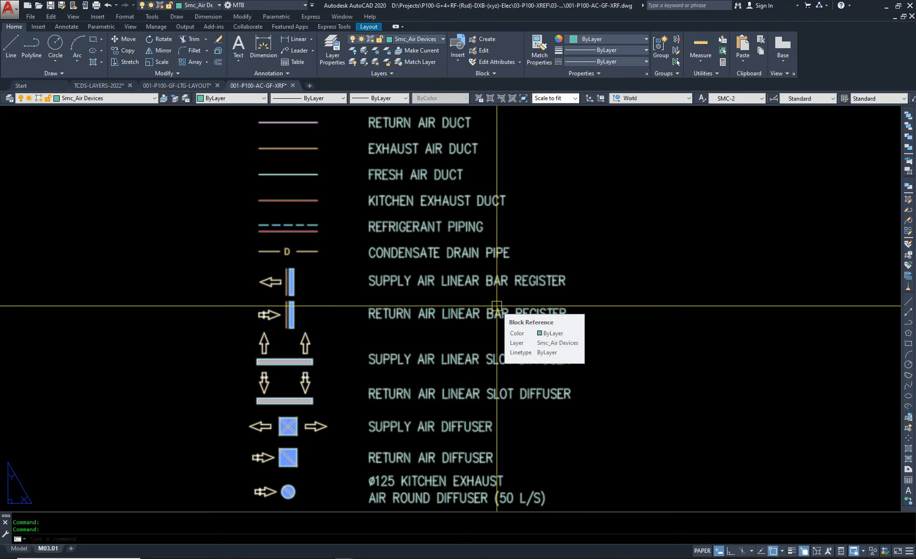
middle_drag(393, 361, 427, 297)
mouse_move(500, 252)
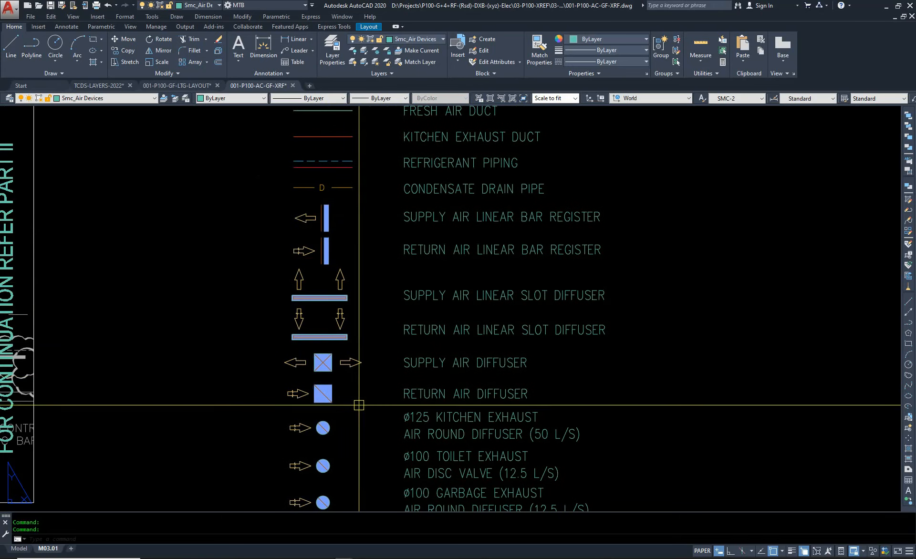
middle_drag(358, 403, 385, 314)
mouse_move(405, 446)
middle_down()
mouse_move(420, 436)
mouse_move(388, 348)
middle_up()
scroll(401, 378, down, 2)
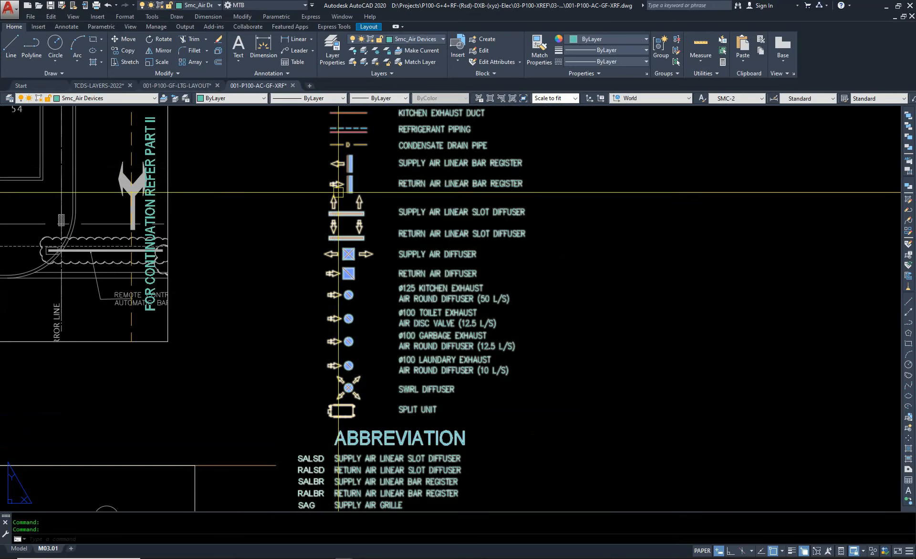
Step: Draw a rectangle around the legend entries from Supply Air Linear Bar Register to Swirl Diffuser
text(rec)
key(Return)
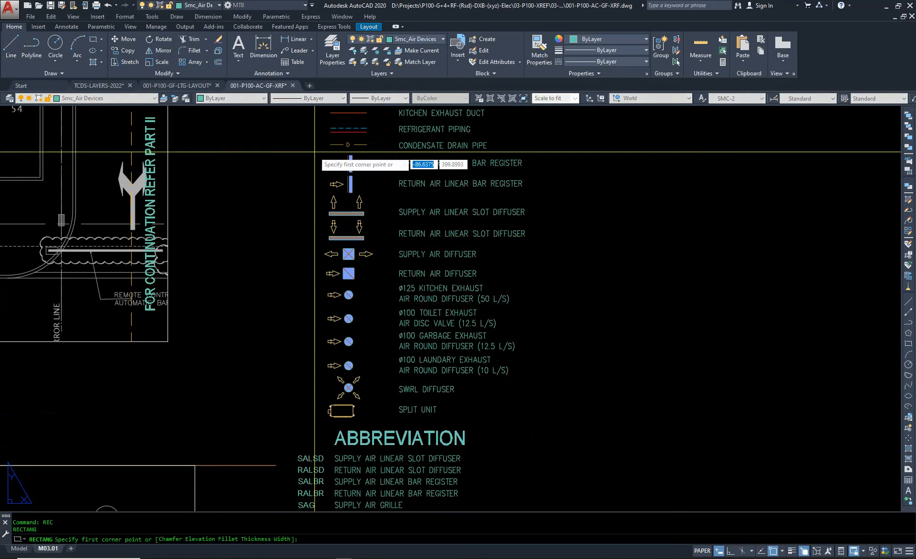
click(309, 150)
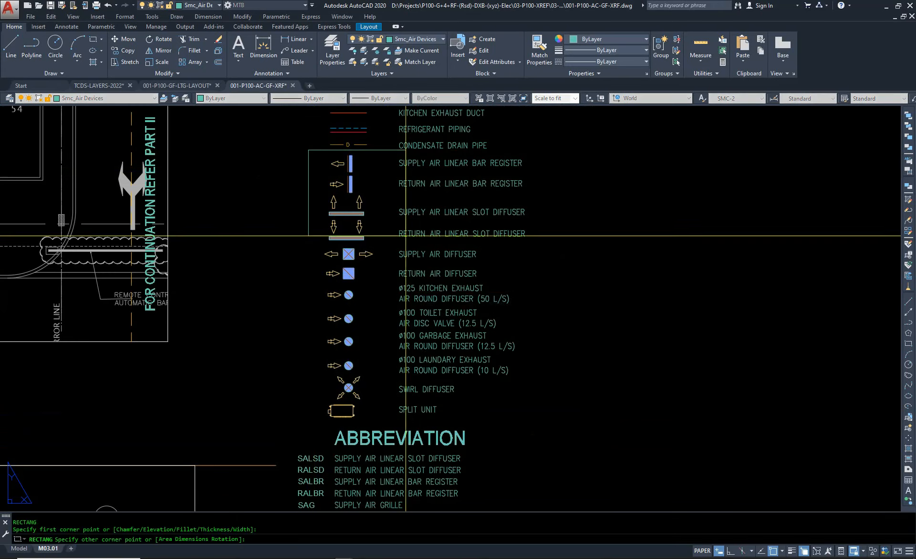
click(535, 396)
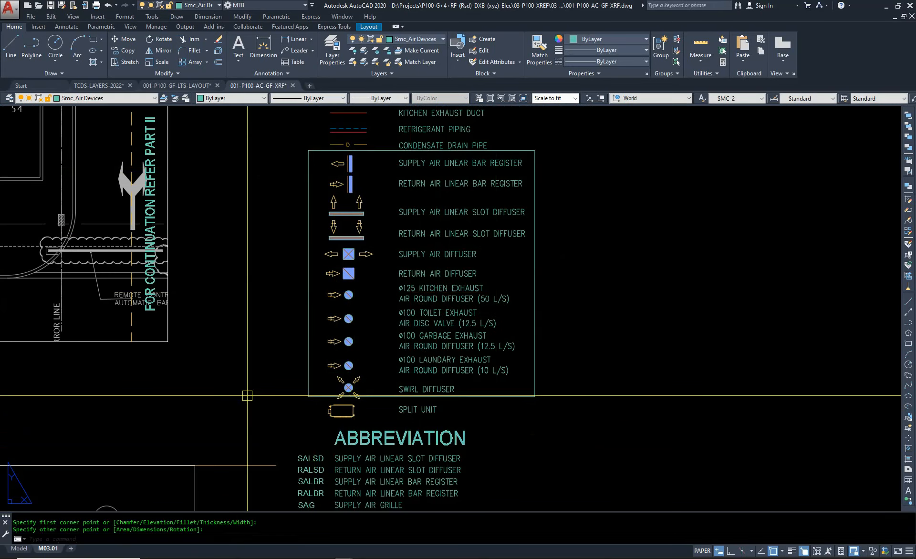
Step: Erase the rectangle around the air register and diffuser legend entries
key(Escape)
text(e)
key(Return)
click(308, 290)
key(Return)
Step: Draw a rectangle around the Split Unit entry in the legend
scroll(336, 437, up, 4)
text(rec)
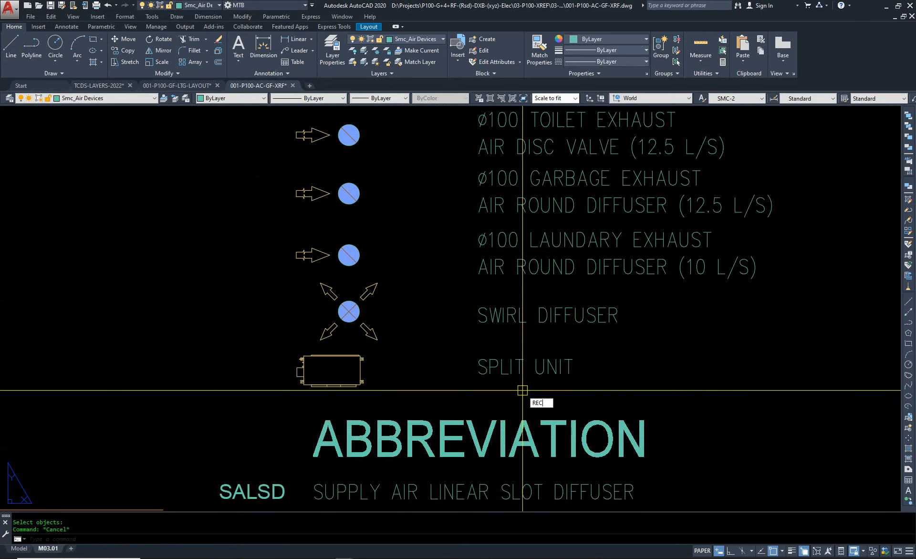
key(Return)
click(610, 404)
click(224, 343)
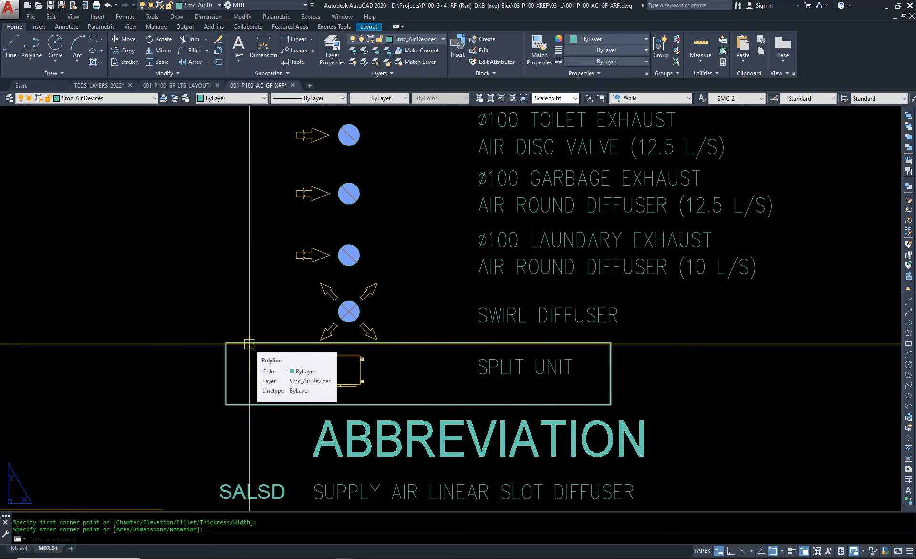
Step: Erase the rectangle around the Split Unit entry in the legend
scroll(393, 365, down, 4)
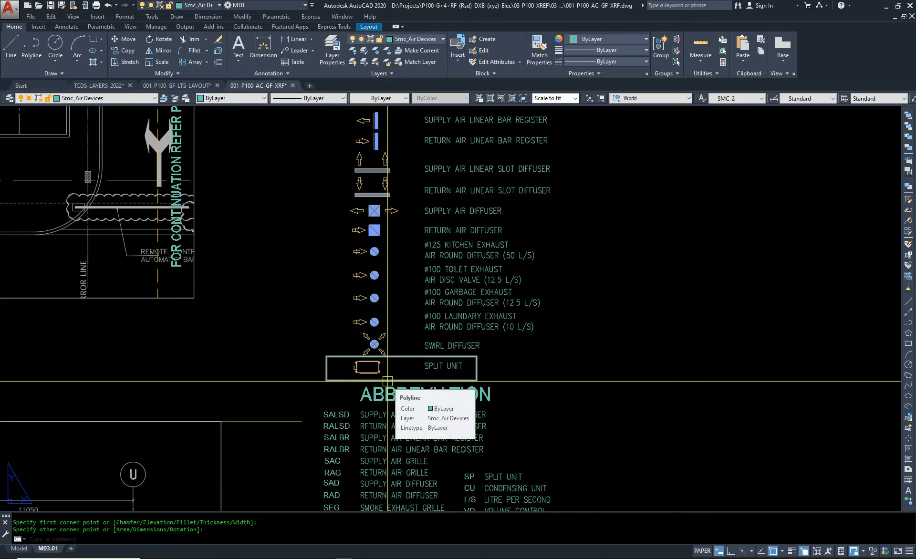
key(Escape)
text(e)
key(space)
click(391, 356)
click(398, 346)
key(space)
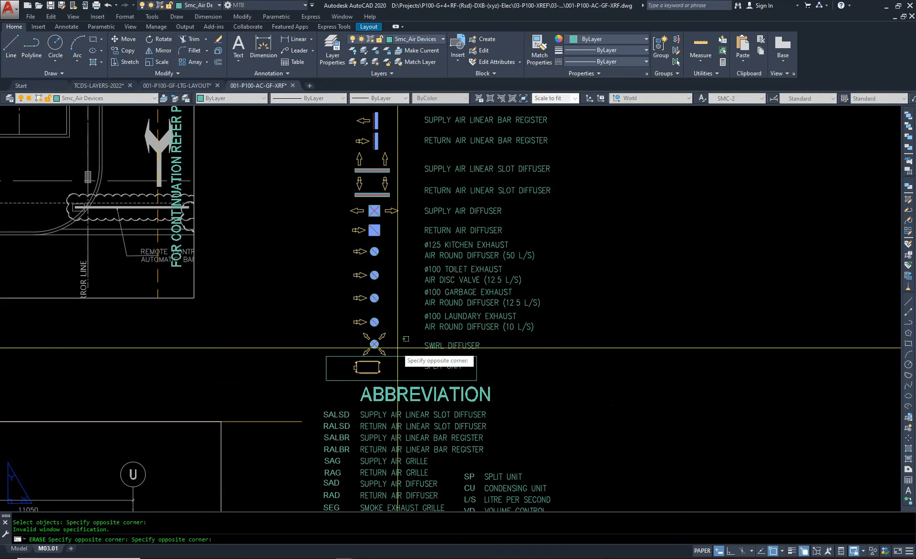
click(395, 354)
click(396, 357)
key(space)
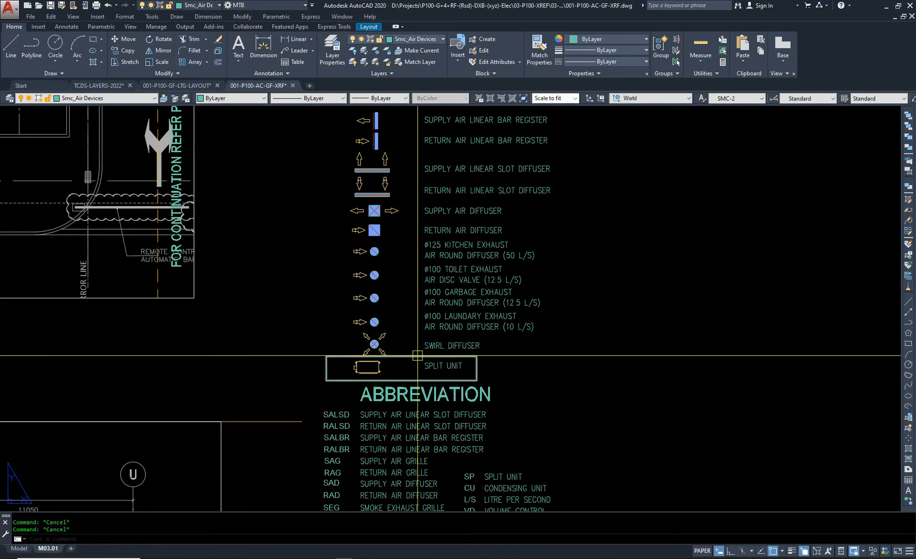
scroll(413, 361, down, 4)
key(ctrl+shift+c)
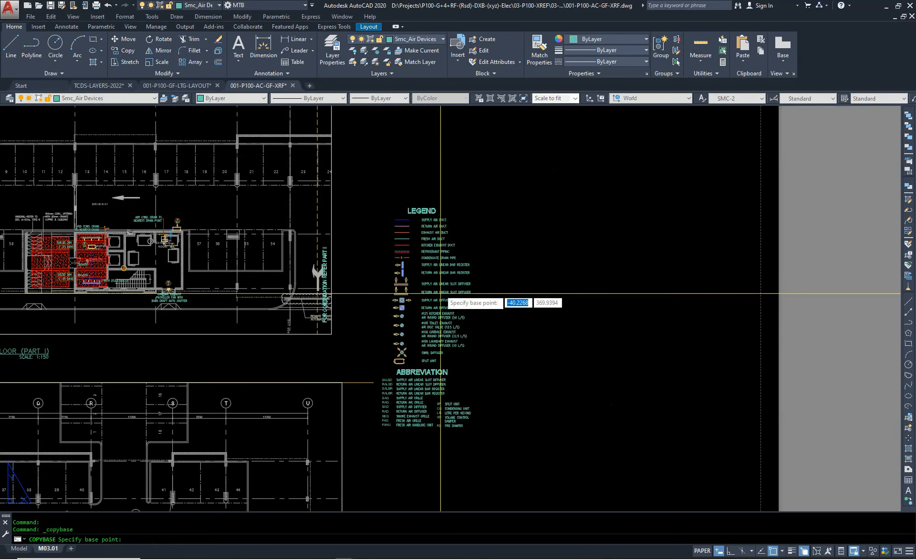
click(437, 293)
key(space)
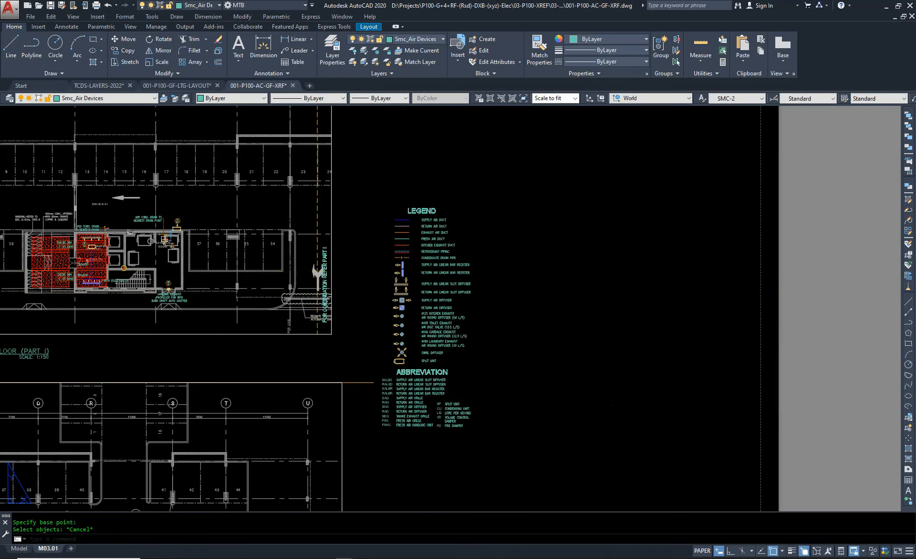
key(ctrl+shift+c)
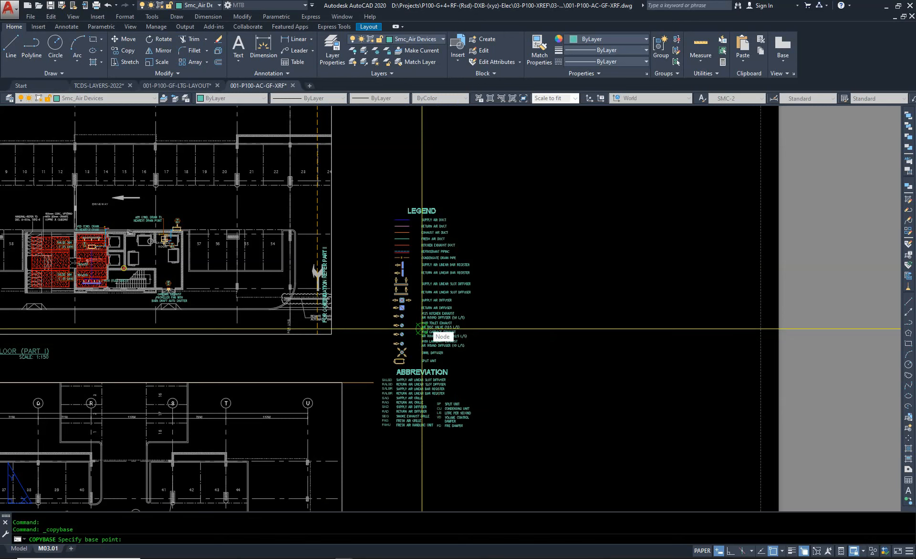
key(Escape)
key(Escape)
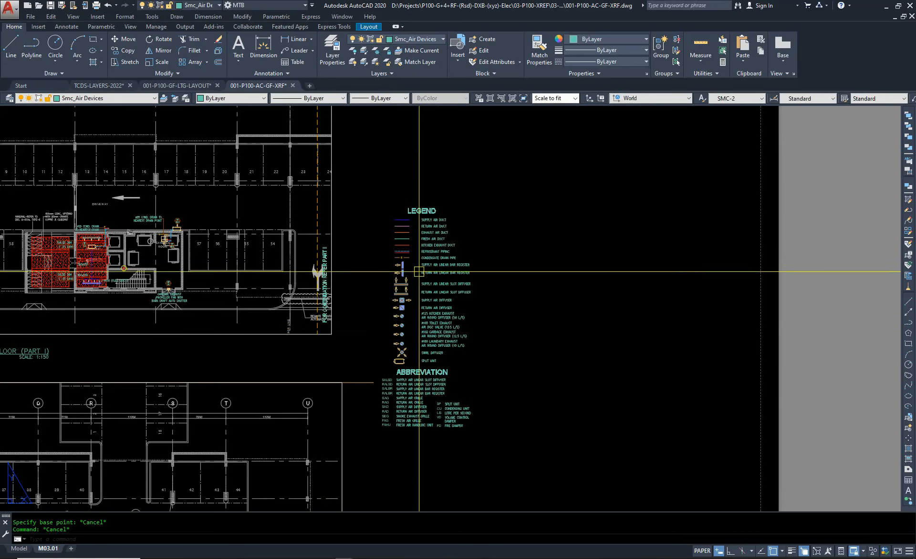
Step: Copy the legend and abbreviation block with a base point from layout M03.01 and paste it into model space above the floor plan
key(ctrl+shift+c)
click(464, 306)
click(422, 227)
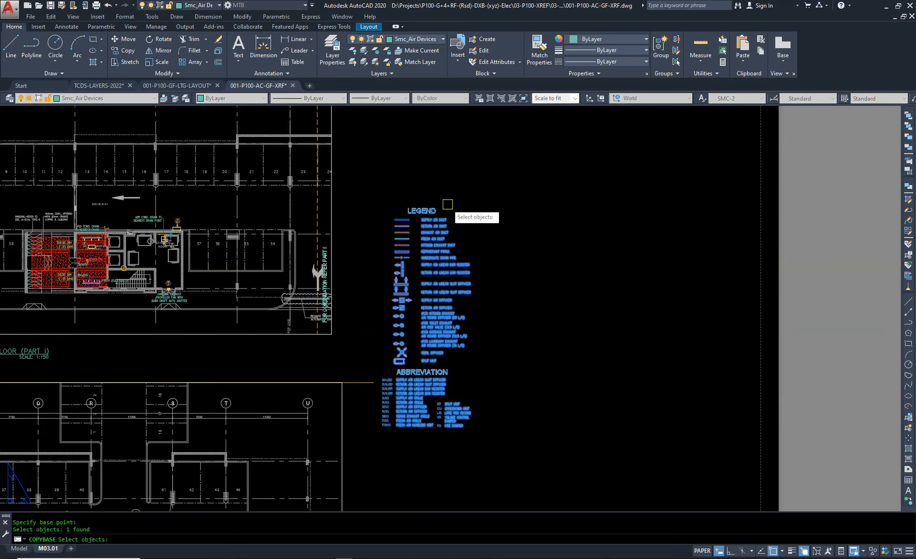
key(Return)
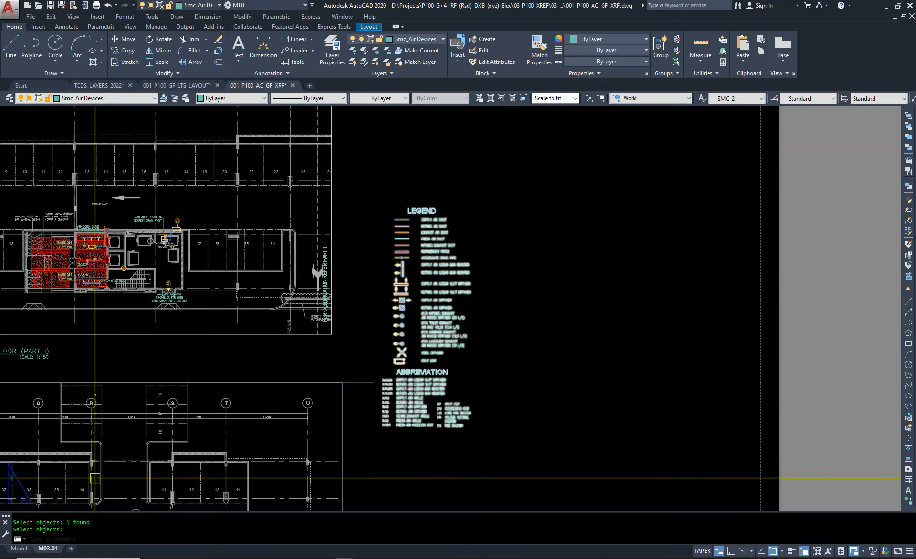
click(19, 548)
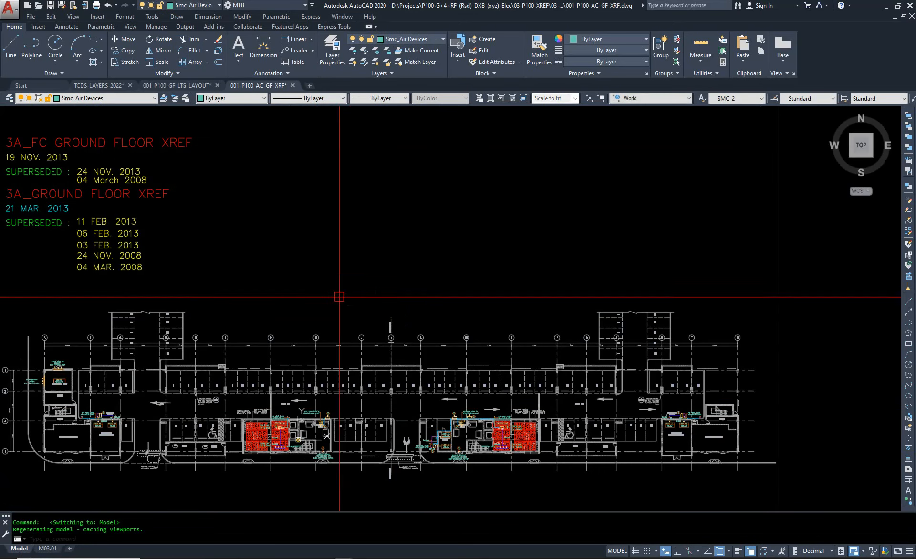
key(ctrl+v)
click(442, 270)
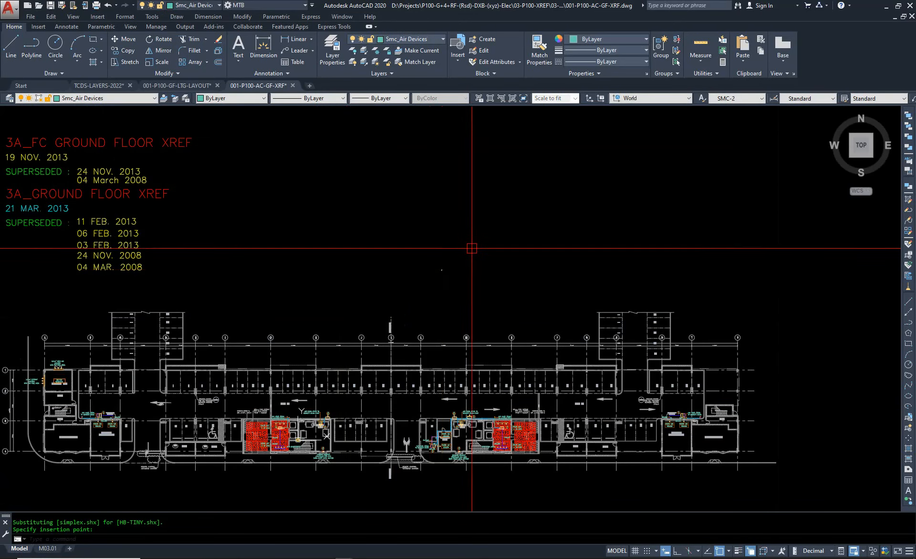
Step: Scale the pasted legend in model space by a factor of 100, using the legend itself as the base point
scroll(457, 263, up, 6)
scroll(425, 227, down, 7)
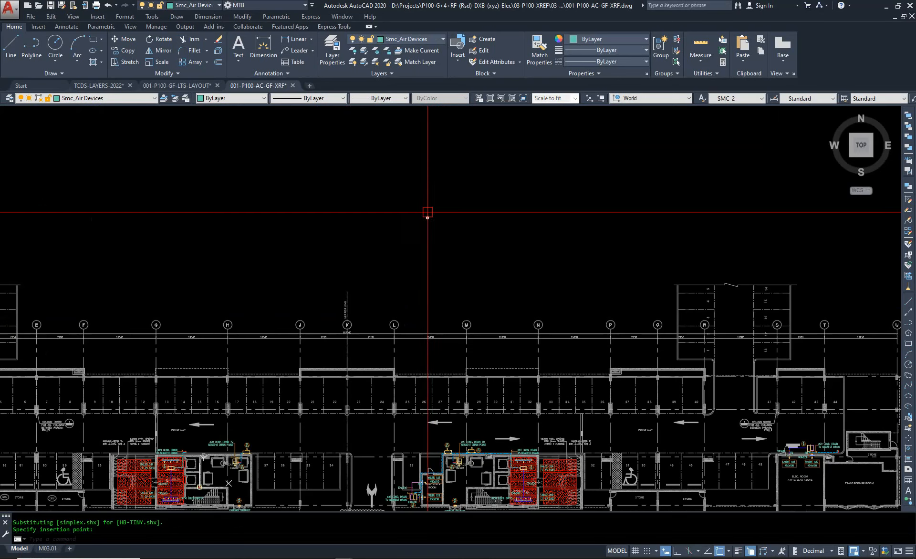
scroll(430, 343, down, 5)
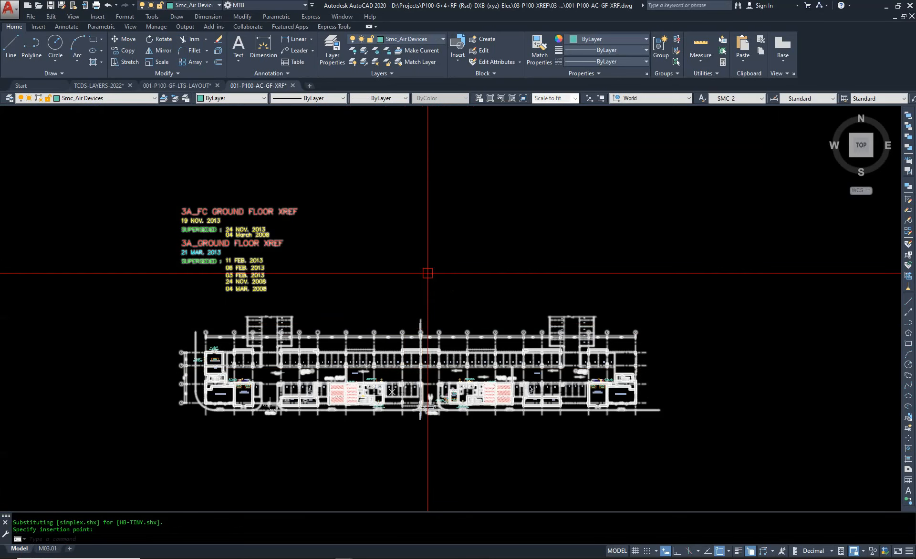
scroll(494, 313, up, 5)
scroll(406, 280, down, 1)
scroll(391, 253, up, 3)
scroll(391, 253, down, 5)
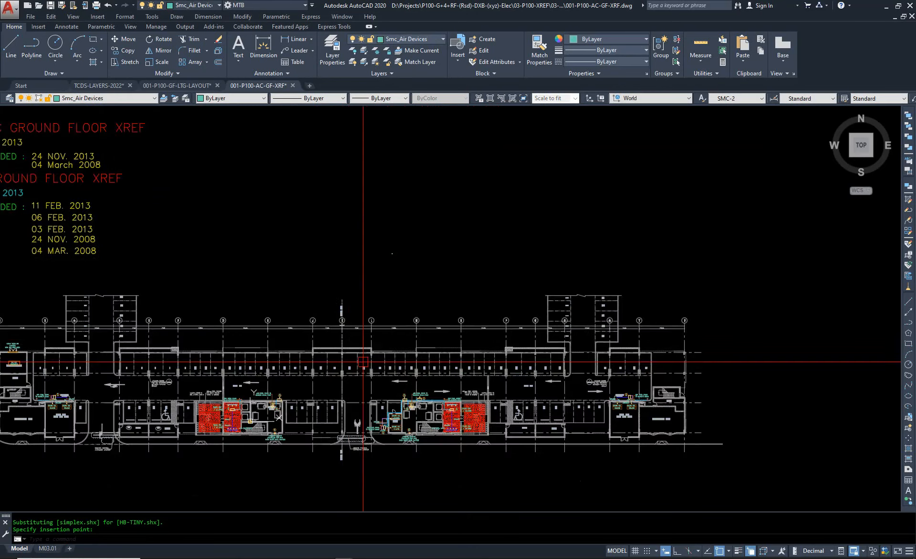
mouse_move(46, 551)
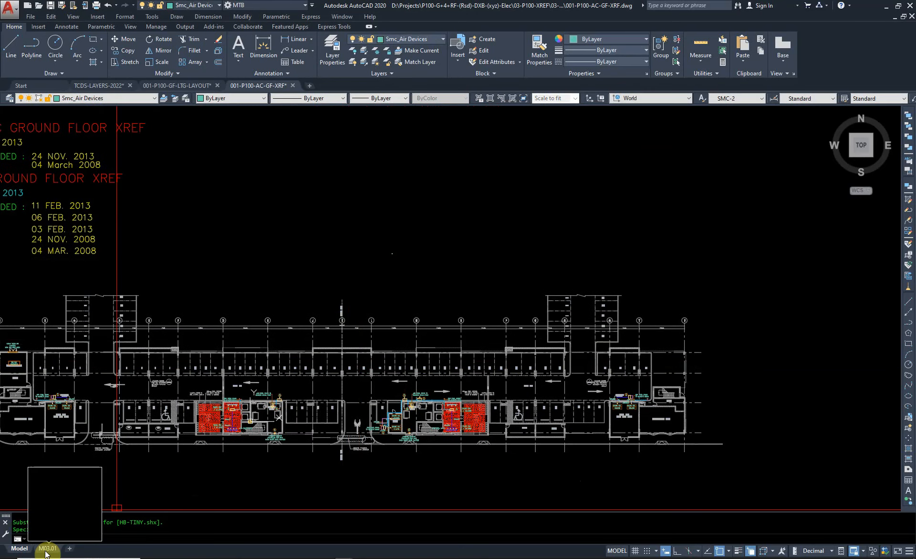
text(scale)
key(Return)
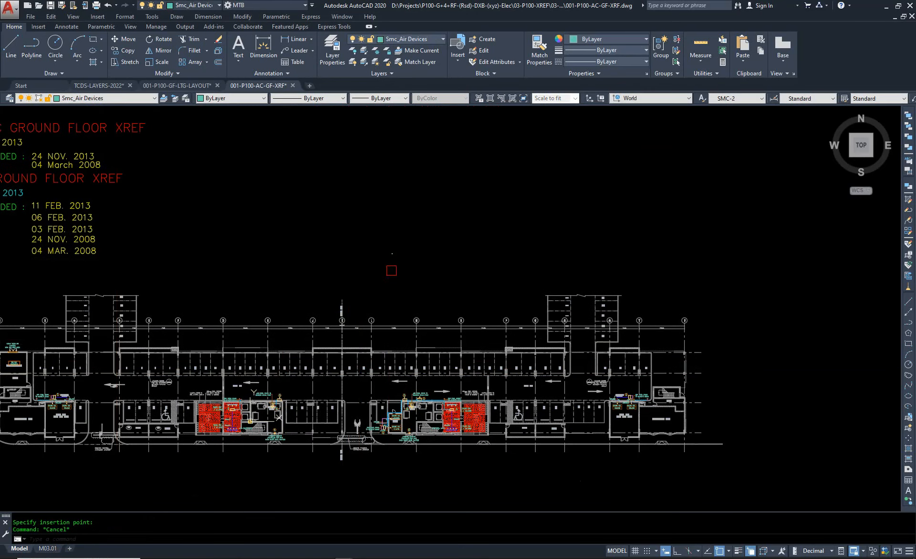
click(394, 253)
key(Return)
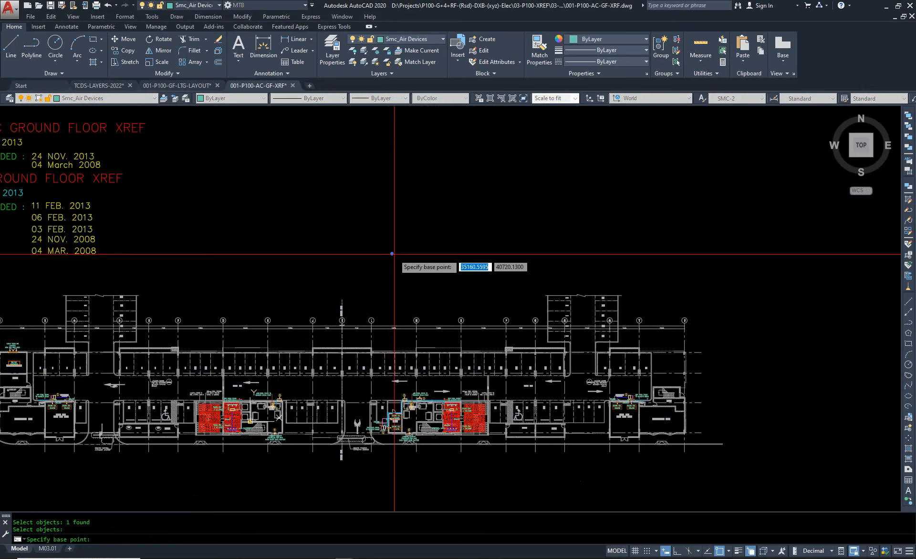
click(392, 254)
text(100)
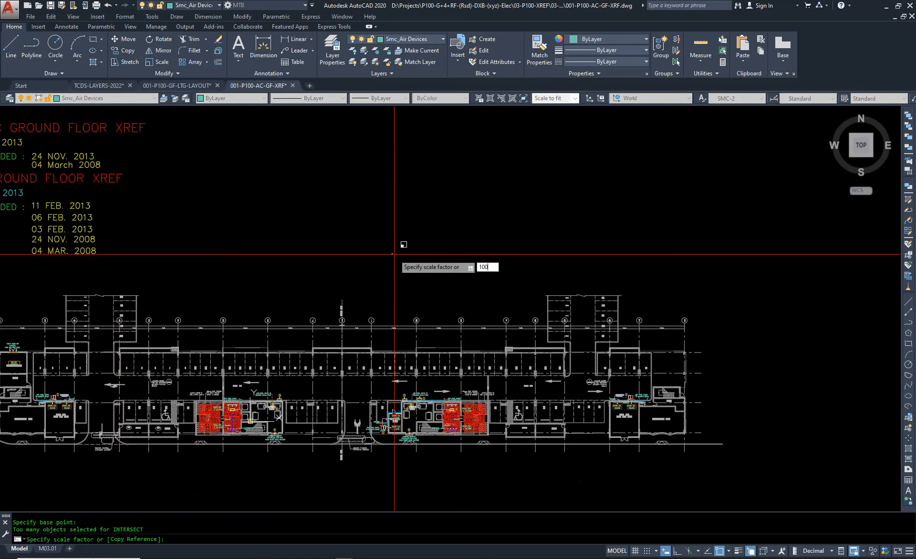
key(Return)
key(Escape)
Step: Move the enlarged legend to the empty area just above the right half of the floor plan
text(m)
key(Return)
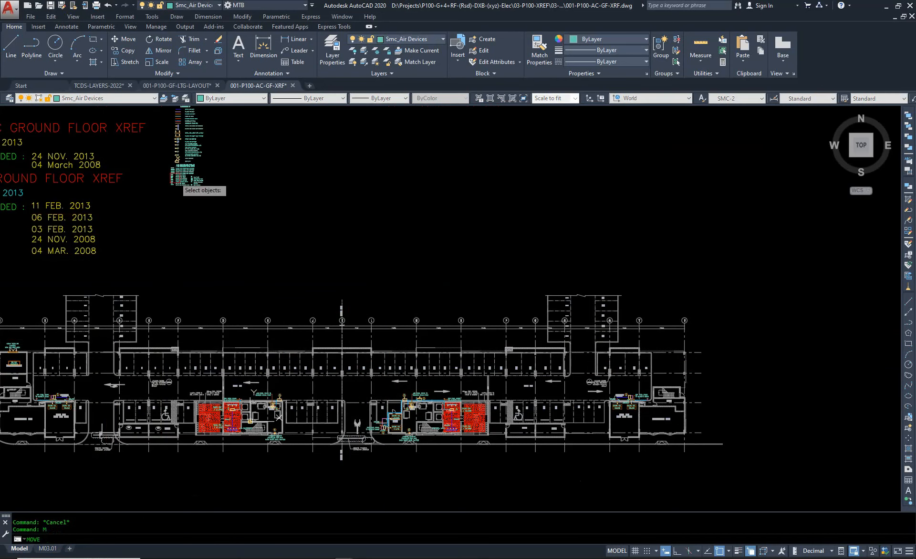
click(176, 176)
key(Return)
click(191, 178)
key(F8)
key(F8)
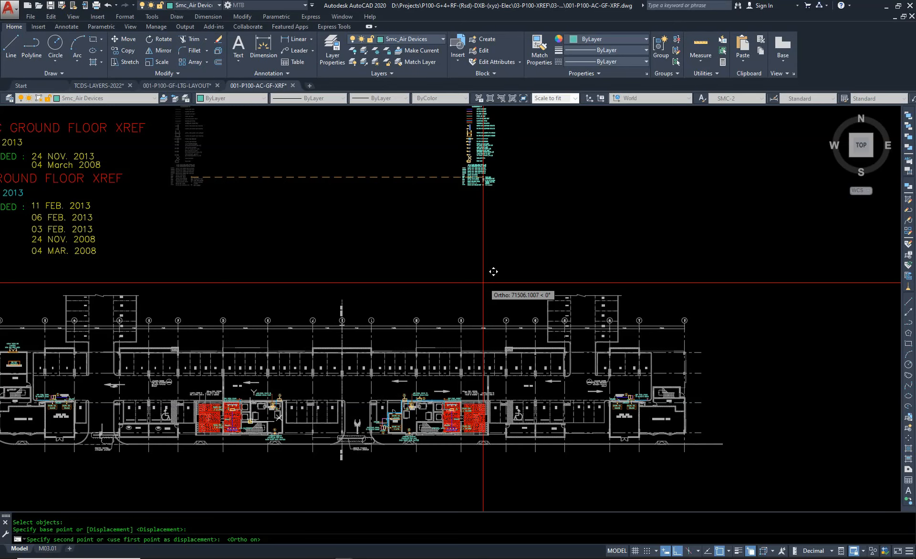
click(499, 289)
key(Escape)
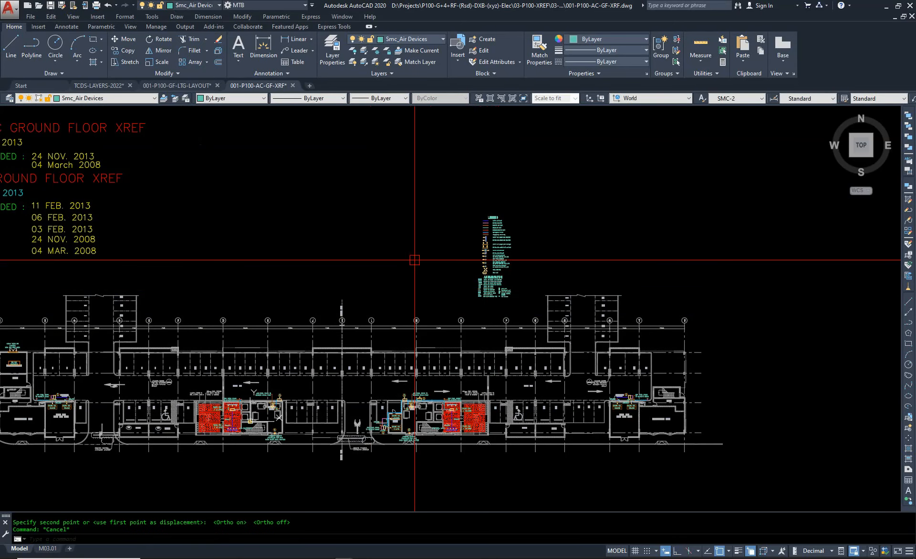
Step: Set the drawing units' insertion scale to Millimeters and the lighting units to International
text(un)
key(Return)
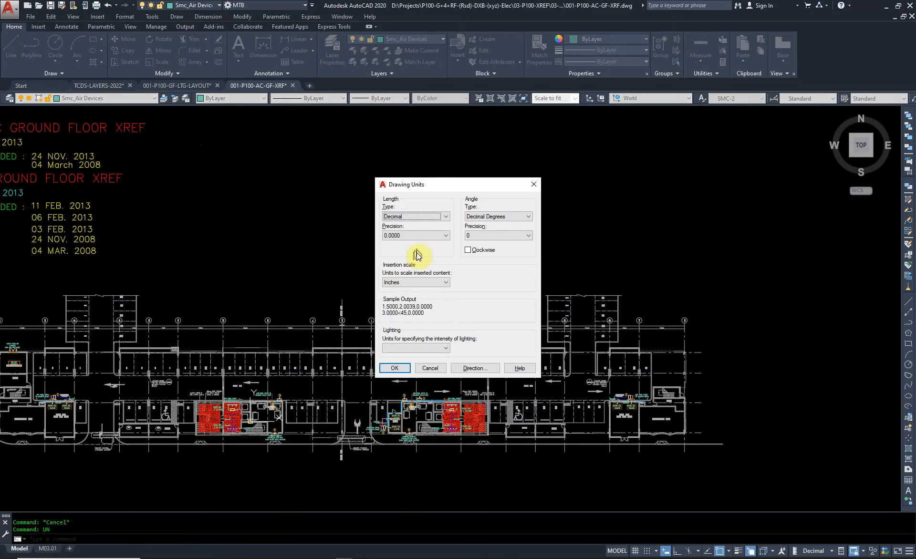
click(415, 281)
click(401, 322)
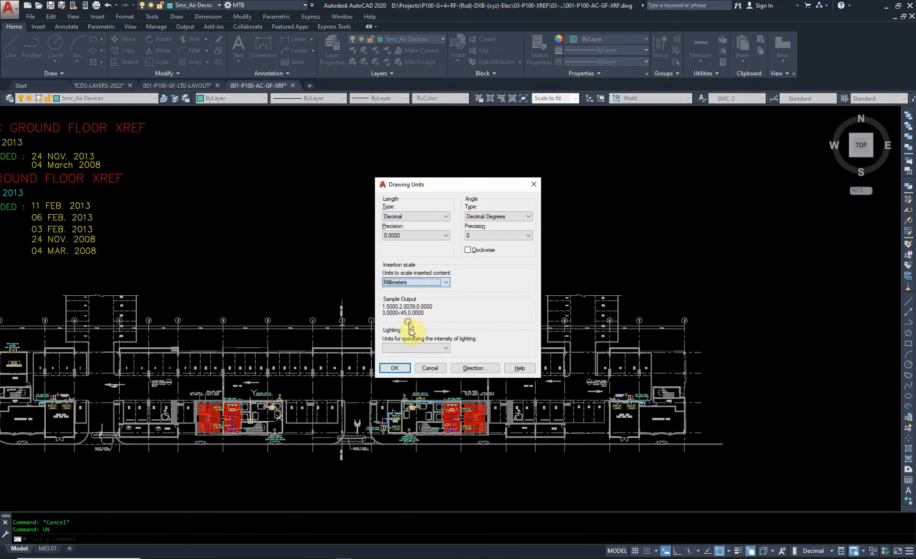
click(424, 348)
click(423, 356)
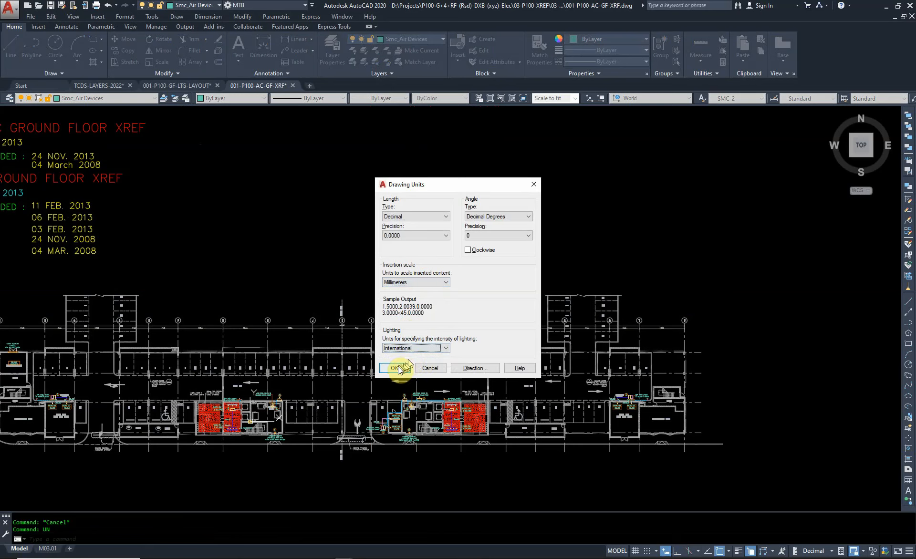
click(400, 367)
Step: Draw a reference line from the origin 0,0,0 to a point in the empty area below the floor plan
scroll(409, 305, down, 4)
text(l)
key(space)
scroll(364, 270, up, 2)
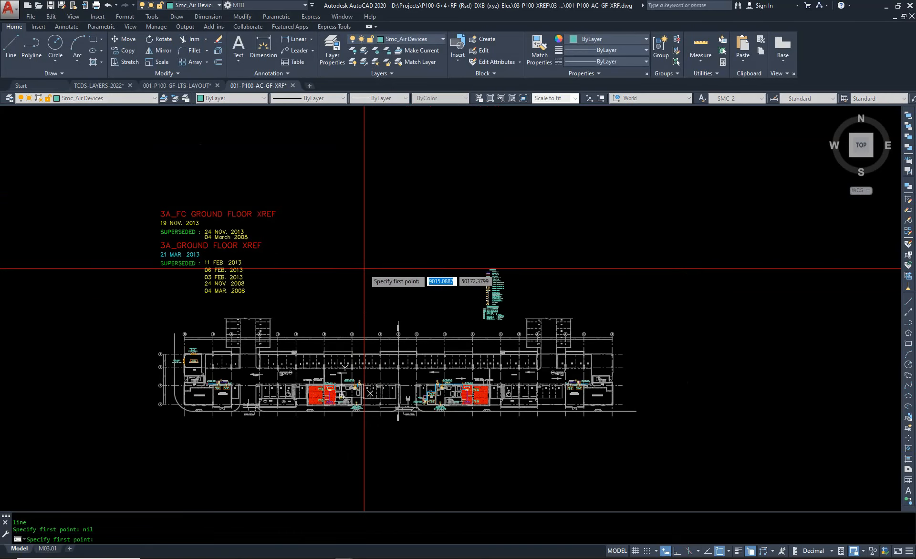
text(0,0,0)
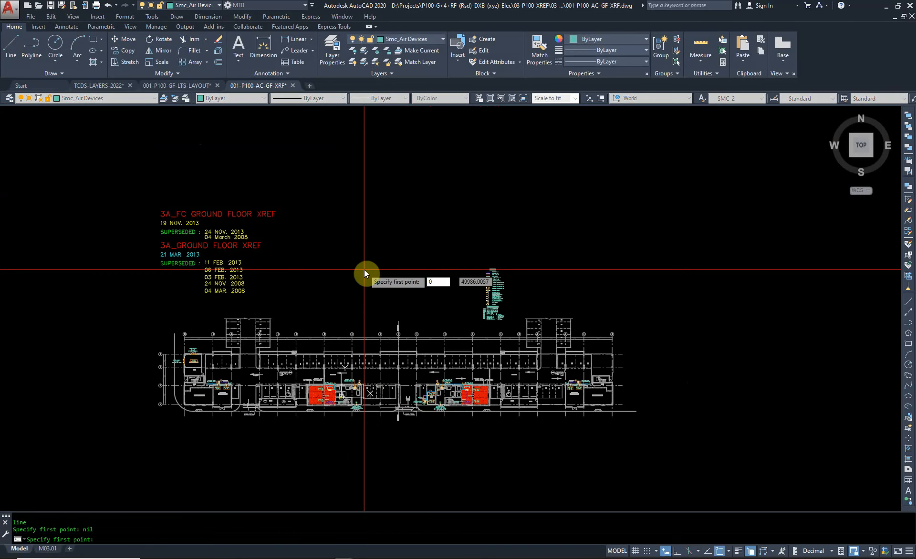
key(Return)
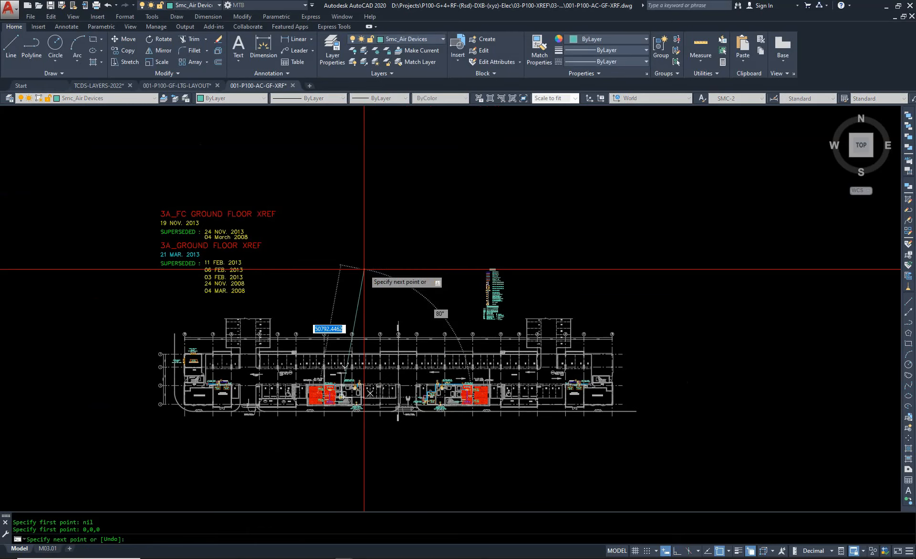
scroll(364, 270, down, 4)
click(458, 460)
key(Escape)
scroll(311, 343, up, 2)
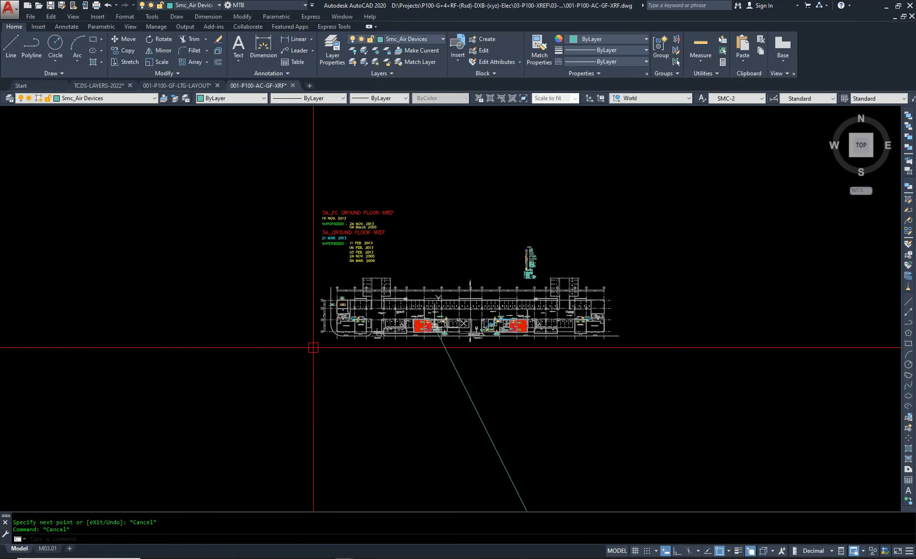
Step: Move everything except the reference line so the intersection of grid lines A and 4 sits on the line's endpoint at the origin
scroll(310, 331, up, 2)
scroll(413, 344, down, 4)
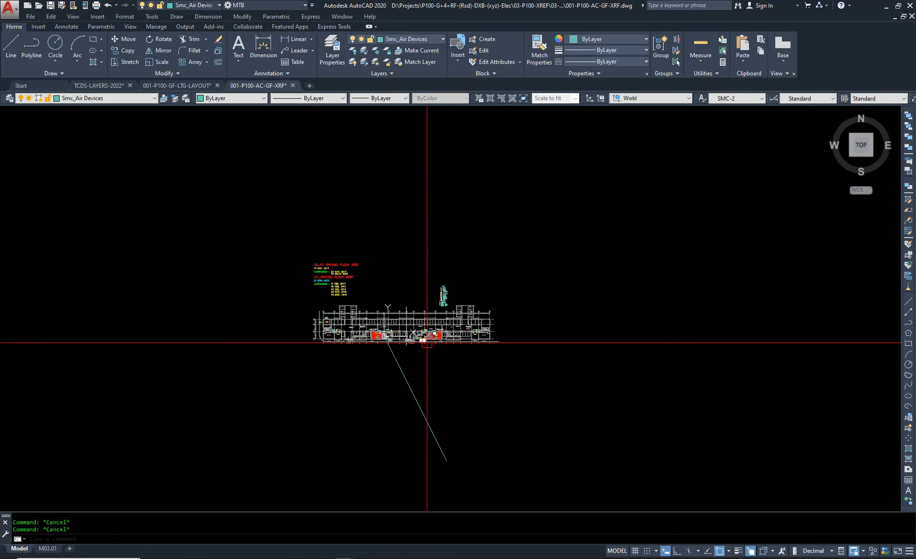
click(587, 374)
click(252, 170)
click(559, 373)
click(208, 187)
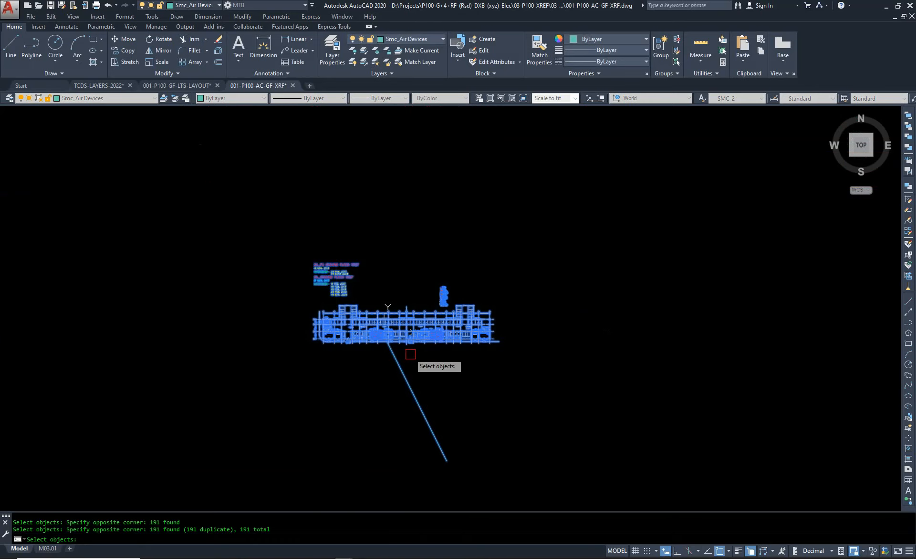
text(R)
key(Return)
click(437, 354)
click(336, 422)
scroll(312, 368, up, 5)
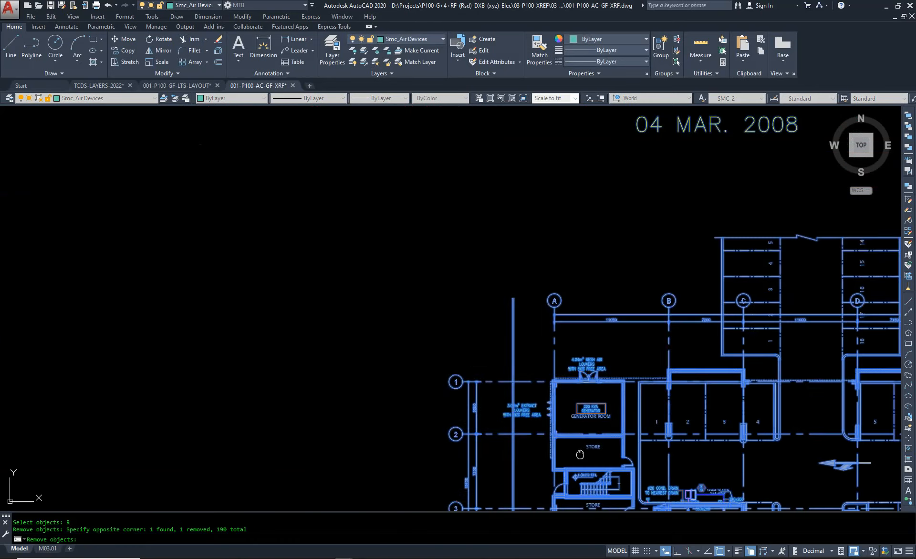
scroll(579, 455, up, 10)
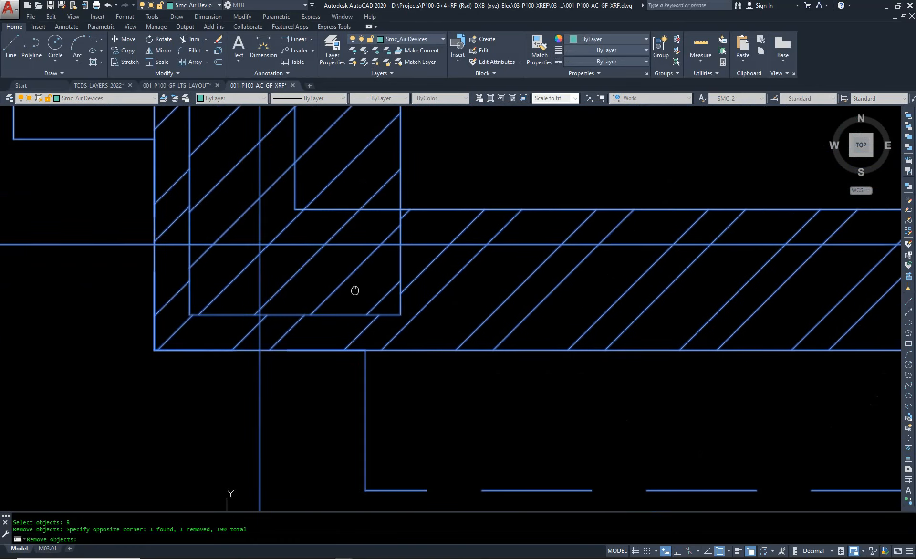
key(Return)
click(264, 245)
scroll(138, 198, down, 8)
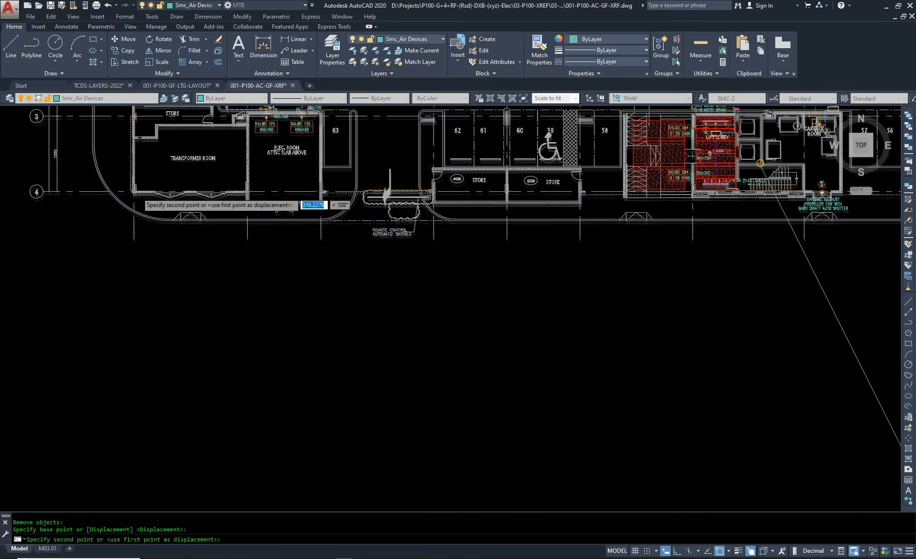
scroll(137, 194, down, 5)
text(E)
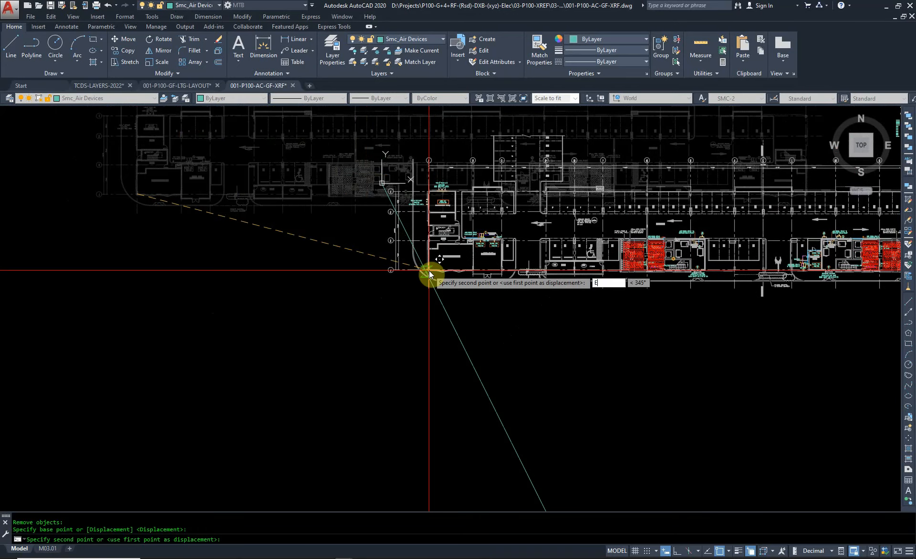
text(ND)
key(Return)
click(429, 270)
Step: Erase the reference line that starts at the origin
middle_drag(399, 210, 323, 316)
text(E)
key(Return)
click(368, 353)
click(301, 380)
key(Return)
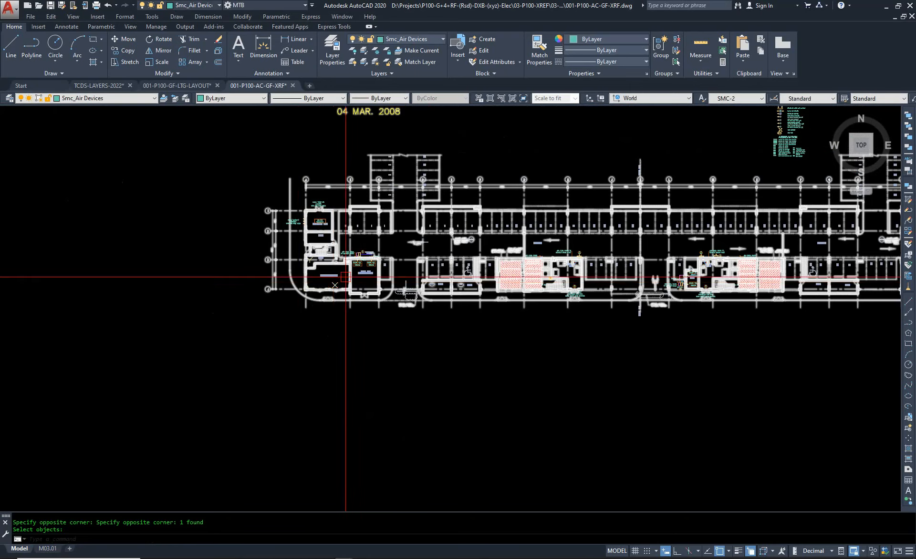
Step: Erase the architectural floor plan background, keeping the AC equipment, ducts, tags and legend
scroll(345, 278, down, 6)
scroll(370, 271, up, 6)
text(E)
key(Return)
click(409, 238)
key(Return)
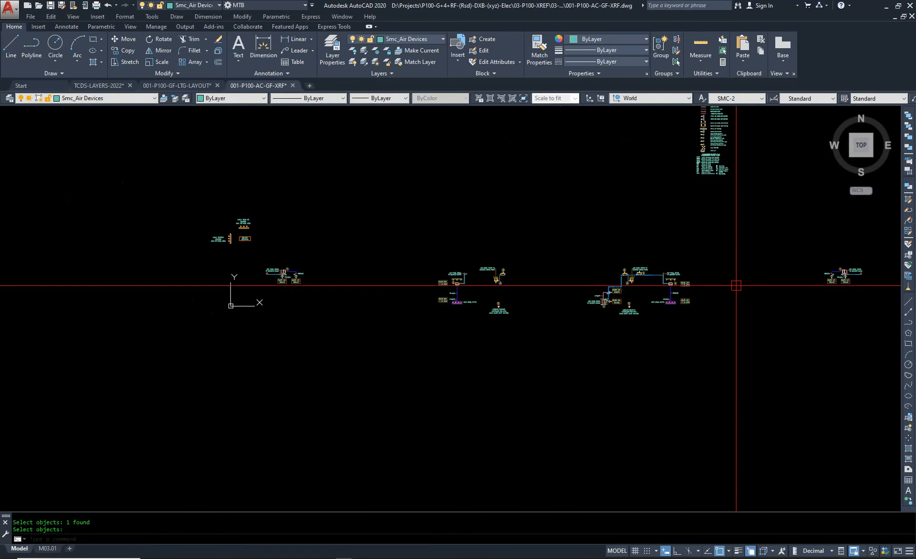
middle_drag(736, 285, 583, 415)
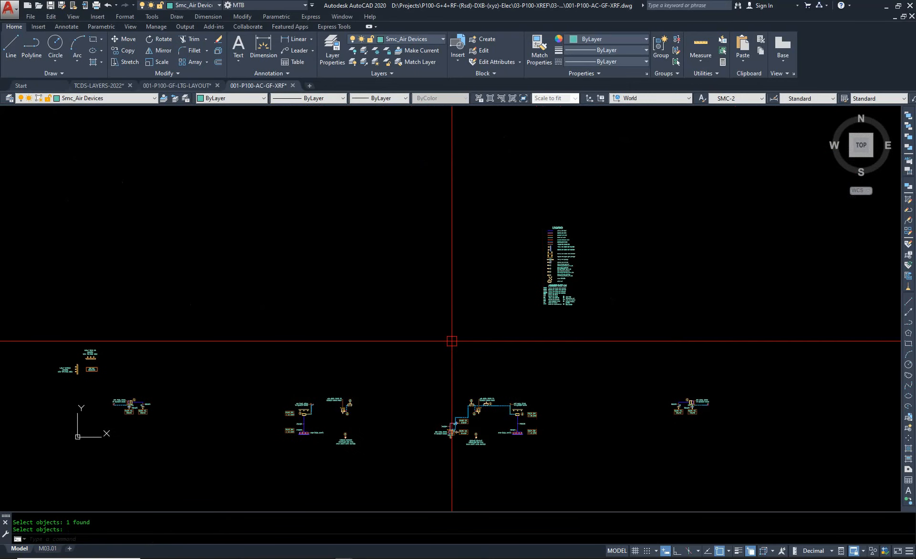
Step: Detach all unreferenced external references, from 001a-ROAD PARKING-R4$0$3 through the last LEGEND entry
text(XR)
key(Return)
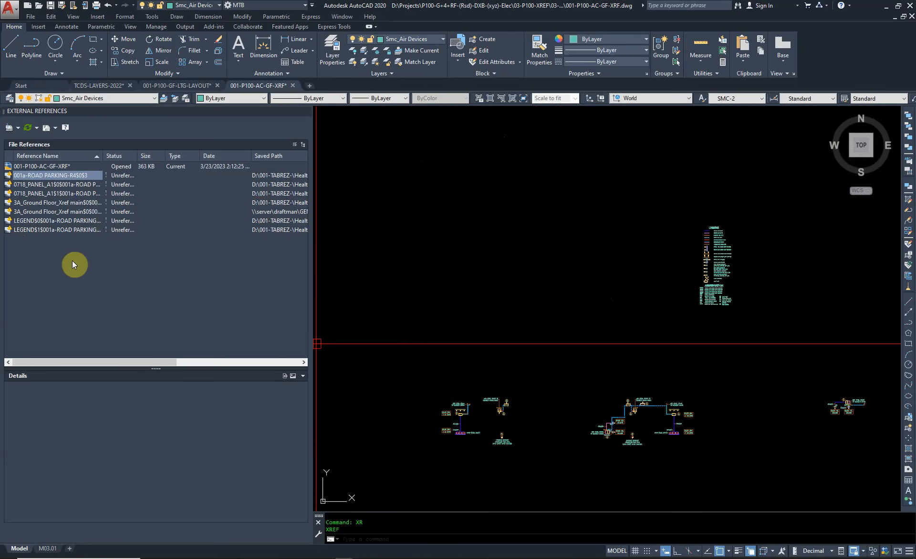
click(94, 230)
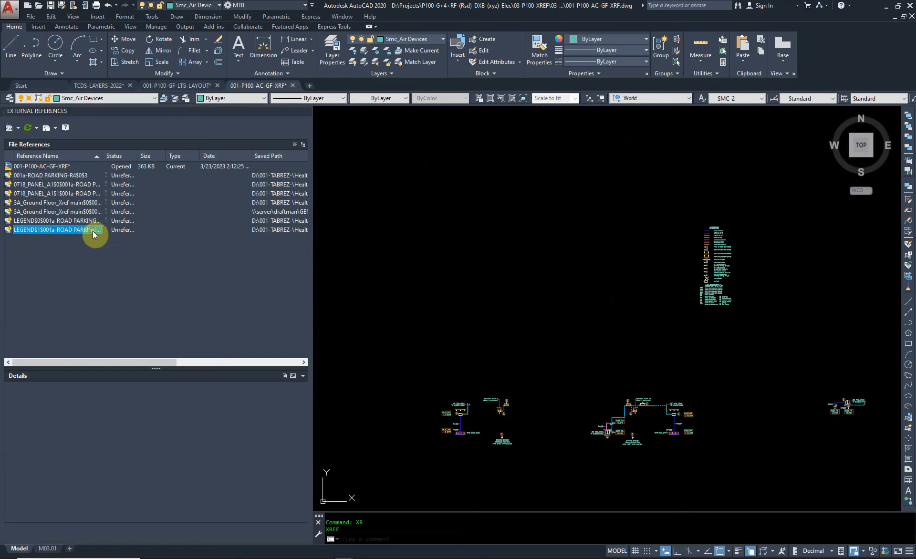
shift+click(81, 176)
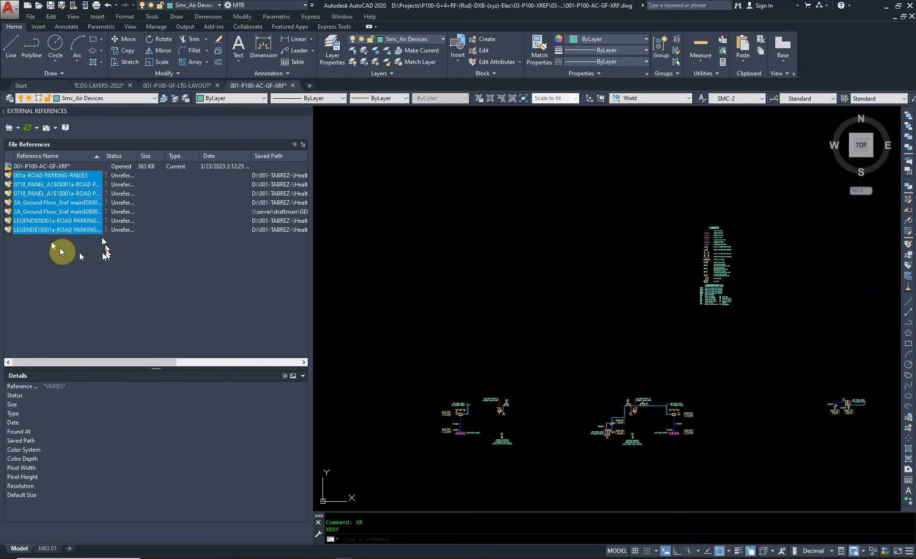
right_click(82, 213)
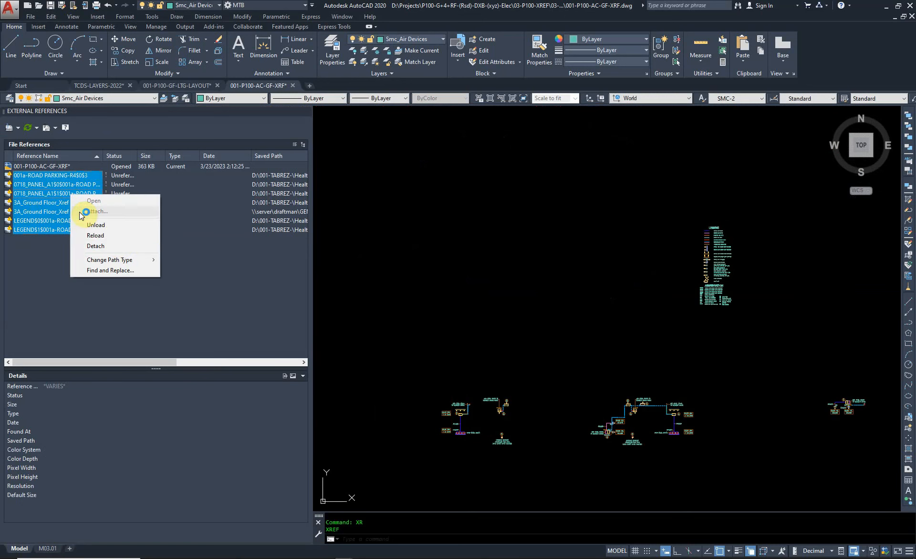
click(115, 245)
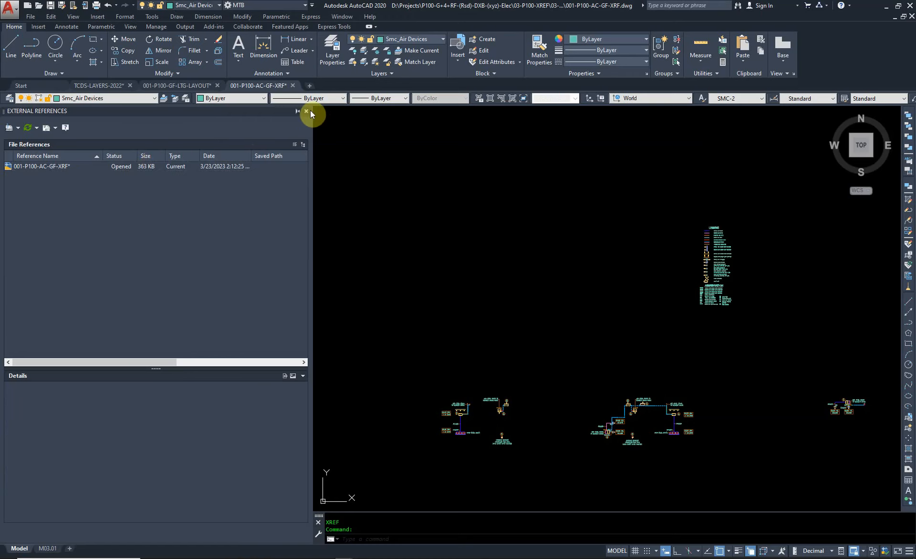
Step: Purge the unused items from the AC xref drawing and save it
click(308, 111)
scroll(381, 242, down, 6)
key(Escape)
text(ze)
key(Return)
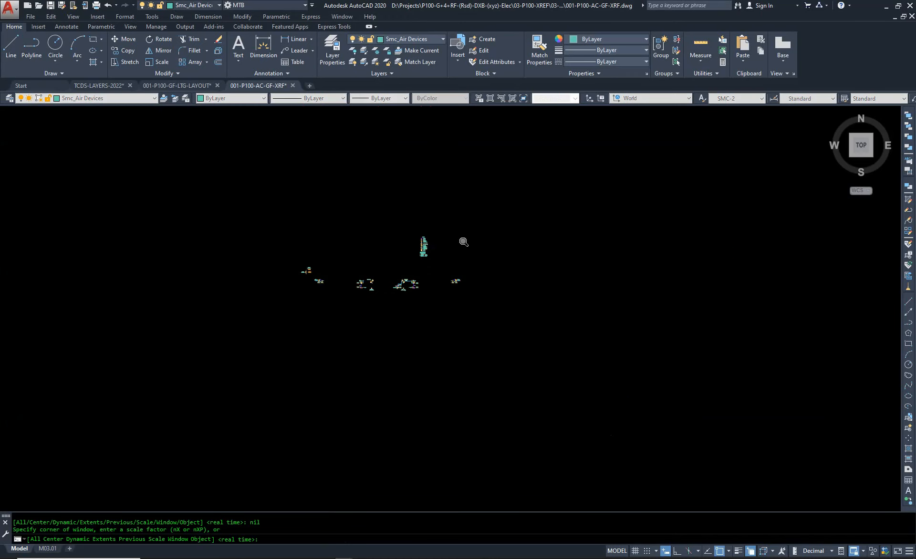
key(Escape)
text(pu)
key(Return)
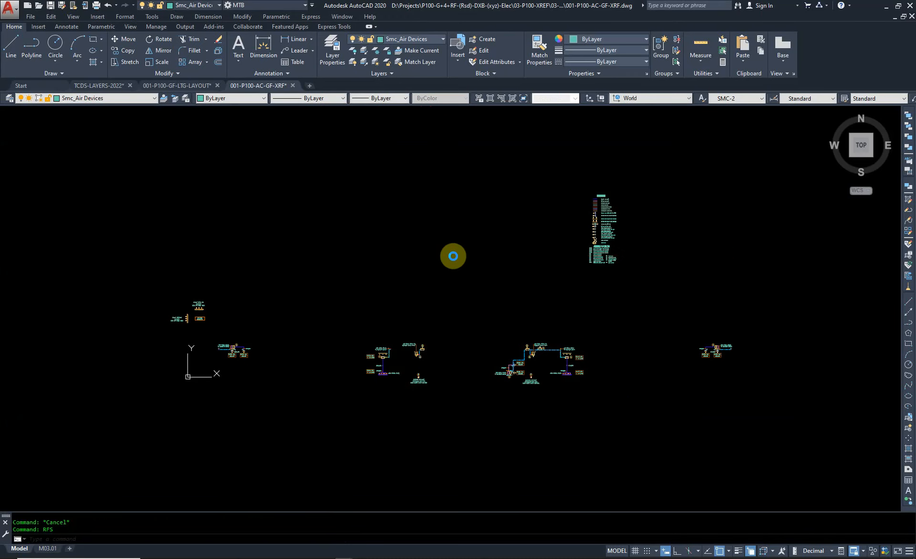
text(qsave)
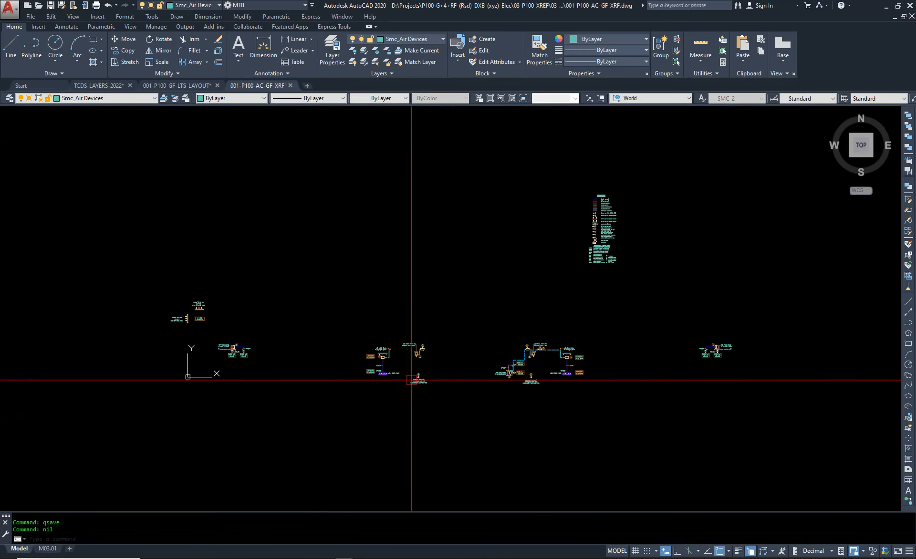
Step: Switch to the 001-P100-GF-LTG-LAYOUT drawing and start attaching a DWG external reference
scroll(357, 377, up, 2)
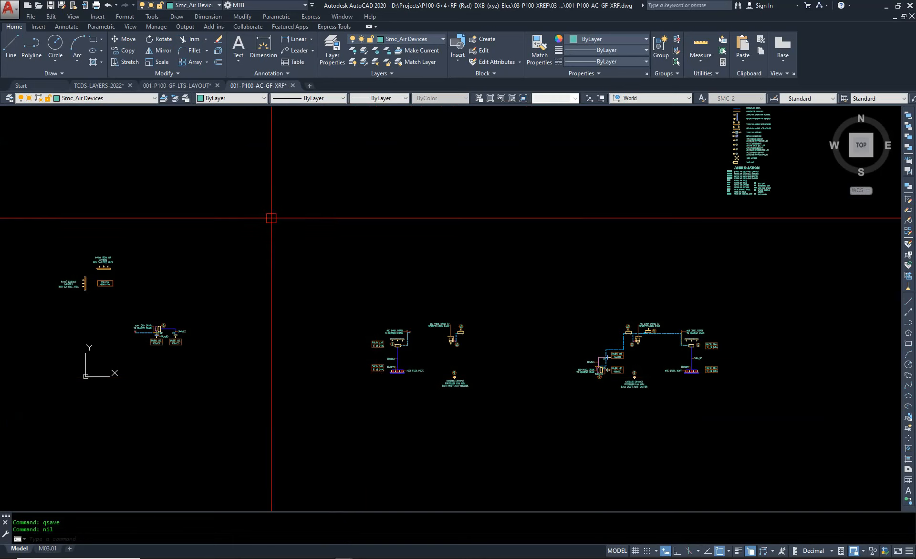
click(186, 91)
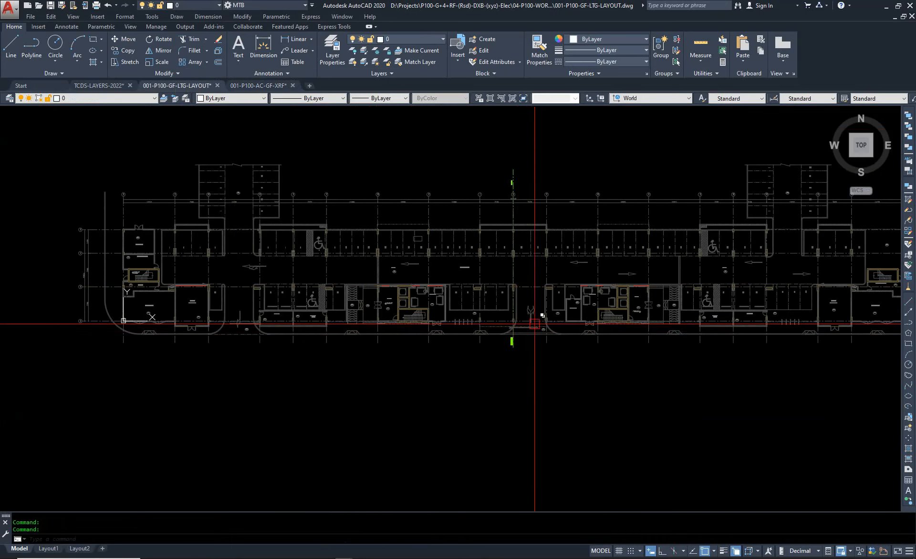
scroll(487, 341, up, 1)
click(464, 347)
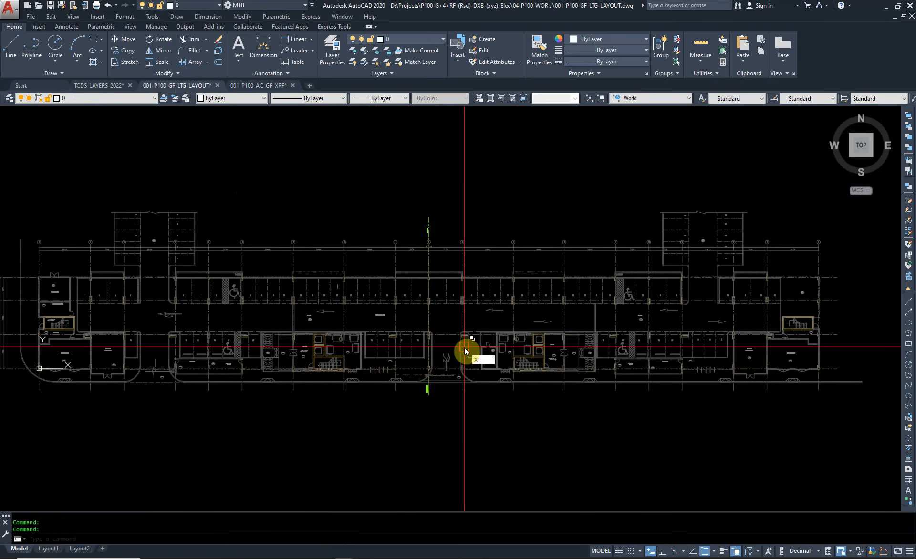
key(Return)
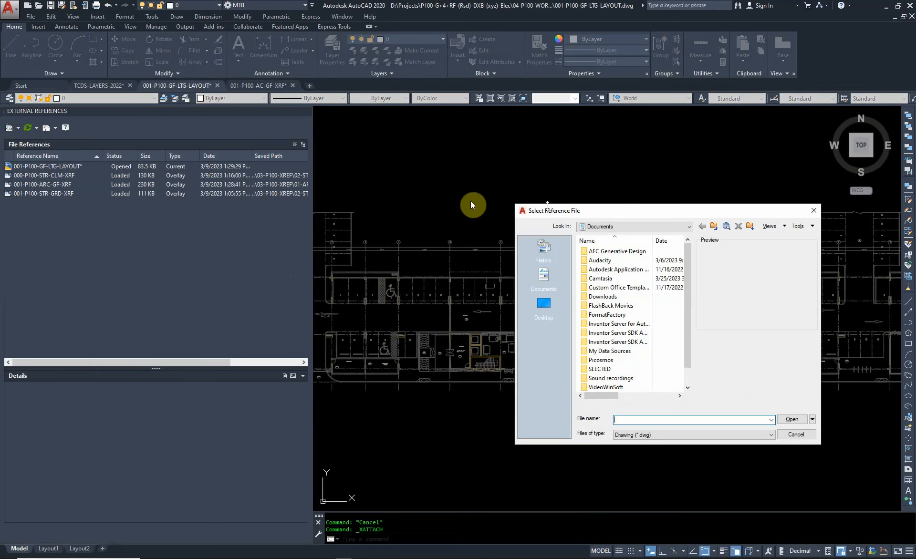
Step: Overlay 001-P100-AC-GF-XRF from the project's 03-AC-XRF folder with relative path, scale 1, insertion point 0,0,0 and rotation 0
drag(615, 216, 485, 208)
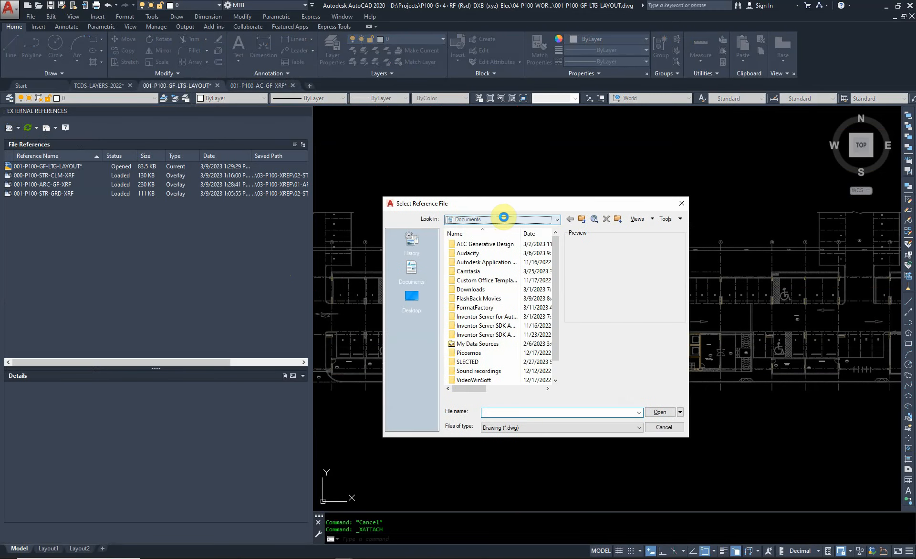
click(503, 218)
click(496, 284)
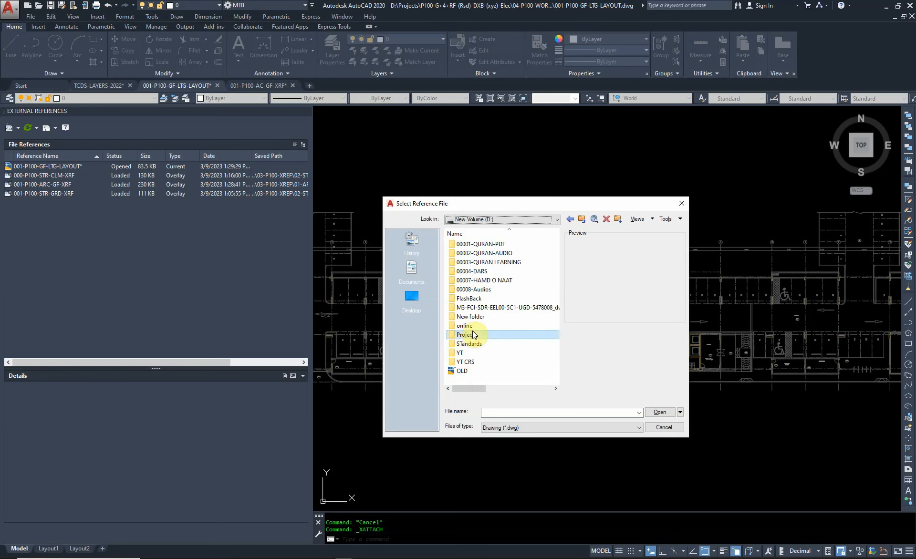
double_click(472, 334)
double_click(488, 244)
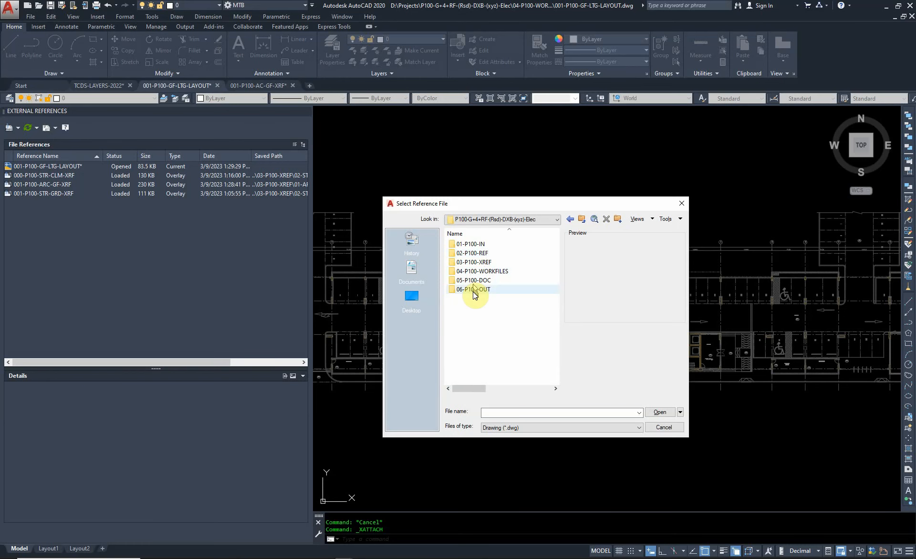
double_click(470, 264)
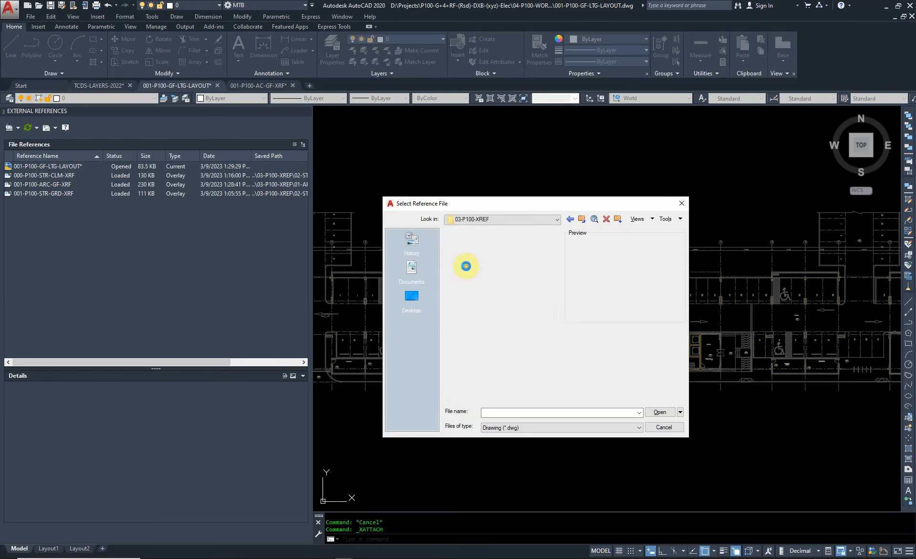
click(481, 244)
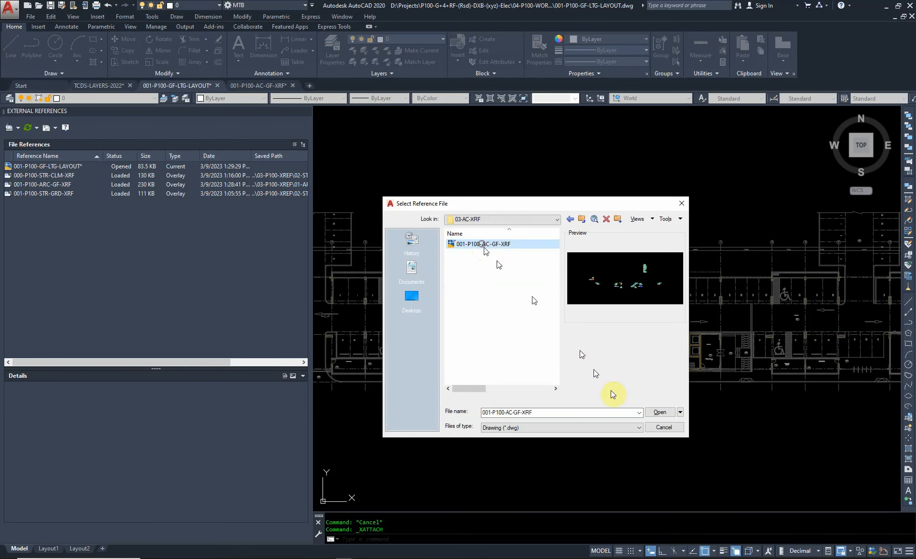
click(660, 413)
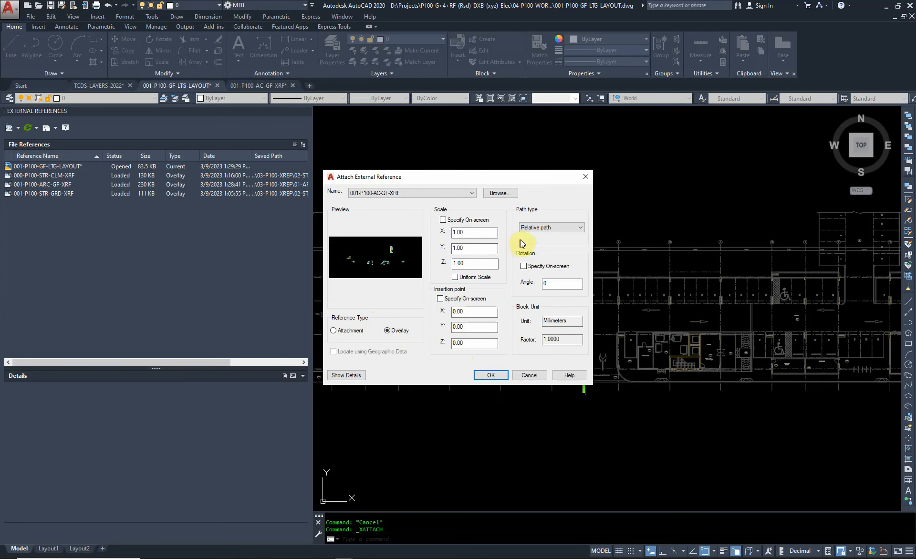
click(495, 375)
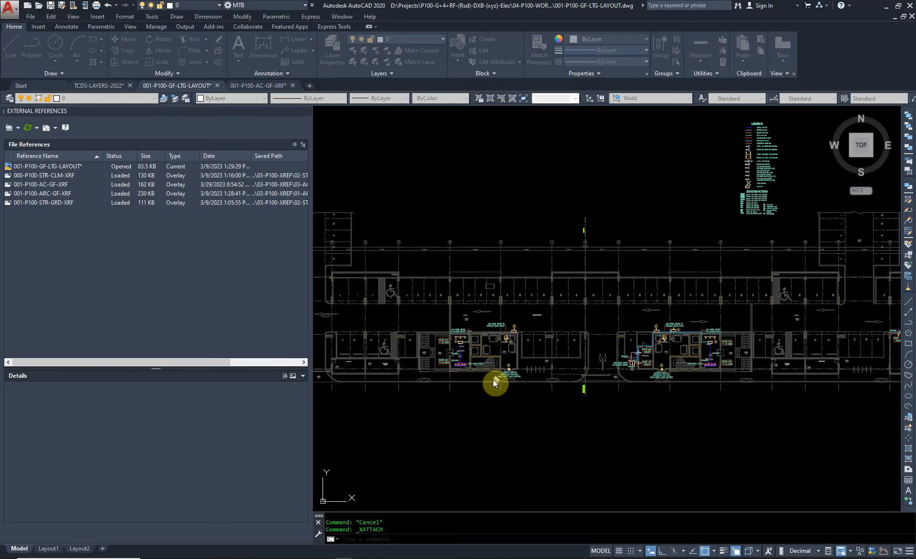
Step: Examine how the overlaid AC layout lines up with the plan around the lift lobby and garbage room
scroll(517, 300, up, 5)
scroll(518, 300, down, 3)
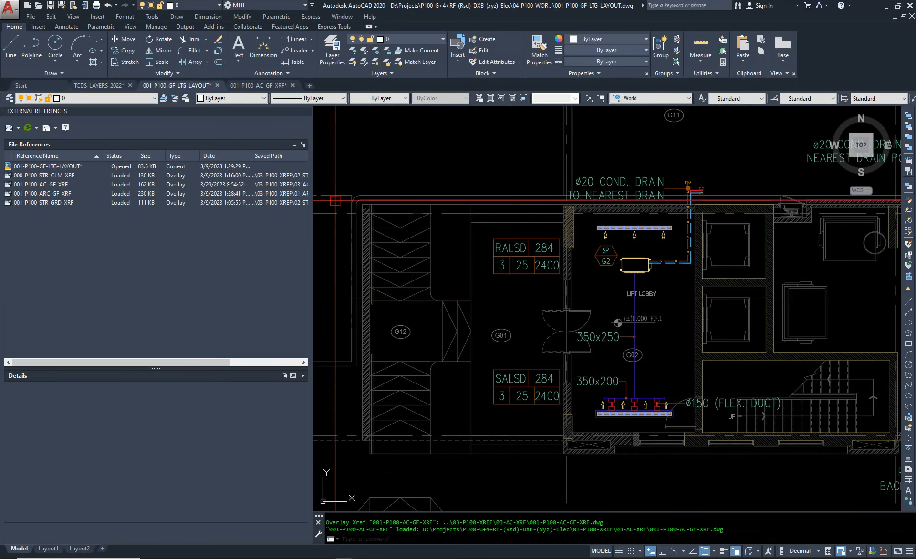
middle_drag(636, 291, 466, 333)
scroll(466, 333, up, 2)
scroll(390, 315, down, 4)
scroll(488, 276, up, 4)
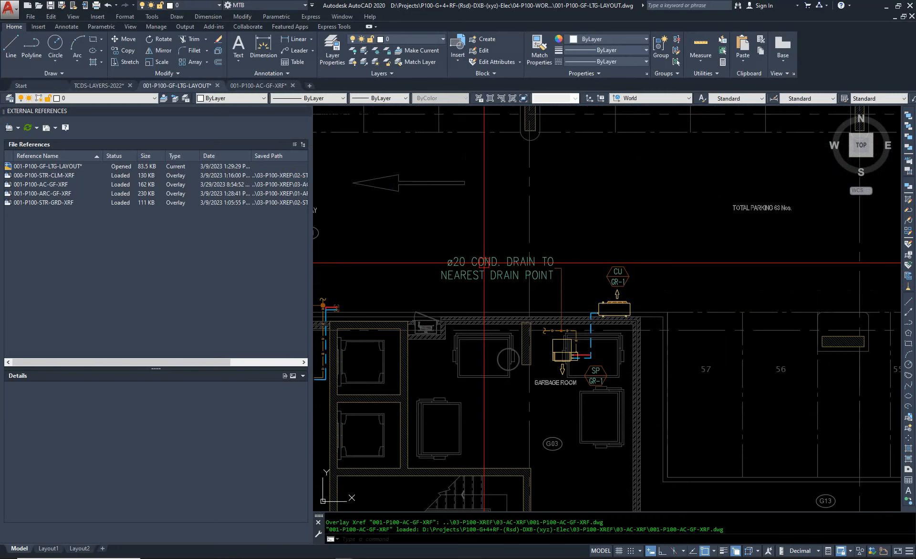
Step: Unload the 001-P100-AC-GF-XRF reference from the lighting layout and inspect the plan without it
click(55, 203)
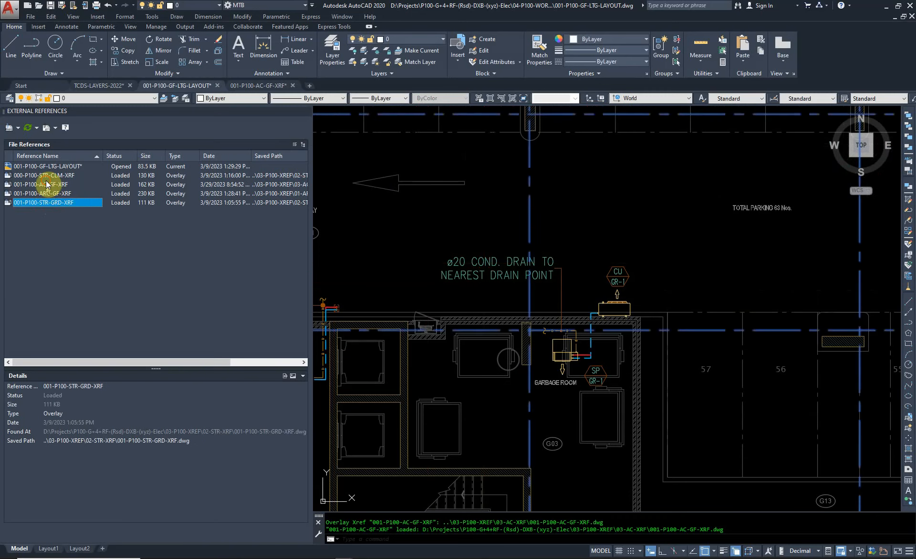
click(48, 184)
right_click(65, 186)
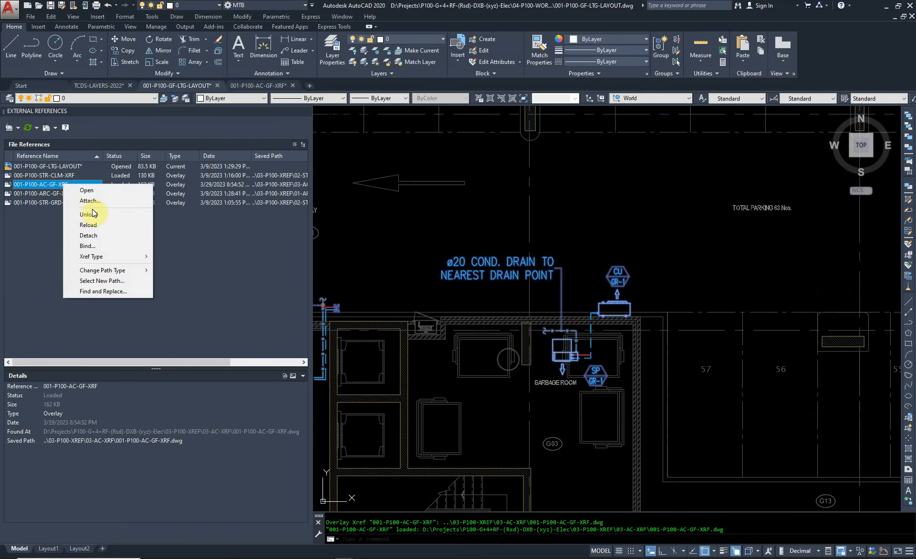
click(94, 214)
scroll(538, 222, down, 6)
mouse_move(728, 352)
middle_down()
mouse_move(677, 369)
mouse_move(563, 369)
middle_up()
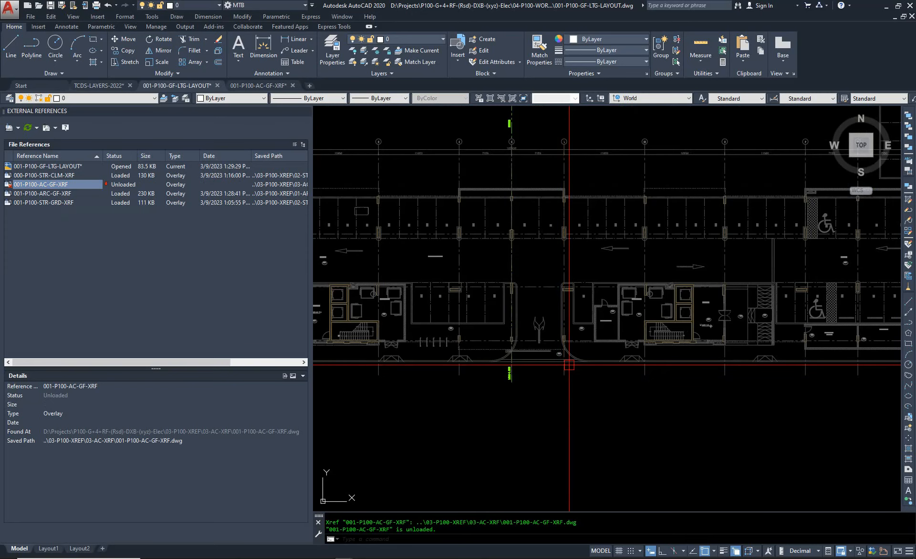
scroll(477, 367, up, 5)
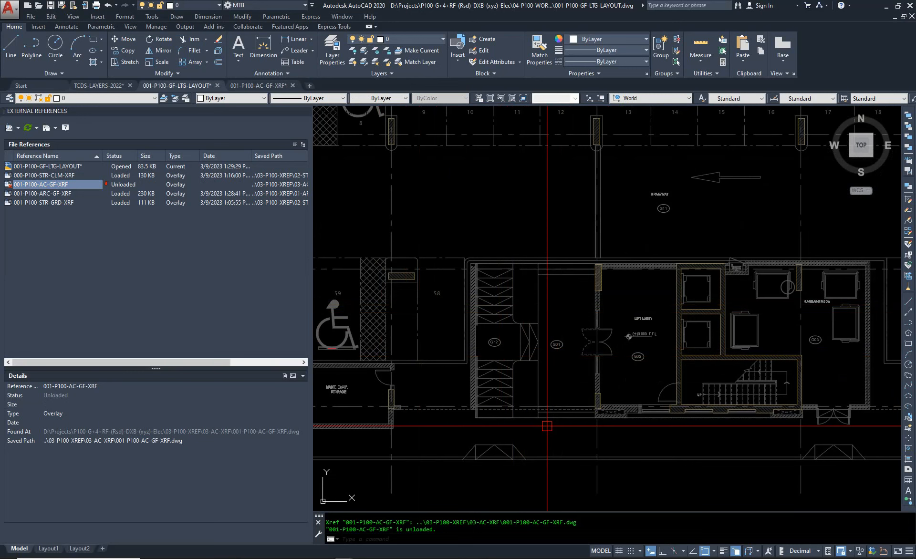
Step: Reload the 001-P100-AC-GF-XRF reference and inspect the AC equipment in the lift lobby
right_click(50, 187)
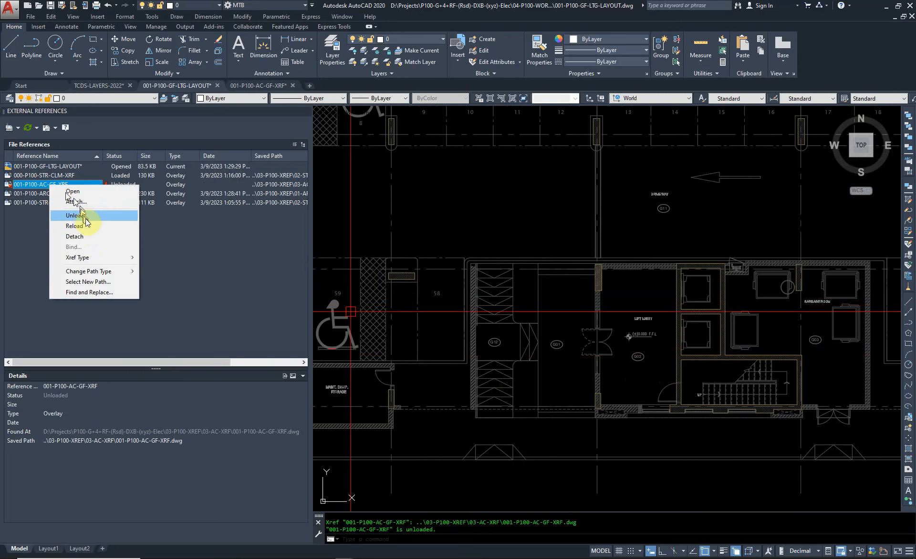
click(89, 229)
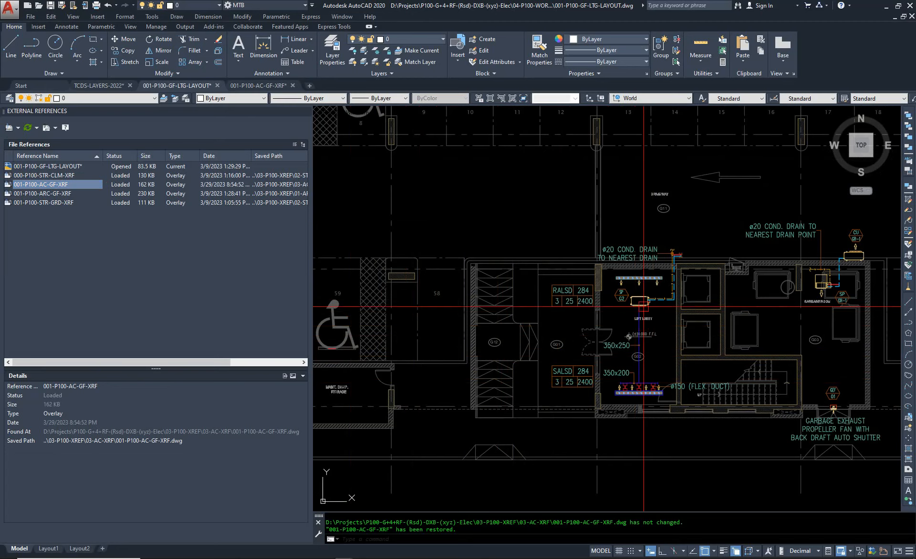
scroll(643, 306, up, 5)
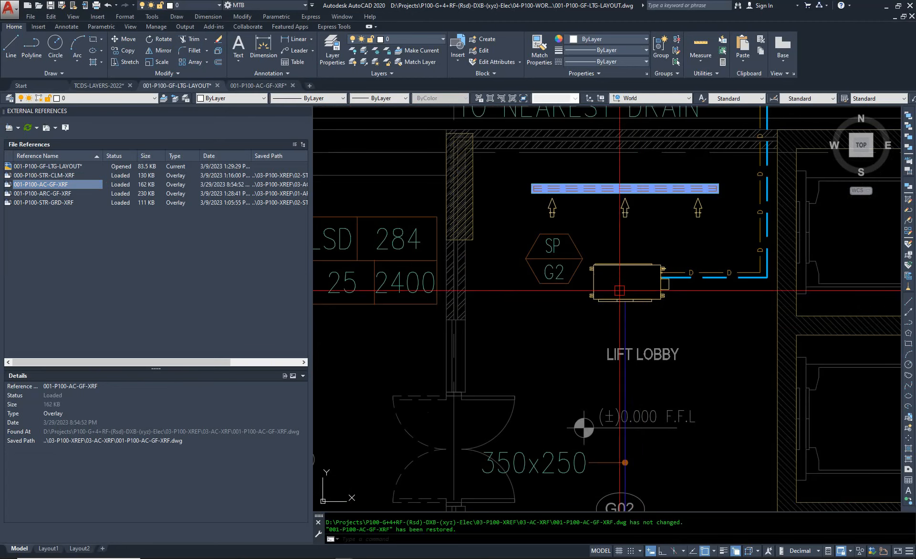
scroll(609, 286, down, 3)
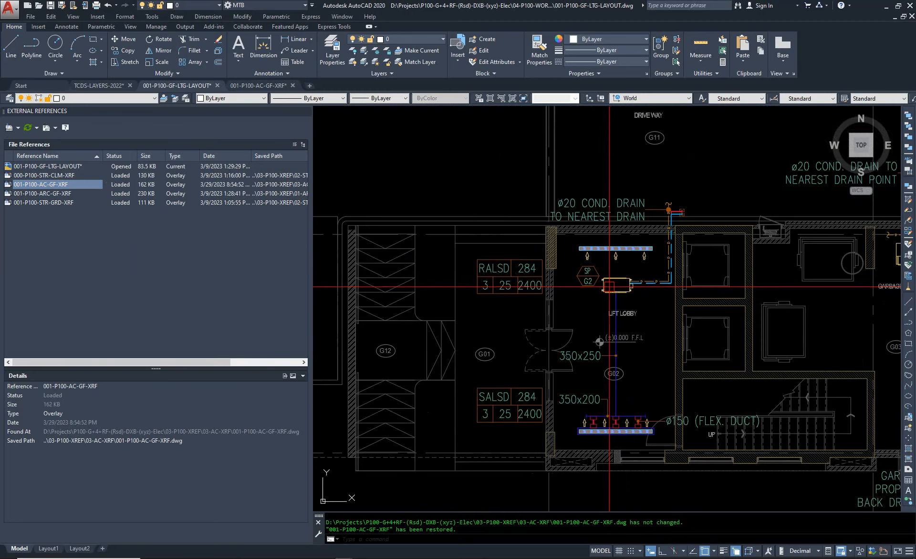
scroll(609, 286, up, 3)
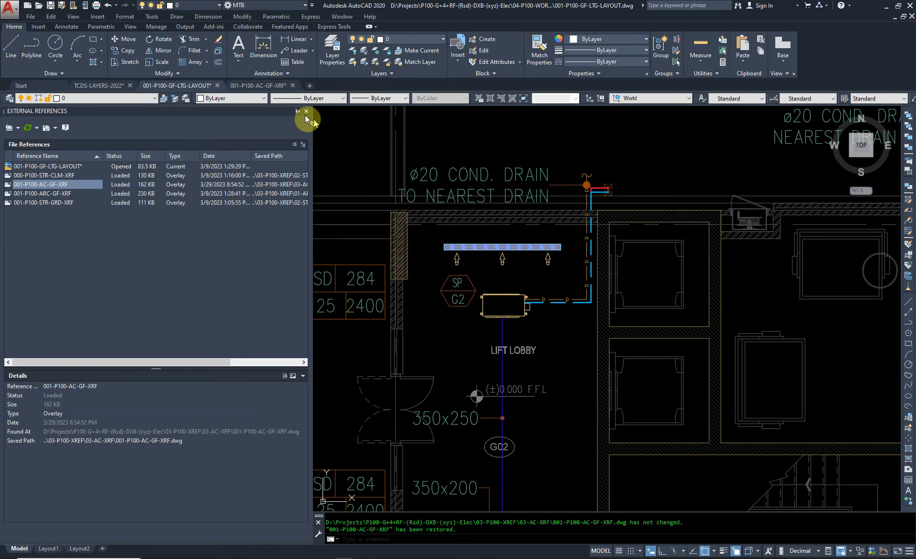
click(306, 111)
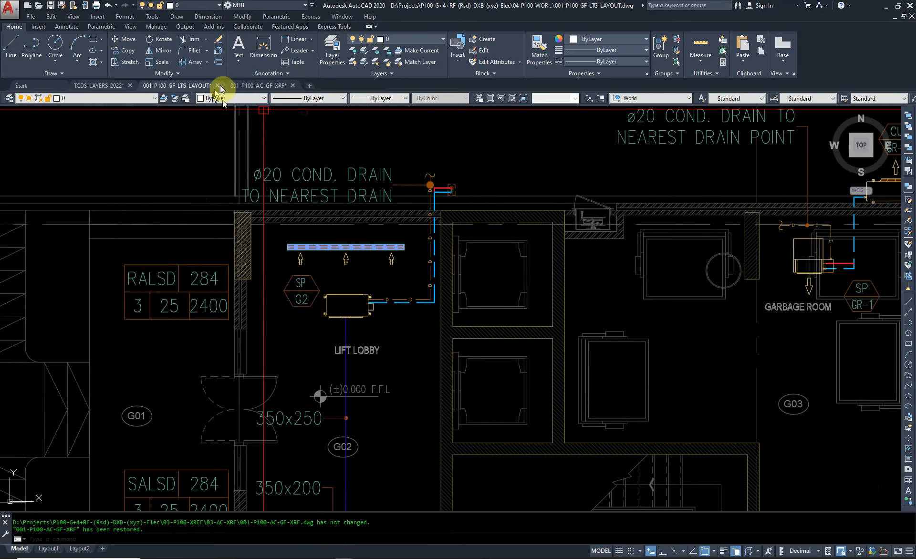
Step: In the TCDS-LAYERS-2022 drawing, copy with a base point the ten E-GN equipment layer-name texts beside the ELEC-GENRAL table
click(100, 86)
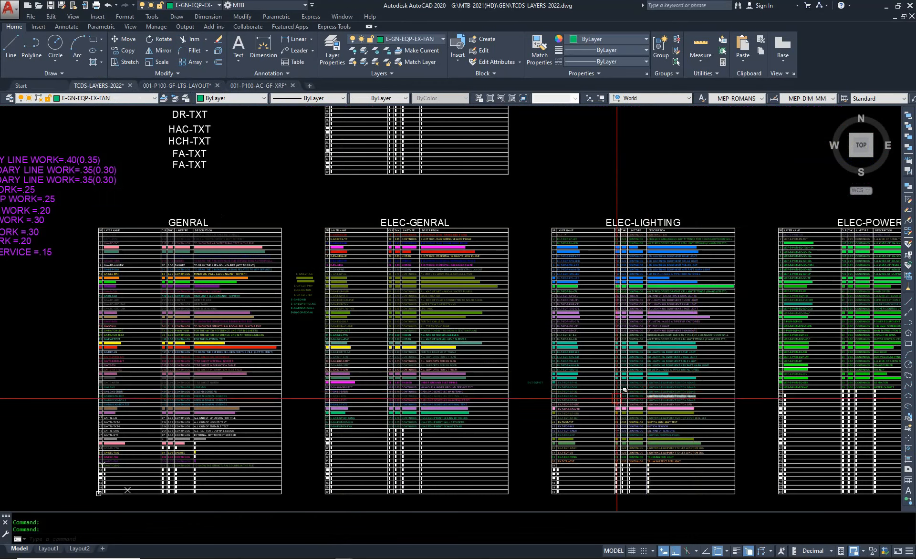
middle_drag(617, 398, 410, 413)
scroll(186, 384, down, 2)
mouse_move(518, 382)
middle_down()
mouse_move(429, 396)
mouse_move(612, 355)
middle_up()
scroll(716, 340, up, 1)
scroll(524, 350, up, 2)
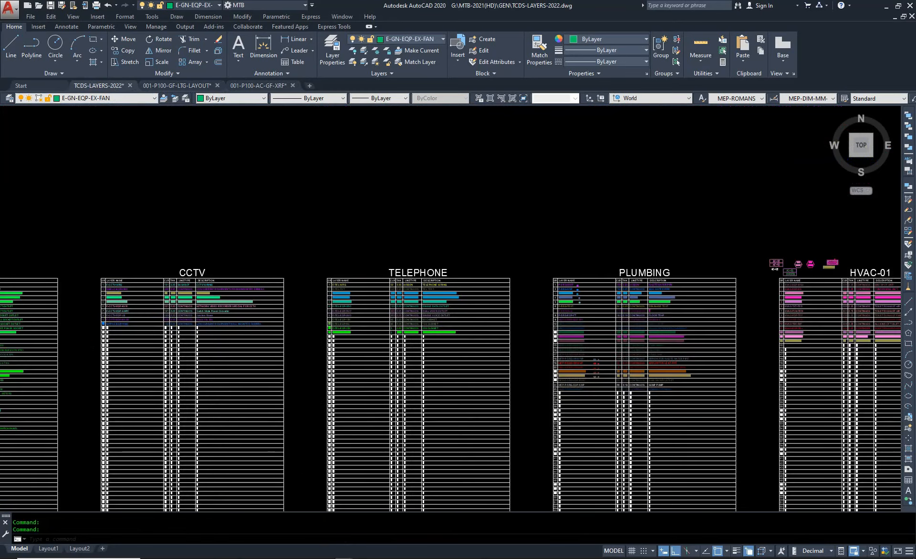
middle_drag(315, 343, 713, 312)
middle_drag(461, 324, 830, 301)
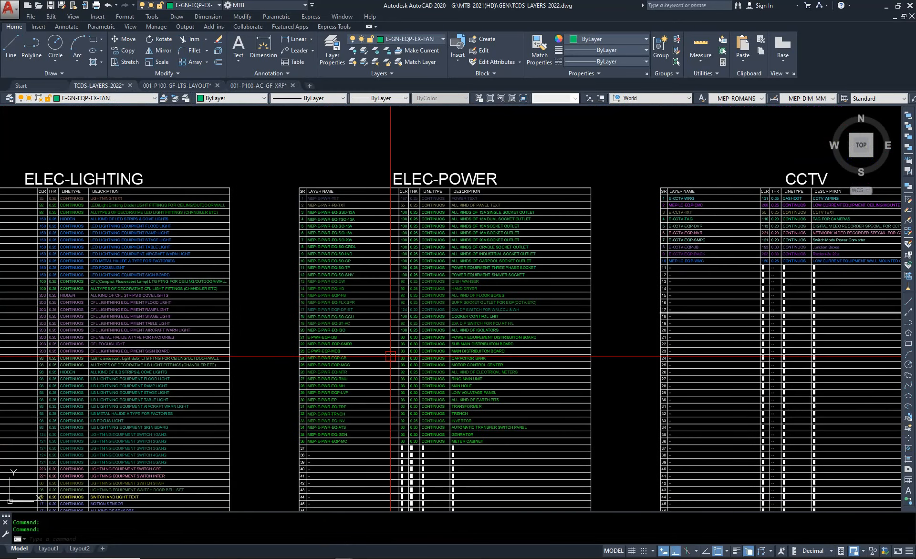
middle_drag(405, 355, 837, 346)
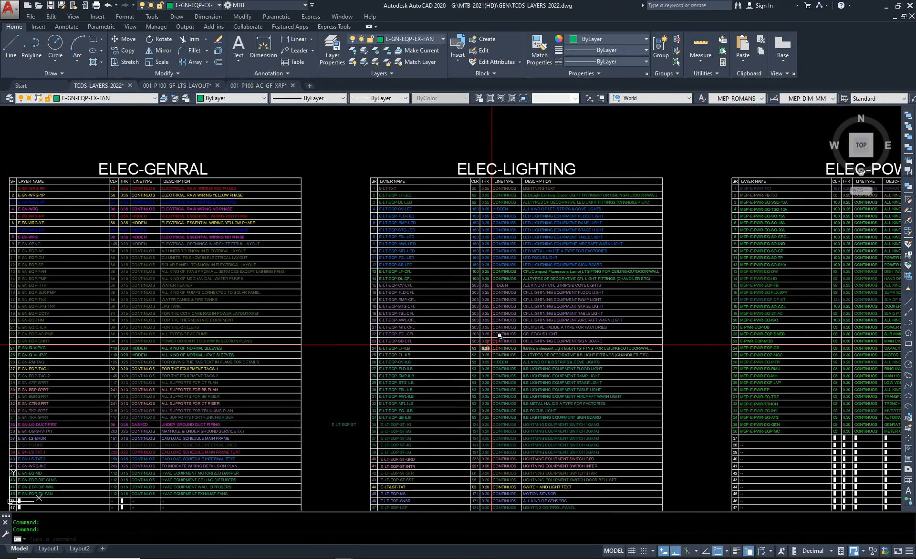
middle_drag(781, 322, 914, 318)
middle_drag(388, 359, 639, 360)
scroll(366, 271, up, 2)
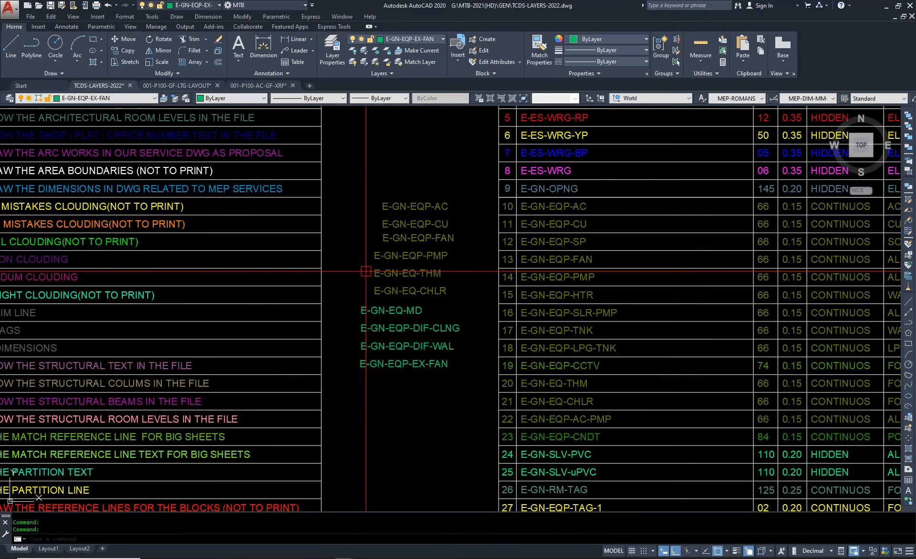
key(ctrl+shift+c)
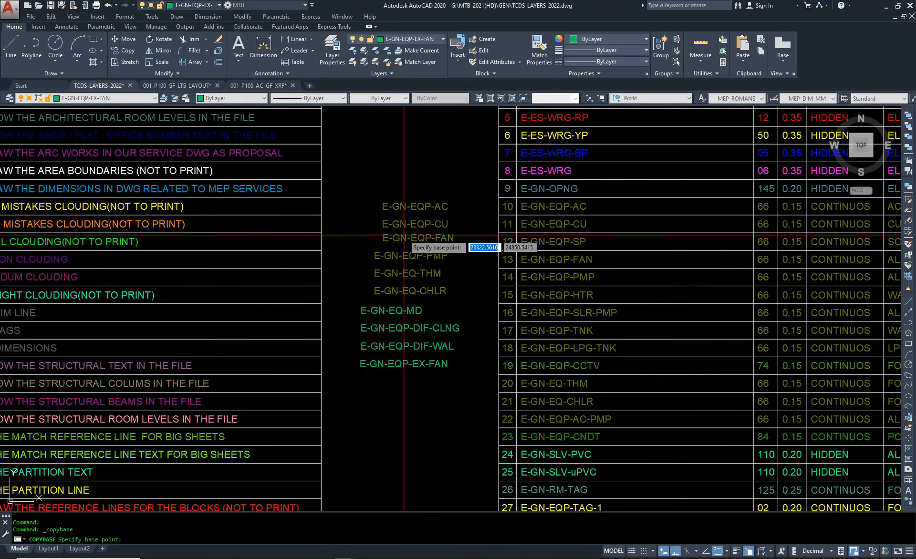
click(400, 236)
click(461, 178)
click(370, 396)
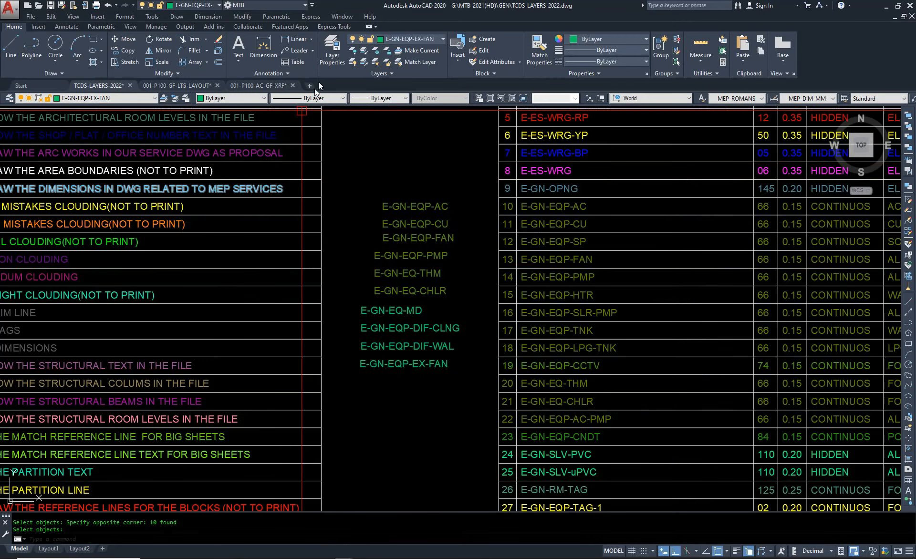
key(Return)
Step: Paste the copied layer-name texts into the 001-P100-AC-GF-XRF drawing, in the empty area to the left of the louvers and generator
click(264, 87)
key(ctrl+v)
scroll(334, 296, up, 2)
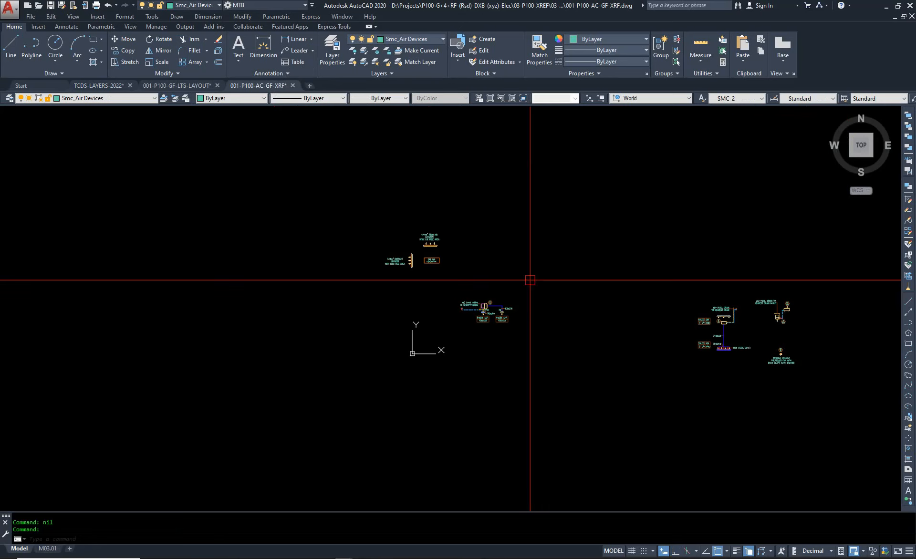
click(251, 281)
scroll(292, 313, up, 8)
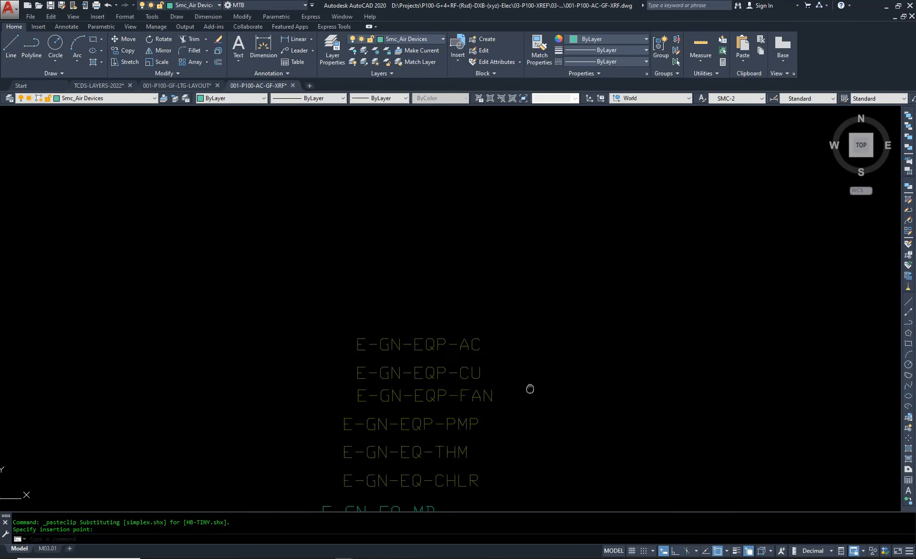
scroll(406, 270, up, 4)
Step: Move the E-GN-EQP-AC text out of the pasted list into the empty space to its right
click(379, 245)
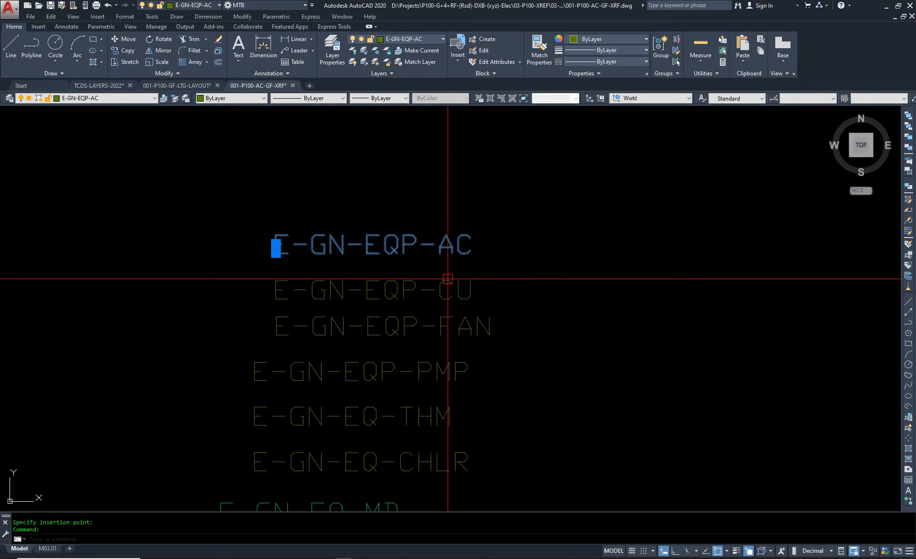
scroll(379, 247, down, 4)
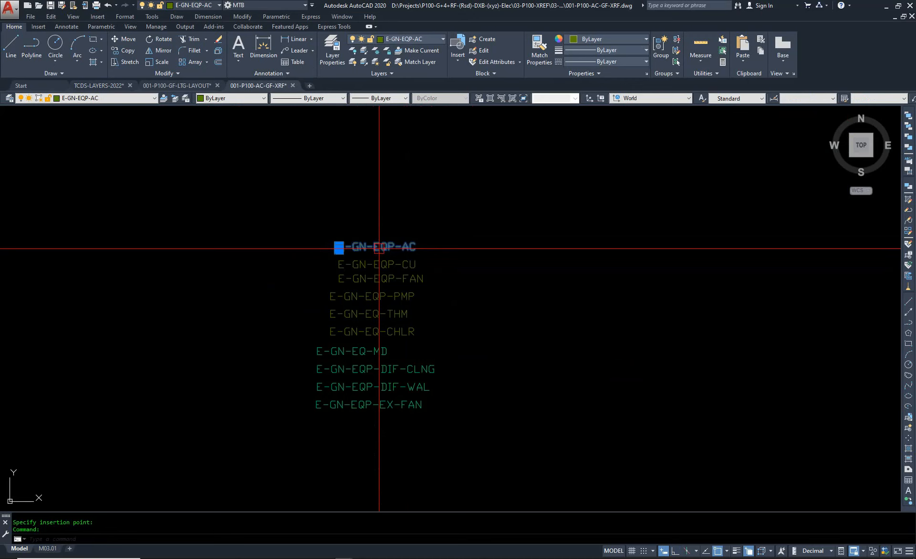
text(m)
key(Return)
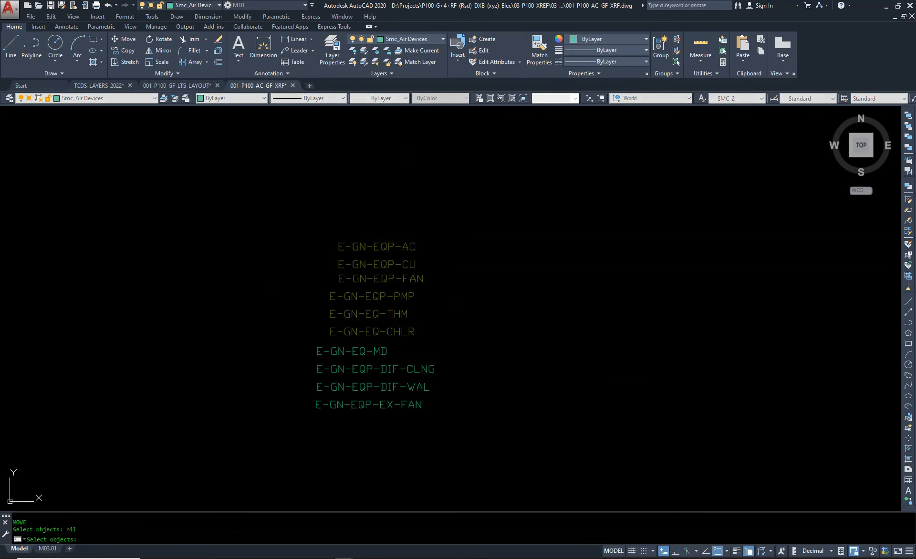
click(345, 216)
click(542, 227)
key(Escape)
Step: Move the E-GN-EQP-CU text out of the list to just below the separated E-GN-EQP-AC text
scroll(415, 257, up, 2)
key(Return)
click(348, 267)
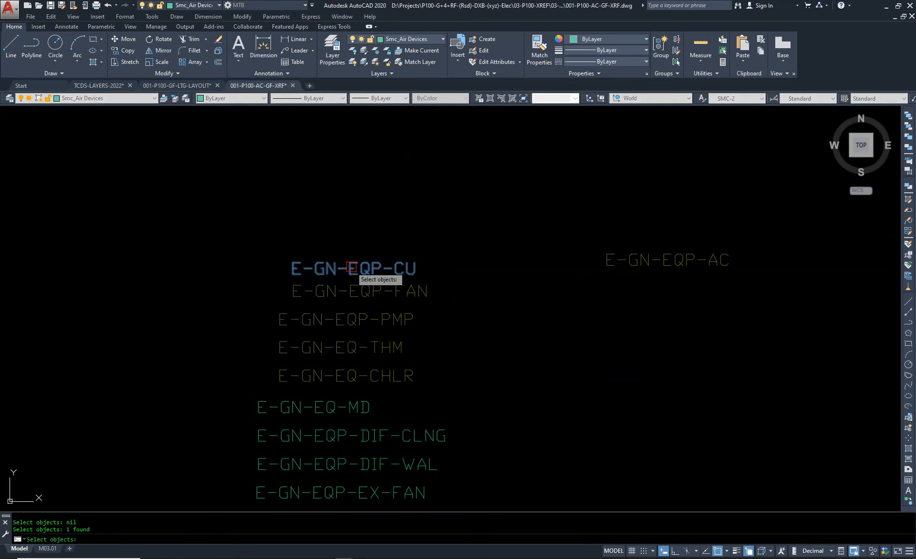
key(Return)
click(348, 267)
click(654, 306)
key(Escape)
Step: Examine the SP GR-1 indoor AC unit with its refrigerant pipes and condensate drain
middle_drag(677, 315, 429, 394)
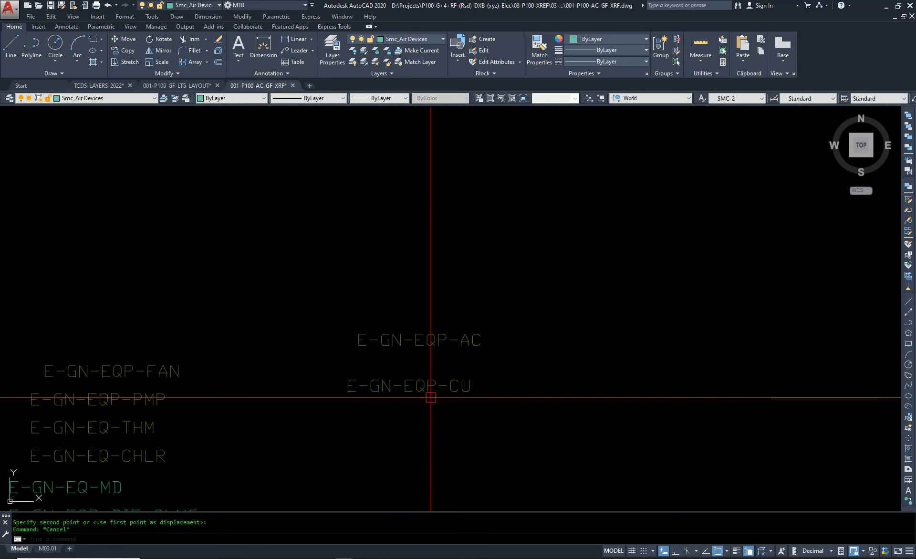
scroll(274, 367, down, 6)
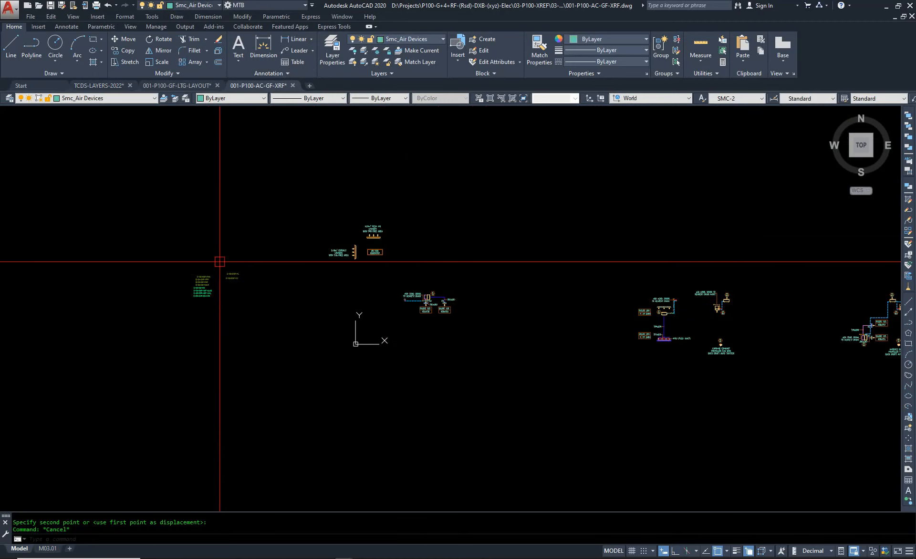
scroll(408, 300, up, 6)
middle_drag(664, 317, 31, 320)
middle_drag(762, 420, 377, 374)
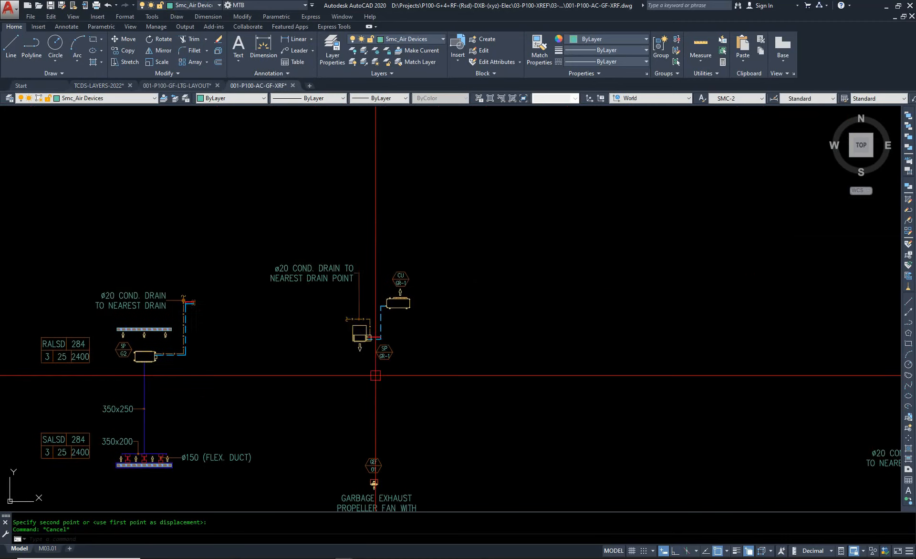
scroll(407, 259, up, 5)
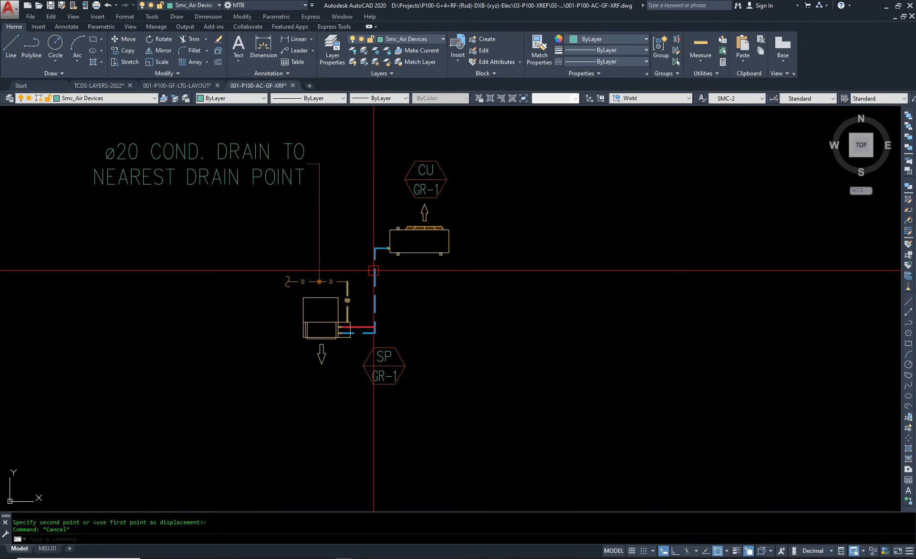
middle_drag(377, 305, 444, 347)
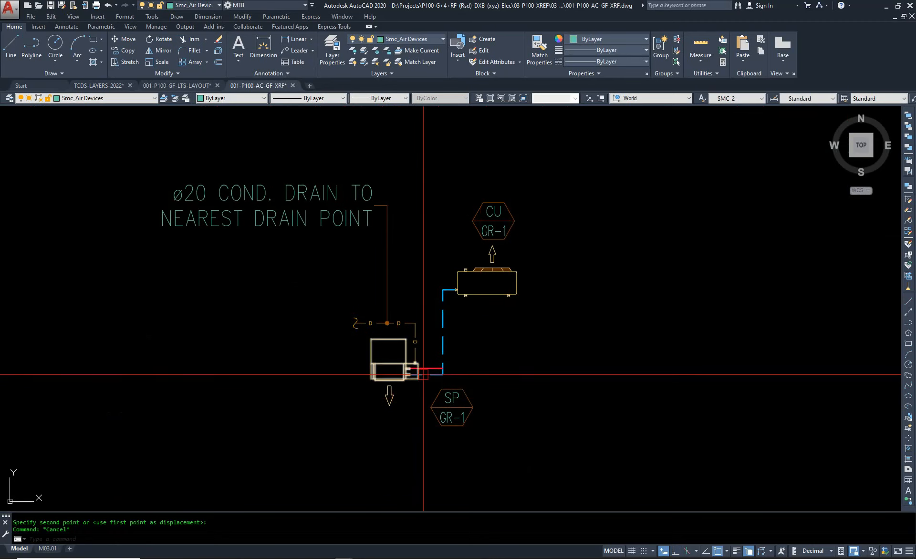
scroll(398, 385, up, 6)
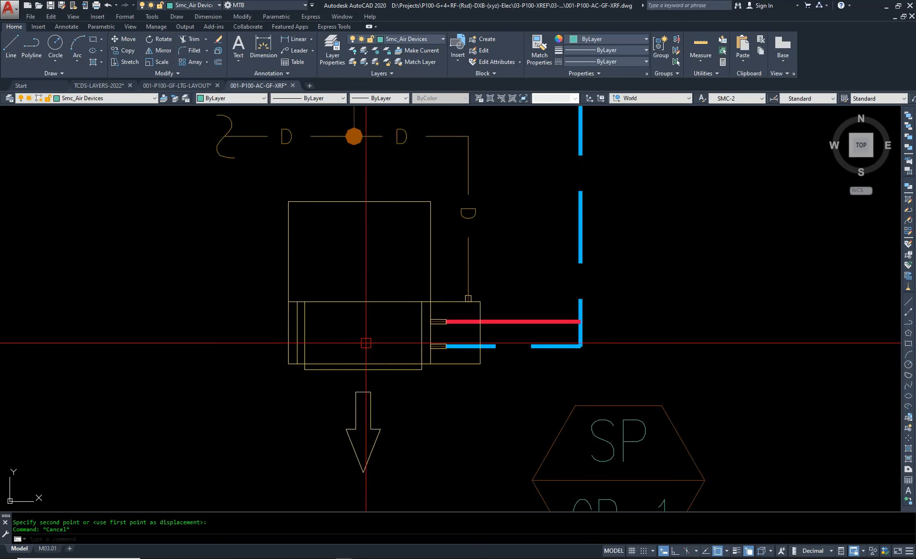
scroll(370, 310, down, 4)
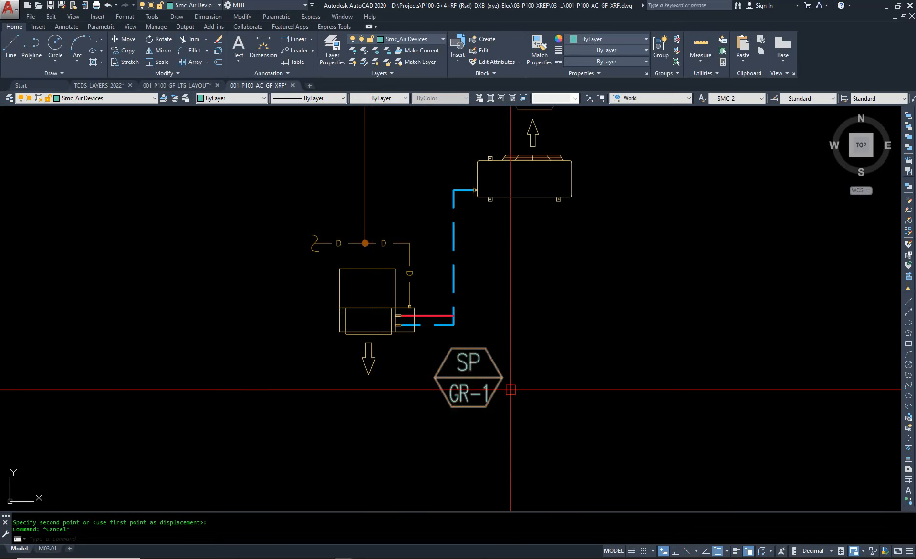
scroll(491, 358, down, 4)
scroll(496, 368, up, 4)
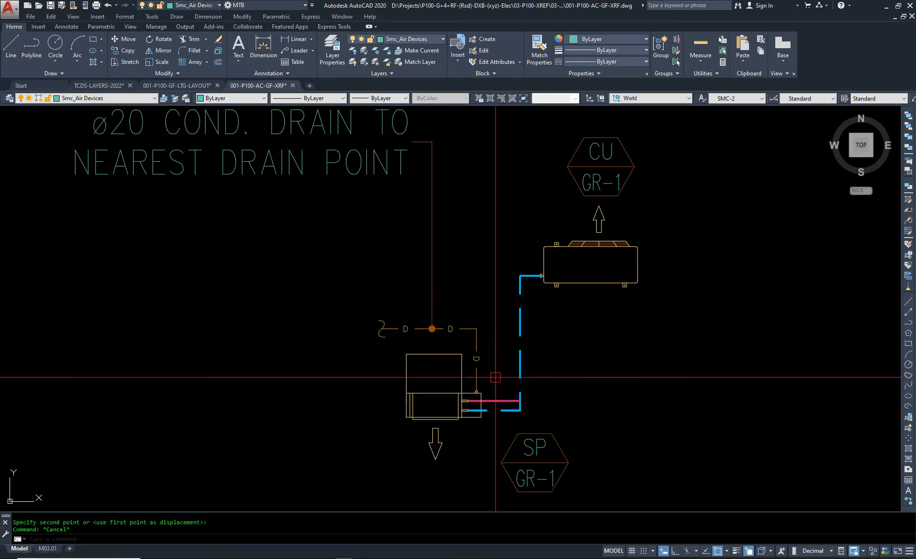
scroll(490, 379, down, 4)
middle_drag(528, 372, 434, 380)
middle_drag(350, 376, 399, 370)
scroll(445, 370, up, 4)
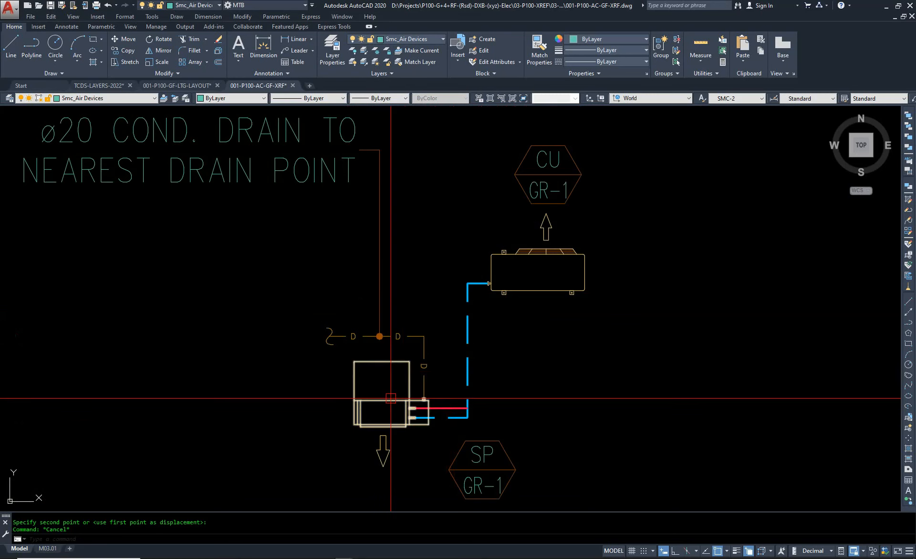
mouse_move(390, 399)
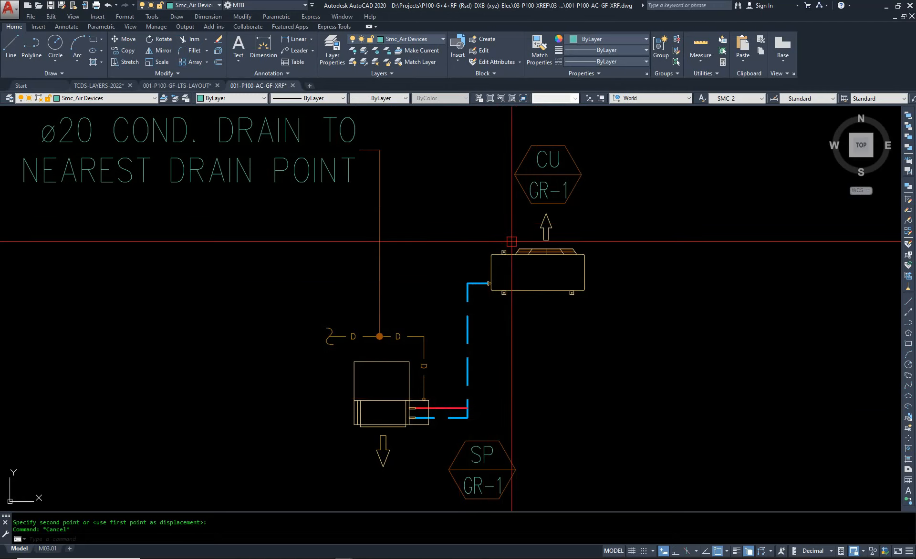
Step: Examine the CU GR-1 outdoor condensing unit and how its piping connects to the indoor unit
middle_drag(606, 280, 503, 311)
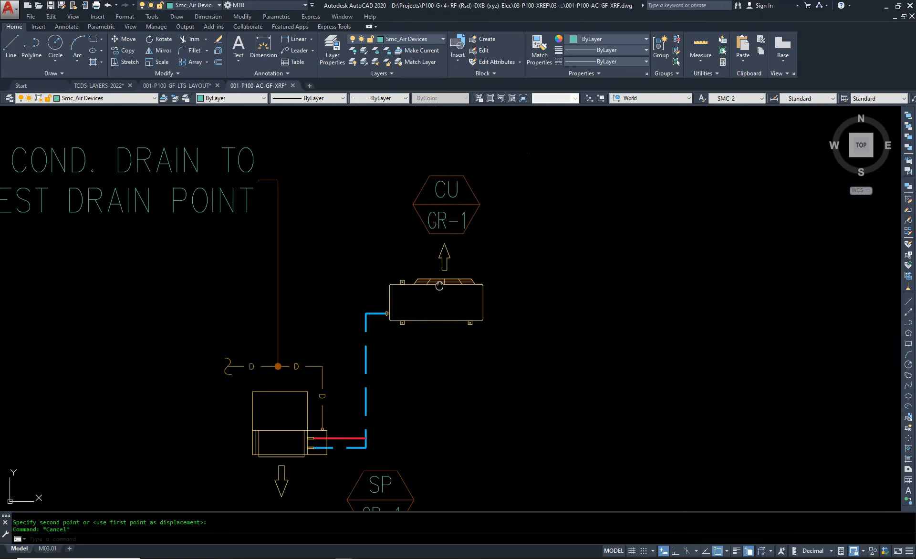
scroll(497, 323, down, 1)
scroll(542, 348, up, 4)
scroll(529, 354, down, 4)
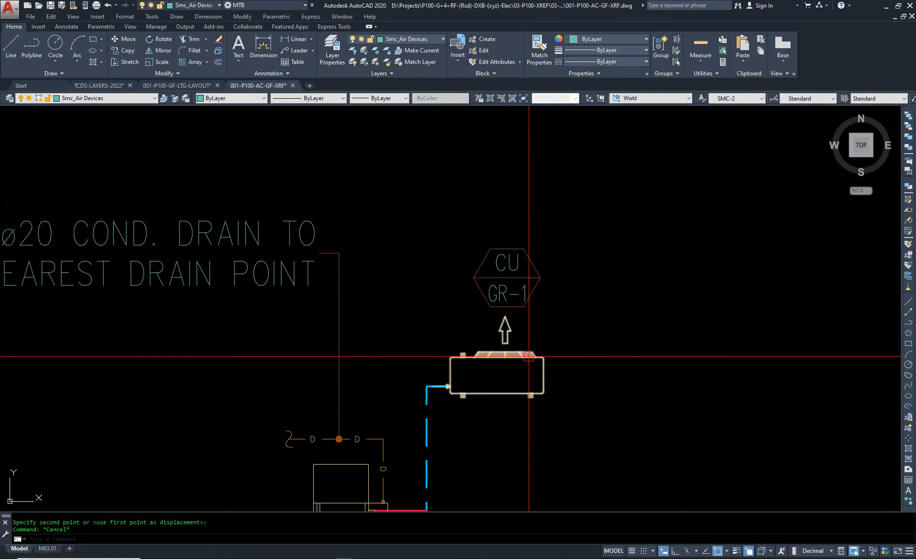
scroll(500, 349, down, 4)
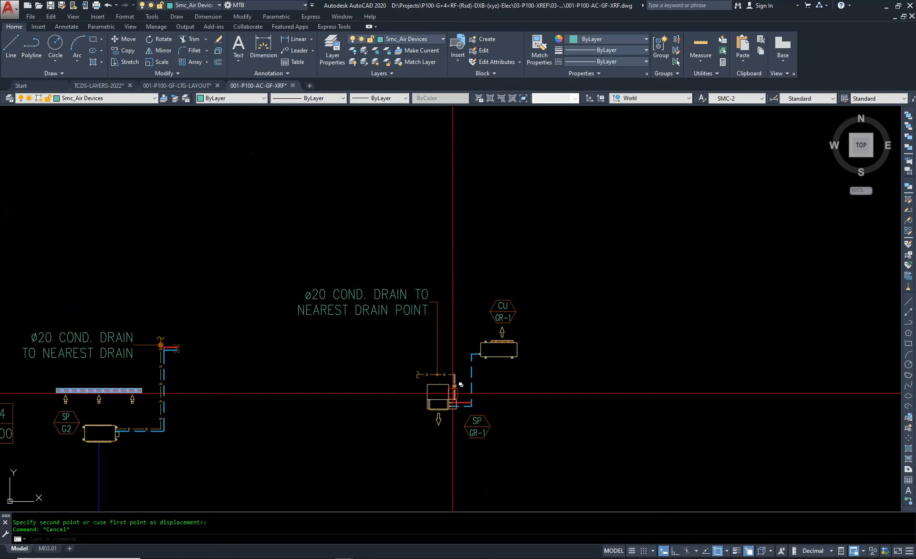
scroll(441, 384, up, 4)
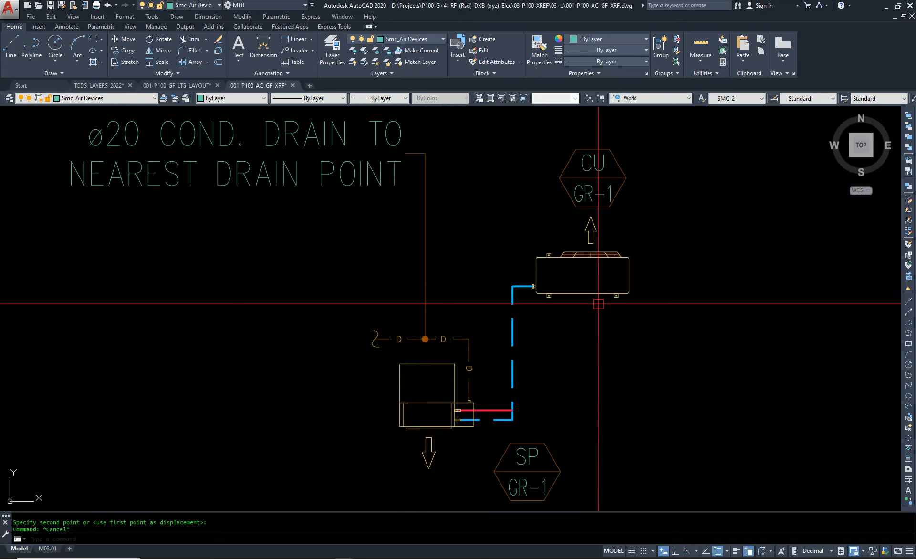
scroll(614, 232, down, 3)
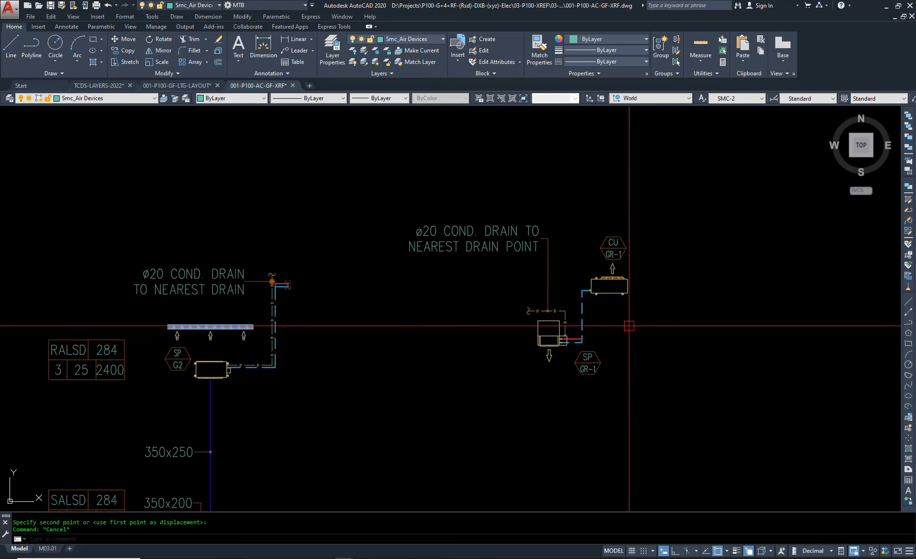
scroll(596, 340, up, 3)
scroll(596, 340, down, 2)
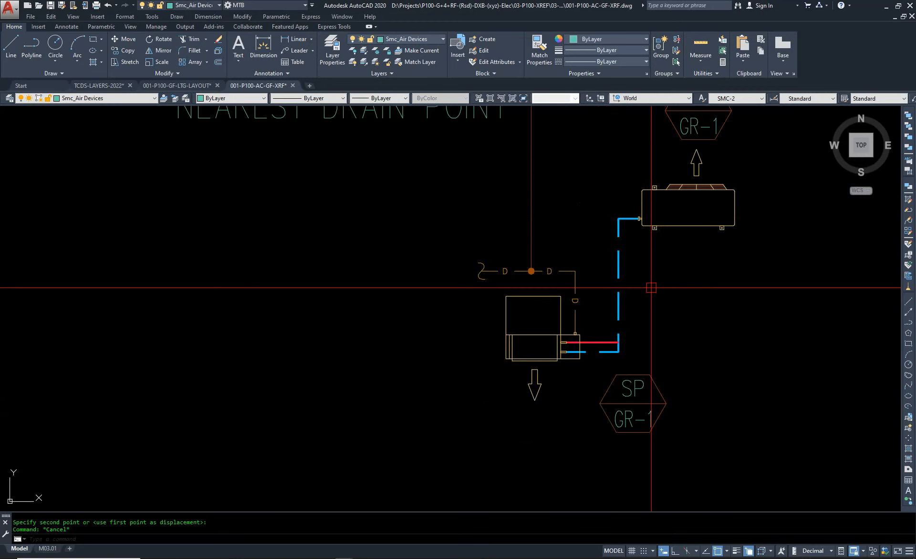
scroll(650, 284, down, 2)
scroll(648, 266, down, 3)
scroll(624, 351, down, 2)
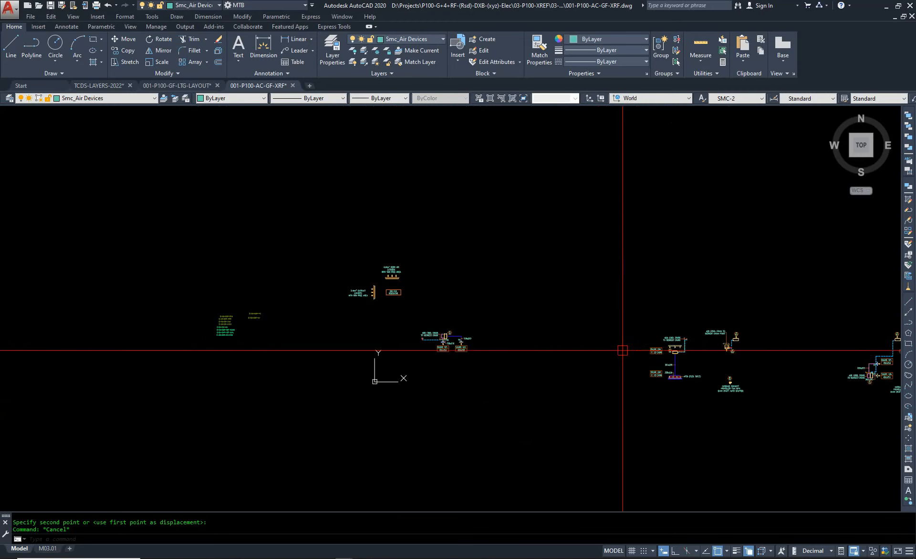
Step: Isolate the layers of the E-GN-EQP-AC text and the SP G1 indoor AC unit
scroll(349, 385, up, 6)
scroll(351, 354, up, 2)
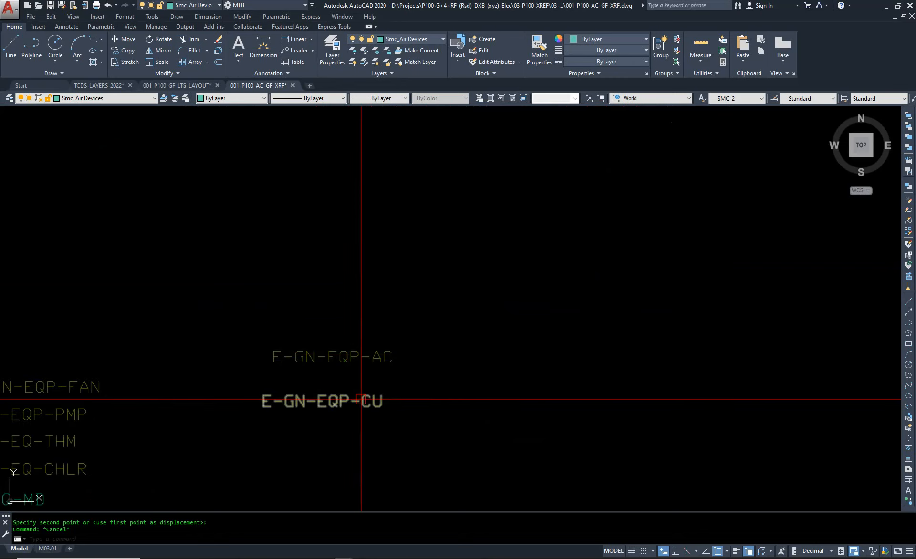
scroll(338, 358, down, 4)
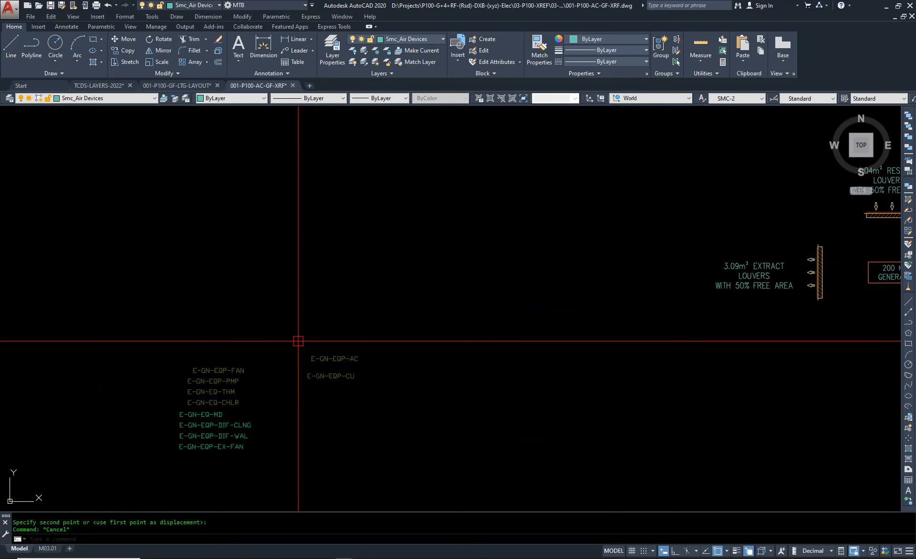
key(Escape)
text(AYISO)
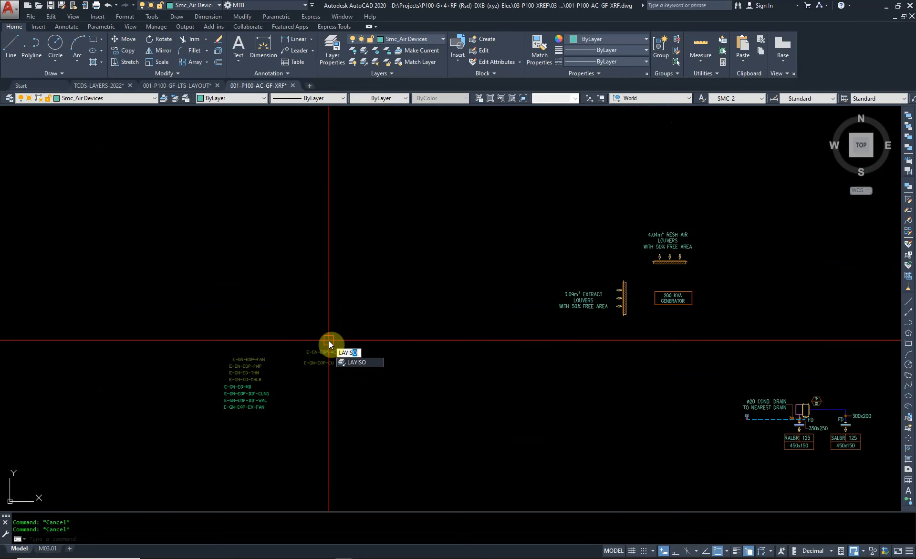
key(Return)
click(334, 347)
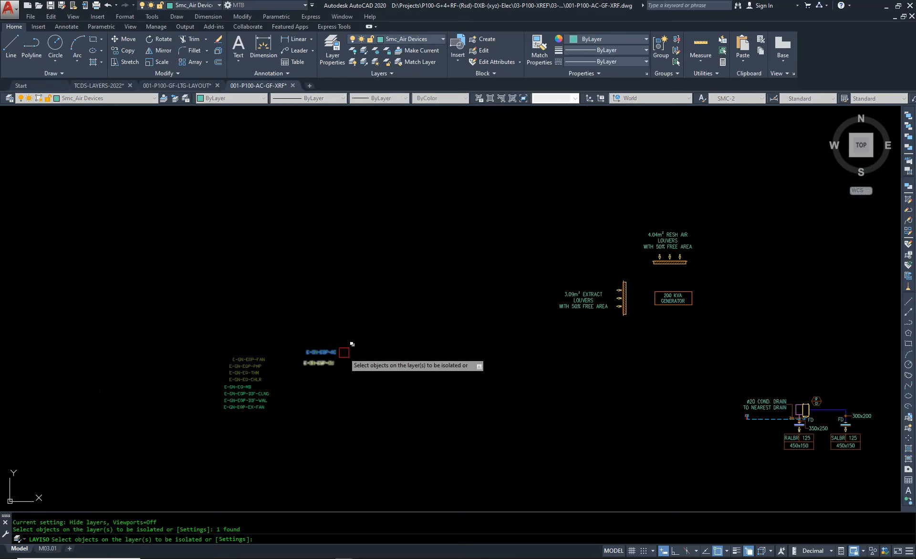
scroll(574, 337, down, 4)
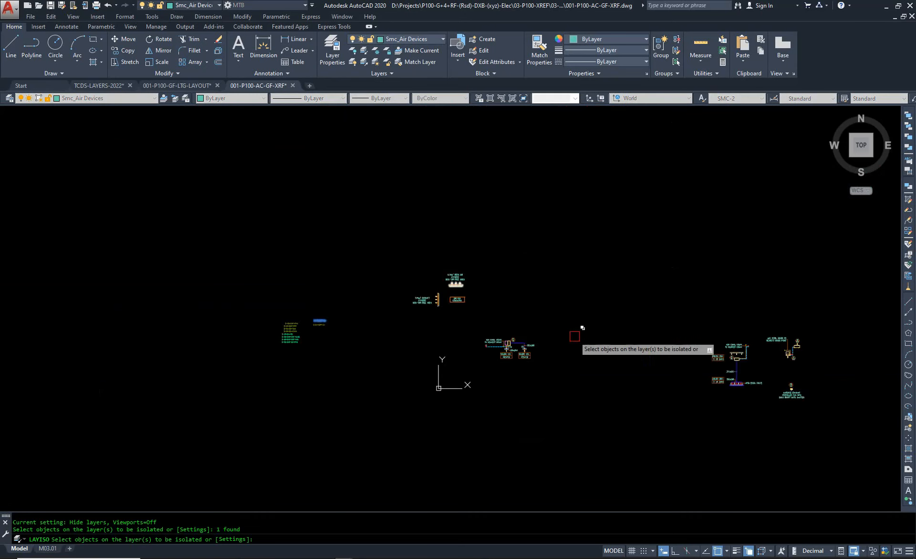
scroll(574, 336, up, 10)
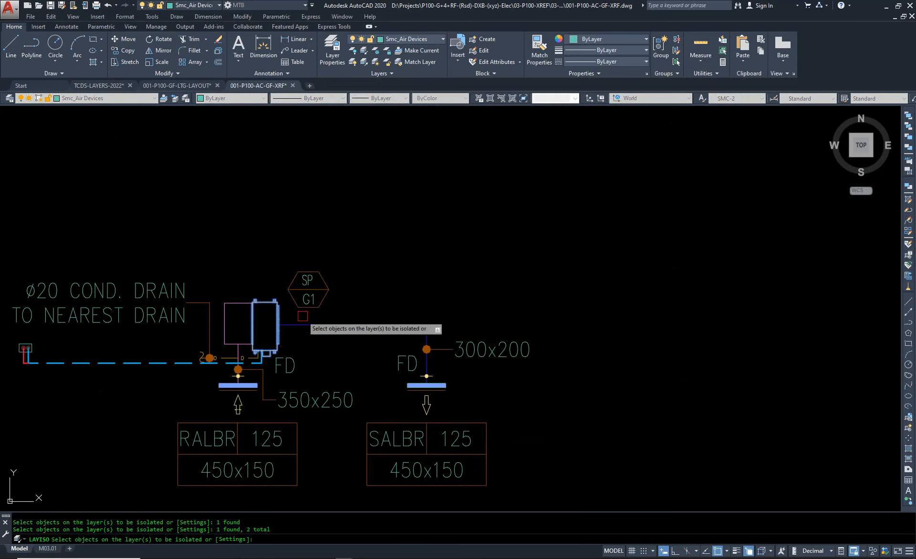
scroll(361, 281, down, 5)
key(Return)
scroll(515, 292, down, 4)
scroll(215, 237, up, 5)
key(Escape)
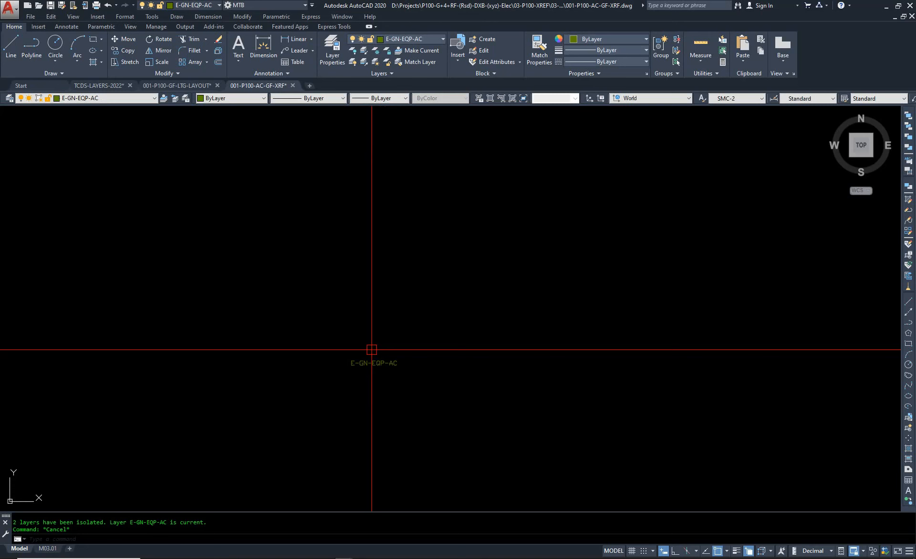
Step: Match the properties of the SP G1 unit and the next two indoor units to the E-GN-EQP-AC text
click(376, 356)
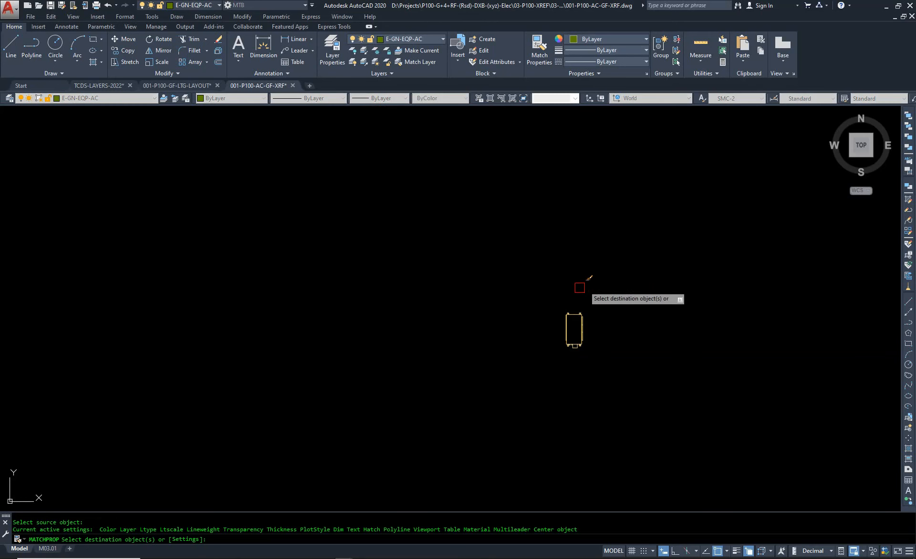
click(624, 270)
click(500, 348)
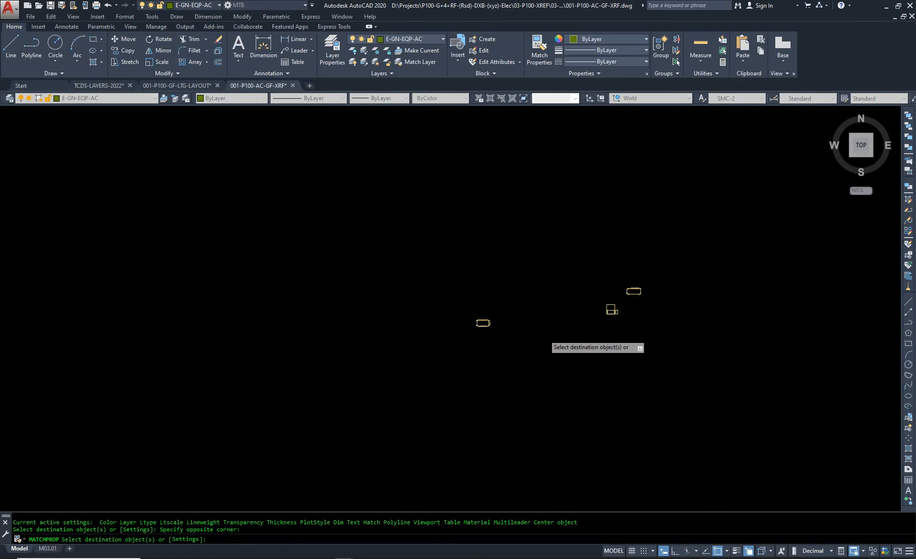
scroll(659, 298, up, 2)
click(681, 254)
click(112, 403)
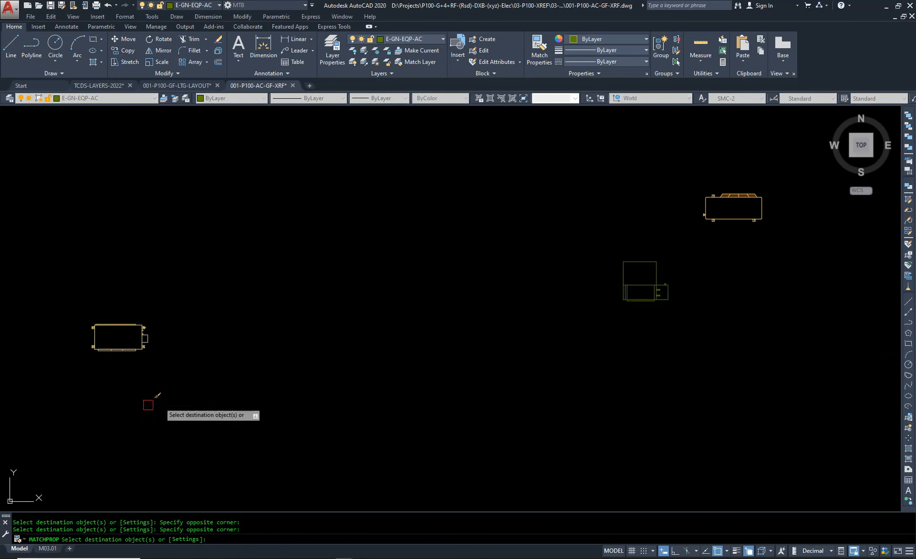
Step: Apply the matched E-GN-EQP-AC properties to the upright indoor unit and the indoor unit below the pair of outdoor units
middle_drag(572, 313, 179, 405)
scroll(306, 311, up, 4)
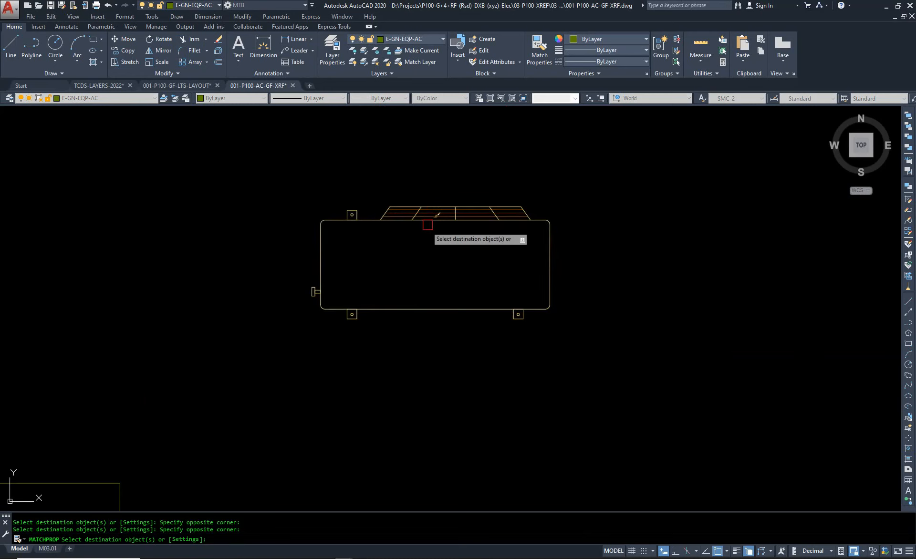
scroll(430, 219, down, 6)
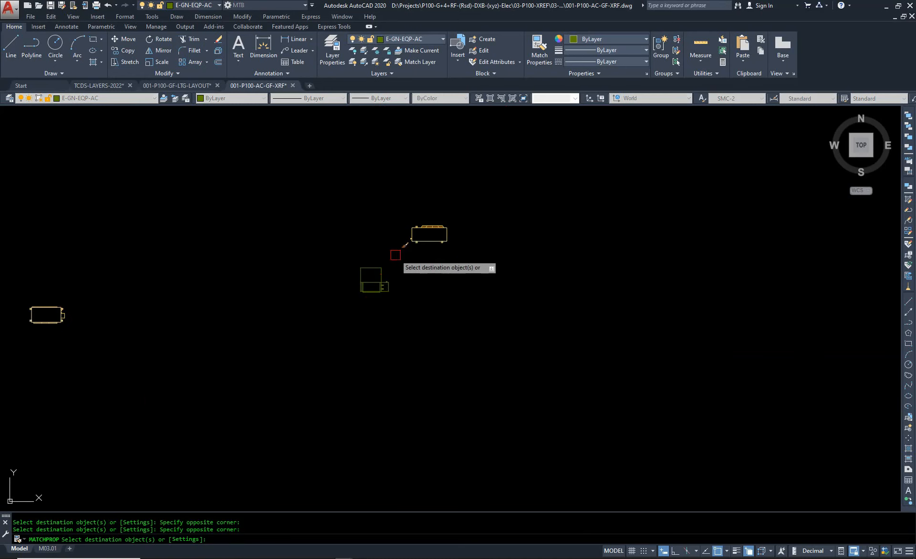
scroll(429, 343, up, 4)
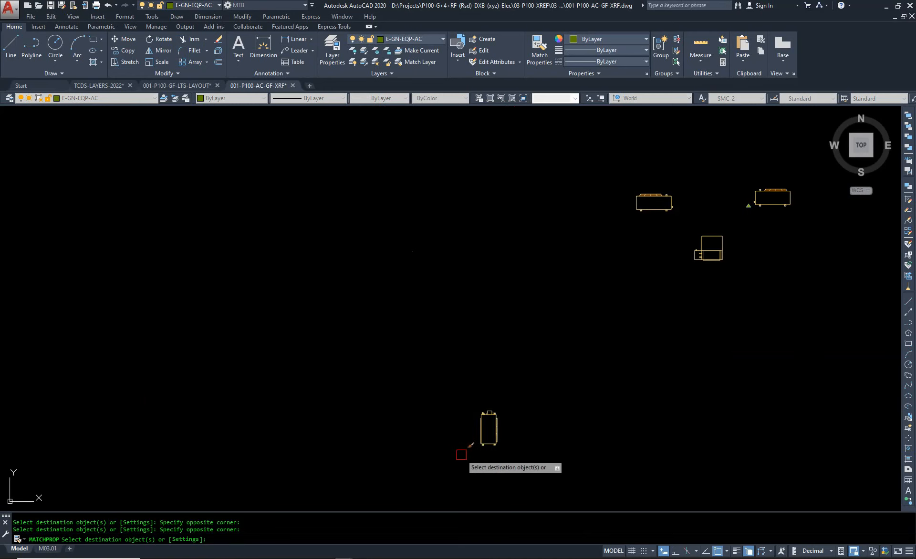
scroll(443, 296, up, 4)
click(500, 232)
click(513, 392)
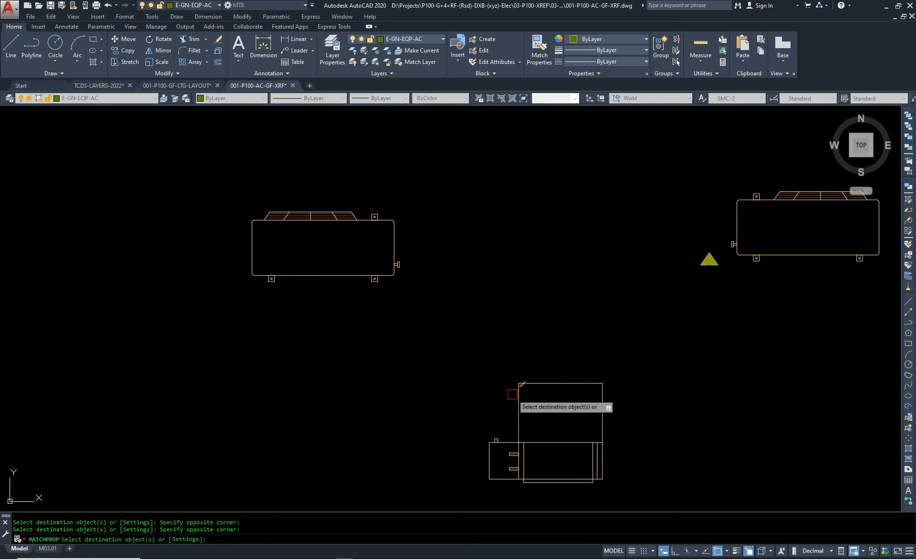
click(586, 345)
click(462, 458)
Step: Apply the matched E-GN-EQP-AC properties to the indoor unit east of the outdoor pair and end the matching
scroll(394, 312, down, 2)
scroll(393, 312, down, 2)
scroll(337, 268, down, 2)
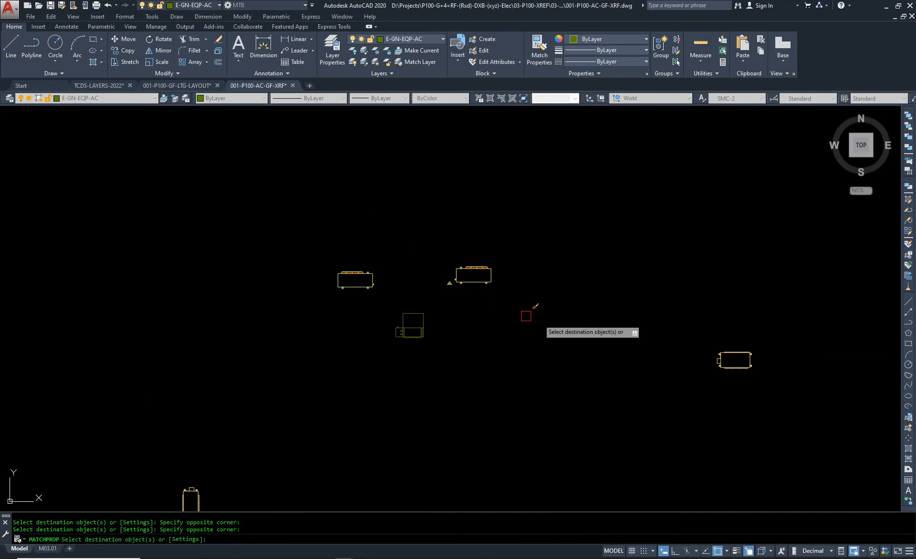
middle_drag(661, 359, 296, 366)
scroll(348, 364, up, 2)
click(404, 313)
click(365, 354)
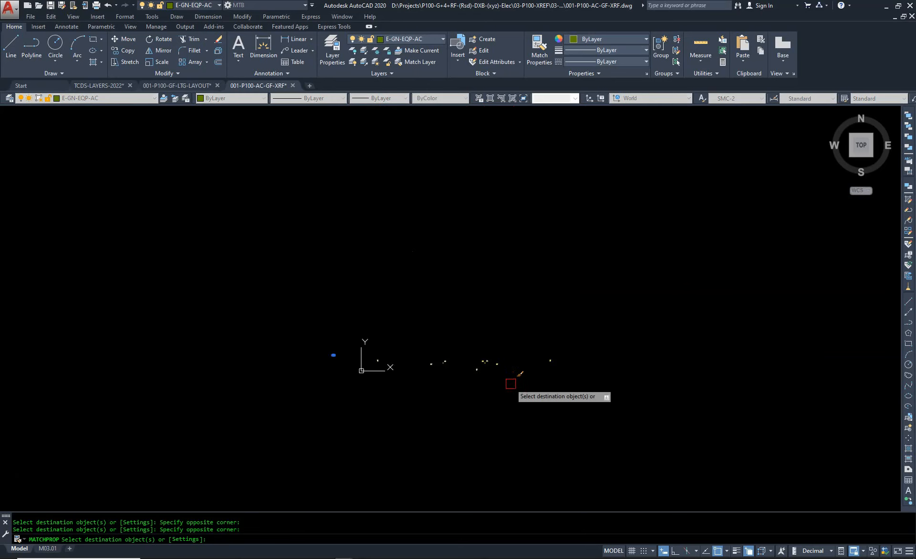
key(Escape)
Step: Compare the layer and colour of the E-GN-EQP-AC text with those of the SP G1 indoor unit block
scroll(389, 395, up, 3)
scroll(368, 362, down, 3)
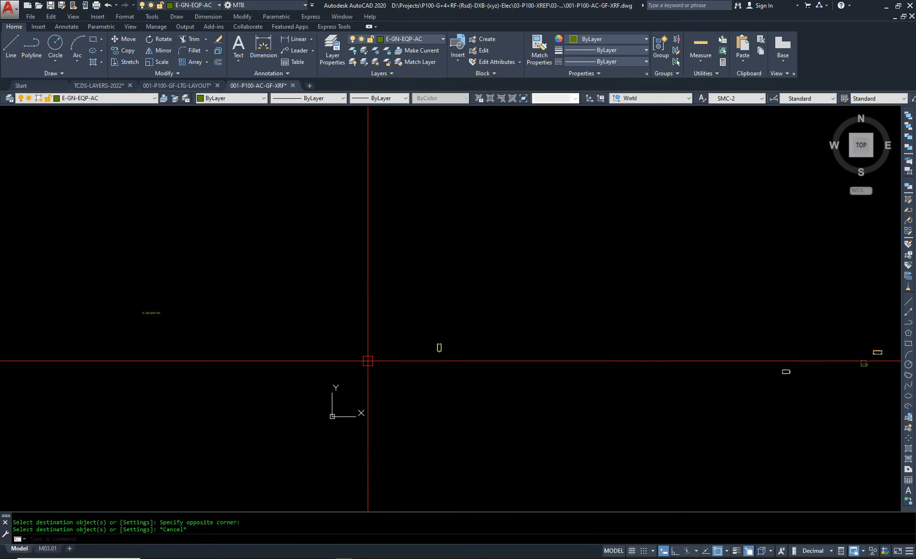
scroll(165, 325, up, 4)
middle_drag(71, 288, 244, 294)
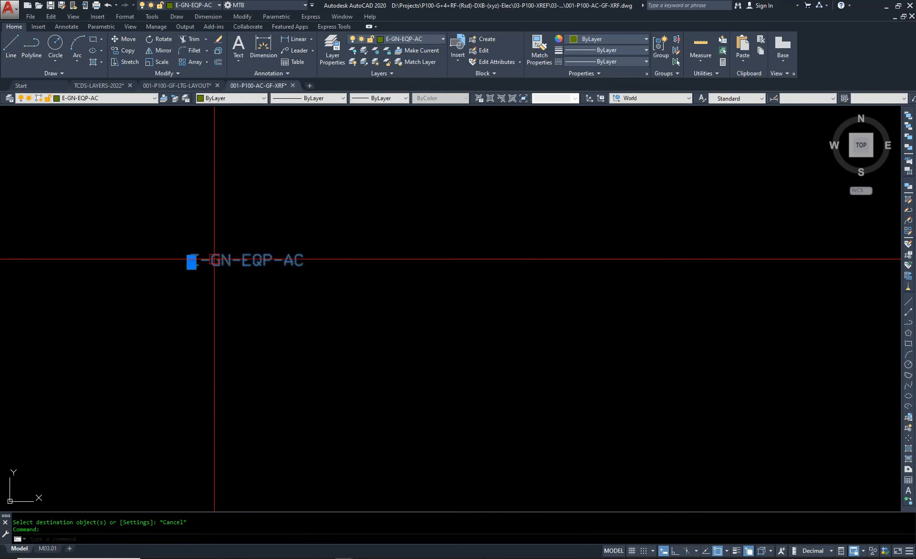
scroll(215, 259, down, 6)
key(Escape)
scroll(496, 294, up, 3)
click(510, 307)
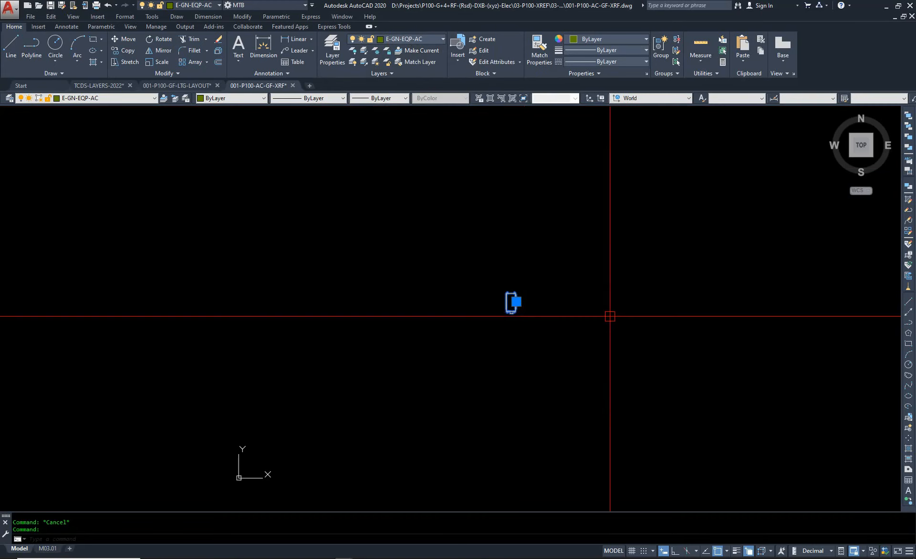
scroll(409, 354, up, 8)
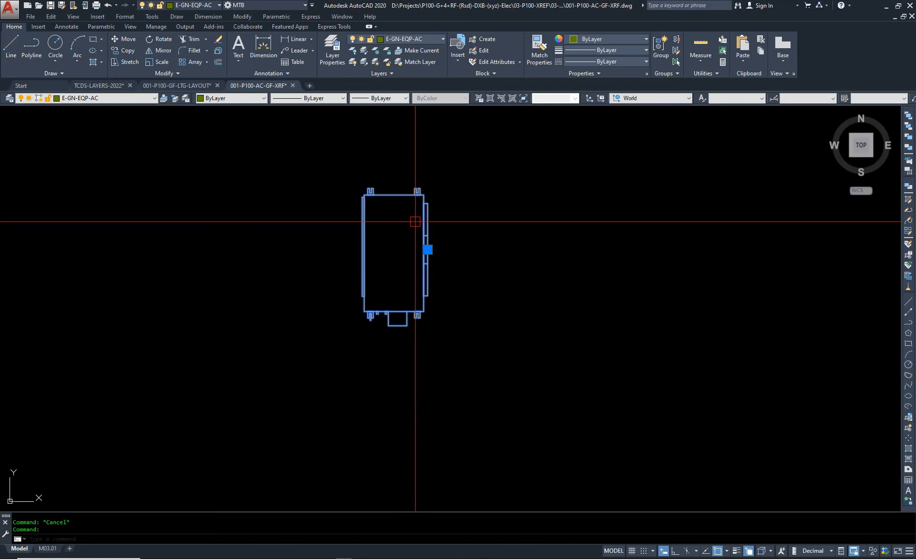
middle_drag(416, 222, 426, 255)
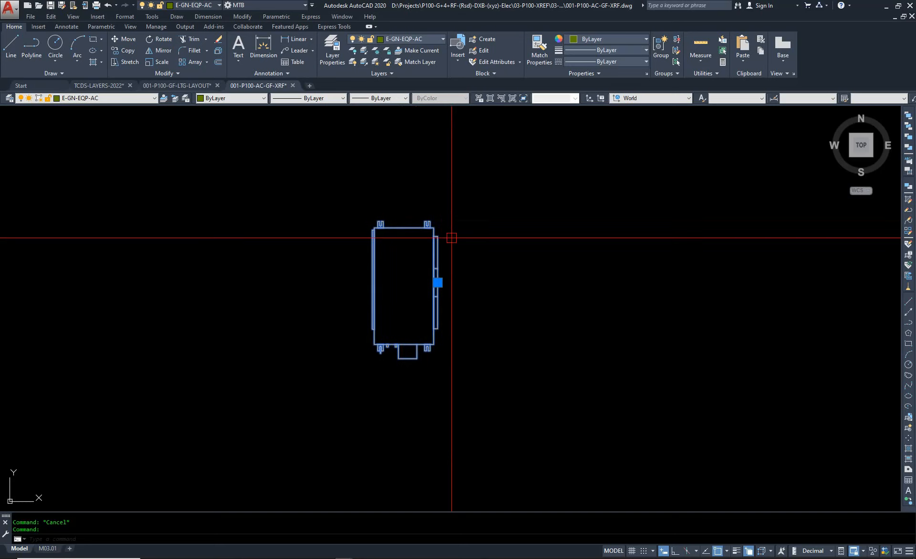
Step: Open the SP G1 unit's block in the Block Editor and move all its geometry to layer 0
key(Escape)
double_click(450, 304)
click(440, 349)
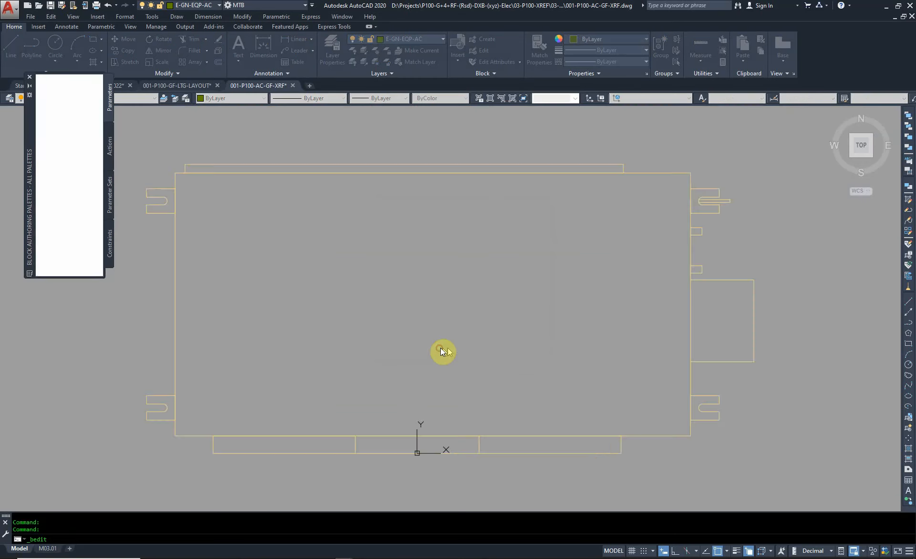
click(705, 443)
click(409, 270)
click(628, 415)
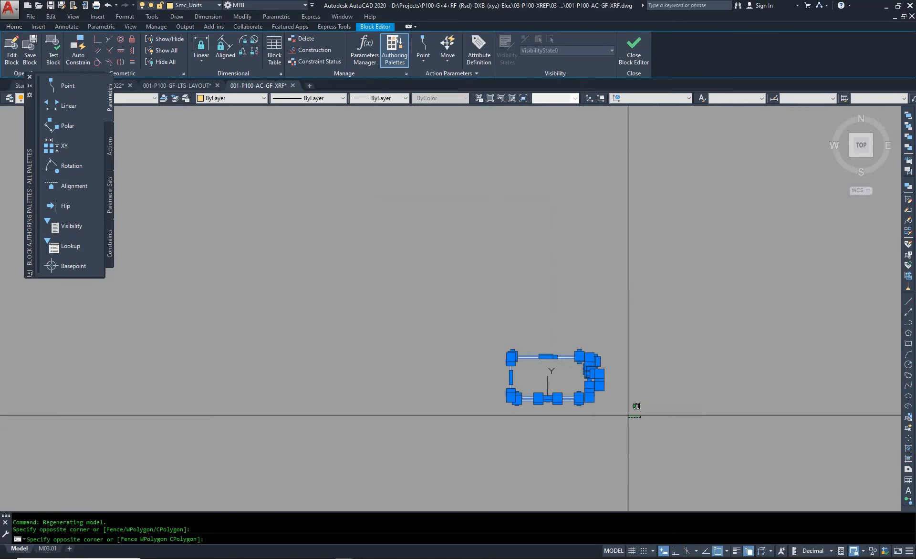
click(320, 247)
click(18, 26)
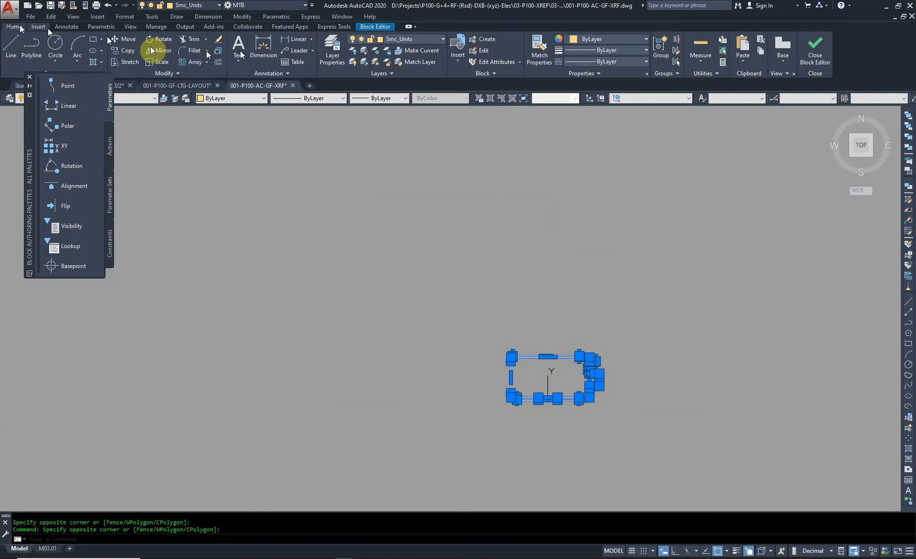
click(427, 39)
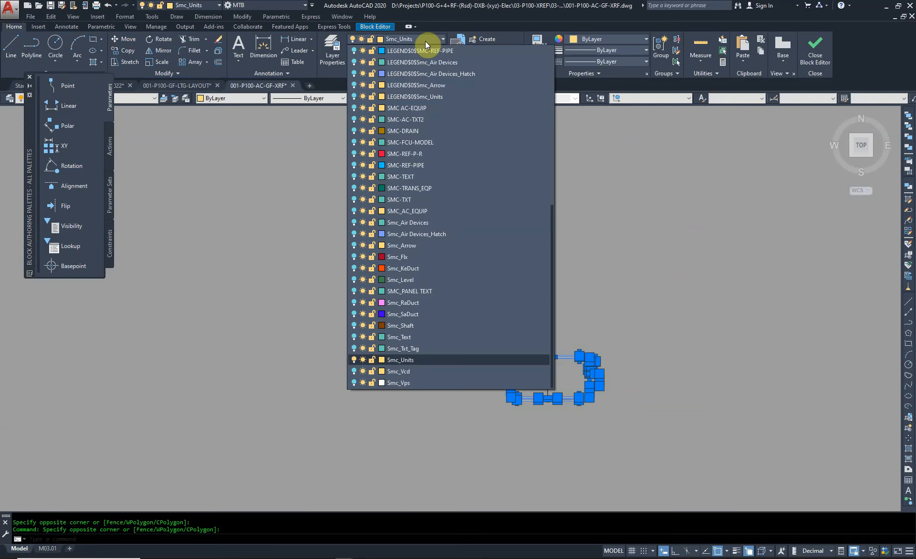
scroll(425, 41, up, 10)
click(388, 50)
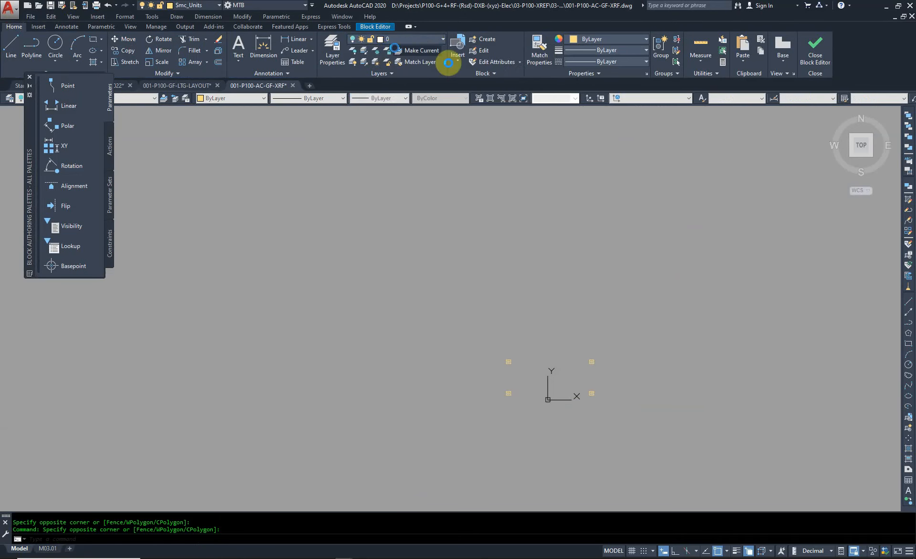
Step: Turn all layers on and select the whole block geometry to check its properties
click(514, 292)
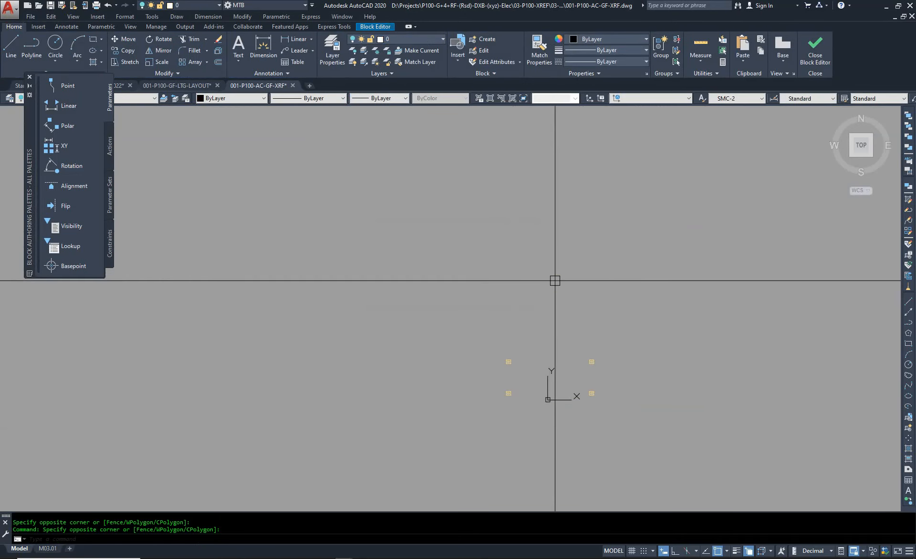
click(626, 416)
click(399, 275)
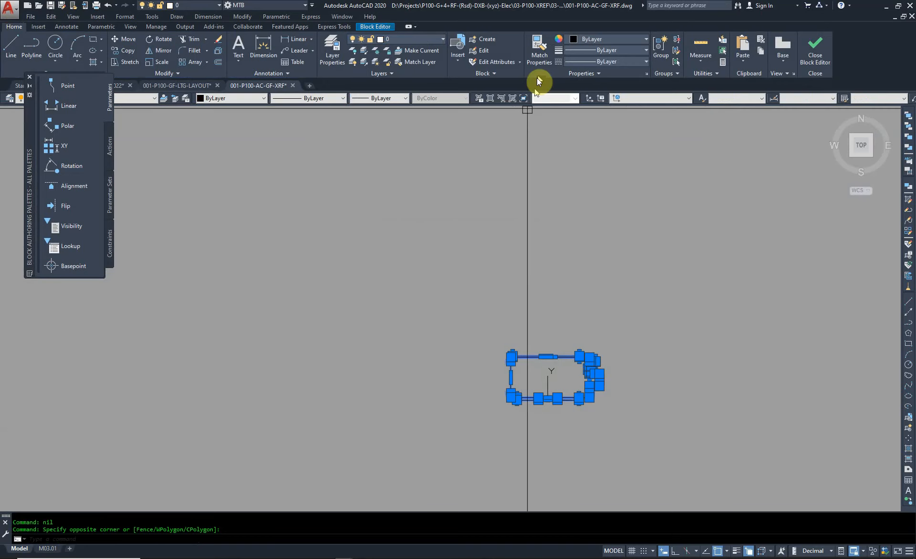
key(Escape)
Step: Select all four similar mounting brackets on the unit and explode them
scroll(620, 382, up, 4)
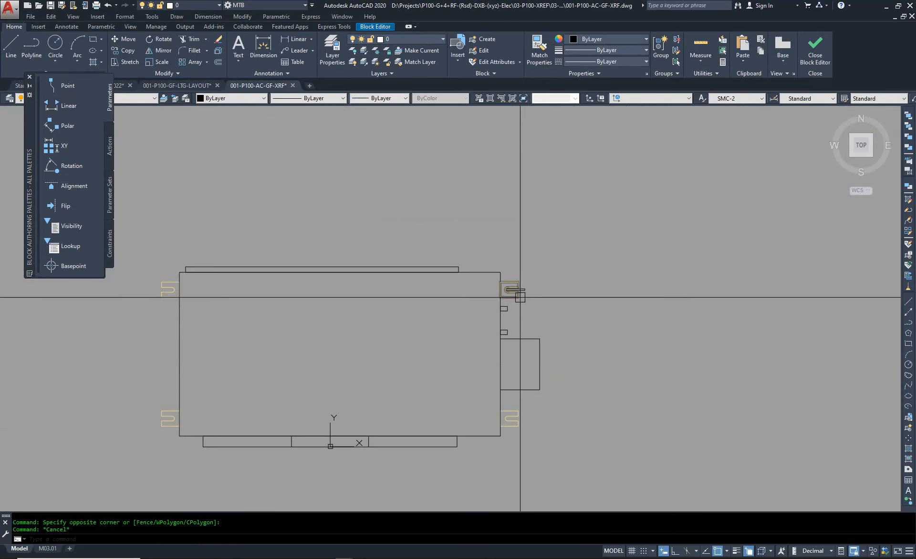
scroll(405, 286, up, 5)
right_click(409, 265)
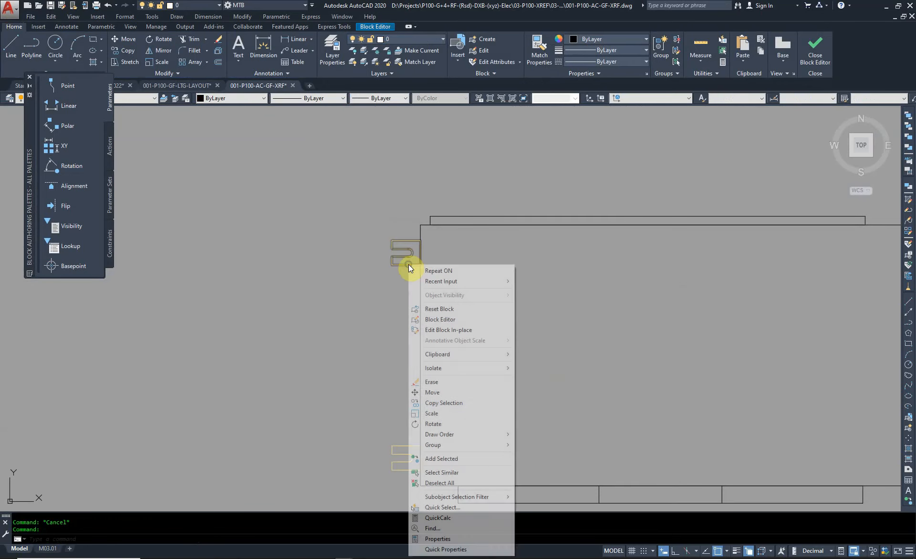
click(484, 473)
scroll(379, 260, down, 3)
text(x)
key(space)
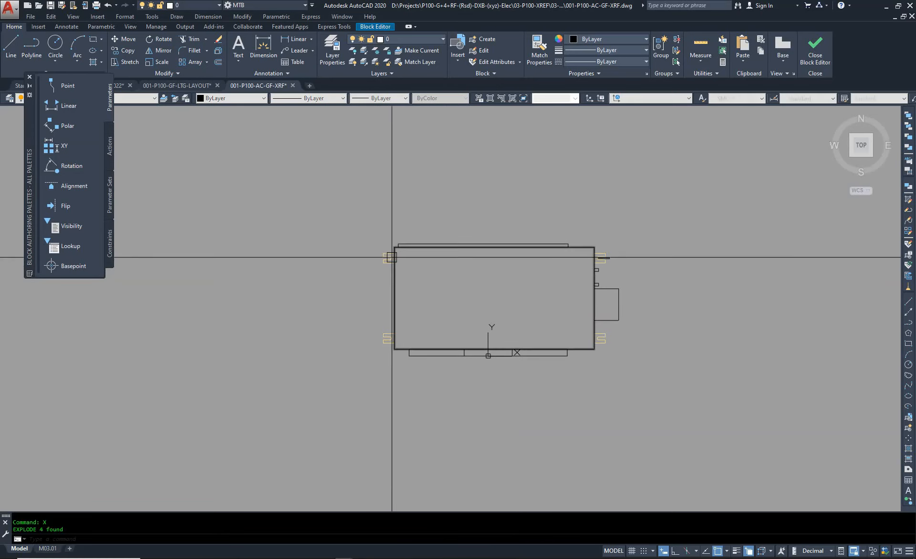
Step: Match all the block geometry to the casing outline's properties and close the Block Editor, saving the changes
key(Escape)
text(ma)
key(space)
key(space)
key(space)
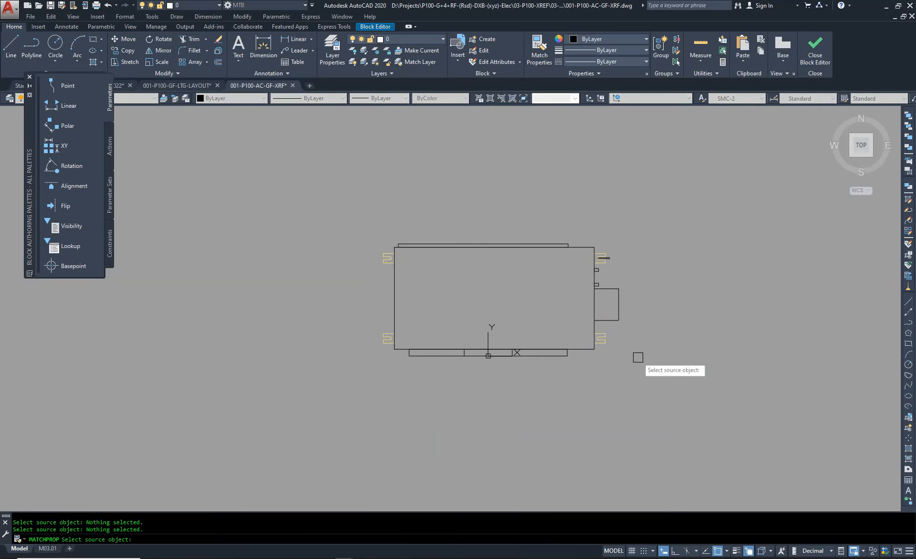
click(394, 266)
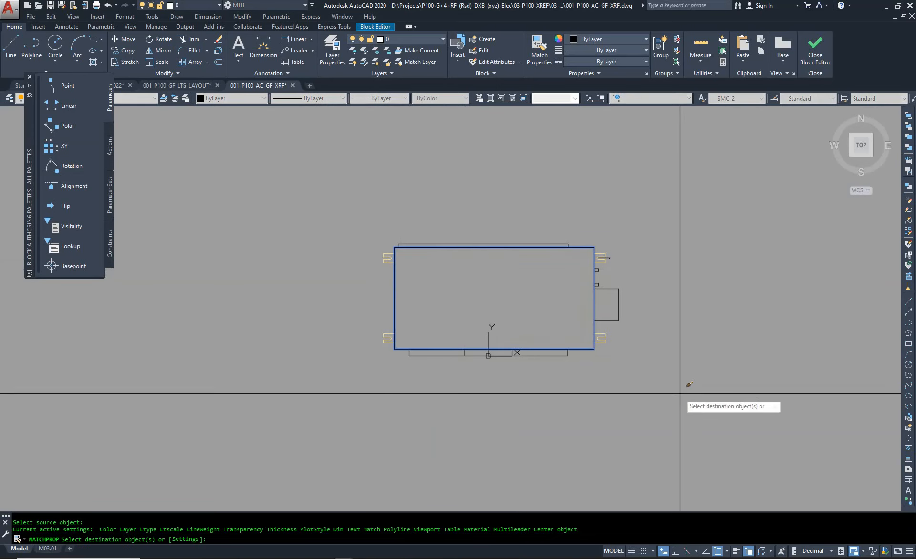
click(680, 393)
key(Escape)
key(Escape)
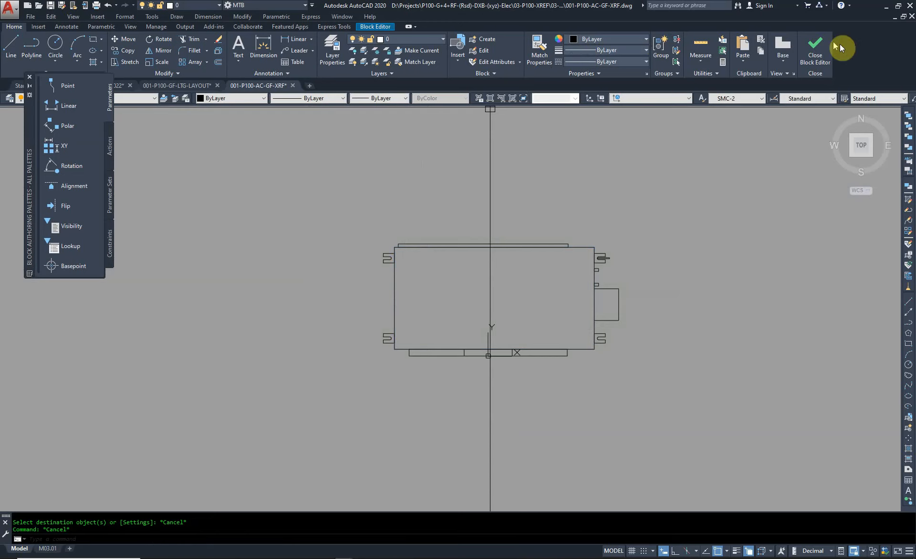
click(815, 48)
click(468, 265)
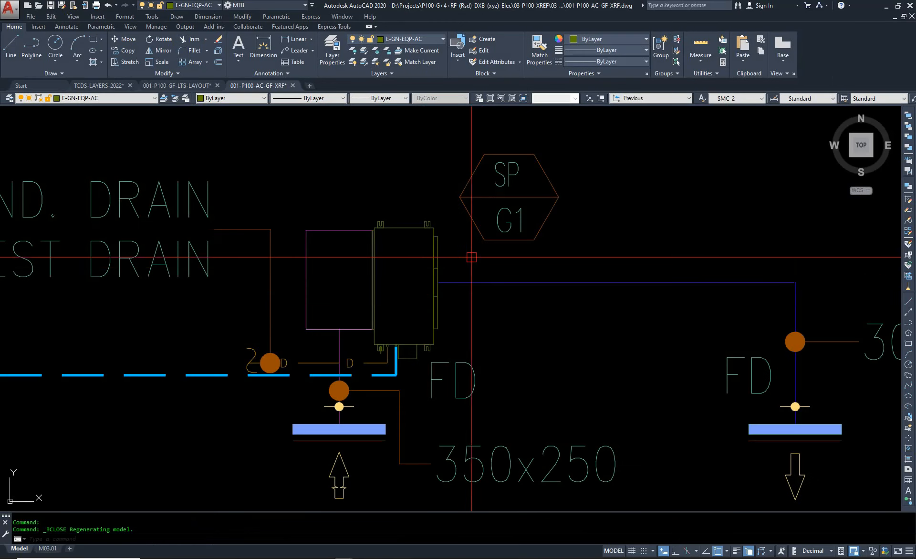
Step: Examine the AC equipment, tags and ductwork across the floor plan, clearing any selected object
scroll(471, 257, down, 8)
middle_drag(366, 297, 650, 350)
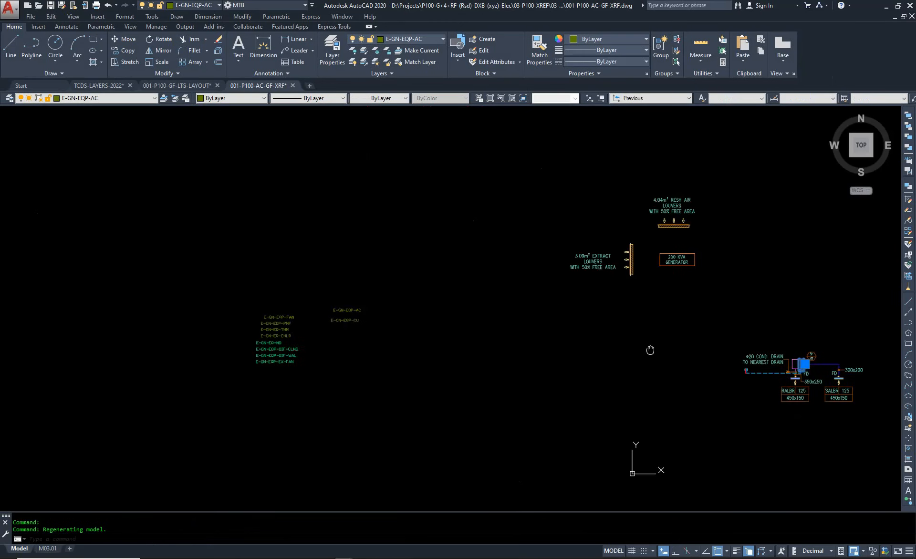
scroll(294, 346, up, 4)
scroll(262, 303, down, 8)
scroll(747, 321, up, 6)
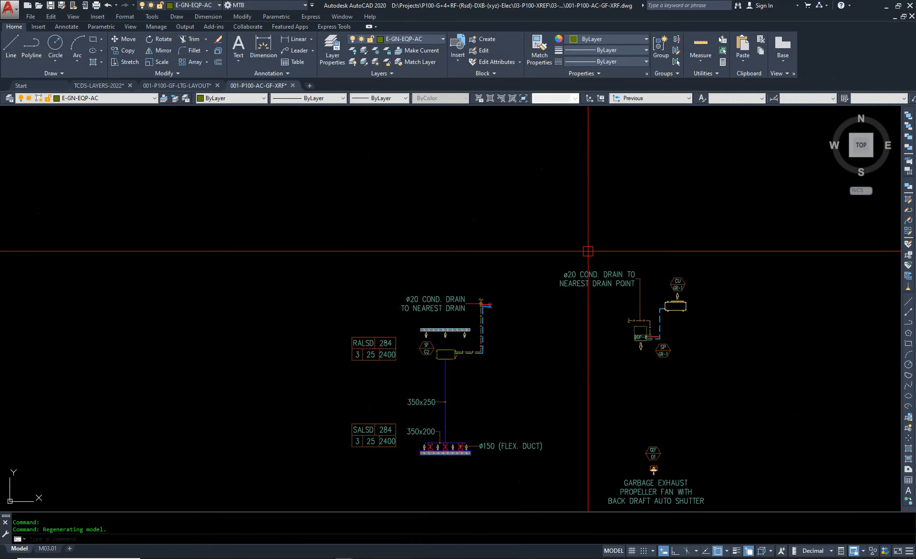
scroll(588, 251, down, 3)
scroll(511, 303, up, 9)
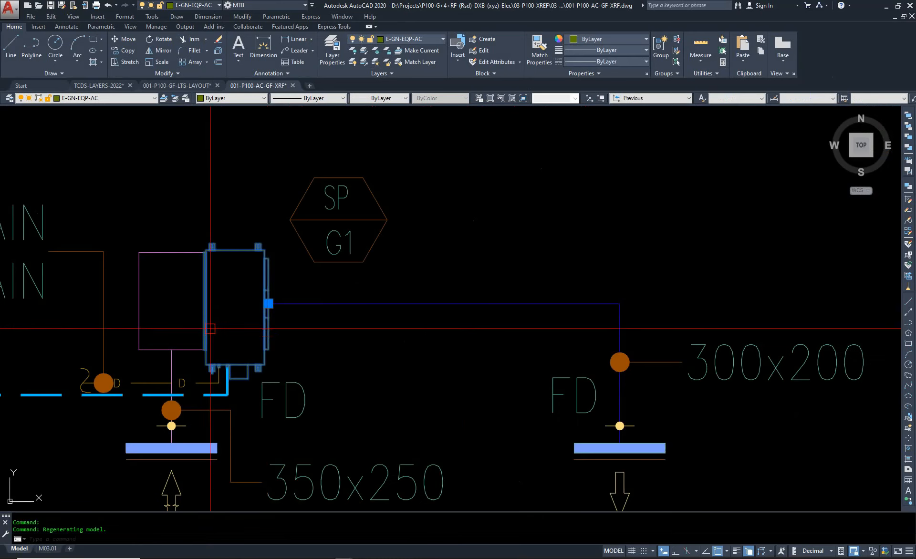
scroll(211, 329, down, 4)
scroll(204, 292, down, 3)
scroll(199, 292, down, 1)
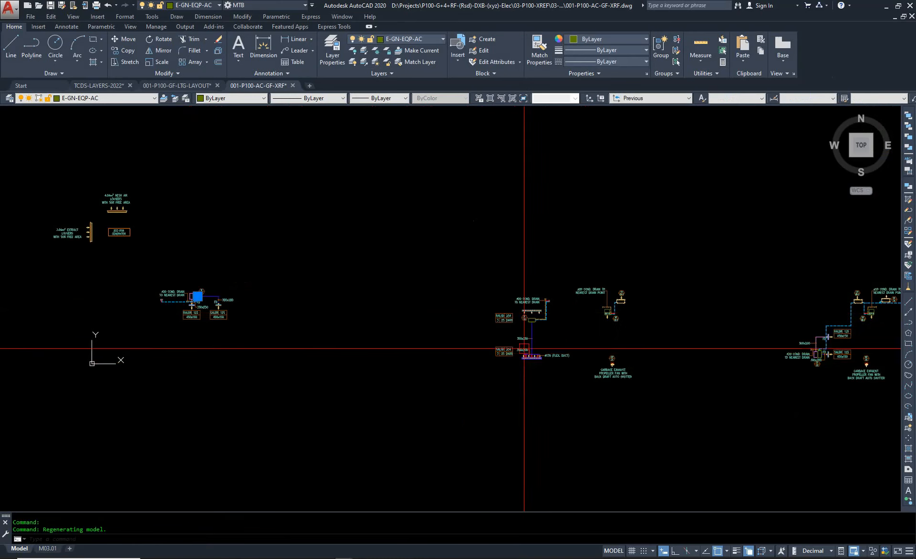
scroll(539, 344, up, 6)
key(Escape)
key(Escape)
scroll(294, 323, down, 6)
scroll(706, 305, up, 4)
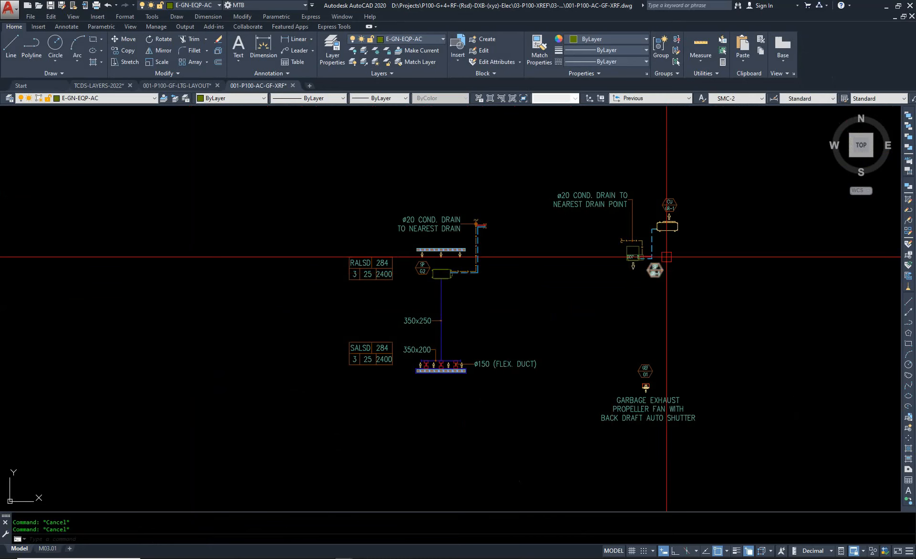
Step: Isolate the layers of the condensing and indoor AC units to check the equipment, and turn all layers back on
text(li)
key(Return)
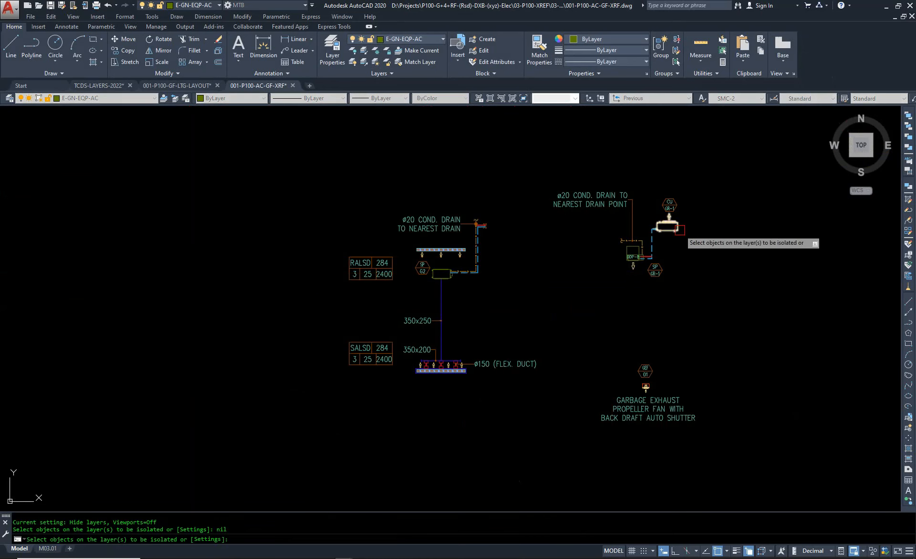
click(677, 229)
scroll(625, 252, up, 5)
key(Return)
scroll(568, 250, down, 7)
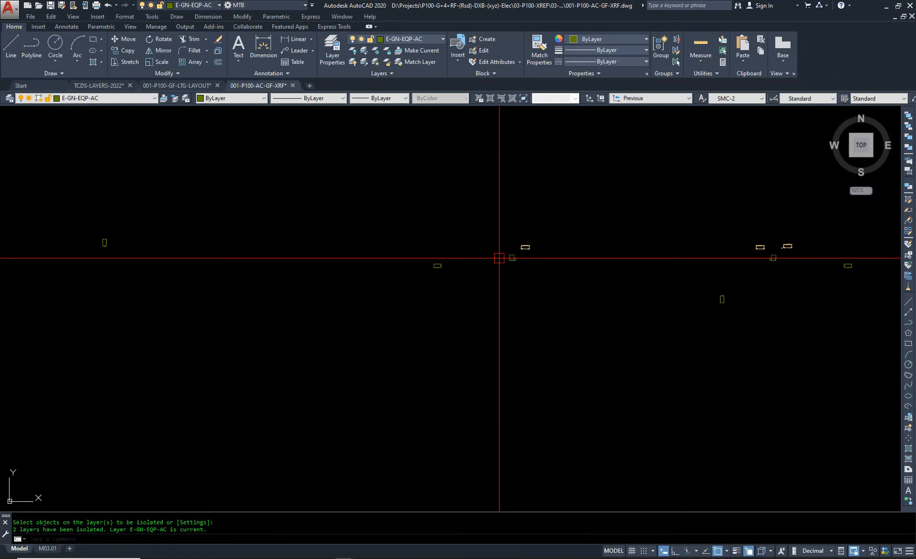
scroll(474, 304, up, 4)
scroll(307, 259, down, 4)
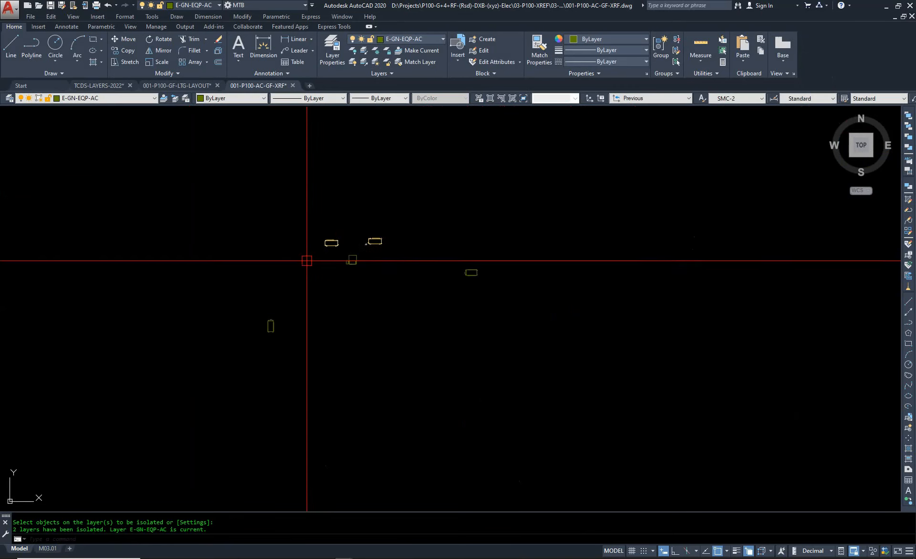
scroll(439, 280, down, 4)
scroll(335, 250, up, 2)
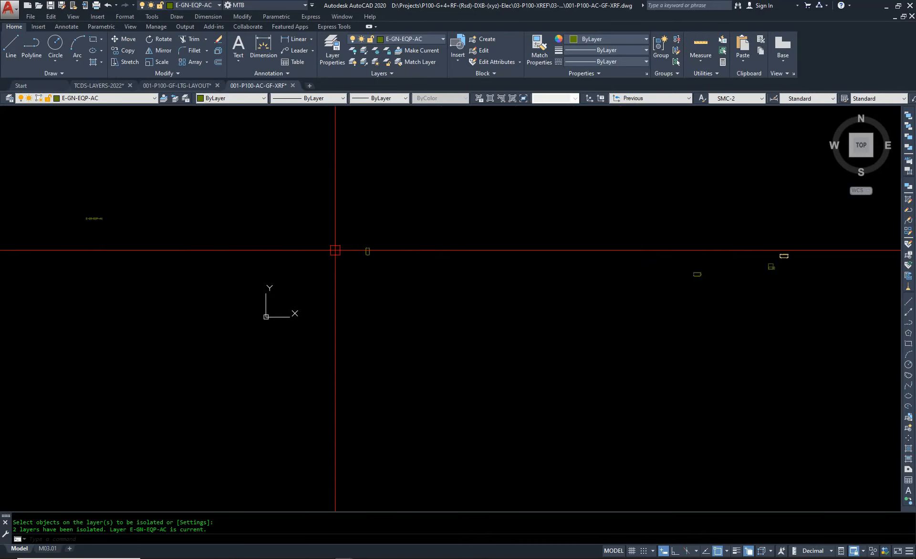
scroll(363, 264, down, 2)
scroll(223, 246, up, 5)
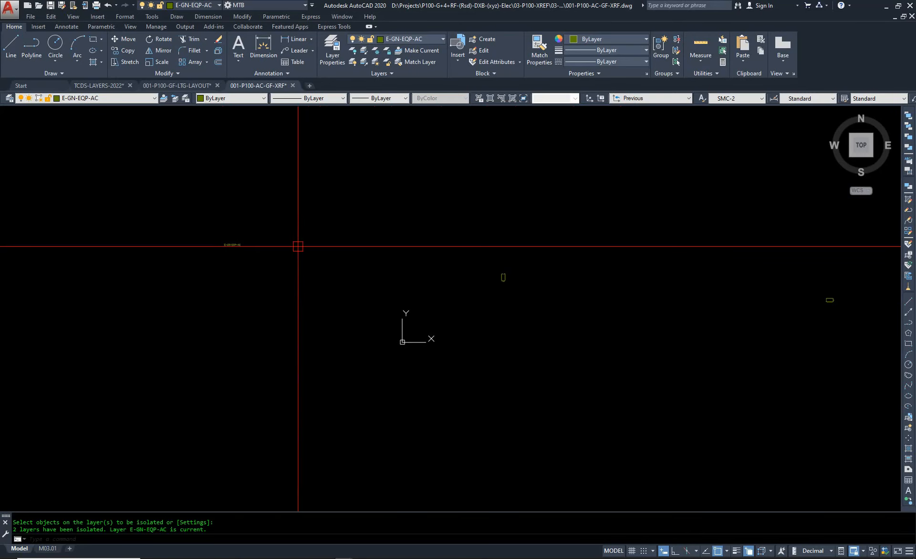
key(Return)
Step: Select the SP G1 tag beside the AC unit to check its layer and properties, and clear the selection
scroll(477, 257, up, 6)
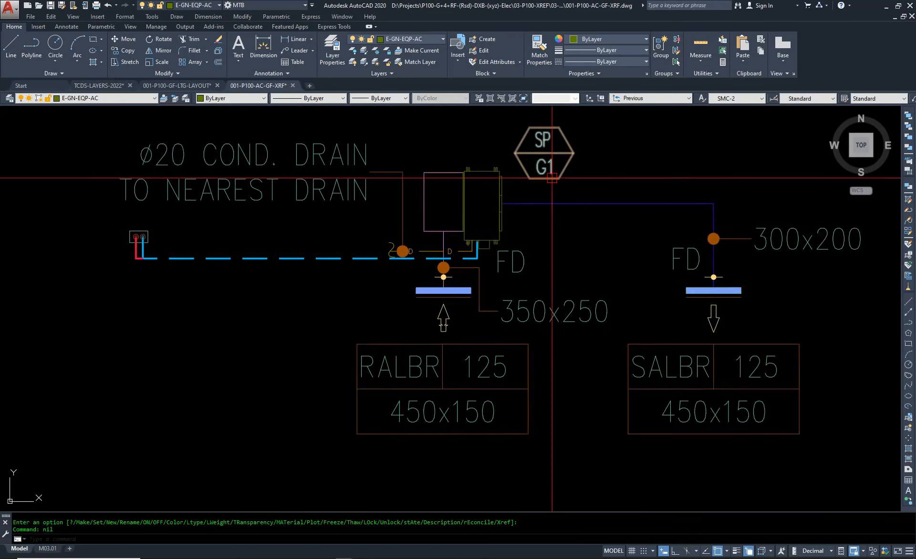
scroll(471, 285, up, 5)
click(572, 316)
click(450, 265)
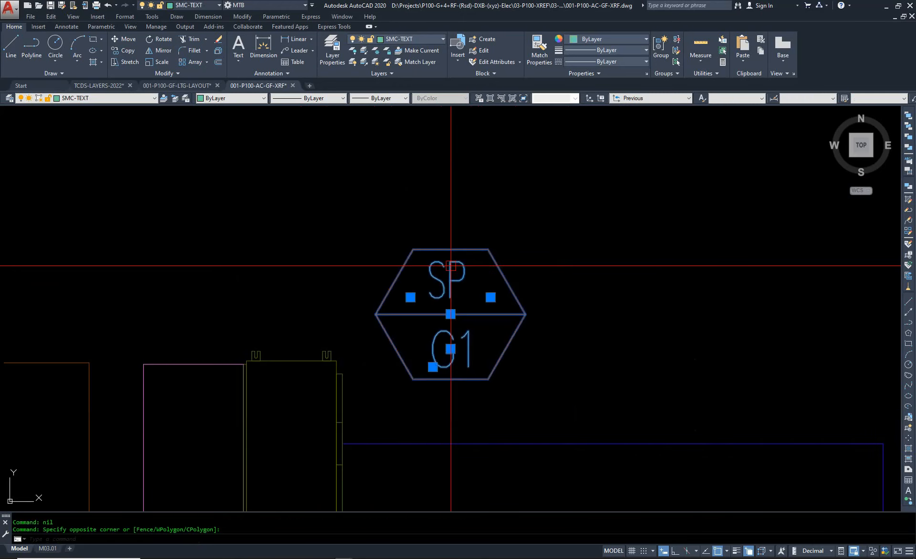
scroll(457, 262, down, 5)
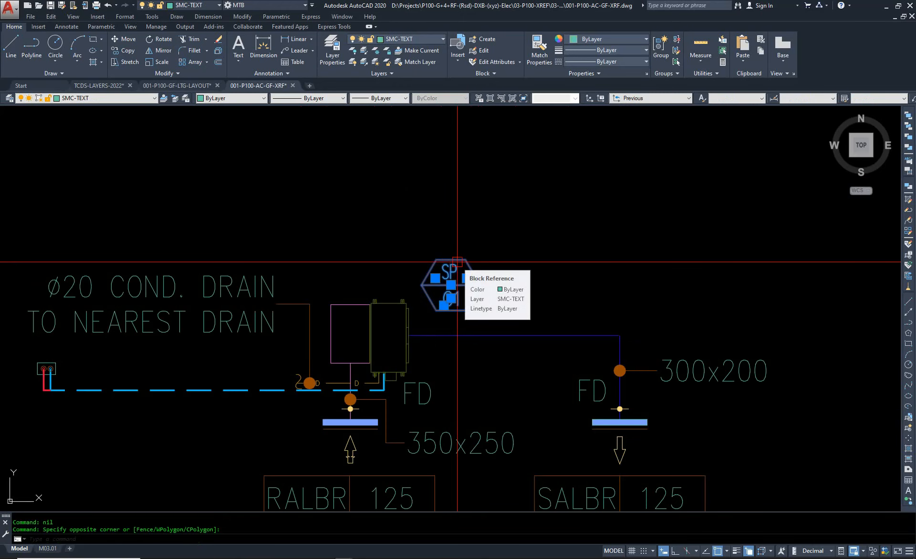
scroll(443, 257, up, 5)
key(Escape)
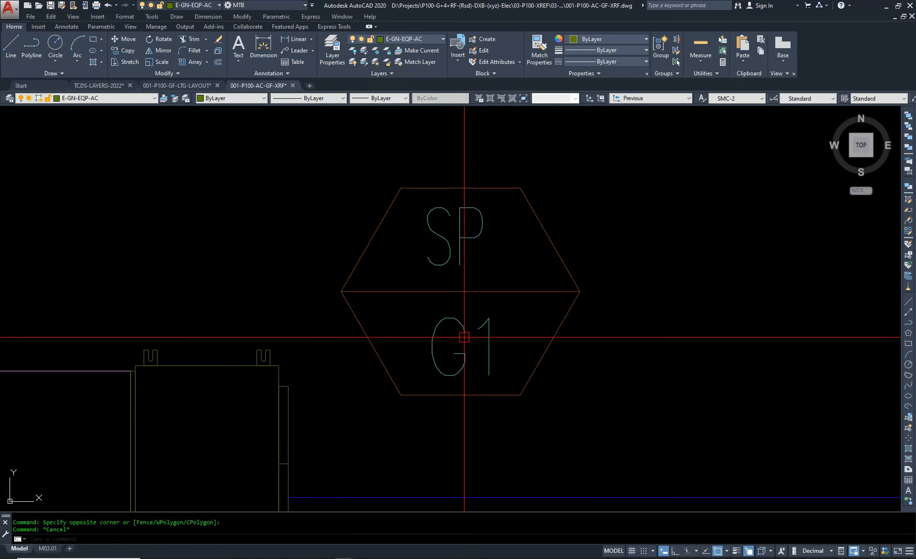
scroll(466, 333, down, 8)
key(Escape)
Step: Try to match the SP G1 tag to the properties of the adjacent AC unit
scroll(423, 309, up, 5)
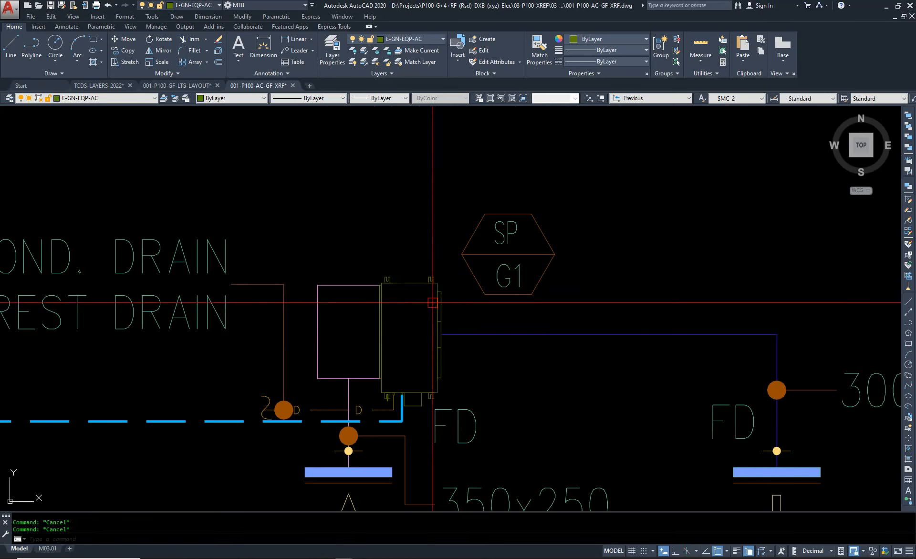
text(ma)
key(Return)
click(439, 311)
click(550, 322)
click(504, 200)
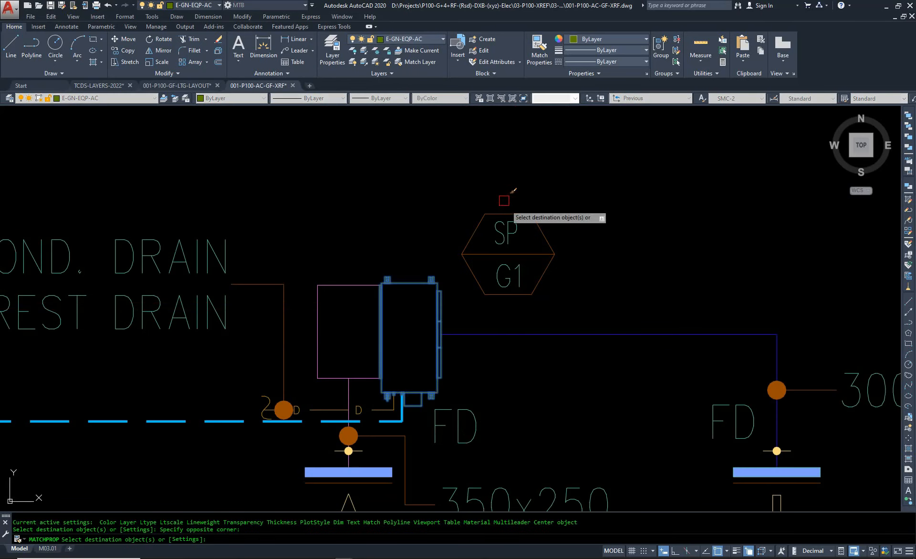
key(Escape)
key(ctrl+z)
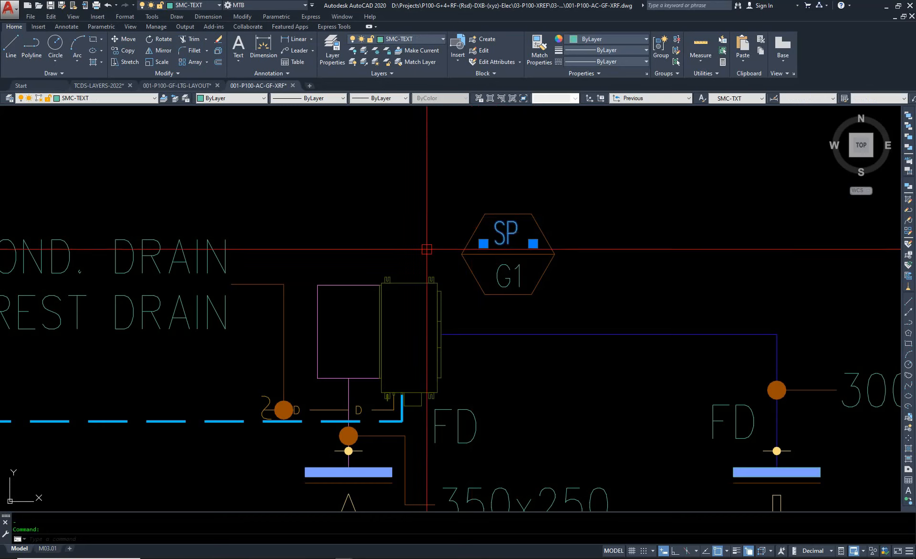
Step: Isolate the layers of the AC unit and its SP G1 tag
text(li)
key(space)
click(426, 284)
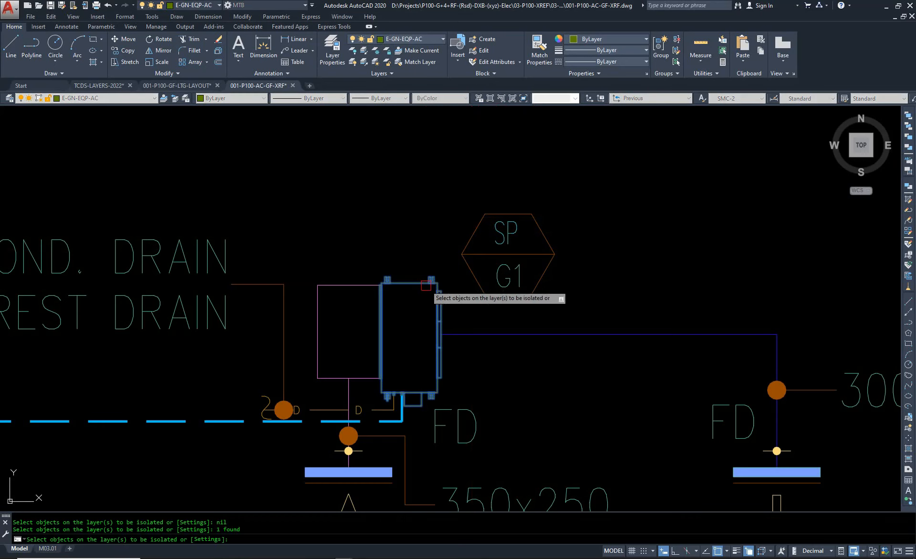
click(590, 169)
click(475, 290)
key(space)
scroll(437, 285, down, 2)
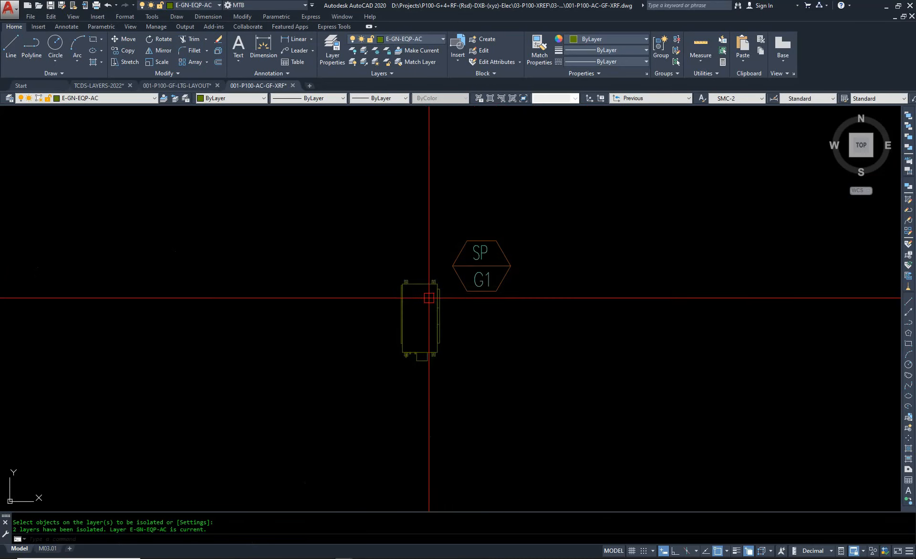
Step: Match the SP G1 tag to the AC unit's properties on layer E-GN-EQP-AC
text(ma)
key(space)
click(434, 303)
click(526, 321)
click(427, 181)
scroll(306, 272, down, 5)
scroll(674, 305, up, 2)
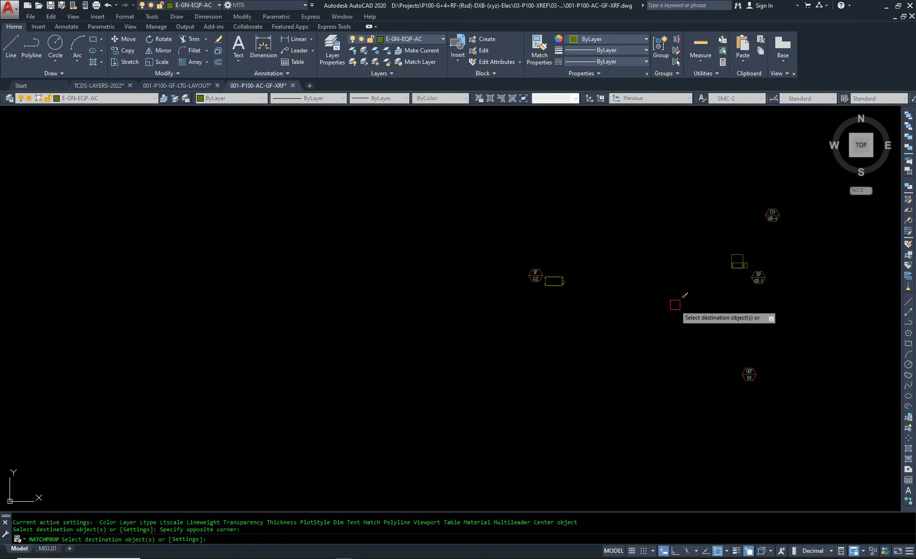
Step: Match the SP G2 tag to the same AC unit properties and finish the Match Properties command
scroll(549, 276, up, 4)
click(564, 177)
click(300, 380)
scroll(268, 328, down, 5)
scroll(351, 324, up, 7)
key(Escape)
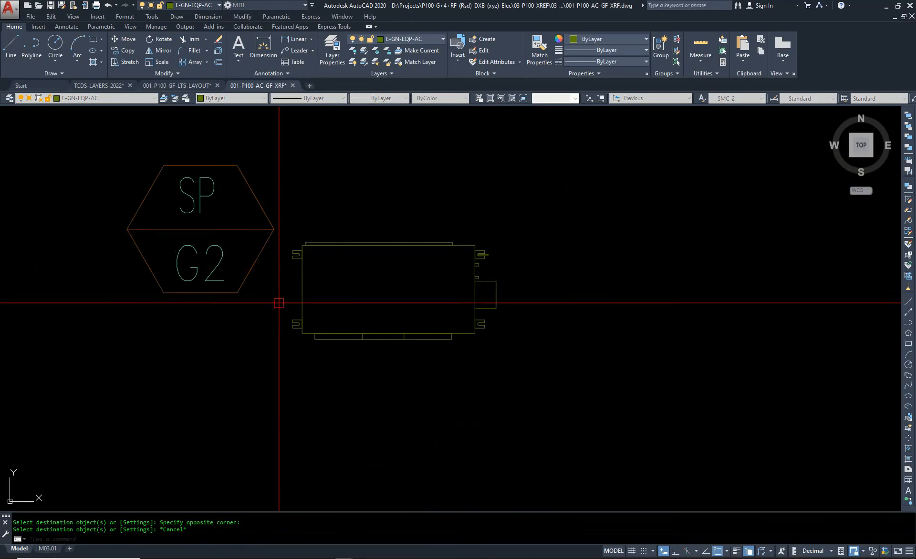
Step: Select all equipment tags similar to the SP G2 and SP GR-1 tags
click(280, 300)
click(244, 230)
scroll(403, 270, down, 4)
right_click(326, 260)
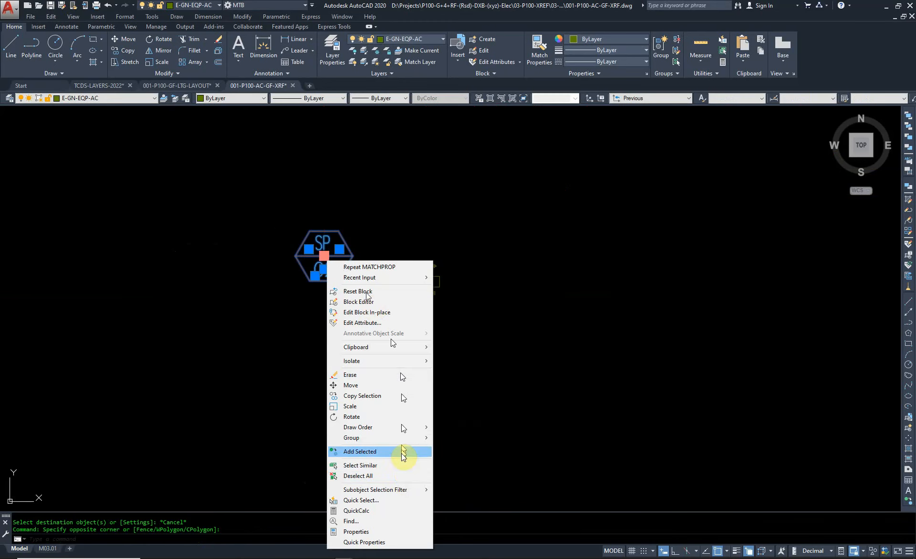
click(405, 466)
scroll(336, 334, down, 5)
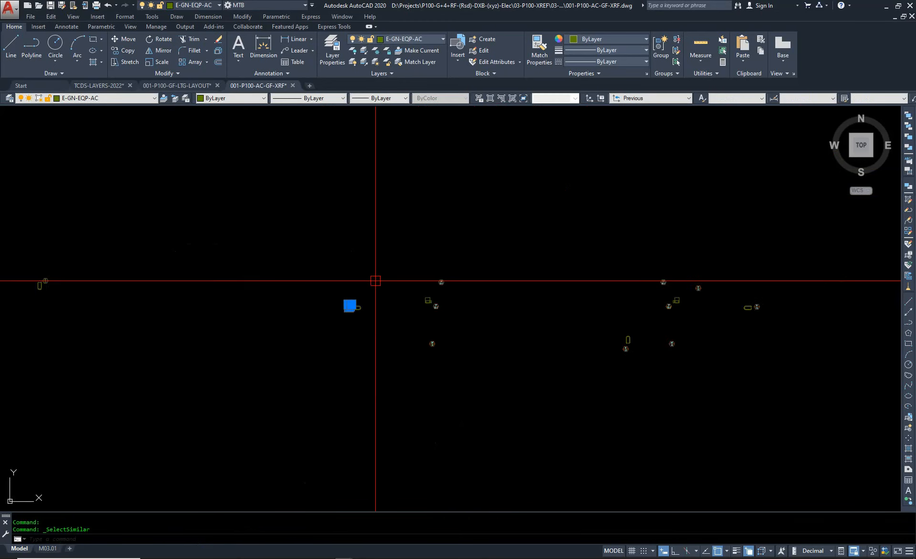
scroll(447, 311, up, 3)
click(418, 301)
right_click(419, 303)
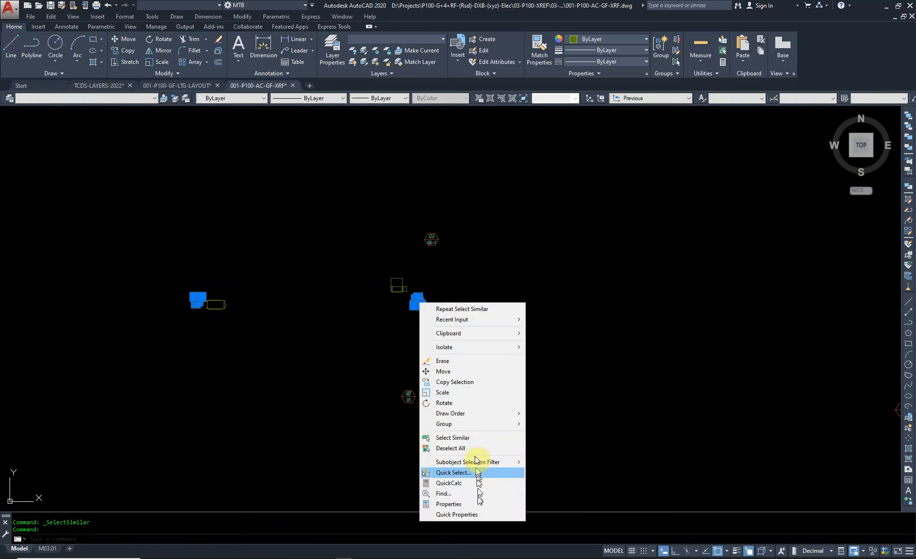
click(473, 439)
scroll(409, 308, down, 4)
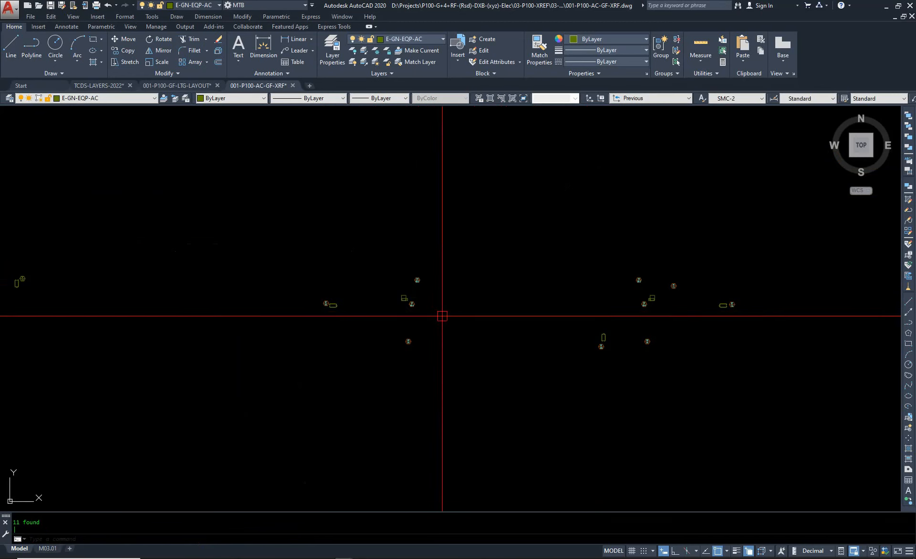
scroll(55, 286, up, 4)
scroll(55, 286, up, 2)
key(Escape)
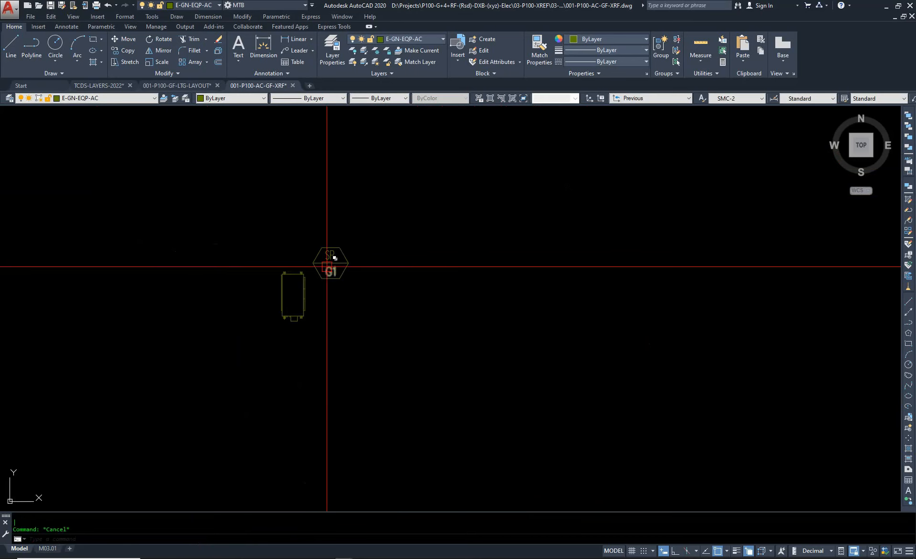
Step: Match the SP G2 tag beside the horizontal AC unit to the SP G1 tag's properties
scroll(328, 265, up, 4)
text(ma)
key(Return)
click(365, 269)
scroll(225, 266, down, 6)
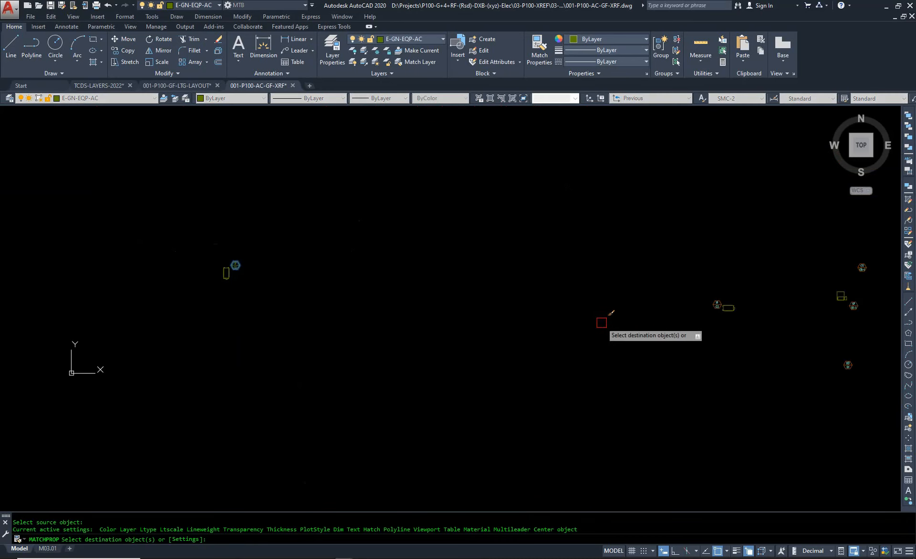
scroll(575, 387, up, 3)
click(609, 462)
click(324, 263)
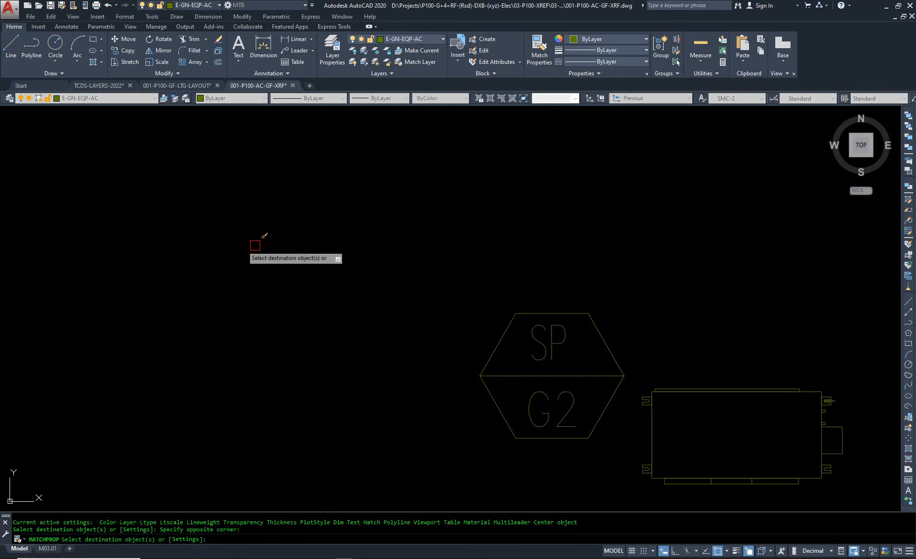
Step: Match both SP GR-1 tags to the SP G1 tag's properties
scroll(202, 258, down, 6)
scroll(409, 244, up, 4)
click(389, 243)
scroll(396, 280, down, 3)
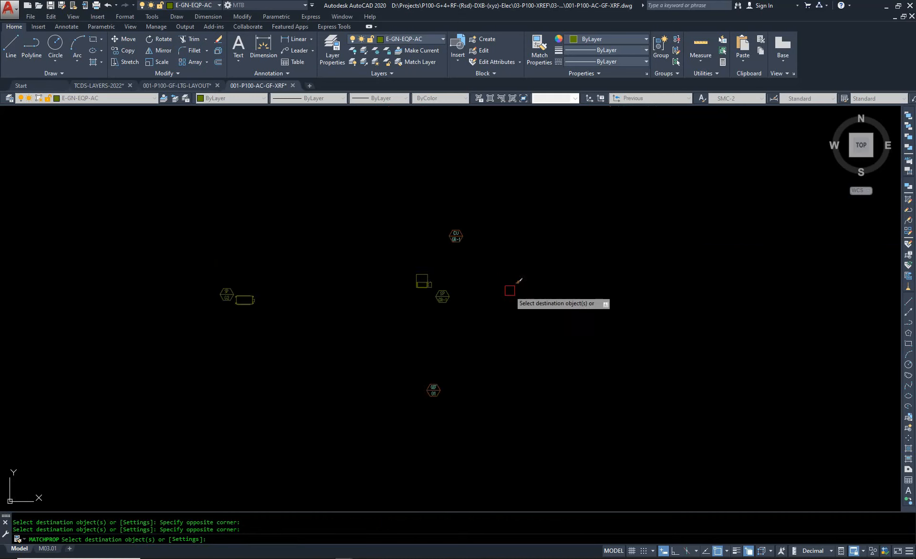
scroll(841, 361, up, 3)
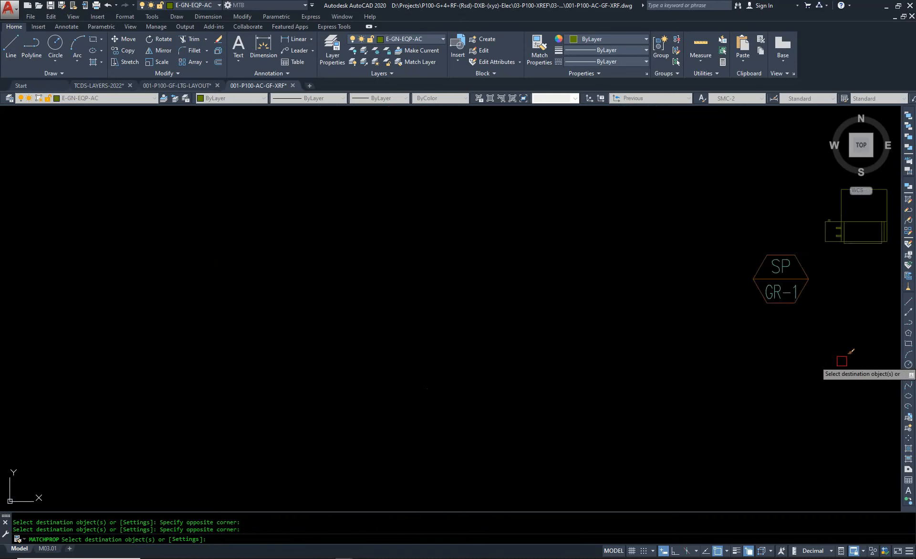
click(362, 220)
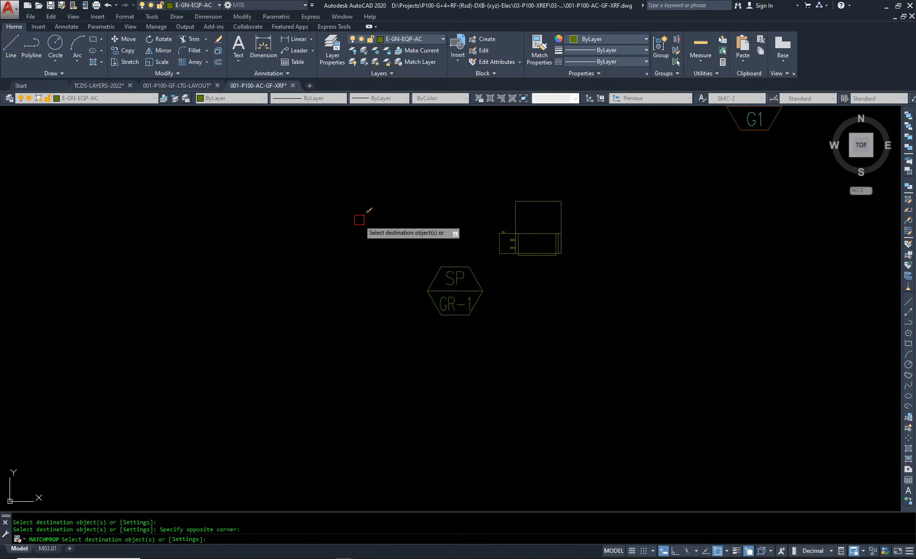
Step: Match the SP G3 tag below the vertical AC unit to the SP G1 tag's properties
scroll(360, 220, down, 3)
scroll(365, 352, up, 3)
scroll(509, 327, down, 2)
scroll(275, 331, up, 2)
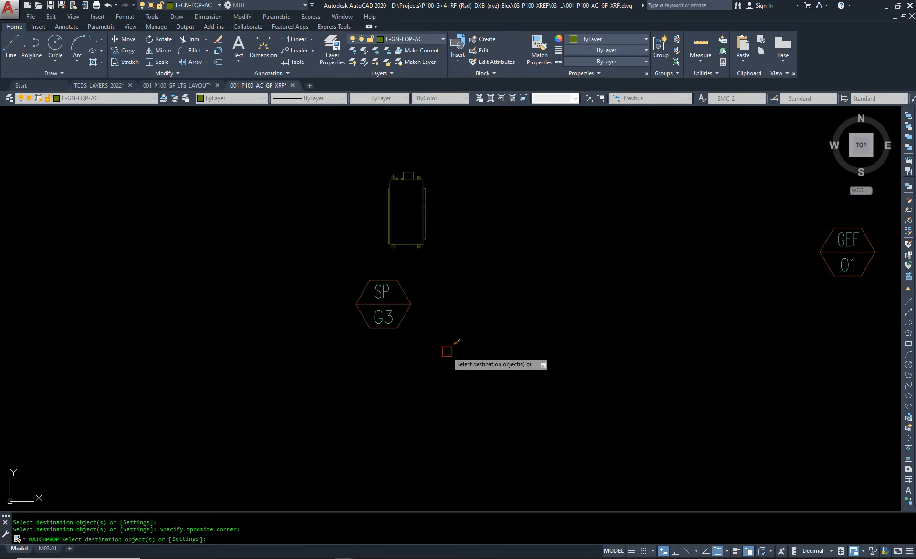
click(448, 351)
click(314, 293)
Step: Match the second SP G2 tag and the far SP G1 tag to the first SP G1 tag's properties
scroll(299, 365, down, 4)
scroll(499, 282, up, 4)
click(630, 323)
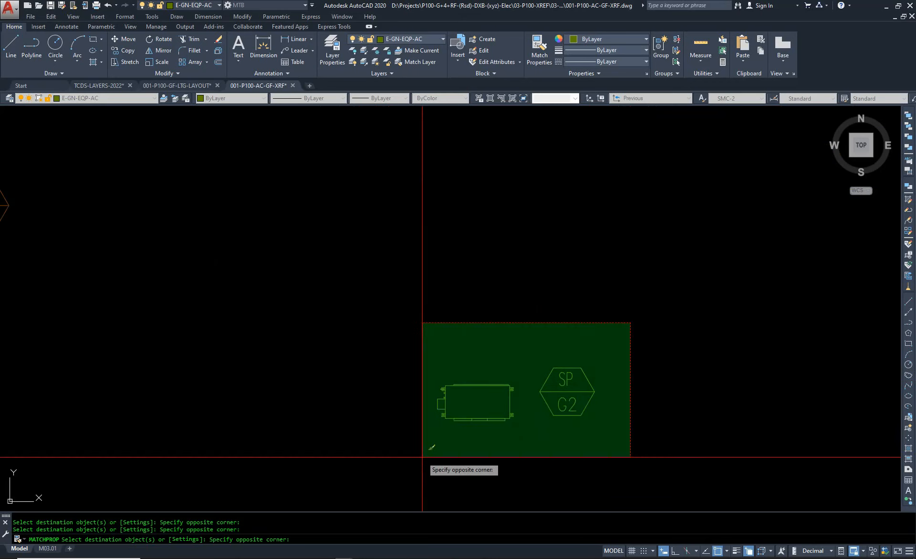
click(429, 443)
scroll(485, 388, down, 4)
scroll(450, 374, up, 2)
scroll(448, 243, down, 2)
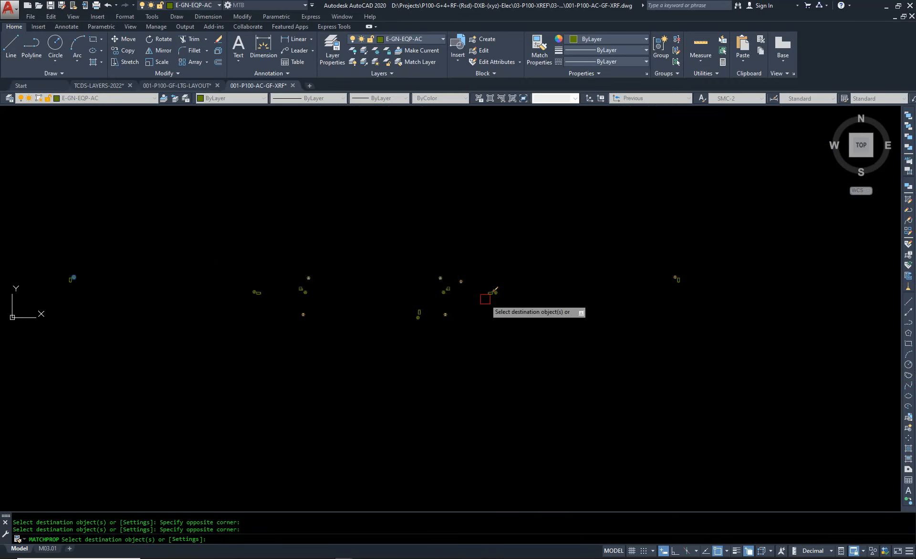
scroll(689, 232, up, 3)
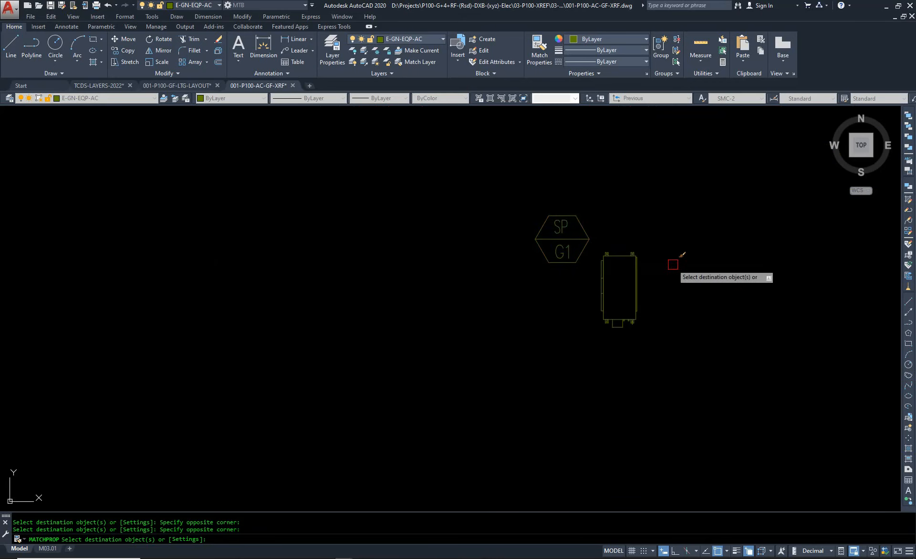
Step: End the property matching and turn all layers back on
key(Escape)
scroll(477, 295, down, 5)
key(Escape)
scroll(239, 328, up, 3)
text(11)
key(space)
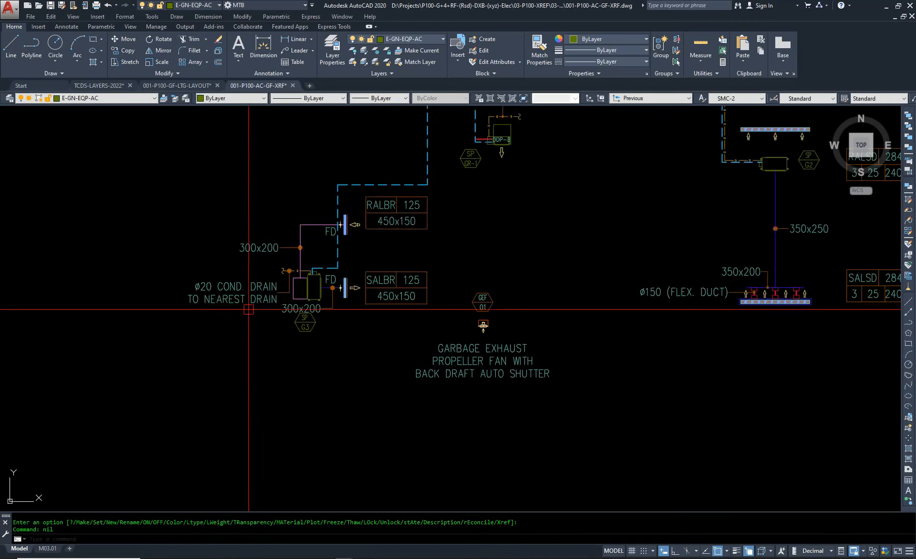
Step: Isolate the layers of the CU G1 outdoor unit, its tag and the E-GN-EQP-CU layer label
scroll(317, 284, up, 4)
scroll(339, 276, down, 5)
scroll(650, 260, up, 2)
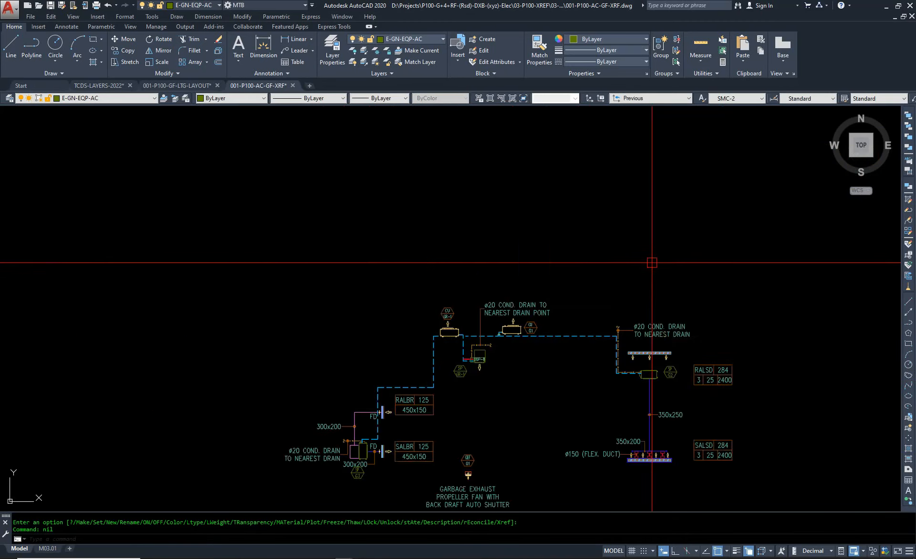
scroll(425, 376, up, 3)
key(Escape)
text(1)
key(space)
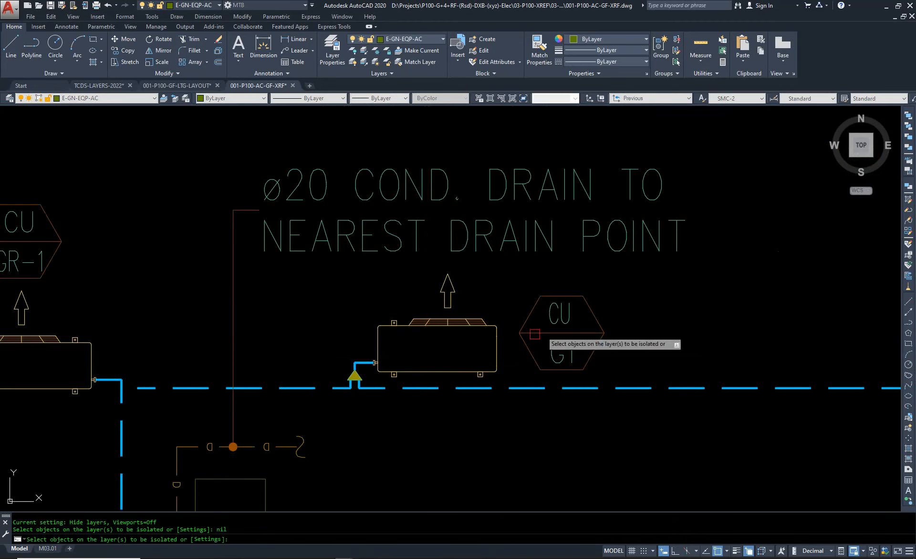
click(605, 287)
click(449, 348)
scroll(616, 310, down, 6)
scroll(515, 320, up, 8)
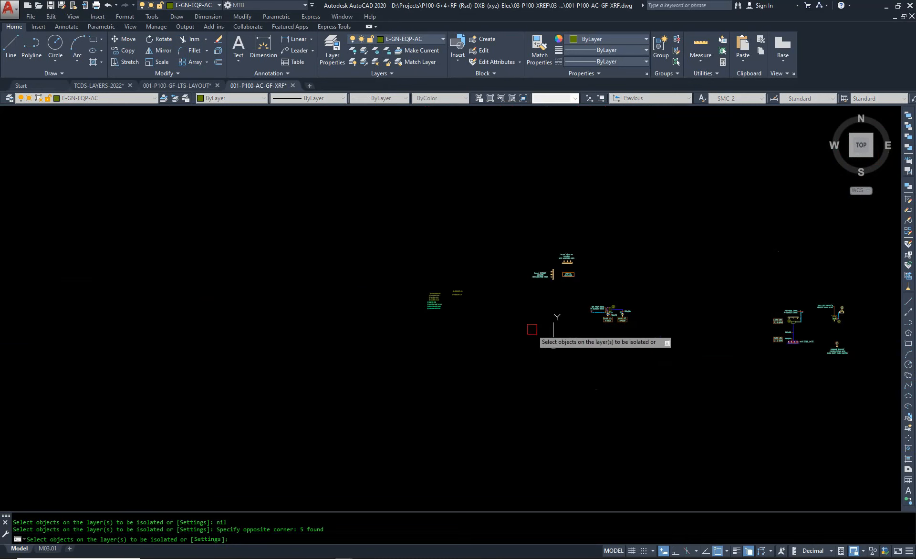
click(333, 281)
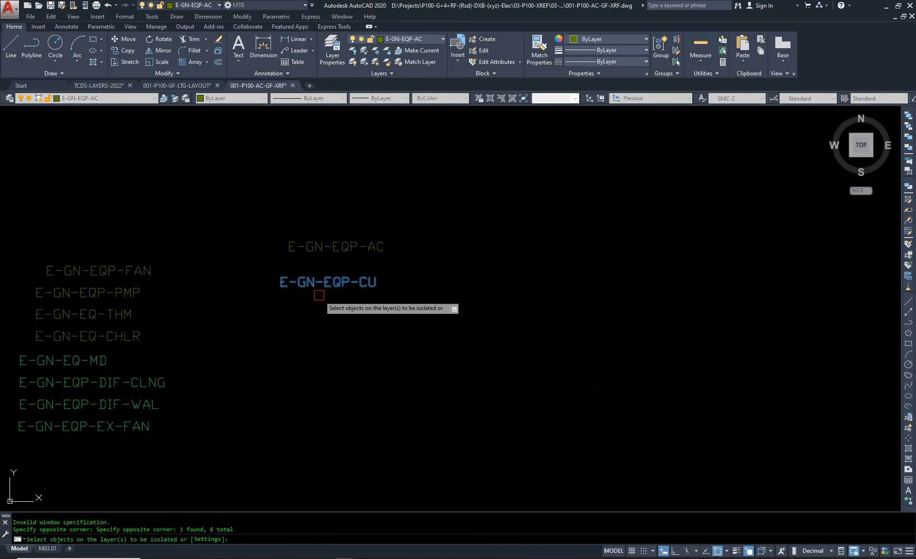
key(Return)
Step: Match the CU GR-1 outdoor unit's properties to the E-GN-EQP-CU layer label
scroll(382, 309, down, 5)
key(Escape)
scroll(315, 297, up, 5)
text(ma)
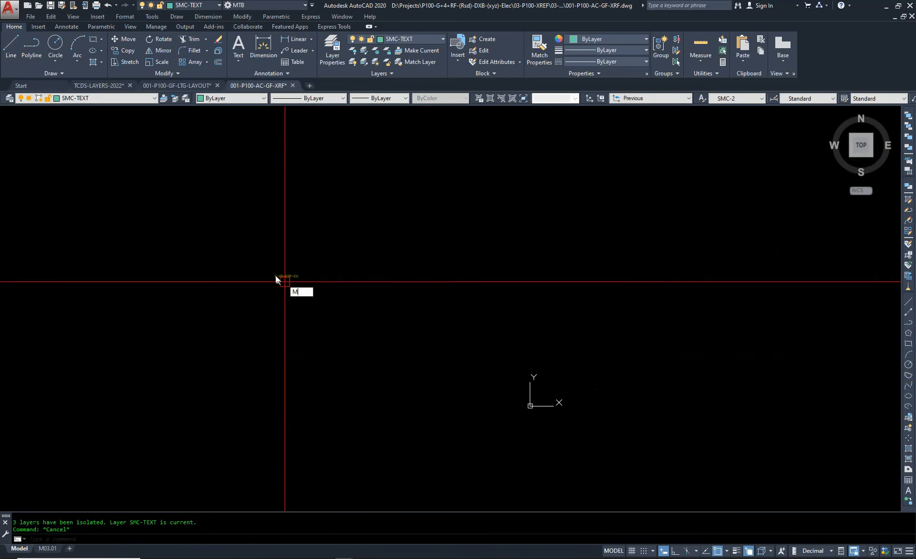
key(space)
click(278, 273)
scroll(249, 291, down, 5)
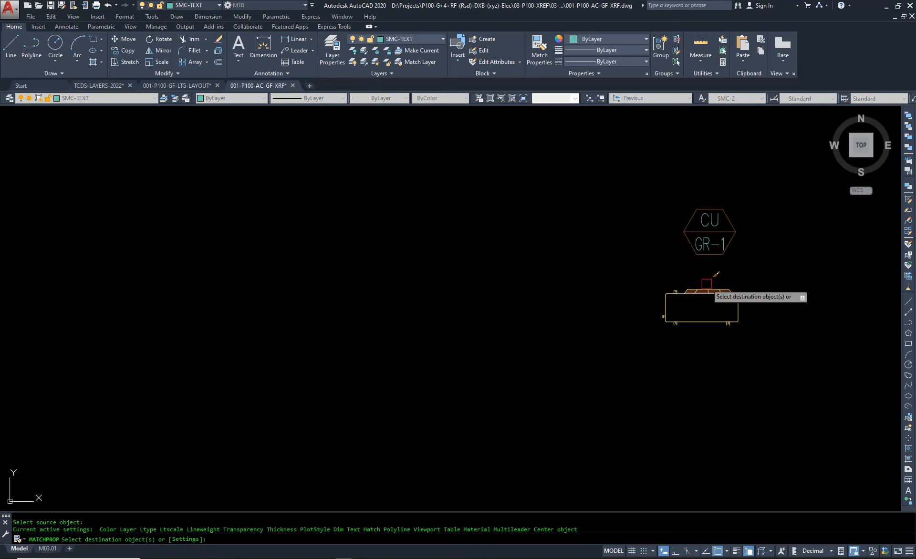
click(706, 289)
key(Escape)
middle_drag(422, 319, 267, 331)
scroll(587, 311, up, 5)
key(Escape)
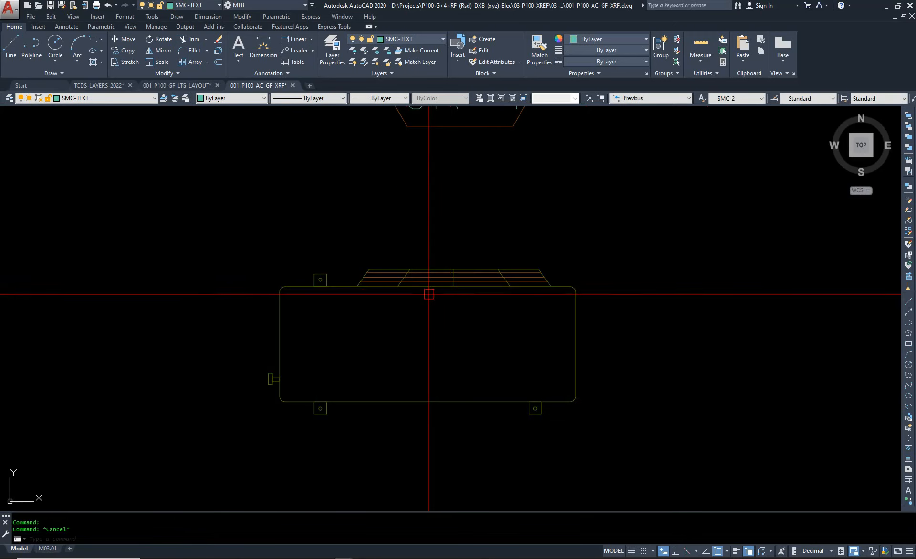
Step: Match the CU GR-1 tag above the converted outdoor unit to that unit's properties
scroll(431, 288, down, 3)
key(Escape)
text(ma)
key(space)
click(432, 288)
scroll(518, 280, down, 4)
click(558, 319)
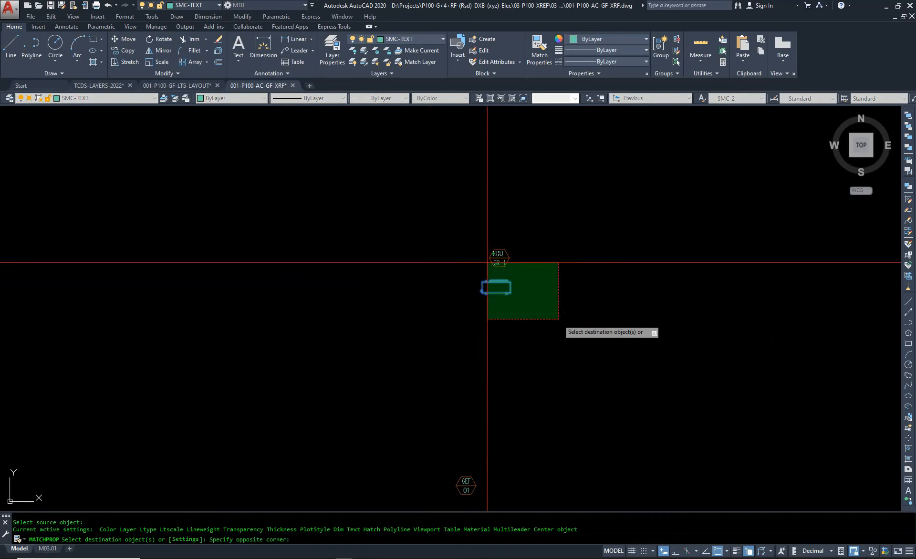
click(487, 263)
Step: Match the second CU GR-1 unit, the CU G1 unit and both their tags to the first outdoor unit's properties
scroll(365, 201, down, 2)
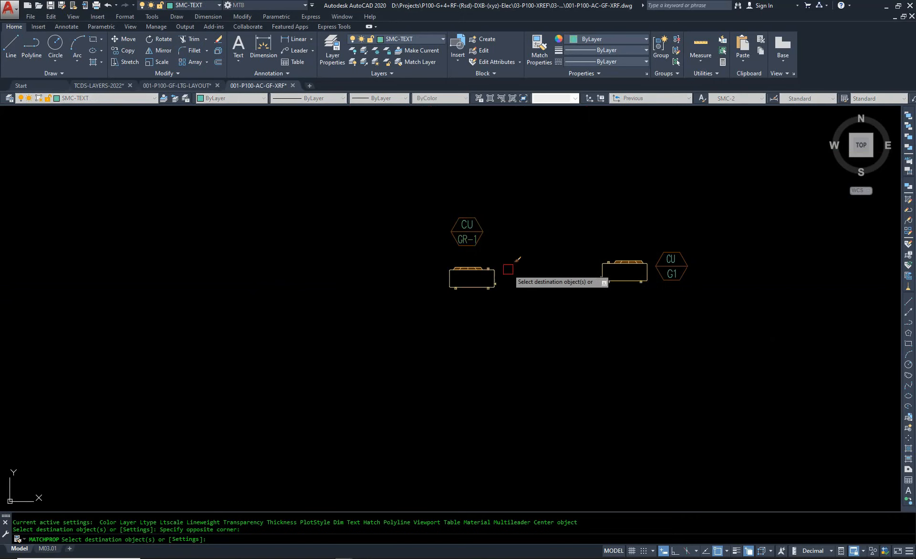
click(713, 248)
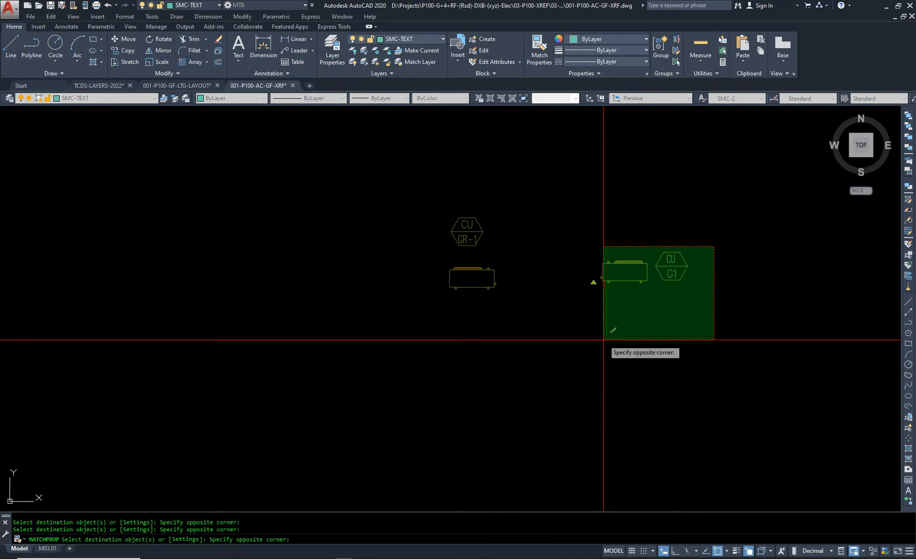
click(603, 342)
scroll(654, 262, up, 5)
scroll(592, 203, down, 8)
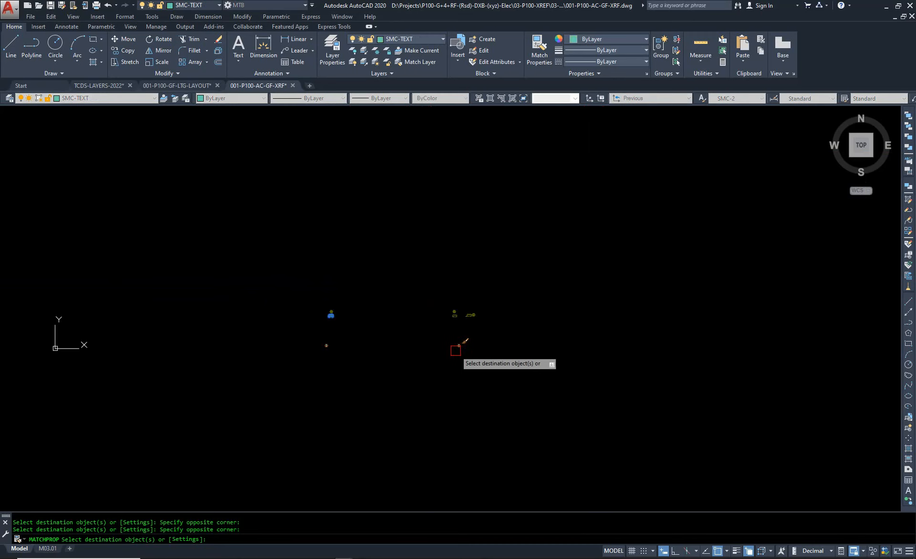
key(Escape)
key(Escape)
Step: Turn all layers back on after matching the outdoor units
scroll(449, 320, up, 4)
key(Return)
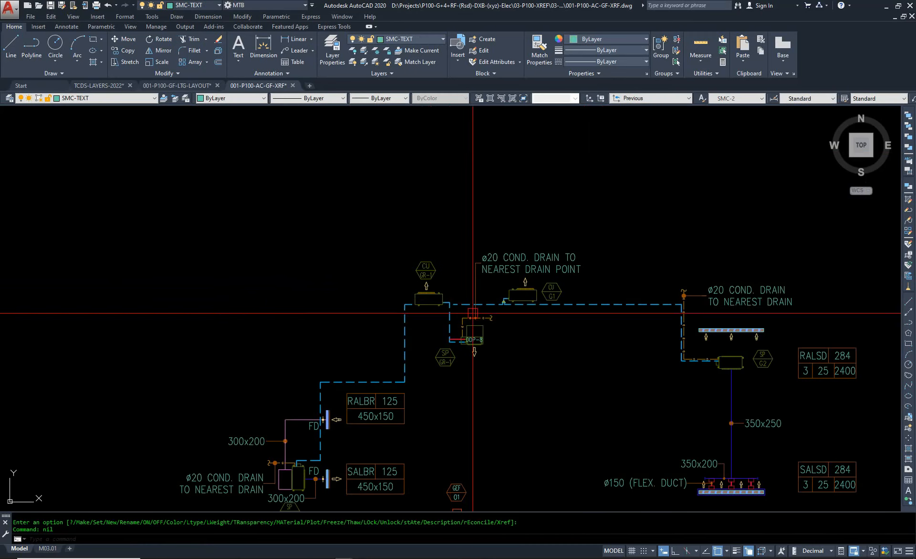
scroll(530, 298, up, 8)
click(453, 178)
key(Escape)
scroll(474, 180, down, 4)
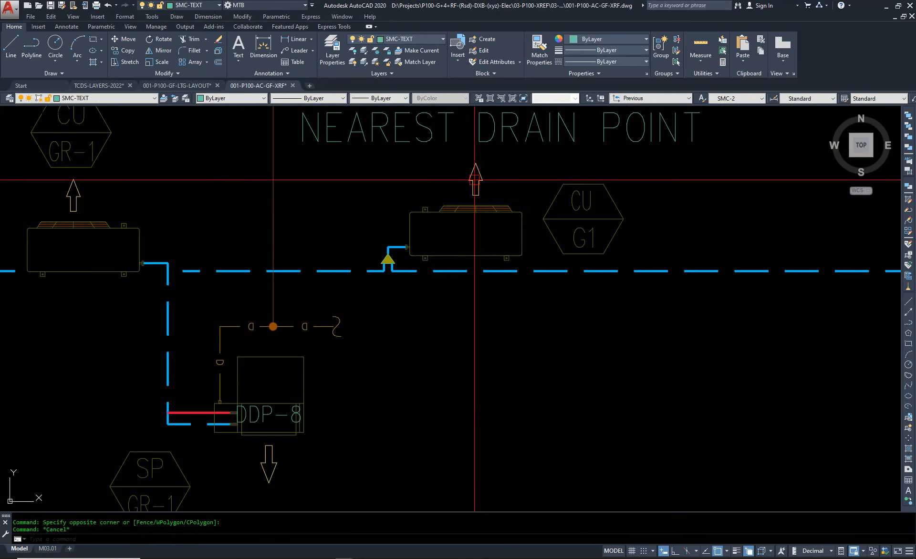
Step: Open the CU block definition and erase its airflow arrow and the line extending from the pipe connection
double_click(474, 180)
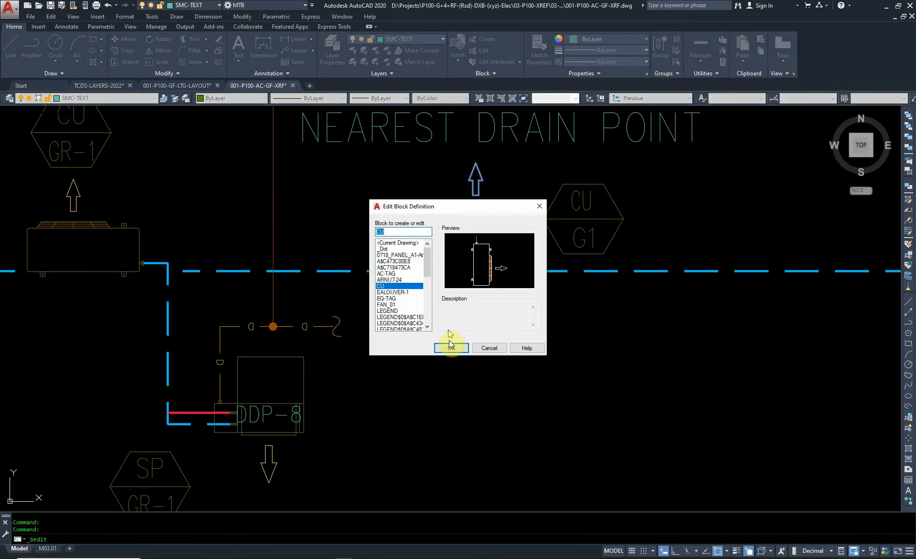
click(457, 352)
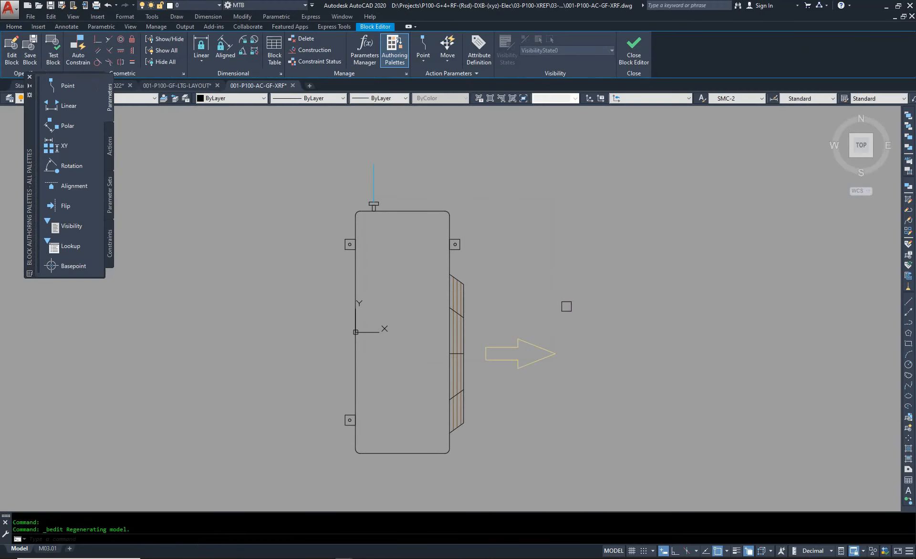
scroll(518, 397, down, 4)
scroll(421, 279, up, 4)
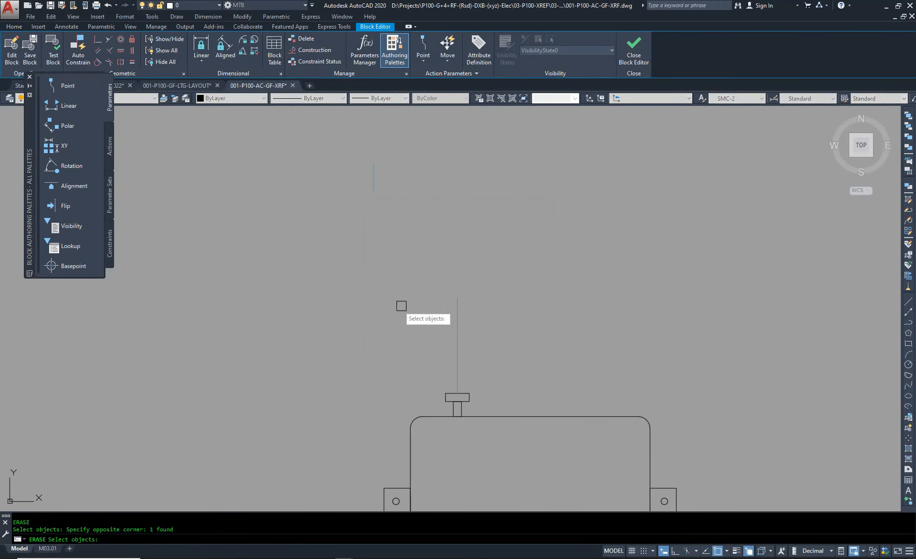
scroll(401, 305, down, 4)
Step: Match the remaining CU block geometry to the casing outline's properties and save the changes to the block
text(MA)
key(Return)
click(419, 302)
click(537, 278)
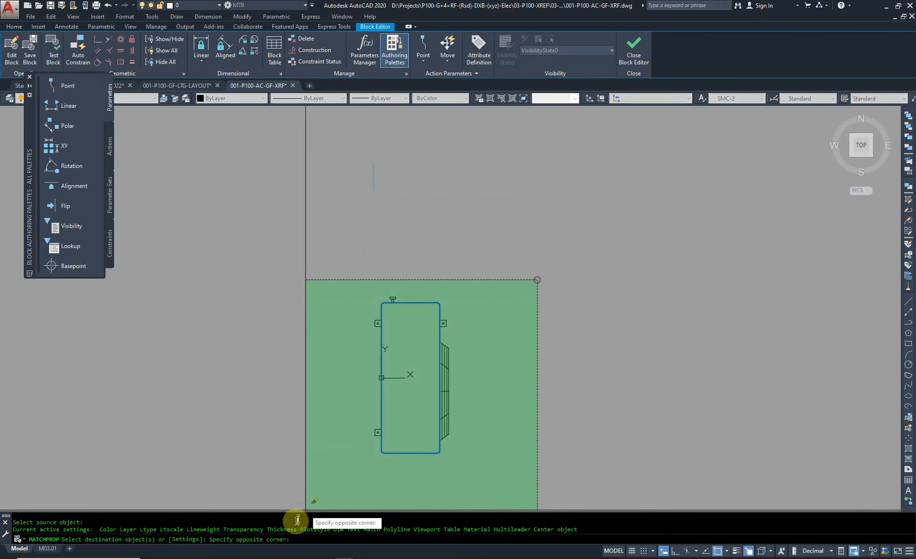
click(312, 474)
click(444, 234)
click(205, 184)
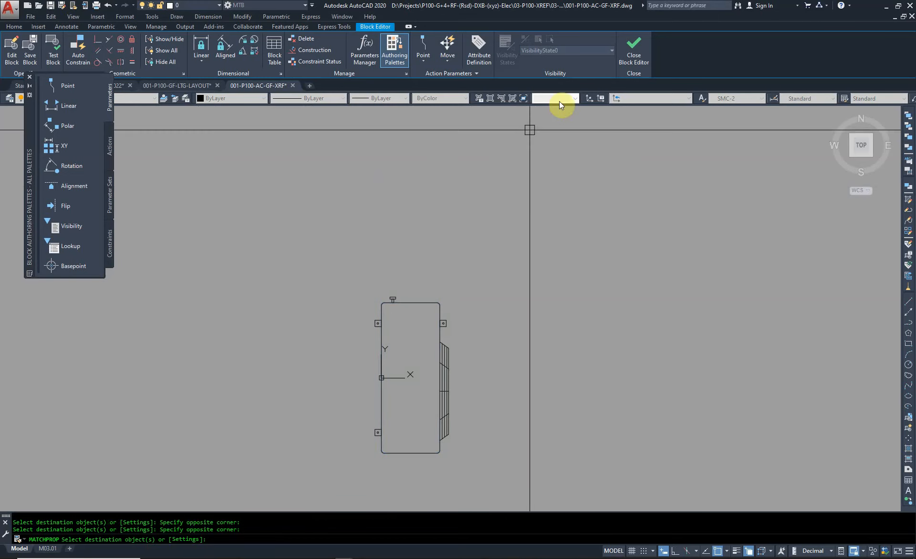
key(Escape)
double_click(509, 196)
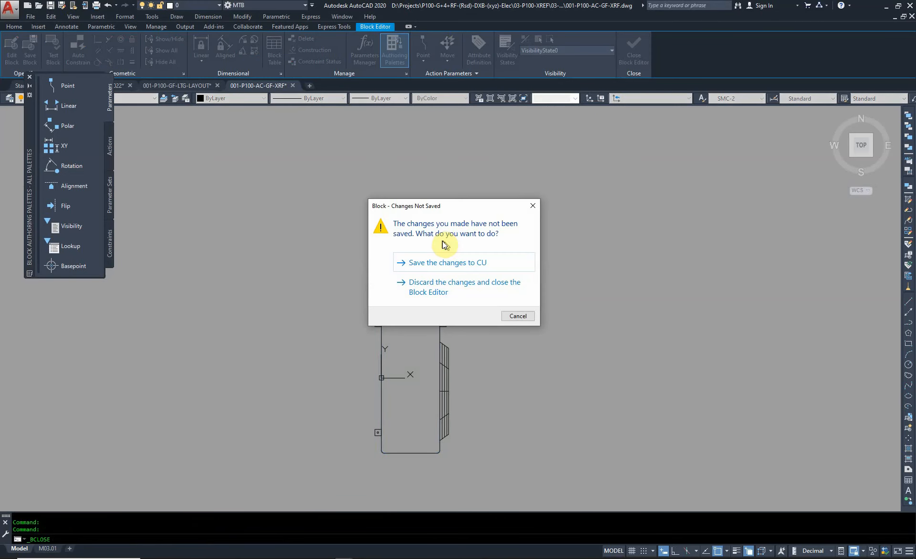
click(465, 264)
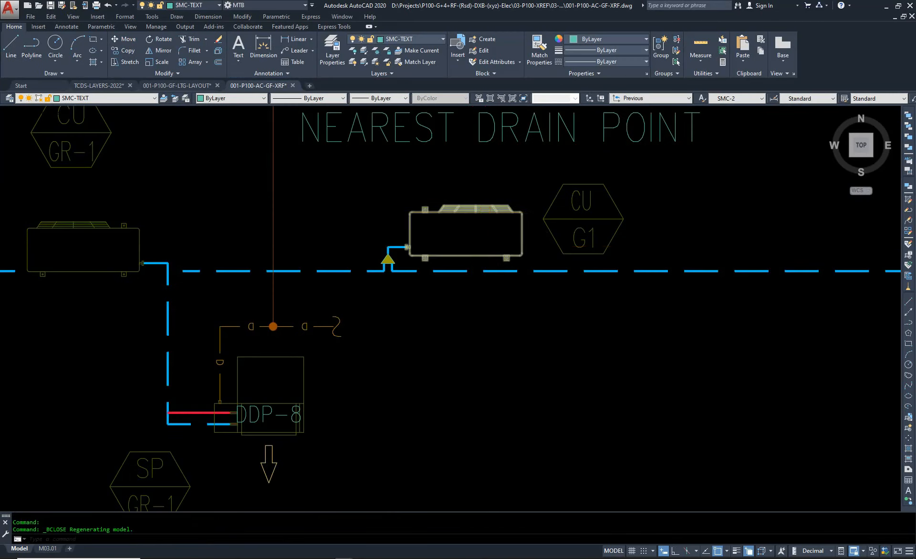
Step: Clear the DDP-8 attribute value of the SP-3 block beside the SP GR-1 tag
scroll(528, 242, down, 6)
scroll(431, 273, up, 8)
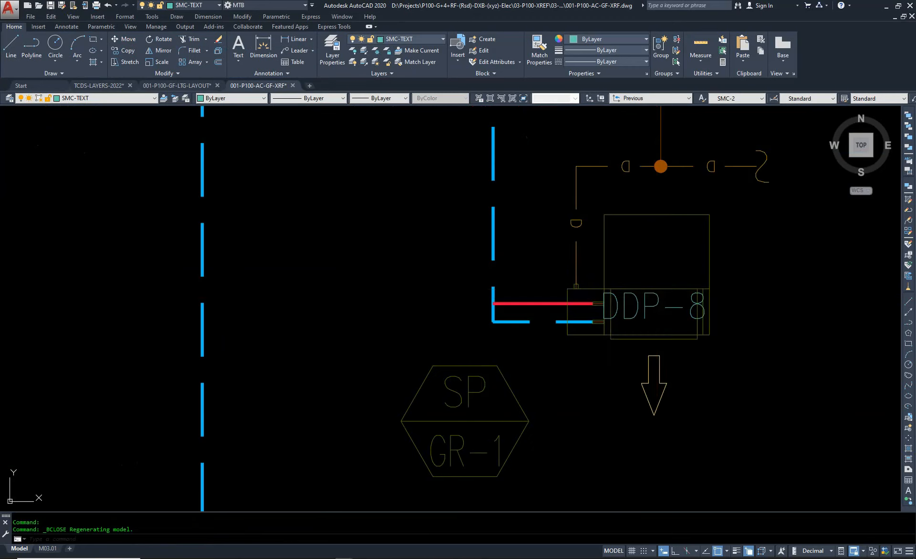
click(650, 305)
key(Escape)
mouse_move(635, 294)
middle_down()
mouse_move(496, 308)
mouse_move(297, 307)
middle_up()
middle_drag(355, 318, 406, 295)
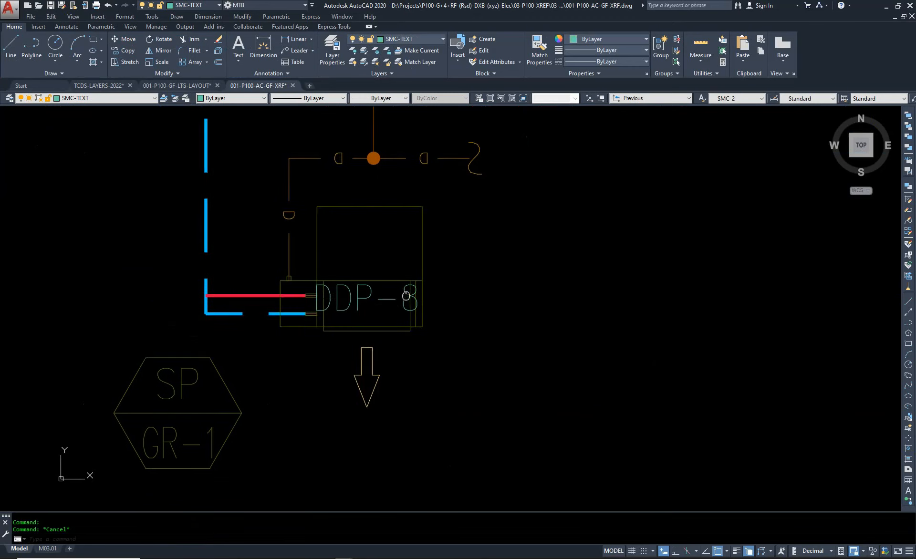
double_click(423, 268)
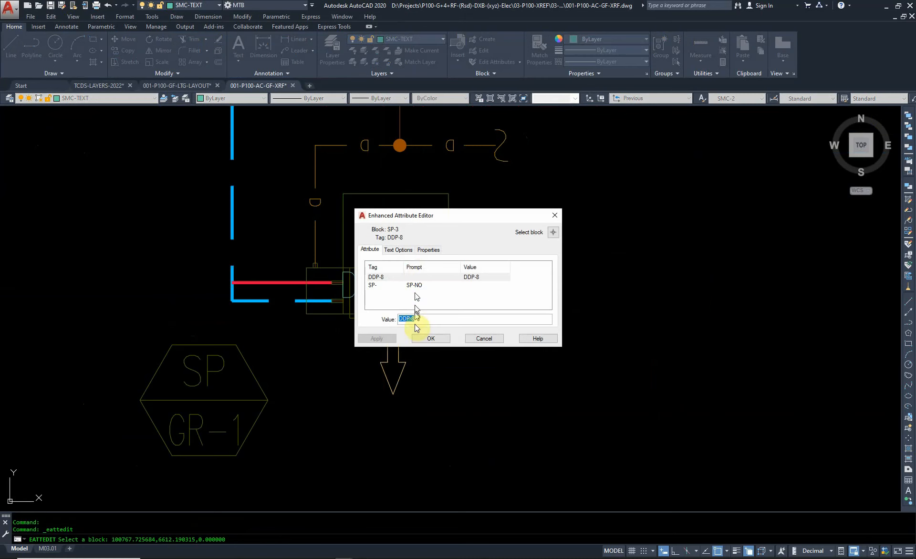
key(Escape)
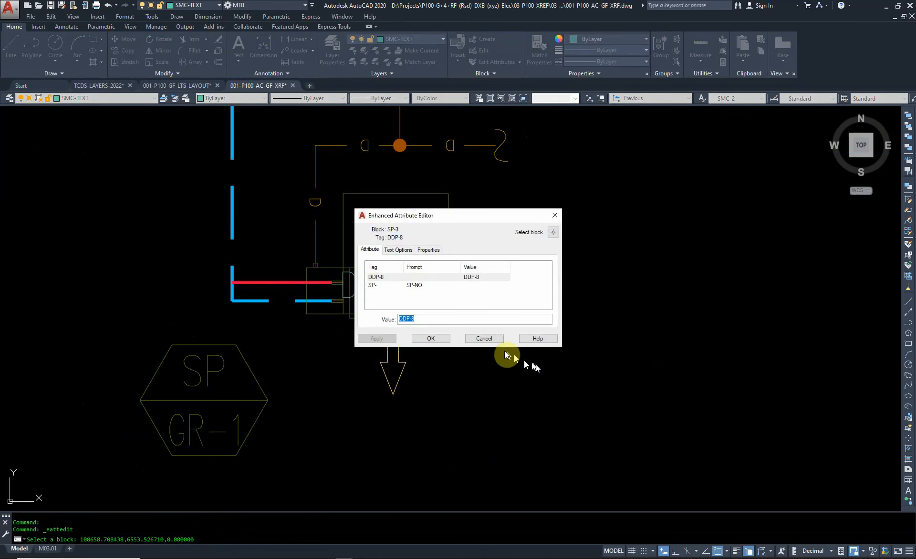
click(438, 339)
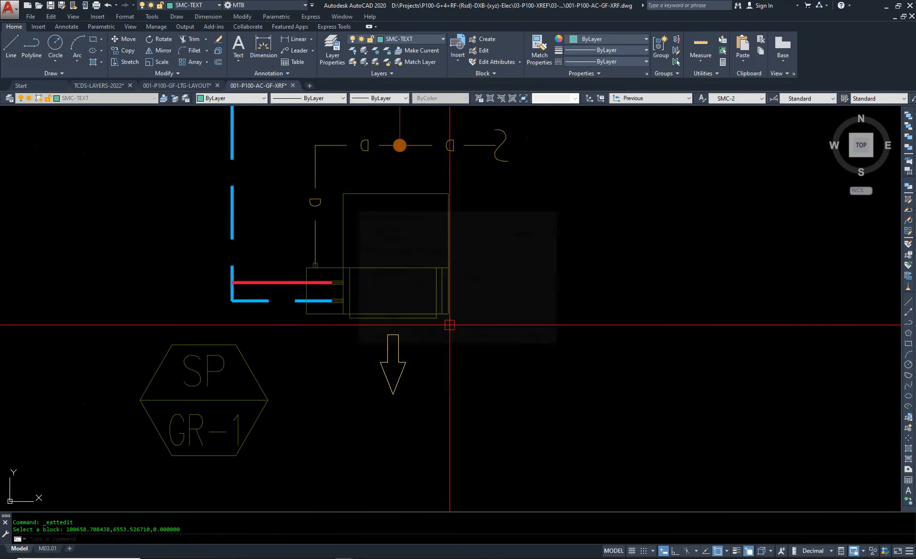
Step: Erase the airflow arrow below the indoor unit beside the SP GR-1 tag
scroll(439, 249, down, 5)
scroll(428, 278, up, 4)
click(432, 282)
click(421, 286)
key(Escape)
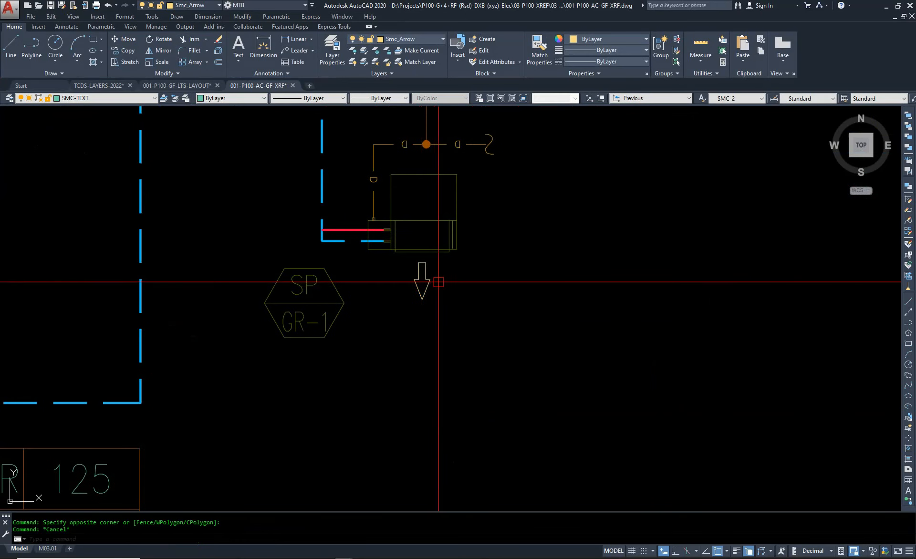
right_click(432, 282)
key(Escape)
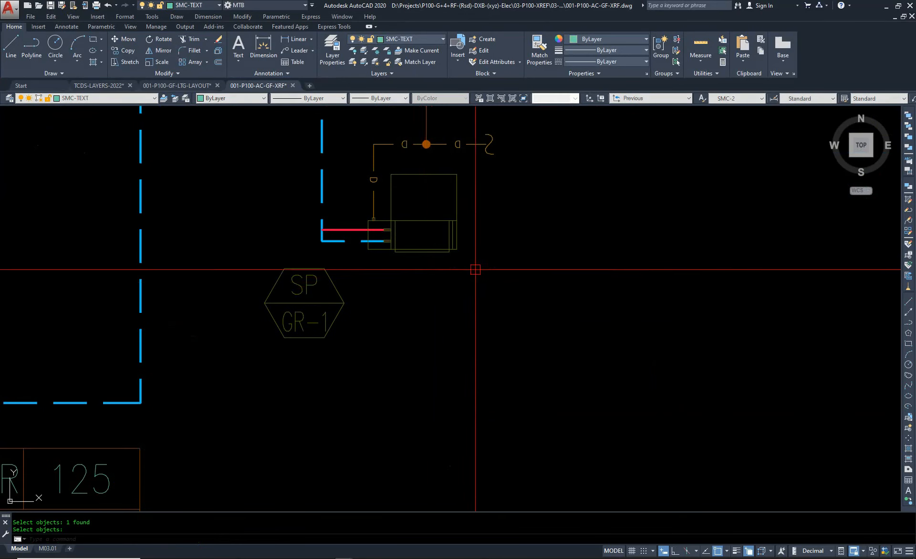
Step: Examine the remaining AC equipment across the plan and the GEF 01 garbage exhaust propeller fan with its tag
scroll(475, 269, down, 5)
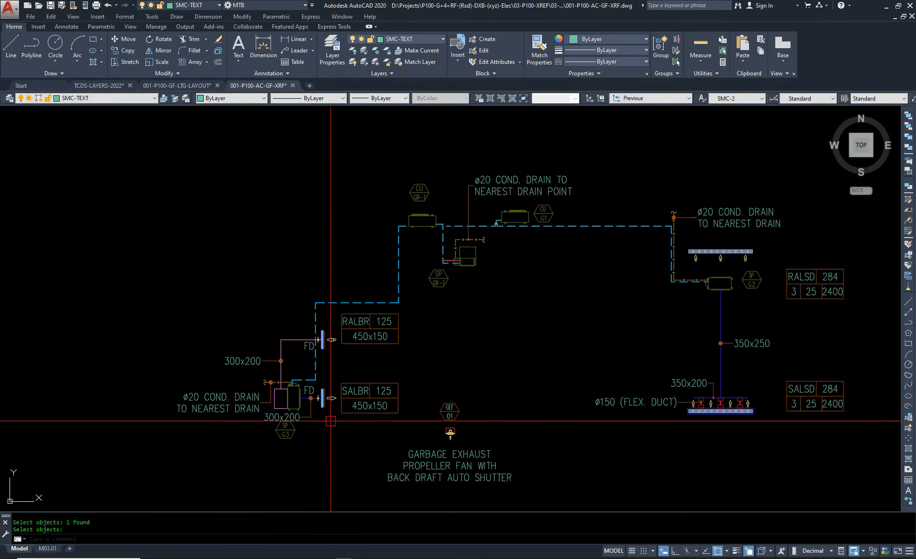
middle_drag(300, 419, 572, 374)
middle_drag(277, 347, 554, 353)
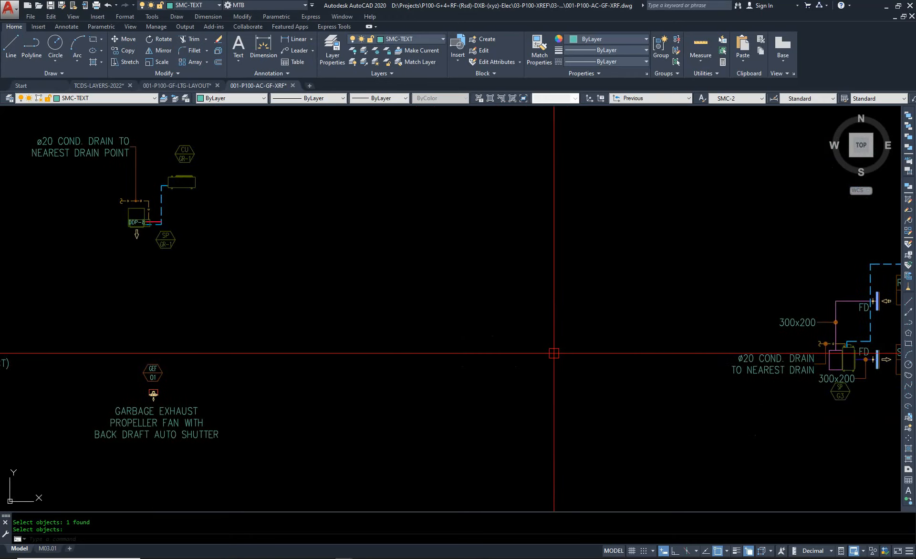
scroll(572, 357, down, 6)
middle_drag(369, 382, 554, 382)
scroll(590, 340, up, 8)
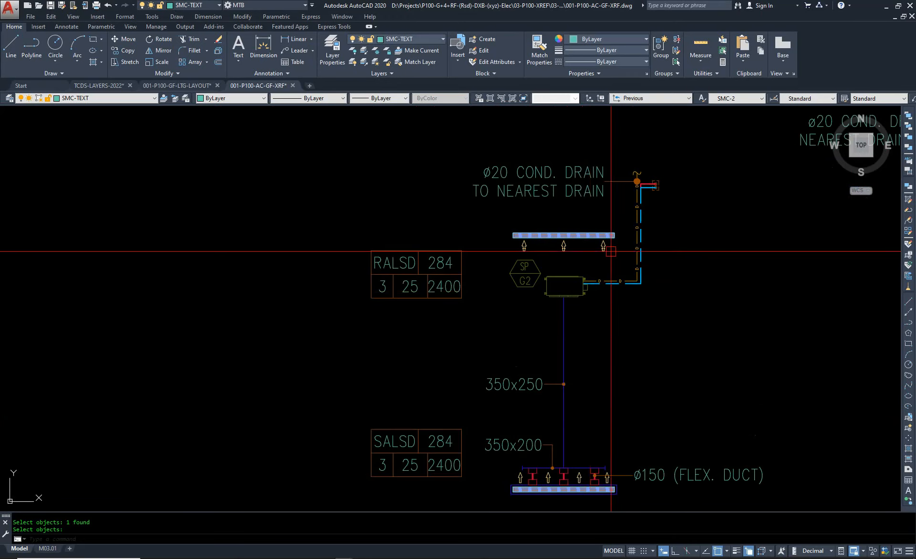
scroll(620, 262, down, 9)
scroll(409, 208, up, 7)
scroll(322, 242, down, 2)
scroll(314, 253, down, 4)
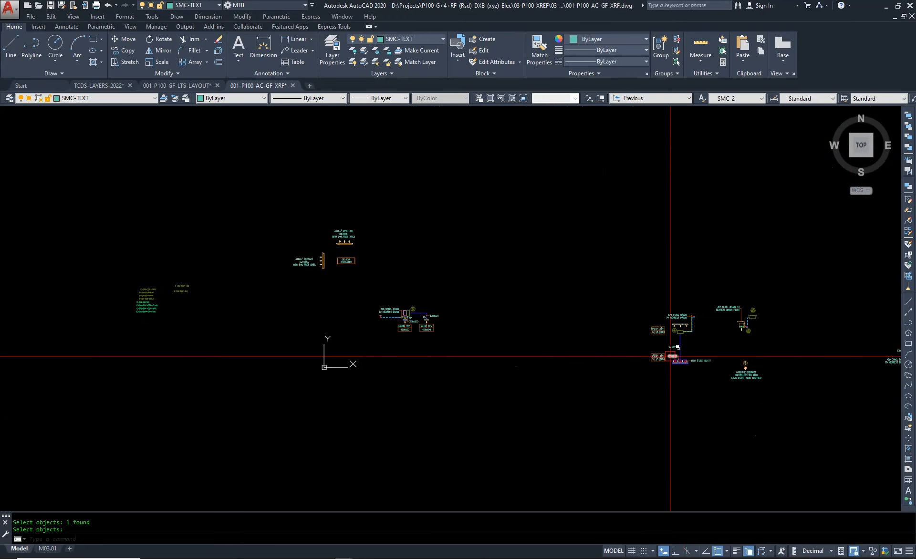
middle_drag(747, 358, 323, 334)
scroll(336, 334, up, 10)
scroll(122, 357, up, 4)
middle_drag(127, 355, 451, 279)
scroll(463, 203, down, 4)
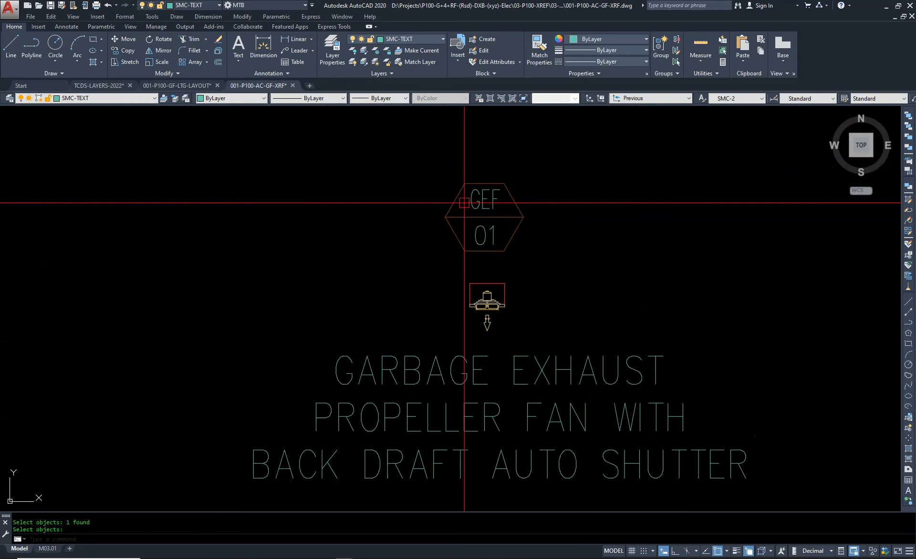
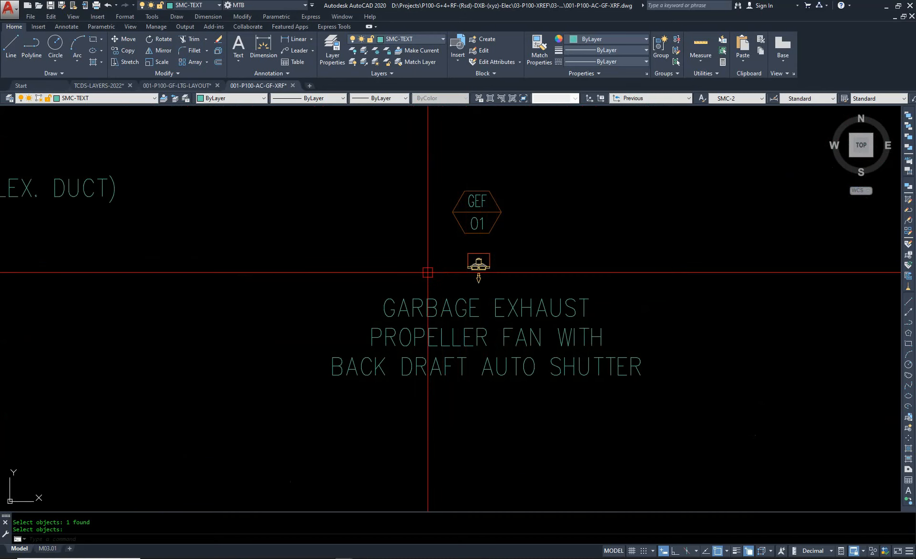
scroll(433, 268, down, 12)
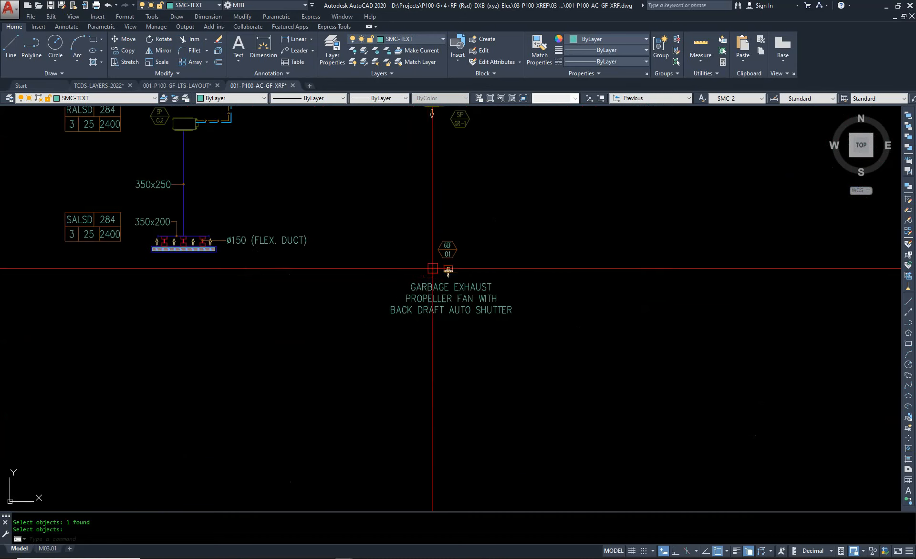
Step: Examine the list of equipment layer labels and check the layer of the E-GN-EQP-FAN label
middle_drag(82, 217, 245, 222)
scroll(262, 225, up, 10)
scroll(546, 348, up, 5)
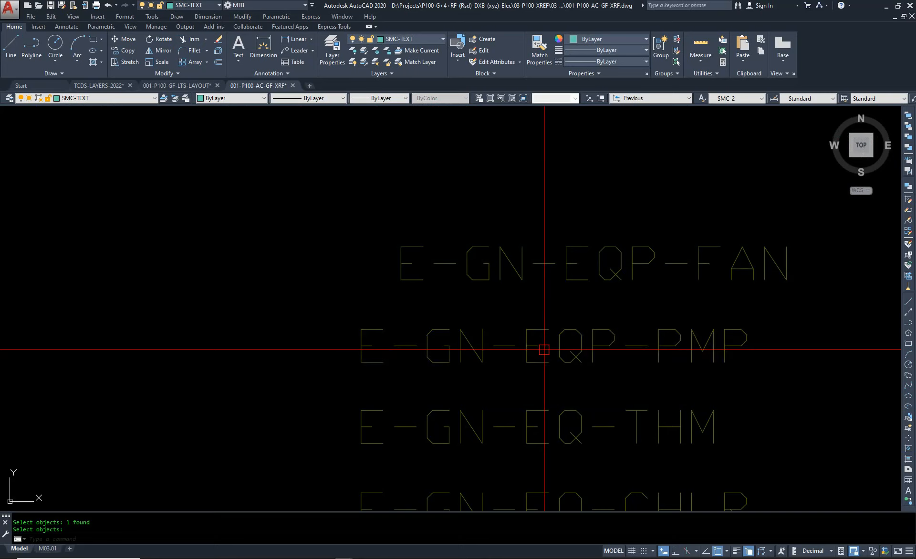
scroll(462, 307, down, 5)
scroll(474, 289, up, 6)
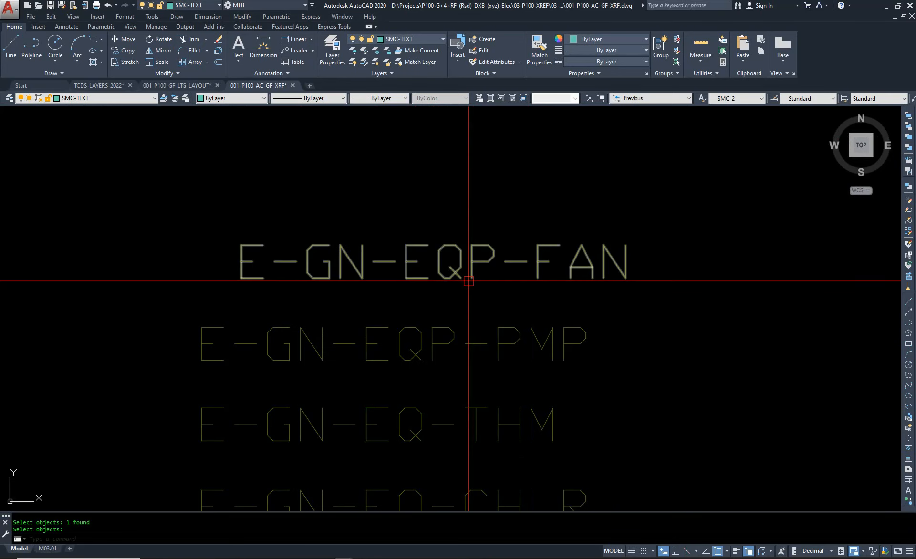
scroll(453, 252, down, 2)
scroll(447, 225, up, 2)
click(403, 218)
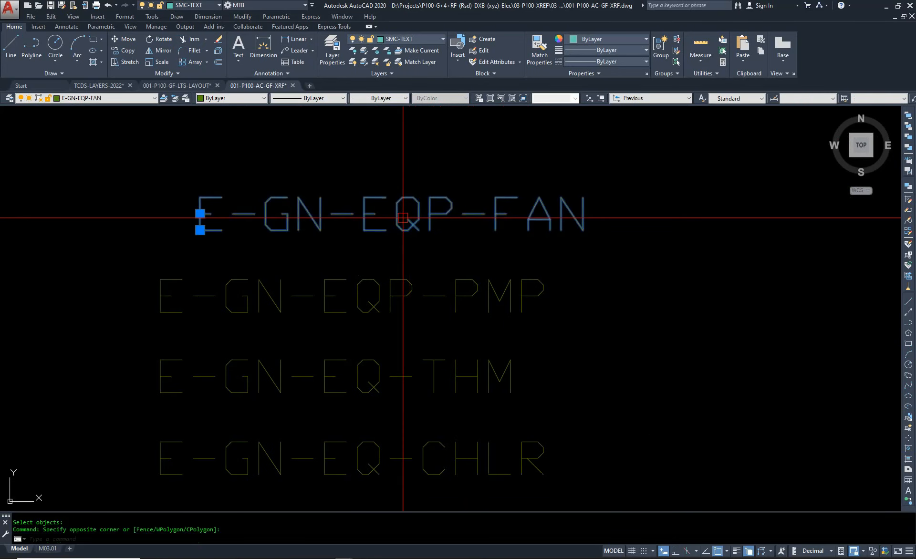
scroll(403, 218, down, 4)
key(Escape)
scroll(415, 443, up, 4)
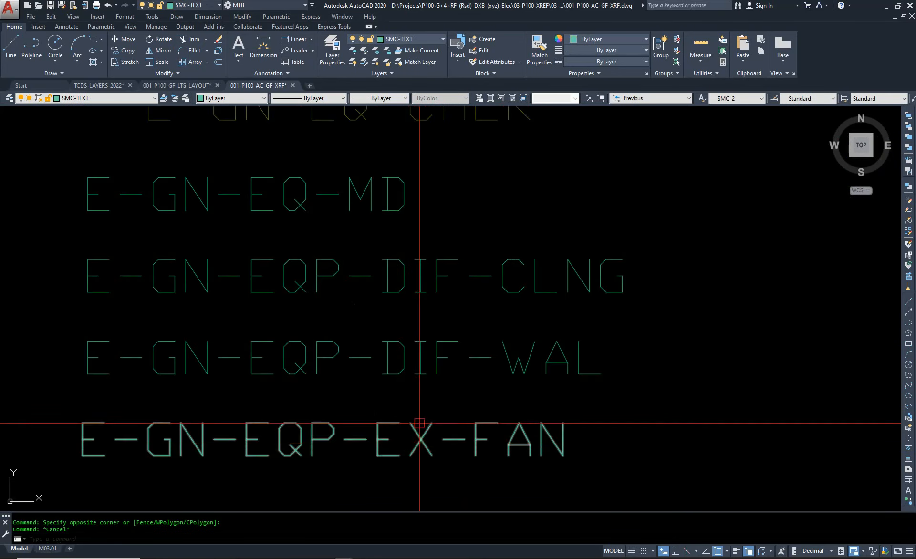
Step: Copy the E-GN-EQP-EX-FAN layer label beside the GEF 01 garbage exhaust fan
click(419, 422)
scroll(308, 411, down, 2)
key(Escape)
text(CO)
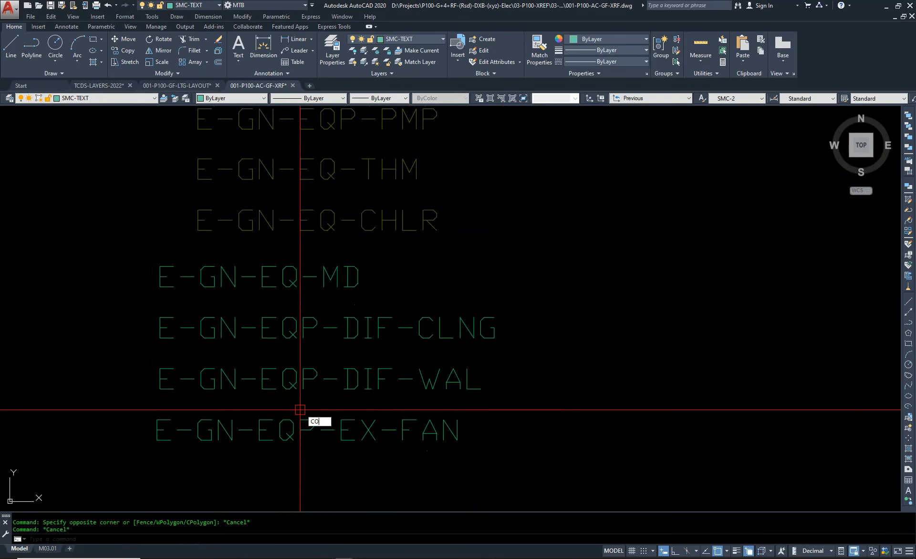
key(Escape)
scroll(355, 374, down, 3)
text(CO)
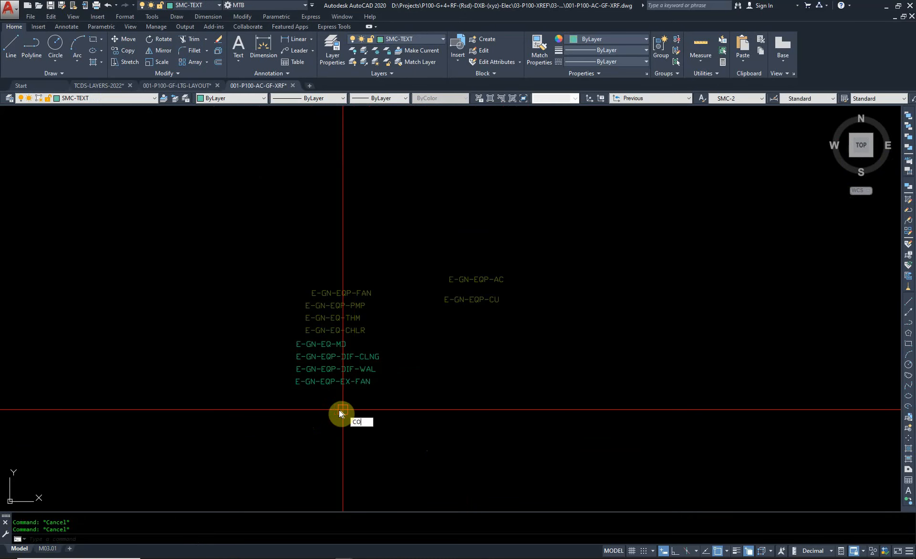
key(space)
click(332, 384)
key(space)
click(295, 385)
scroll(322, 381, down, 6)
scroll(575, 374, up, 10)
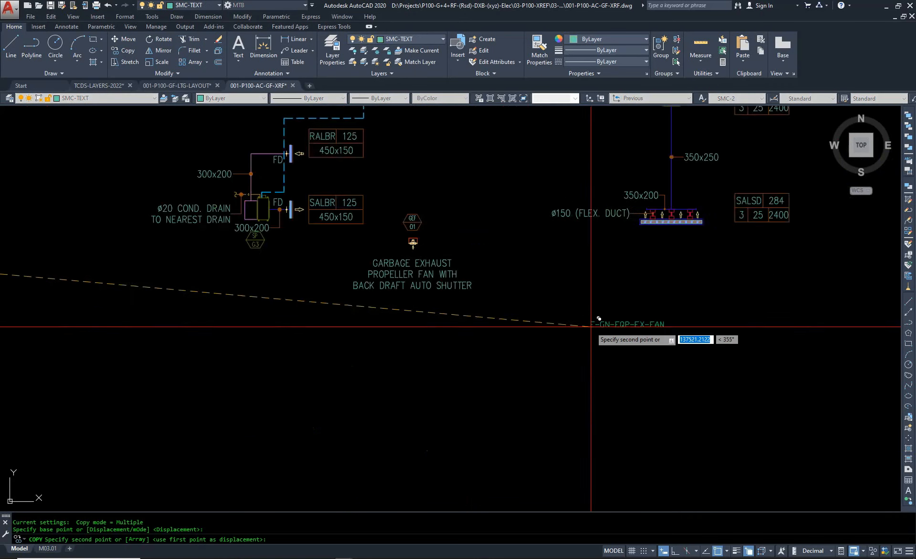
key(Escape)
key(Escape)
Step: Erase the red rectangular outline around the garbage exhaust fan symbol beside the copied layer label
scroll(372, 246, down, 5)
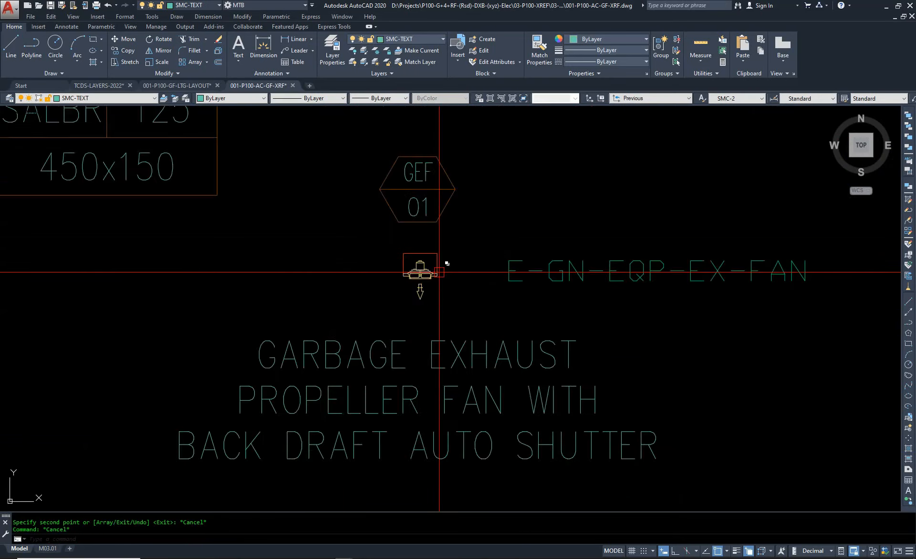
scroll(388, 256, up, 5)
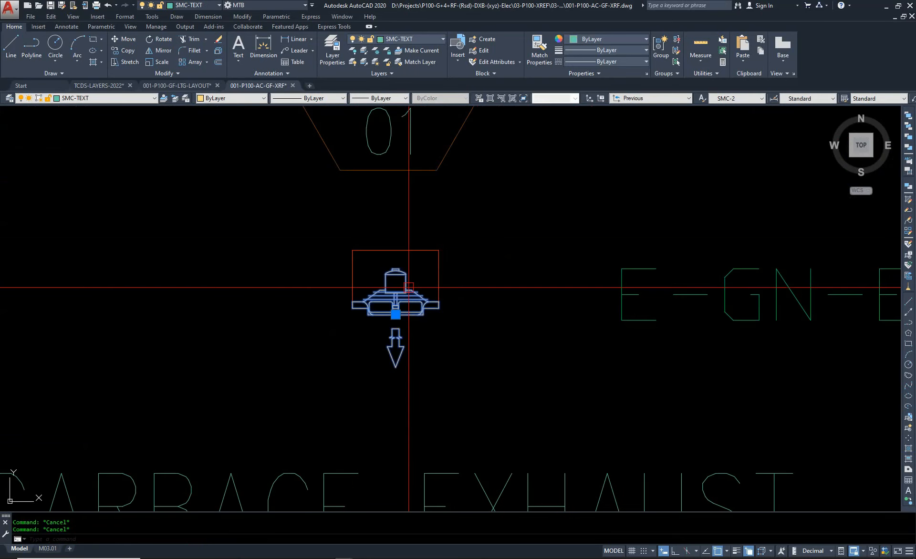
click(447, 260)
click(302, 168)
key(Delete)
scroll(415, 259, down, 5)
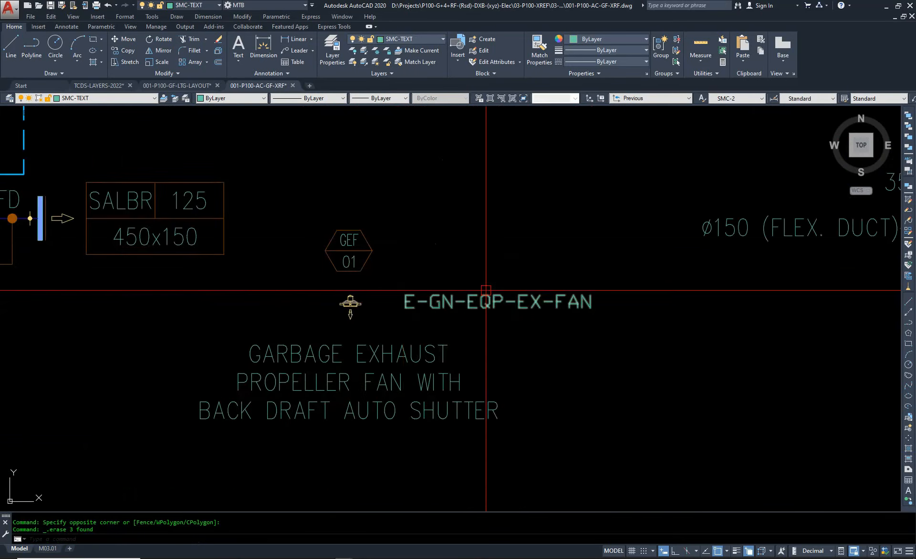
Step: Draw a short, slightly sloped line above the copied E-GN-EQP-EX-FAN label
key(Escape)
scroll(517, 261, up, 2)
key(l)
key(Return)
click(590, 254)
click(405, 270)
key(Escape)
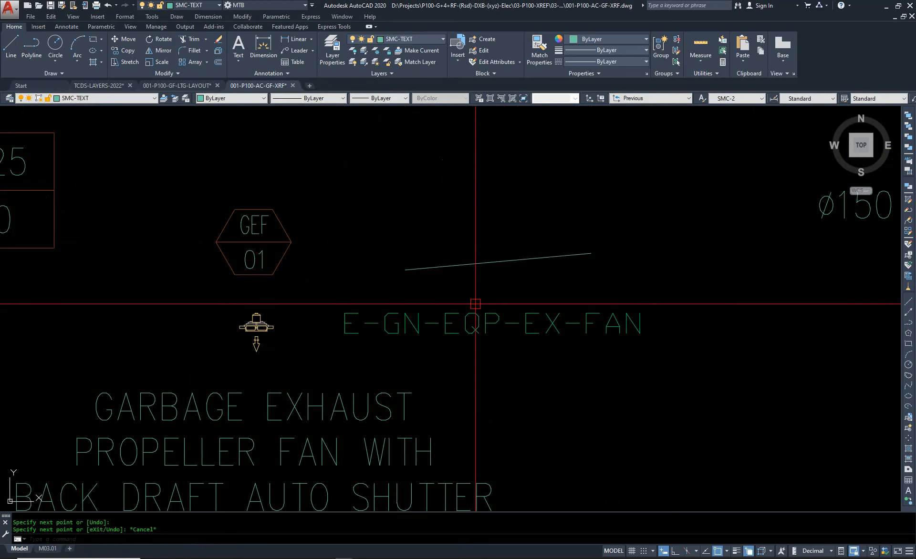
text(massprop)
key(Return)
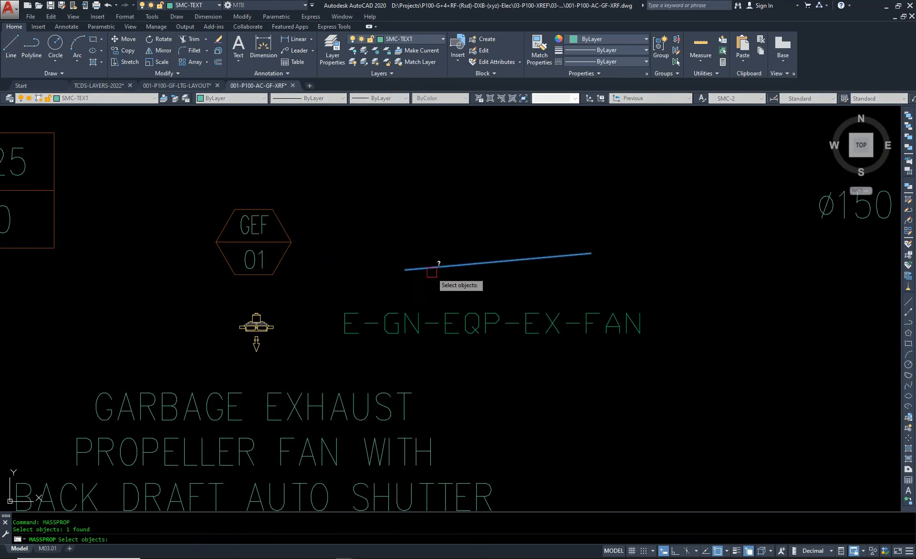
key(Escape)
key(Escape)
scroll(435, 301, up, 2)
Step: Match the sloped line to the properties of the E-GN-EQP-EX-FAN label
text(ma)
key(Return)
click(466, 321)
click(488, 297)
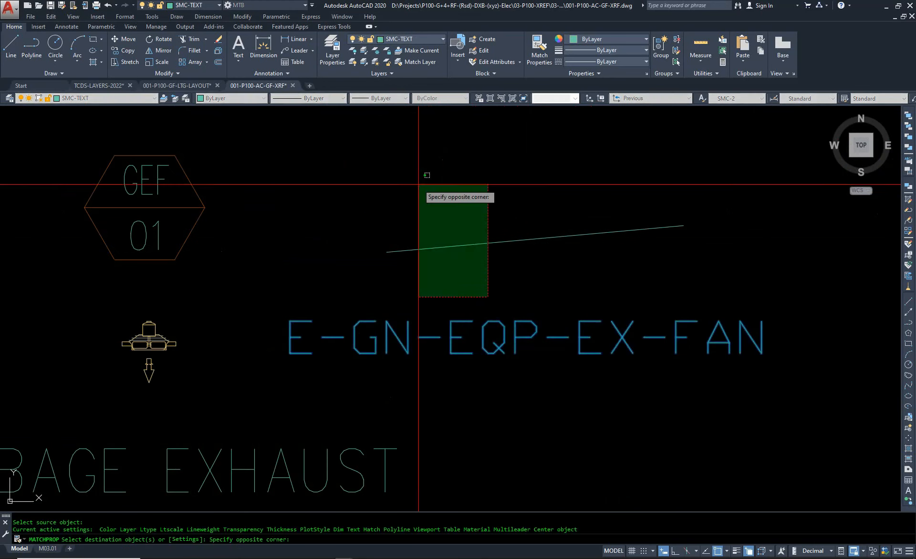
Step: Match the GEF 01 tag and the garbage exhaust fan block to the sloped line's properties
scroll(472, 232, down, 3)
click(460, 240)
click(373, 260)
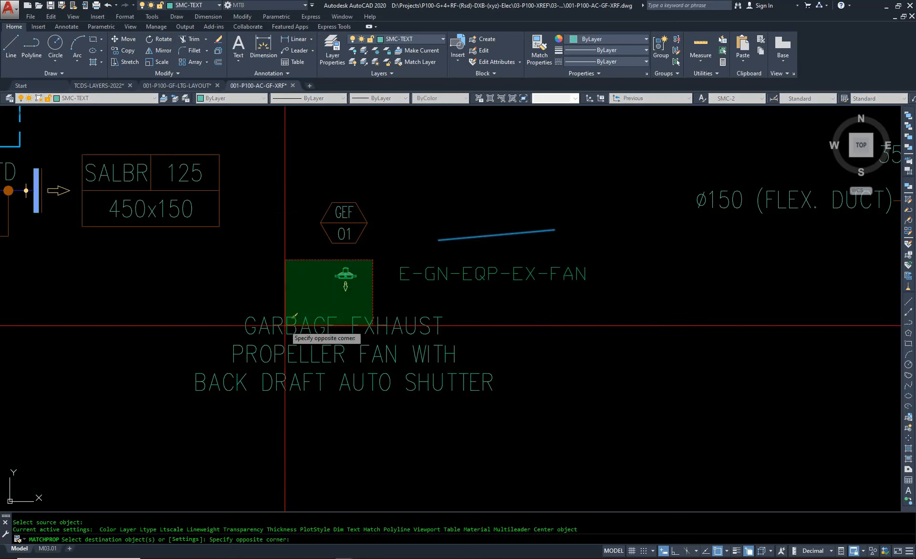
scroll(344, 258, up, 3)
key(Escape)
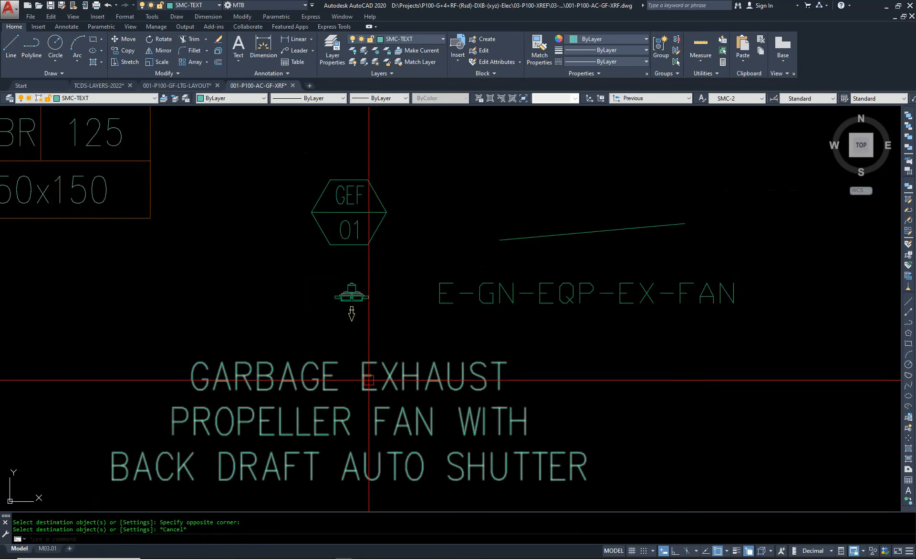
Step: Erase the garbage exhaust propeller fan note below the recoloured fan
scroll(368, 380, down, 2)
text(e)
key(Return)
click(389, 365)
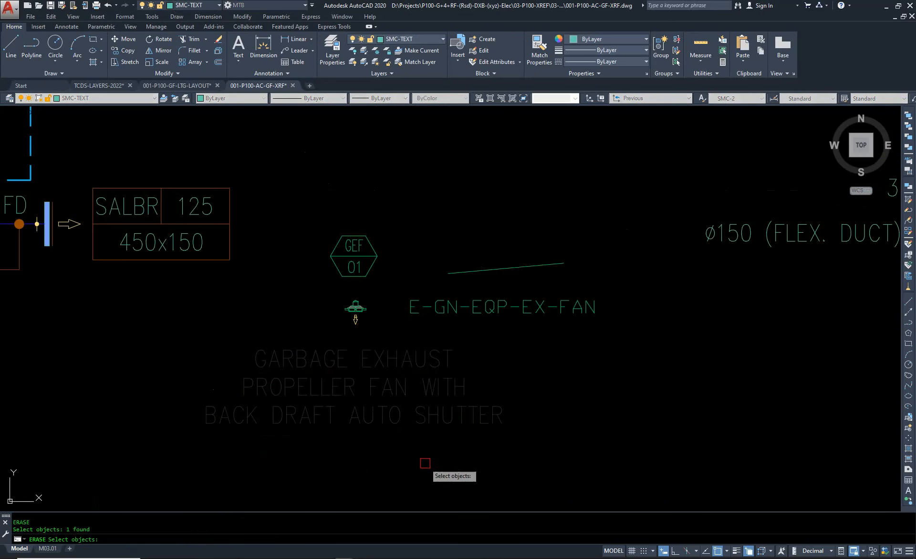
key(Return)
Step: Open the garbage exhaust fan block FAN_01 for editing and erase its airflow arrow
scroll(347, 304, up, 3)
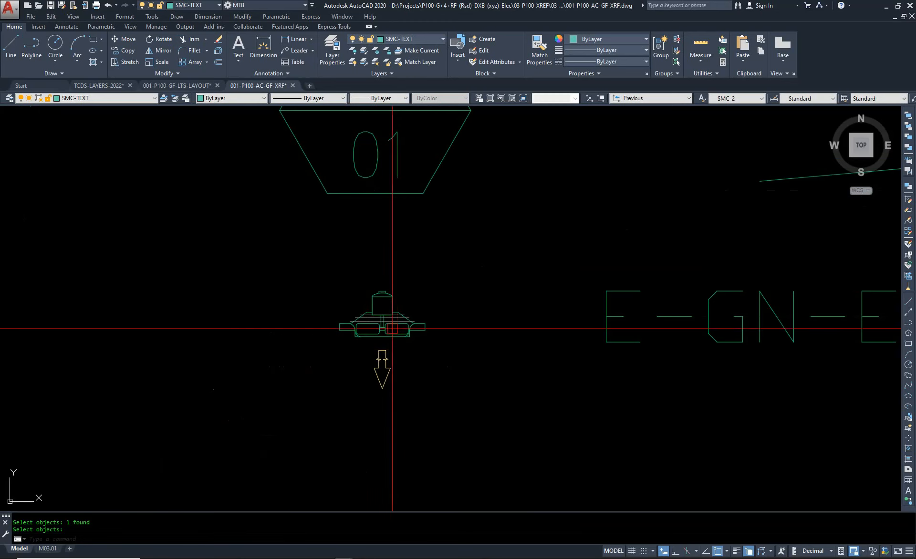
click(392, 329)
key(Escape)
click(384, 363)
double_click(385, 363)
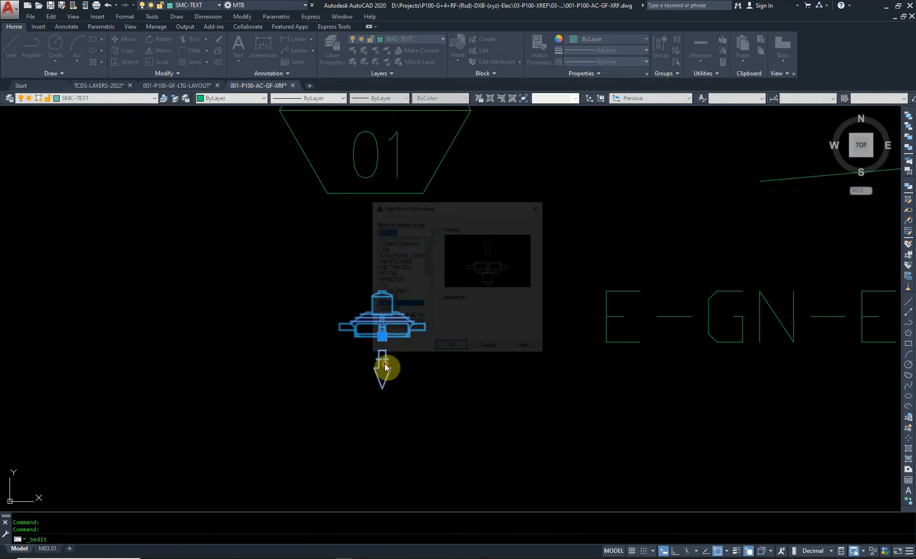
click(441, 350)
scroll(417, 300, down, 2)
text(e)
key(Return)
click(479, 283)
click(376, 169)
key(Return)
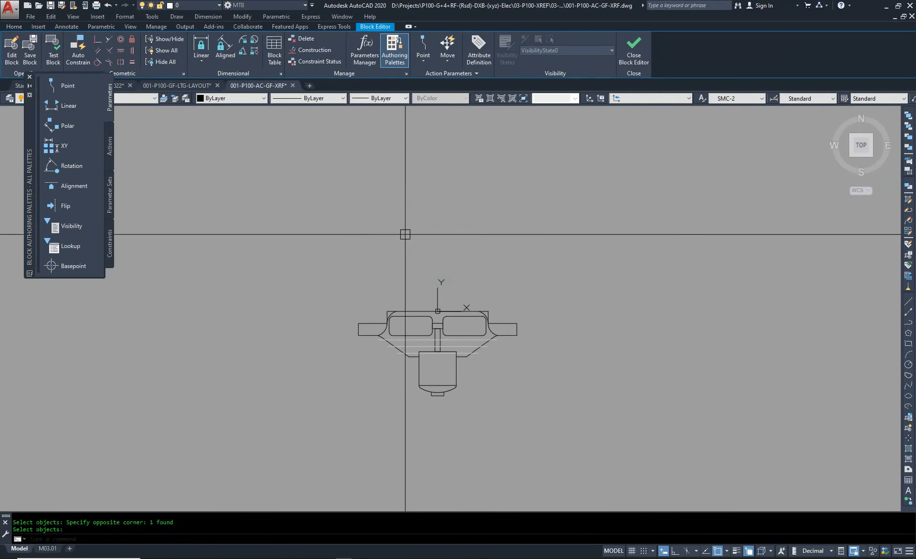
Step: Match the remaining fan geometry to the properties of the fan's outer edge line and save the changes to FAN_01
key(Escape)
text(ma)
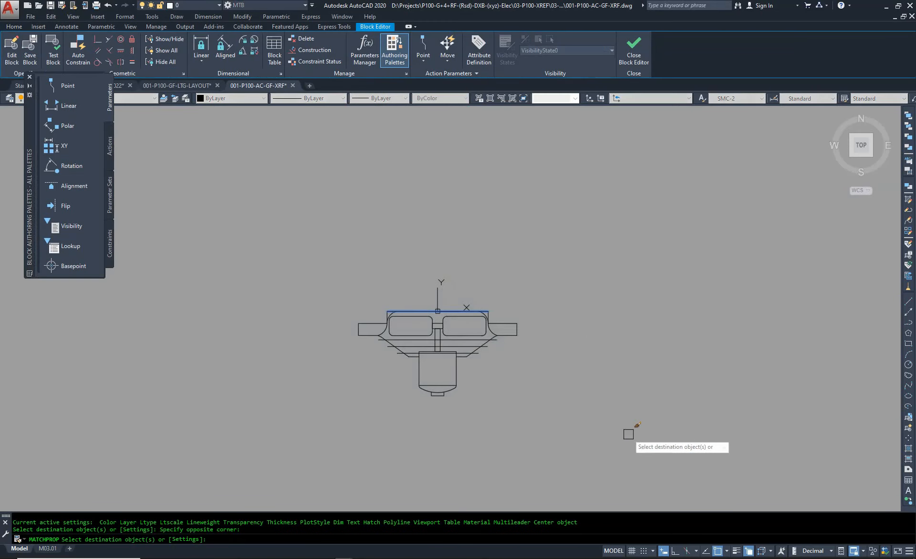
key(Escape)
click(633, 52)
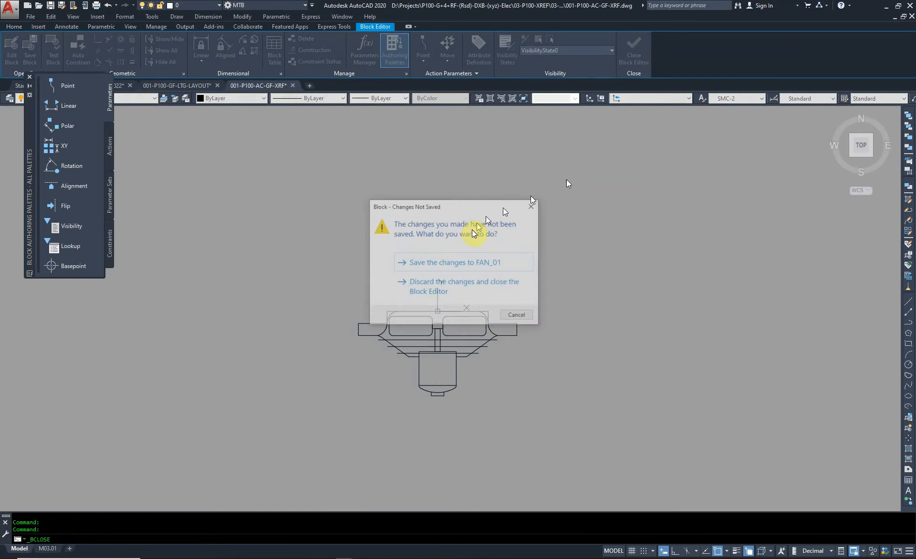
click(458, 262)
Step: Erase the sloped helper line and the copied E-GN-EQP-EX-FAN label beside the fan
key(Escape)
text(e)
key(Return)
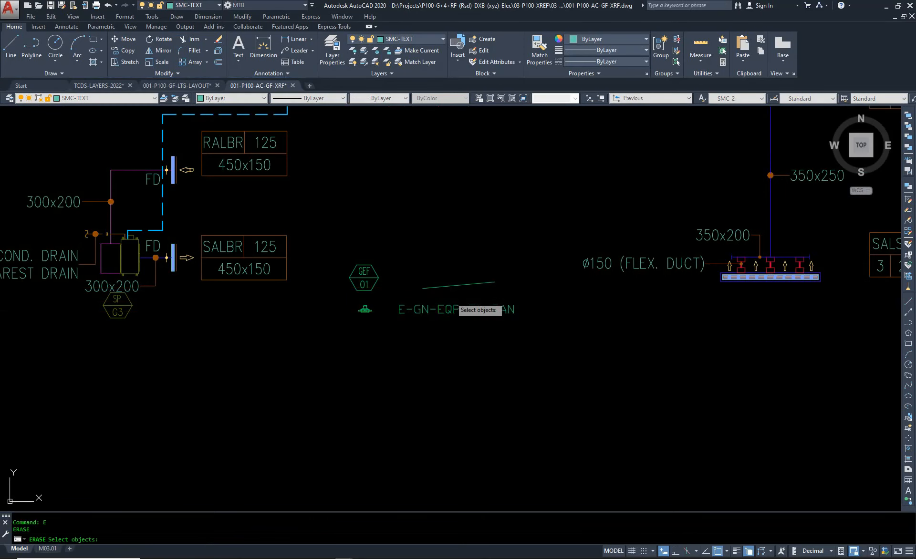
key(Return)
Step: Erase the garbage exhaust propeller fan note below the other GEF 01 fan
scroll(442, 285, down, 10)
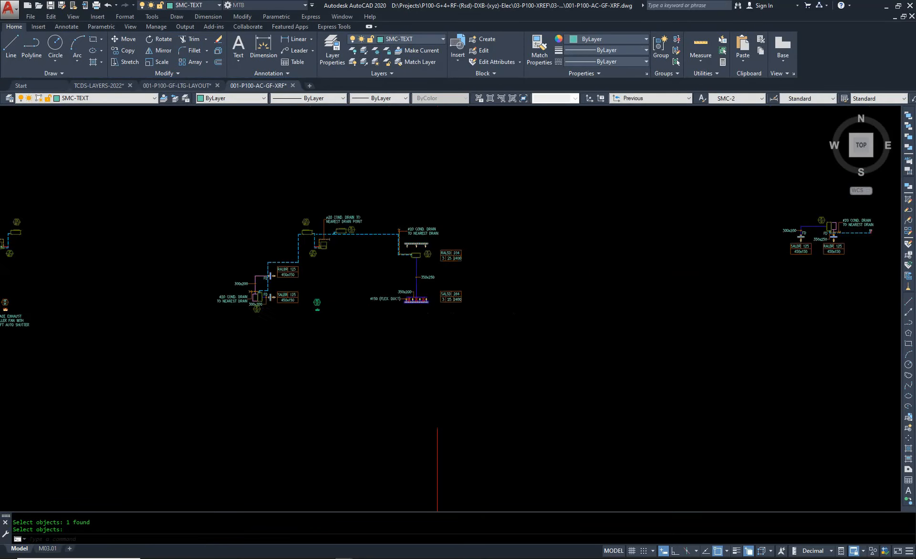
scroll(272, 314, up, 15)
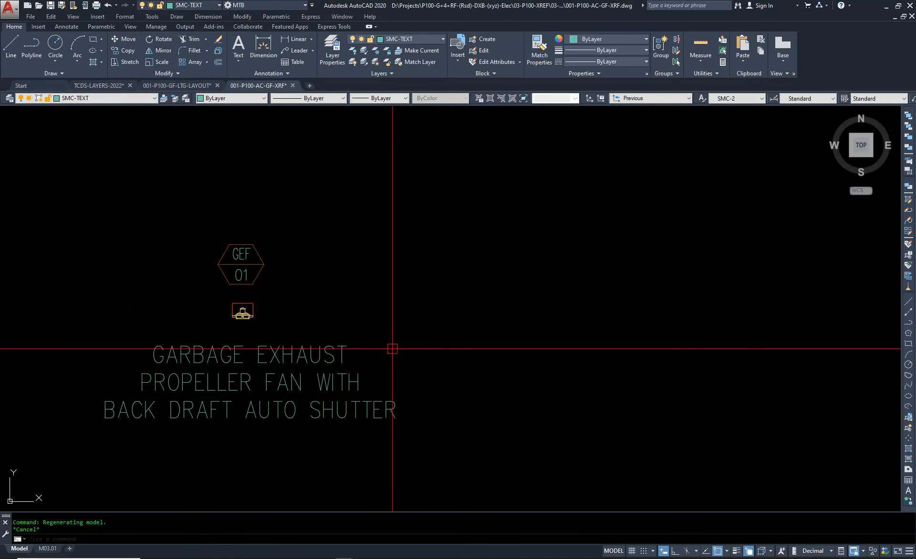
click(415, 337)
click(296, 469)
key(Return)
scroll(510, 307, down, 5)
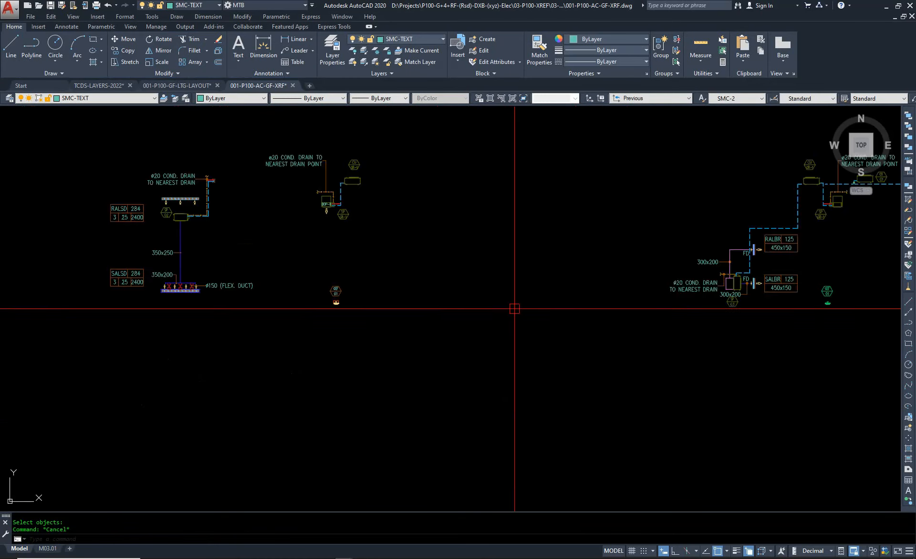
Step: Match the other GEF 01 tag and its fan to the properties of the recoloured GEF 01 tag
text(MA)
key(Return)
scroll(709, 319, up, 5)
scroll(691, 323, down, 4)
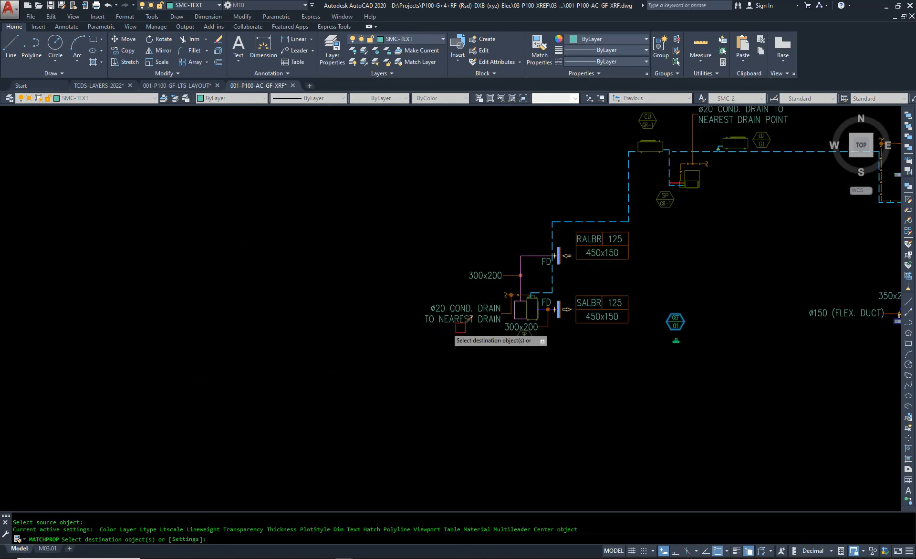
Step: Apply the matched properties to the GEF 01 hexagonal tag of the other exhaust fan
middle_drag(258, 341, 734, 305)
scroll(392, 285, up, 8)
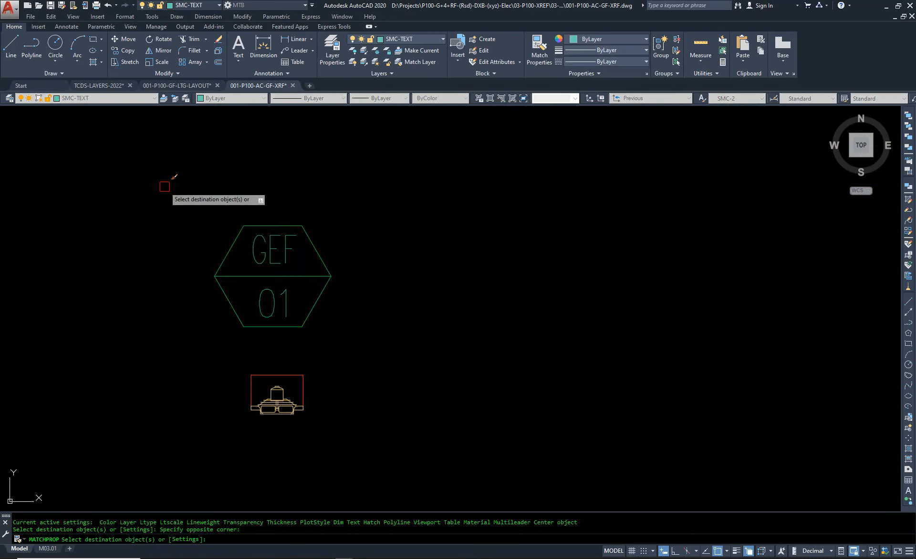
click(141, 170)
click(476, 341)
key(Escape)
Step: Erase the red rectangle around the exhaust fan symbol below the GEF 01 tag
scroll(269, 374, up, 2)
scroll(269, 373, up, 1)
key(Escape)
text(E)
key(Return)
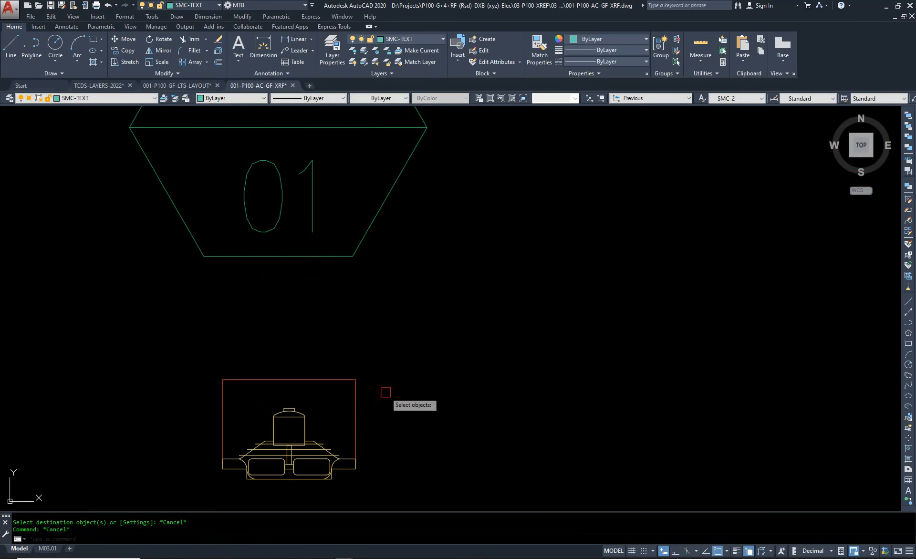
click(385, 391)
click(167, 323)
key(Return)
scroll(295, 360, down, 3)
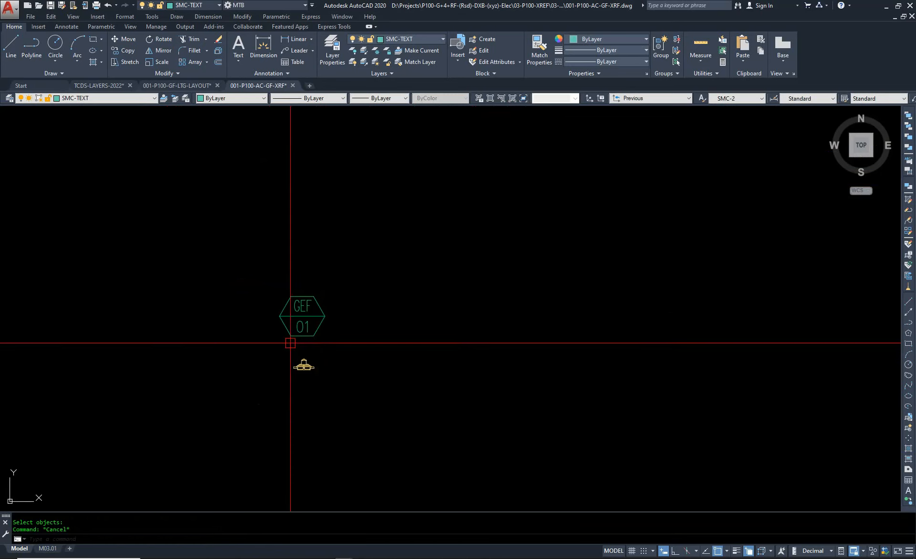
Step: Match the properties of the 01 tag text onto the exhaust fan symbol below it
text(MA)
key(Return)
click(302, 329)
click(362, 343)
click(270, 410)
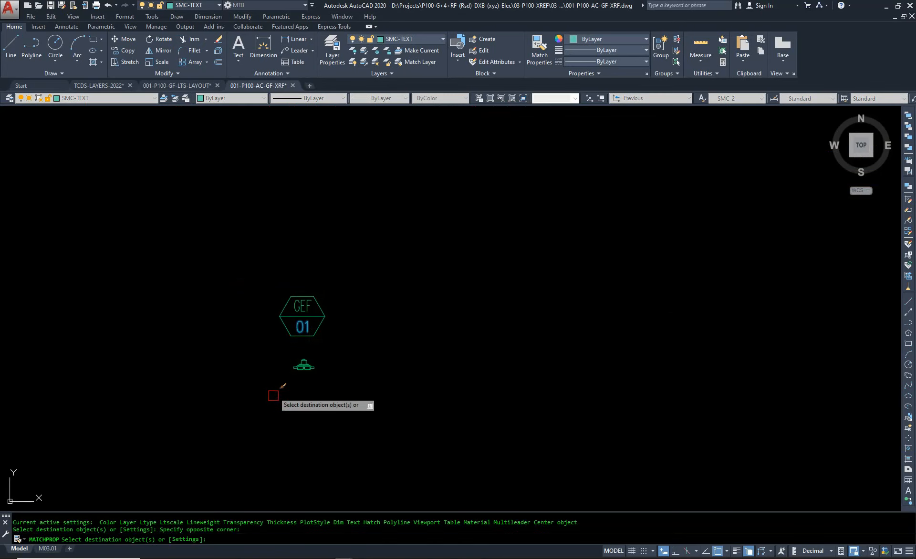
key(Escape)
scroll(280, 377, up, 2)
click(350, 348)
key(Escape)
scroll(343, 365, up, 4)
scroll(433, 314, down, 5)
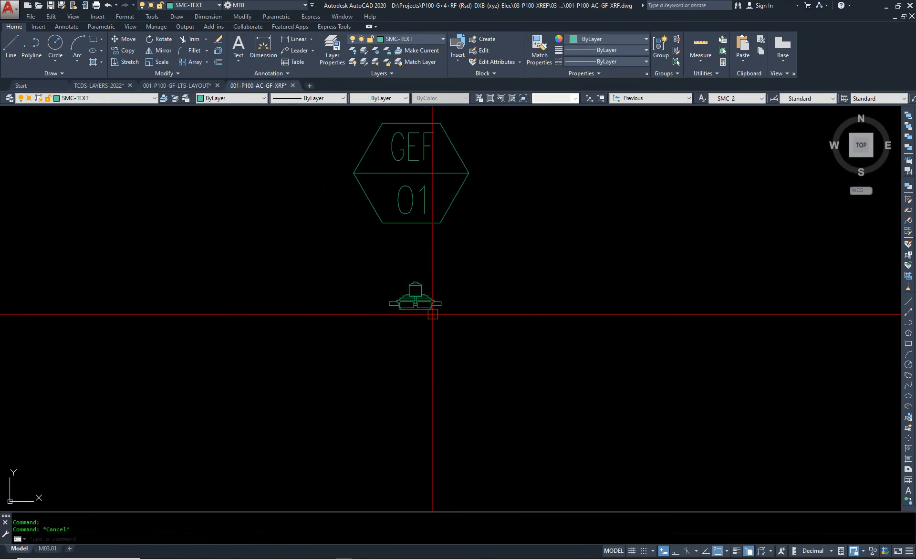
Step: Look over the AC layout's units, exhaust fans and ducts for items still on old layers
scroll(434, 310, down, 10)
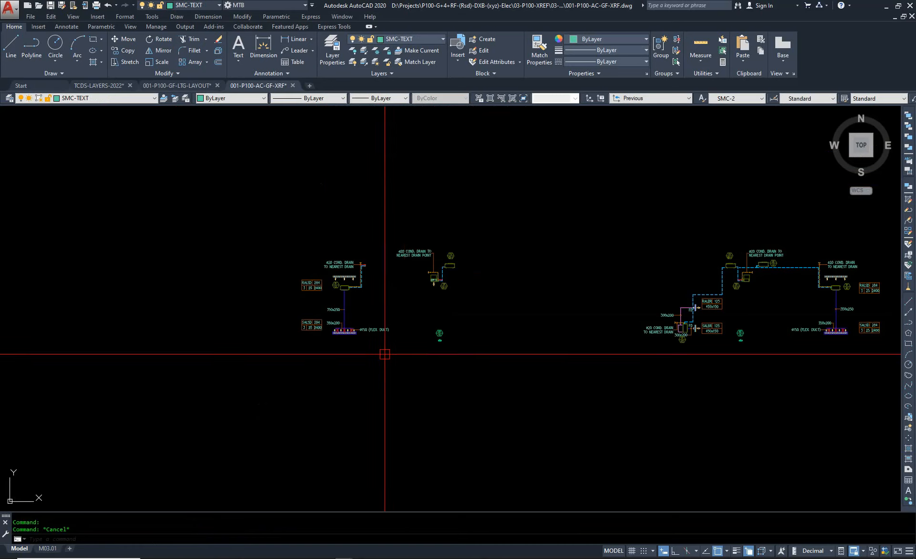
scroll(436, 336, up, 6)
scroll(293, 325, down, 6)
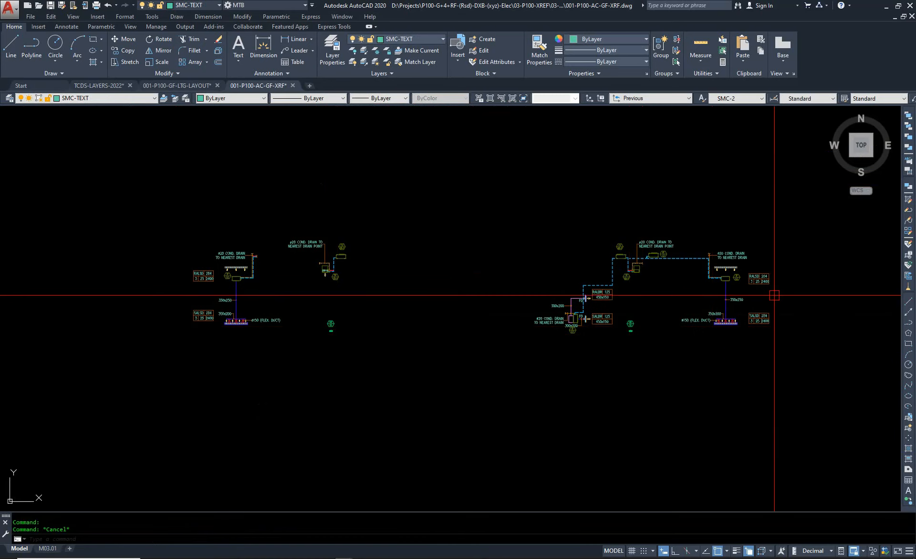
middle_drag(723, 340, 505, 384)
scroll(520, 346, up, 6)
scroll(432, 278, down, 8)
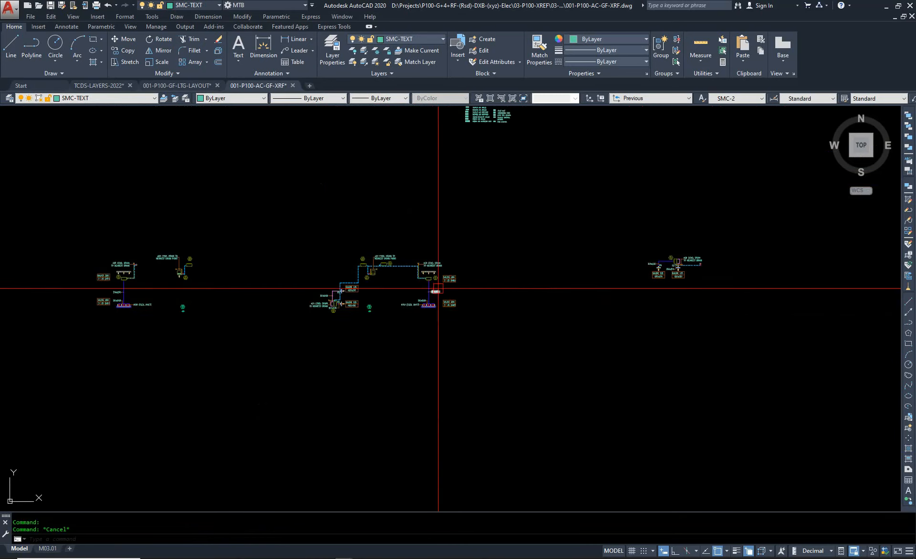
middle_drag(512, 288, 413, 393)
middle_drag(303, 278, 622, 248)
scroll(352, 353, up, 6)
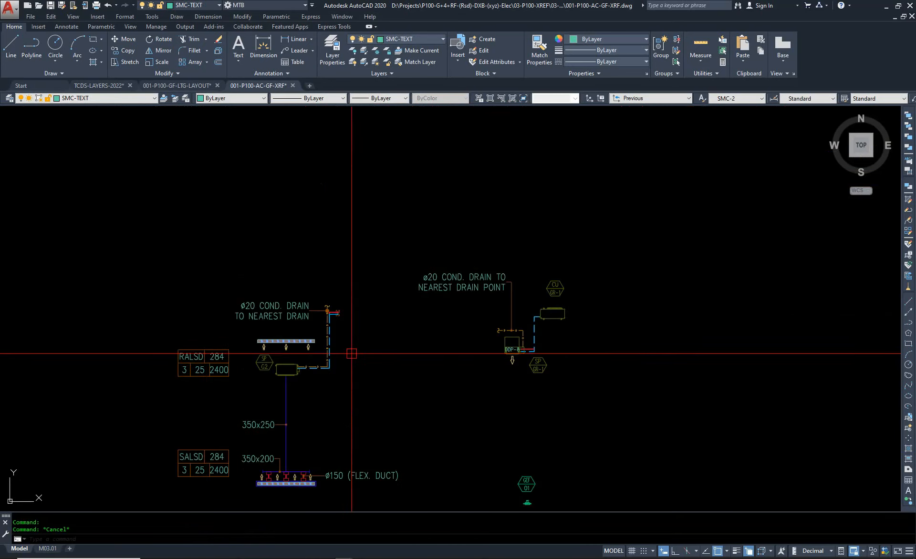
middle_drag(352, 353, 655, 273)
middle_drag(267, 368, 562, 333)
scroll(466, 310, down, 3)
middle_drag(288, 288, 424, 312)
scroll(254, 215, up, 5)
middle_drag(698, 281, 765, 283)
scroll(666, 289, down, 5)
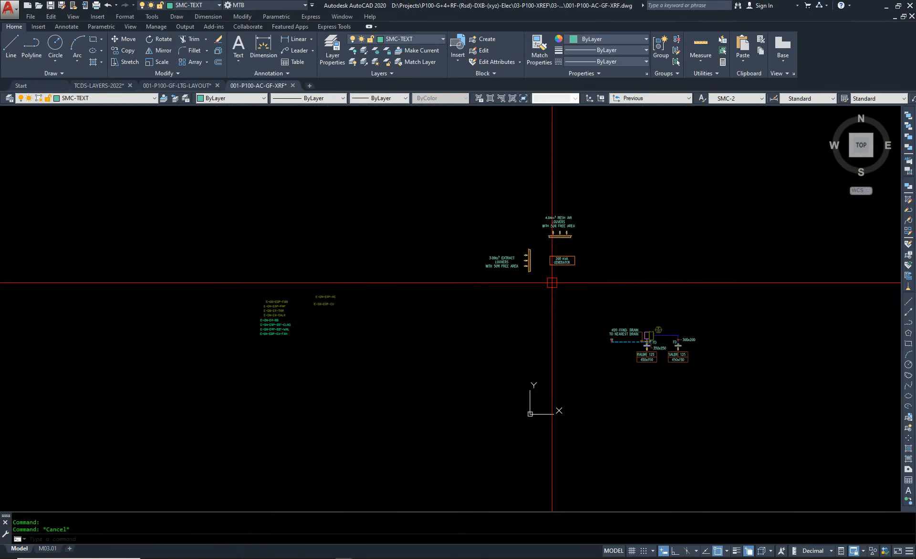
Step: Examine the SP G1 unit's return and supply ducts, fire dampers and 450x150 grilles
scroll(342, 303, up, 4)
scroll(243, 265, down, 4)
scroll(638, 321, up, 3)
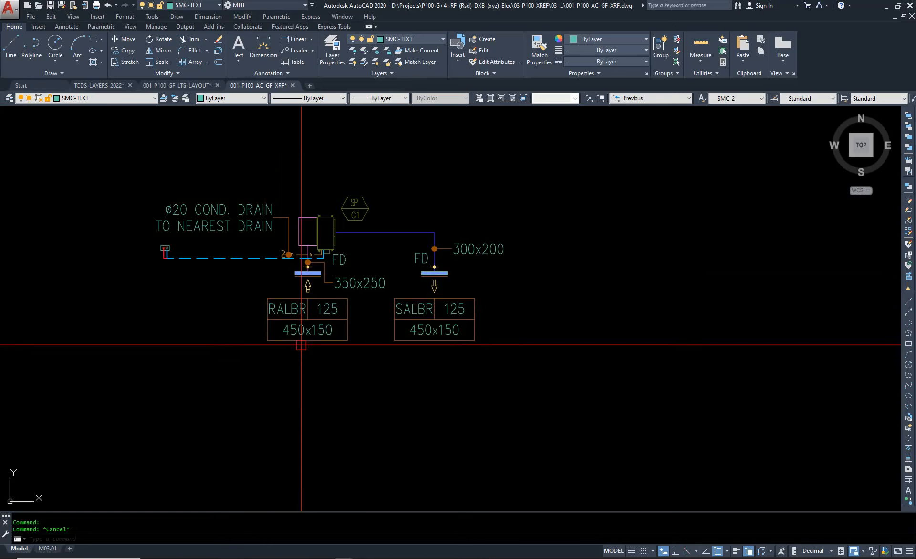
scroll(314, 316, up, 2)
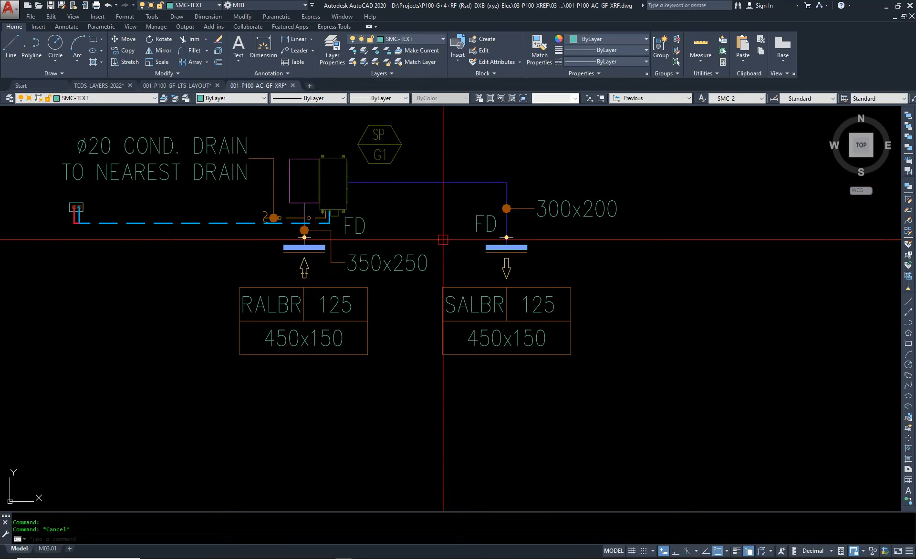
scroll(443, 239, up, 4)
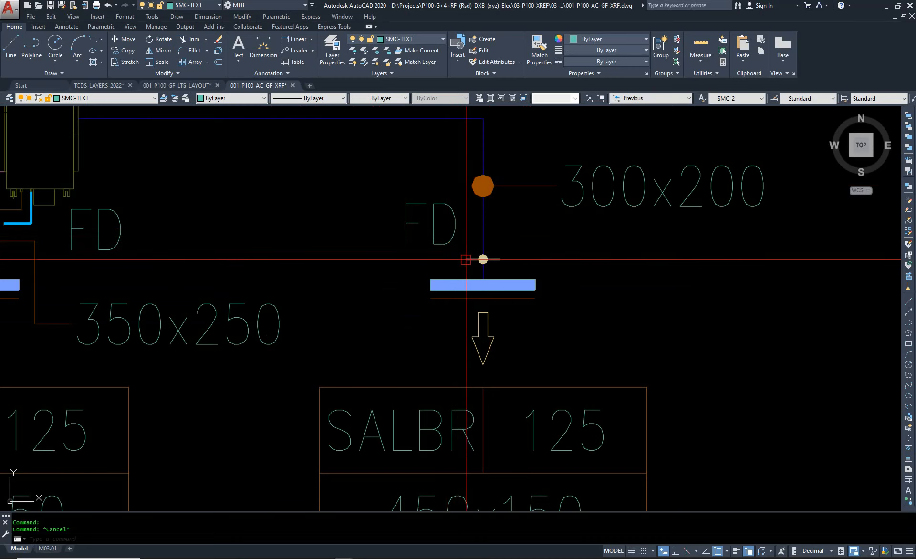
scroll(465, 260, down, 5)
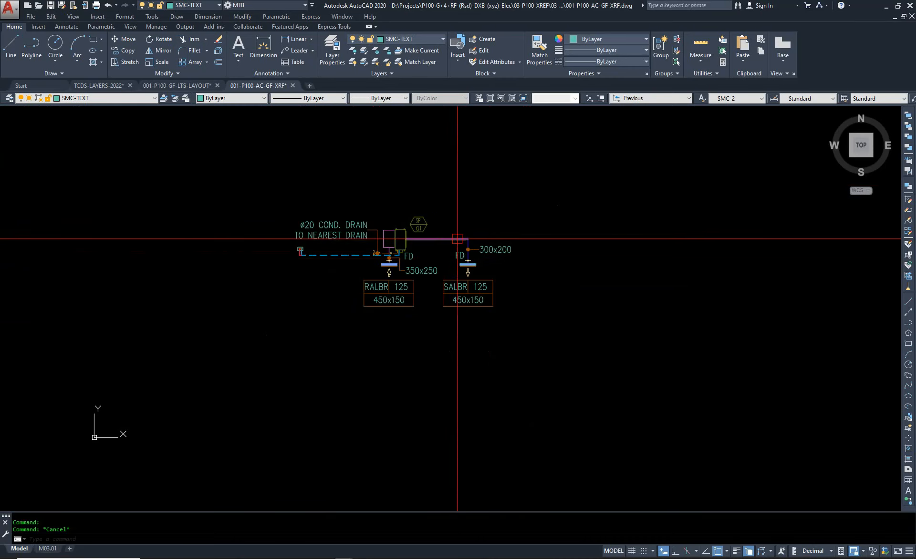
scroll(500, 253, up, 4)
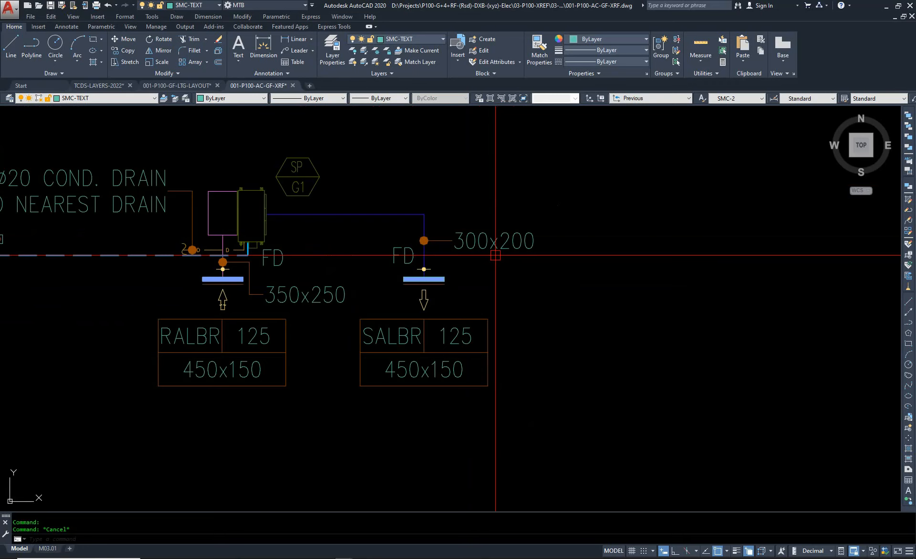
scroll(255, 268, down, 8)
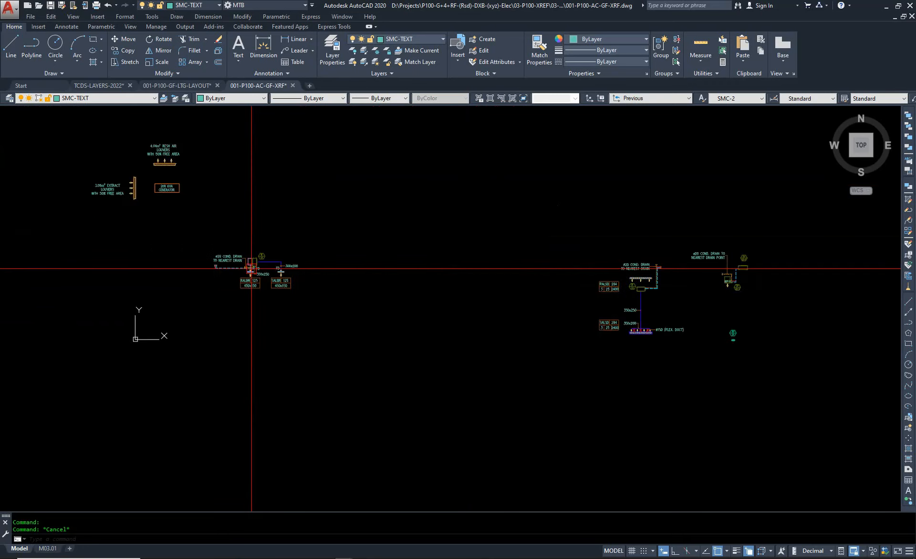
scroll(251, 269, down, 6)
scroll(356, 239, up, 6)
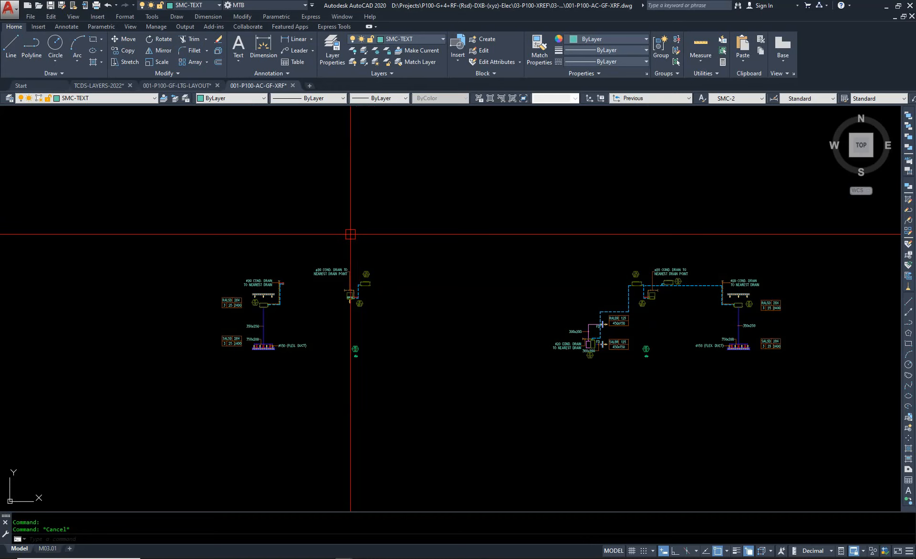
Step: Check the SP G2 unit's ducts and diffusers, the layer-name labels and the SP G1 unit
middle_drag(681, 358, 143, 409)
scroll(174, 389, up, 6)
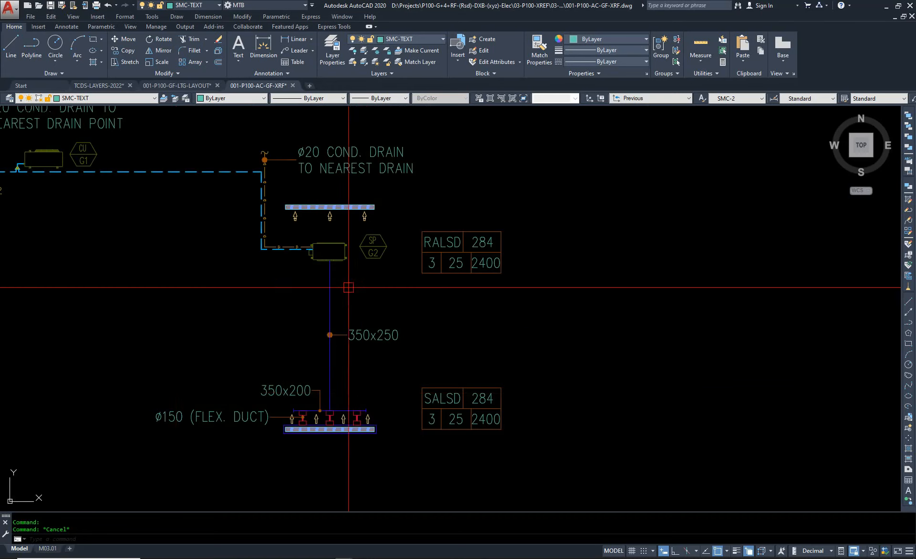
scroll(451, 305, down, 6)
middle_drag(93, 343, 705, 340)
middle_drag(205, 300, 615, 363)
scroll(450, 256, down, 2)
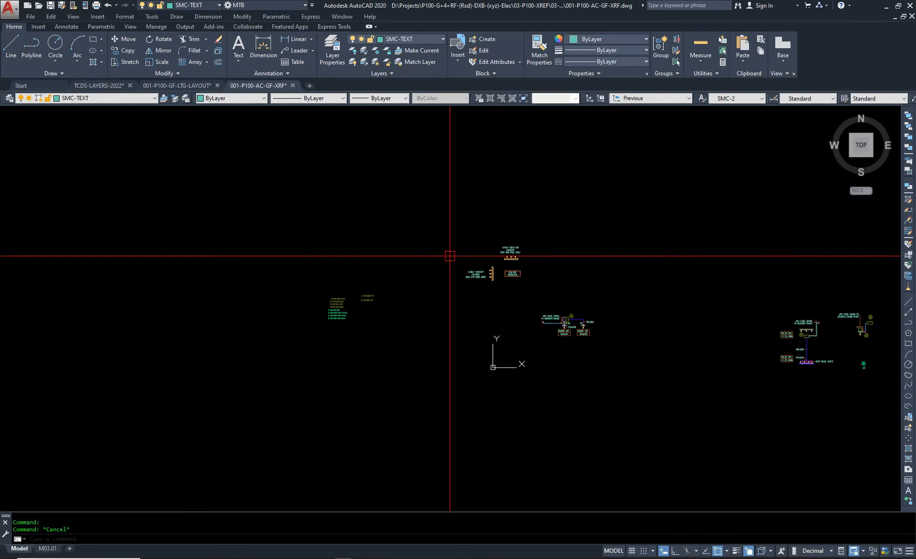
scroll(515, 238, up, 4)
scroll(528, 215, up, 2)
scroll(607, 375, down, 5)
scroll(520, 353, up, 6)
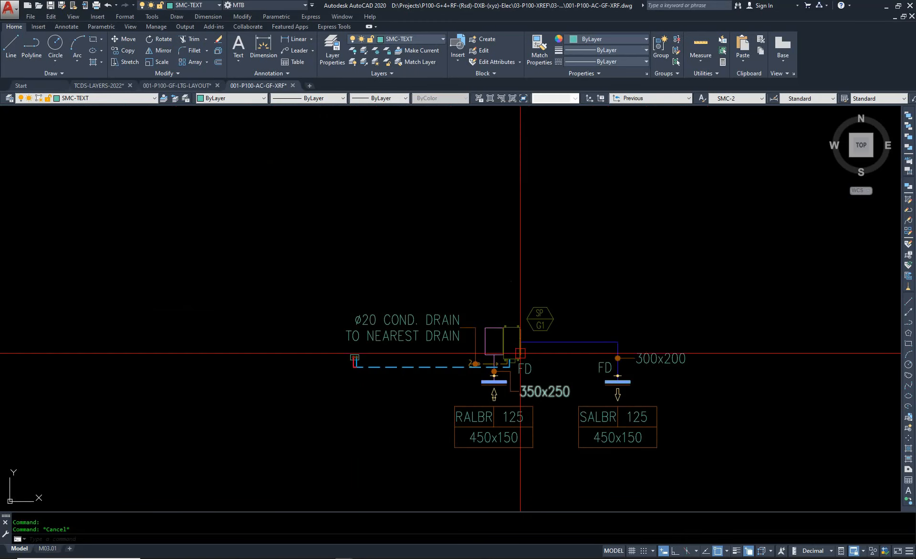
Step: Try to isolate the layers of the SP G1 return-air duct and the E-GN-EQP-DIF-WAL label
key(Escape)
text(layiso)
key(Return)
scroll(461, 400, up, 4)
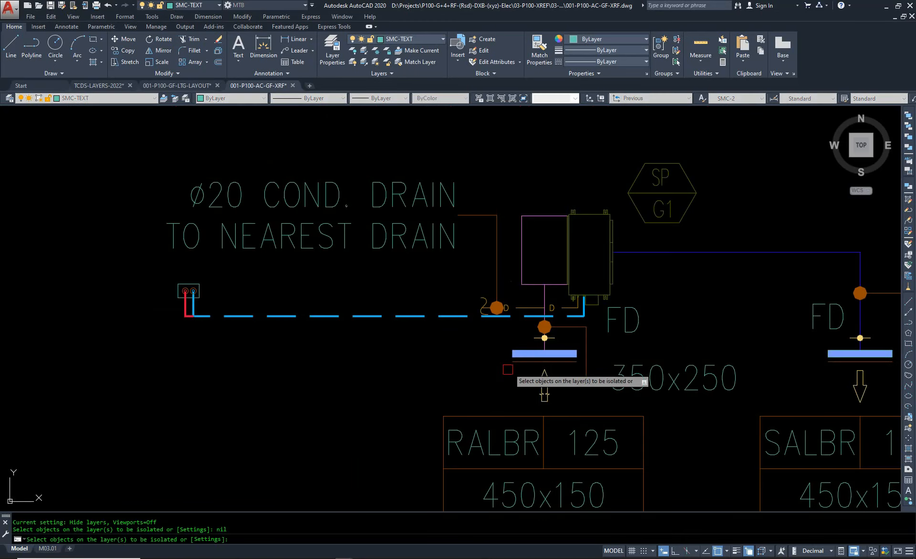
scroll(425, 337, down, 6)
scroll(252, 313, up, 5)
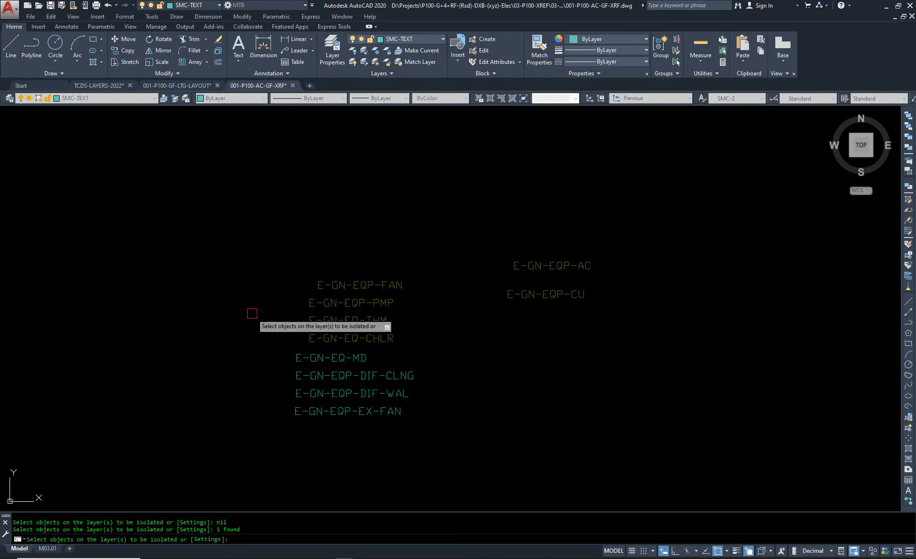
scroll(388, 376, up, 4)
scroll(403, 317, down, 4)
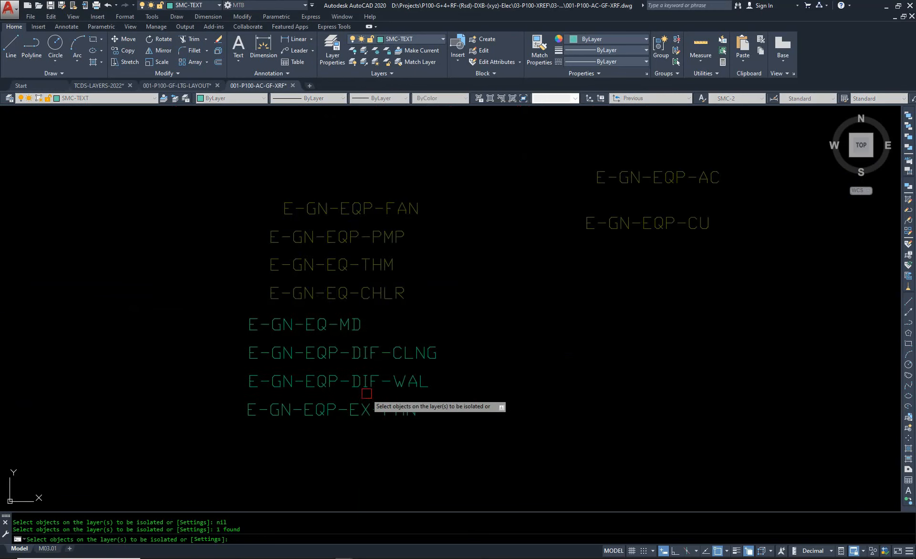
scroll(332, 355, up, 4)
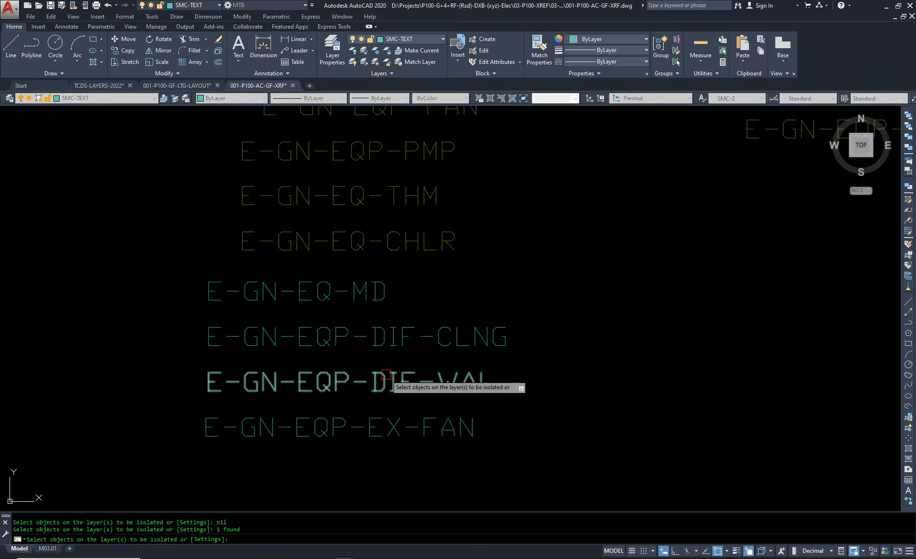
scroll(456, 383, down, 5)
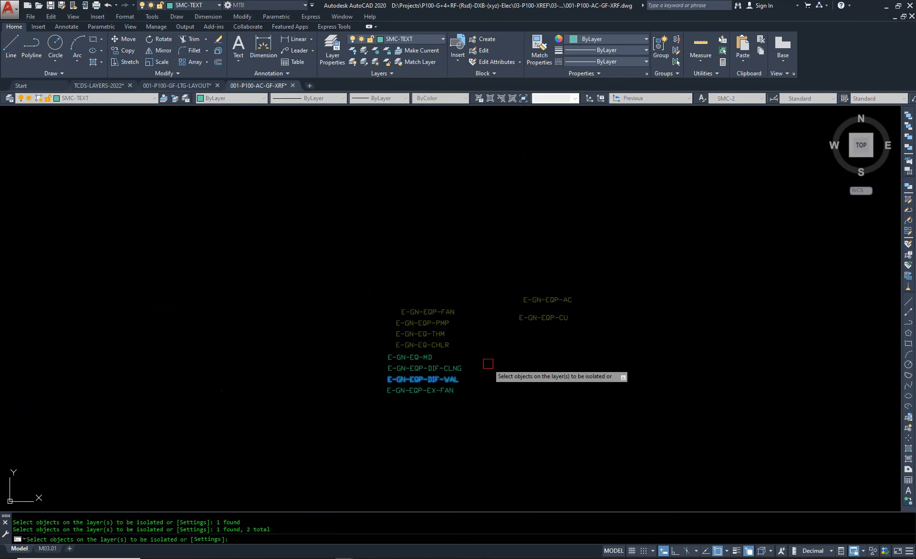
scroll(452, 380, up, 4)
scroll(295, 357, down, 9)
scroll(523, 375, up, 5)
key(Return)
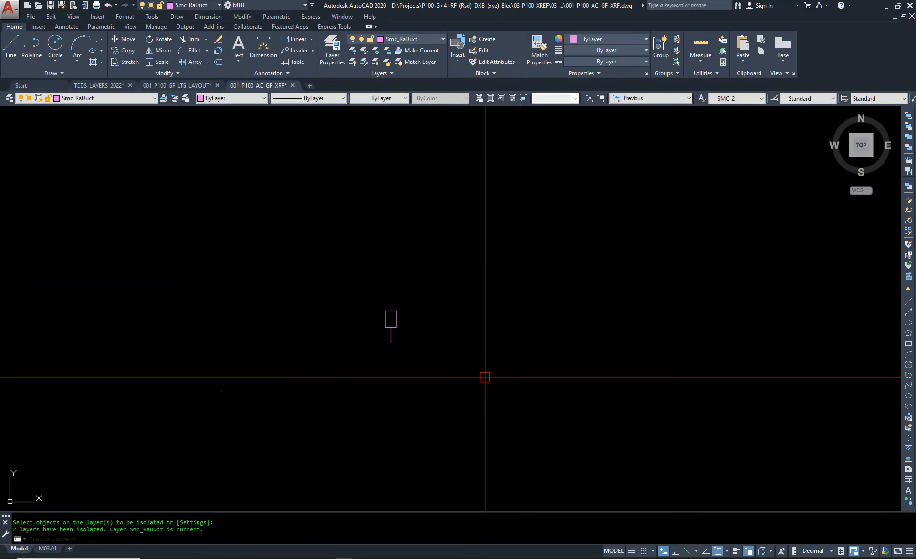
scroll(468, 334, down, 4)
scroll(417, 340, up, 3)
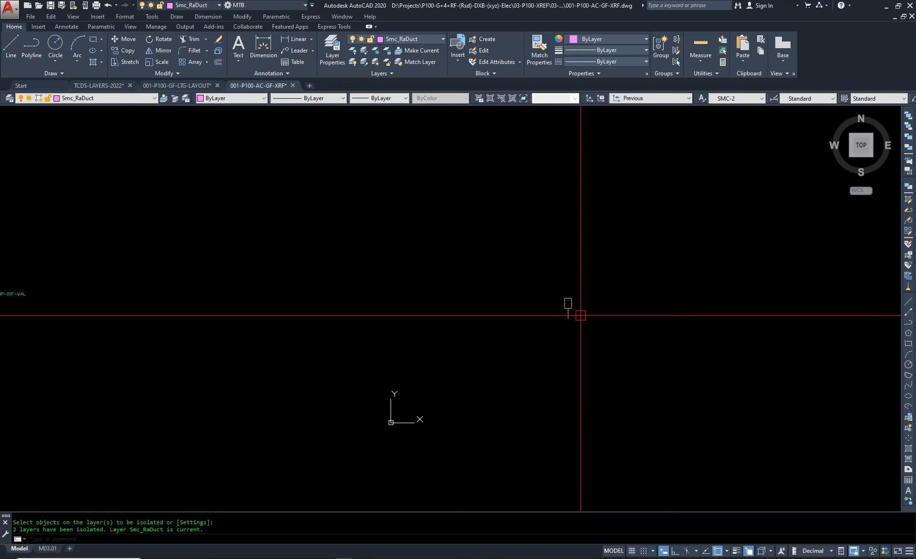
Step: Copy the SP G1 return grille with its airflow arrow to beside the E-GN-EQP-DIF-CLNG and E-GN-EQP-DIF-WAL labels
scroll(568, 308, up, 5)
text(CO)
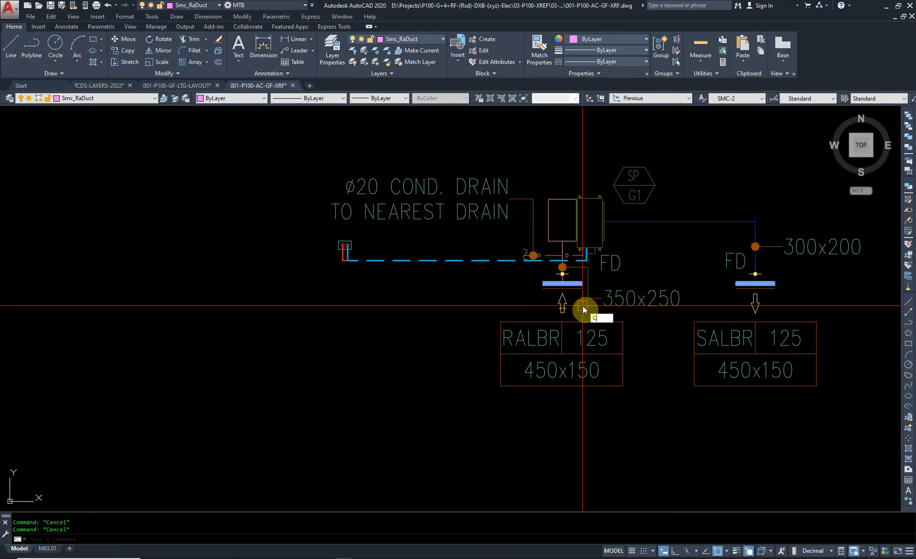
key(Return)
click(548, 285)
key(Return)
click(548, 285)
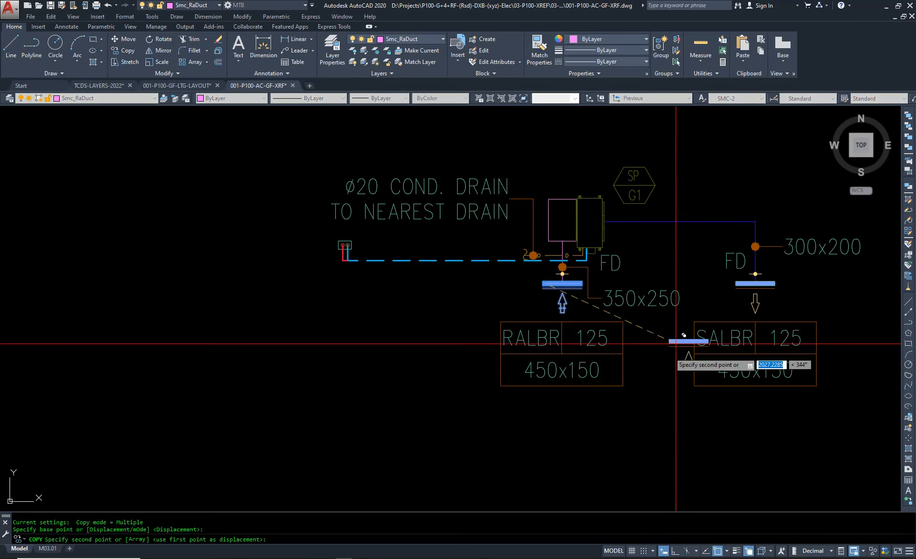
scroll(667, 342, down, 5)
scroll(315, 313, up, 5)
middle_drag(208, 355, 280, 325)
click(368, 371)
key(Escape)
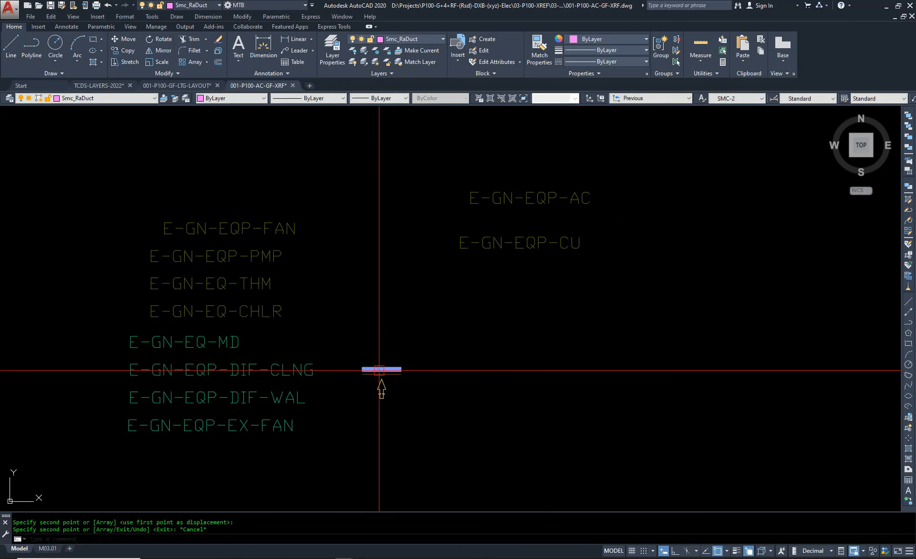
Step: Explode the grille copy beside the layer-name labels
click(380, 369)
text(x)
key(Return)
key(Escape)
Step: Isolate the layers of the grille copy and the E-GN-EQP-DIF-WAL label
key(Return)
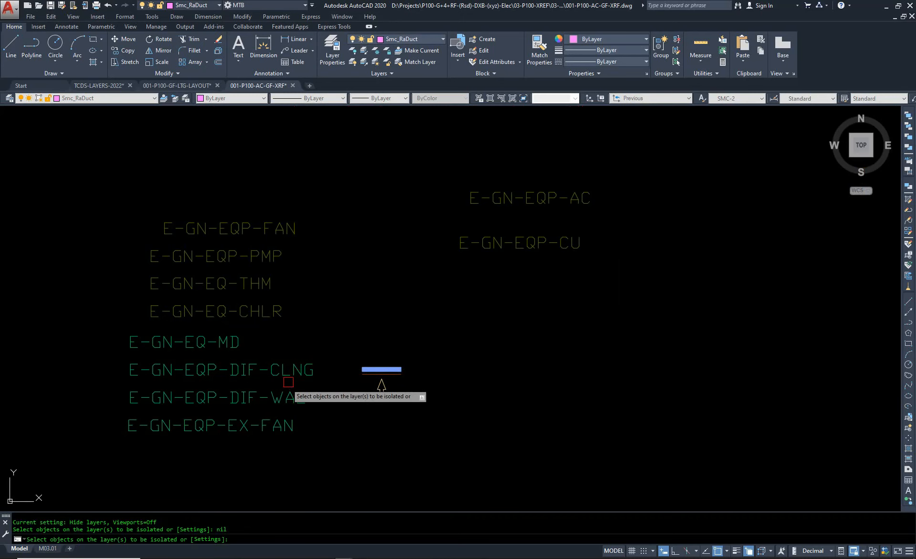
click(287, 388)
key(Return)
key(Escape)
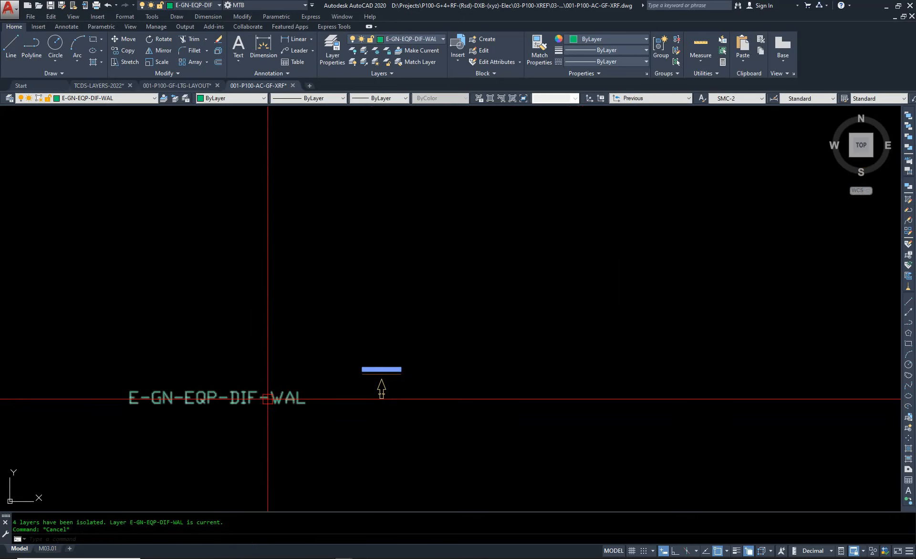
Step: Match the properties of the E-GN-EQP-DIF-WAL label onto the original SP G1 return grille
text(ma)
key(Return)
click(274, 394)
scroll(188, 341, down, 8)
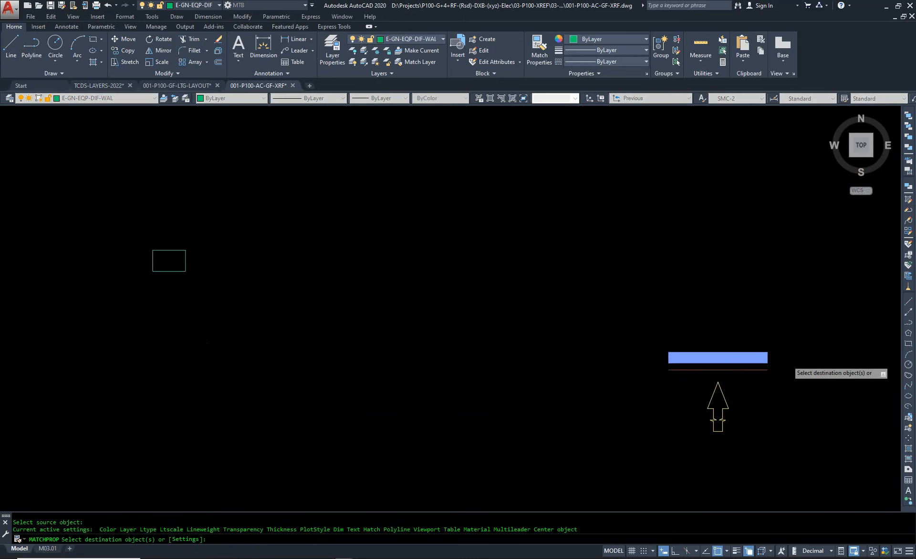
scroll(787, 361, up, 2)
click(799, 376)
click(668, 301)
key(Escape)
Step: Open the original return grille's block in the Block Editor
scroll(526, 341, down, 6)
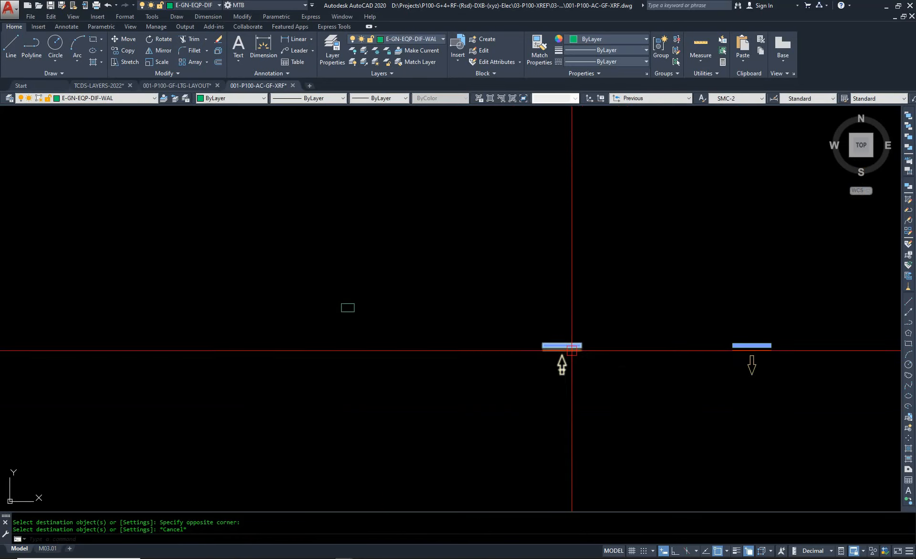
double_click(558, 346)
click(468, 351)
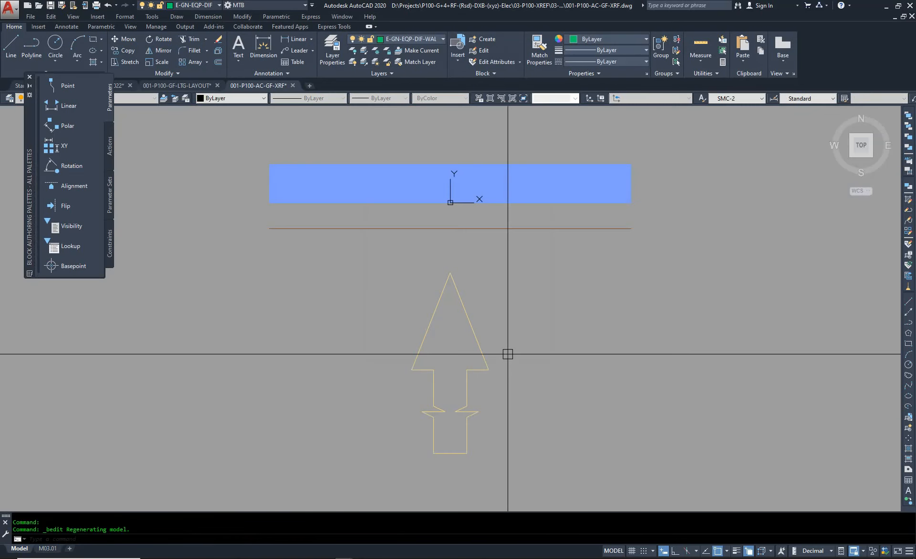
scroll(477, 332, down, 2)
text(e)
key(Return)
click(495, 316)
click(385, 412)
key(Escape)
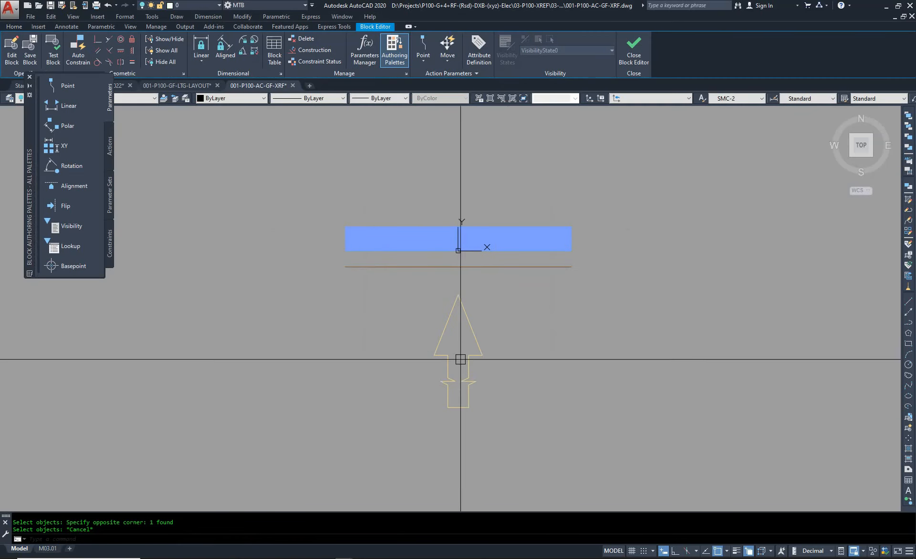
Step: Explode the nested airflow arrow below the grille in the return grille's block
click(476, 337)
key(Escape)
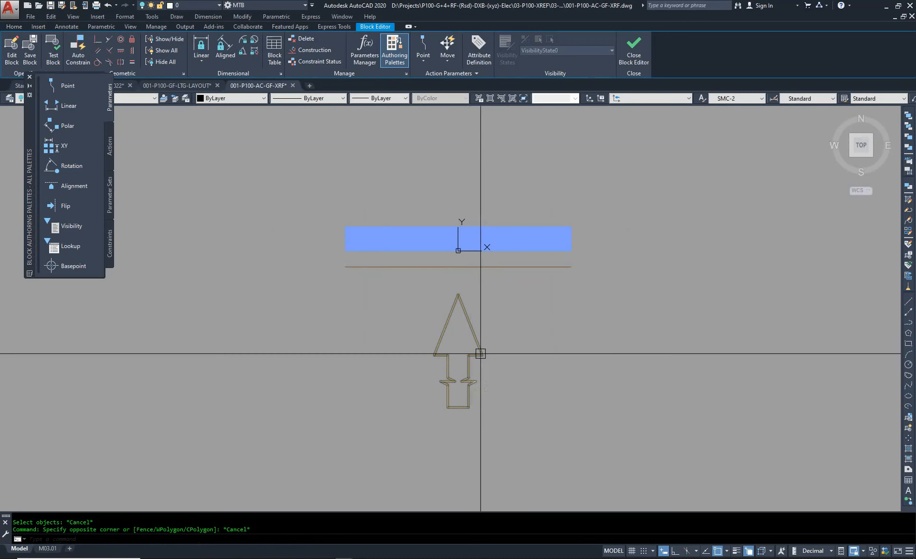
click(477, 336)
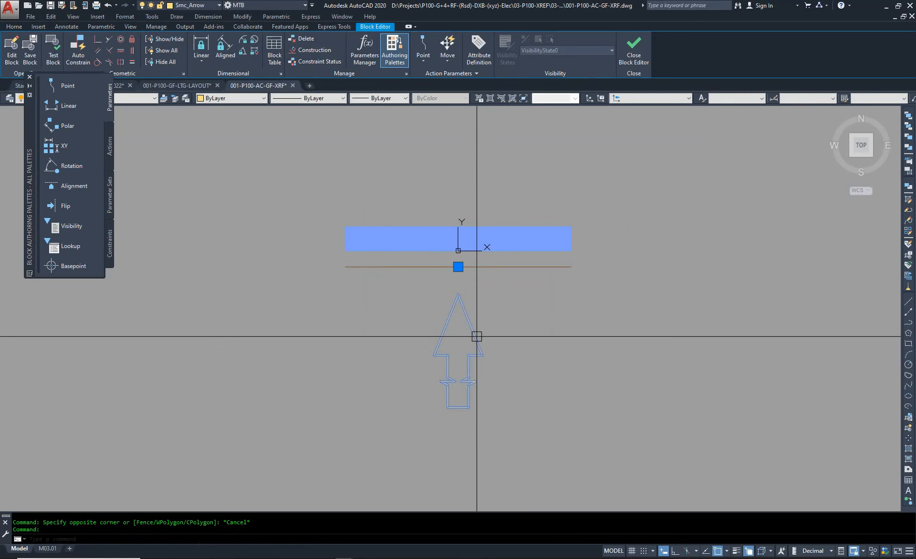
key(Escape)
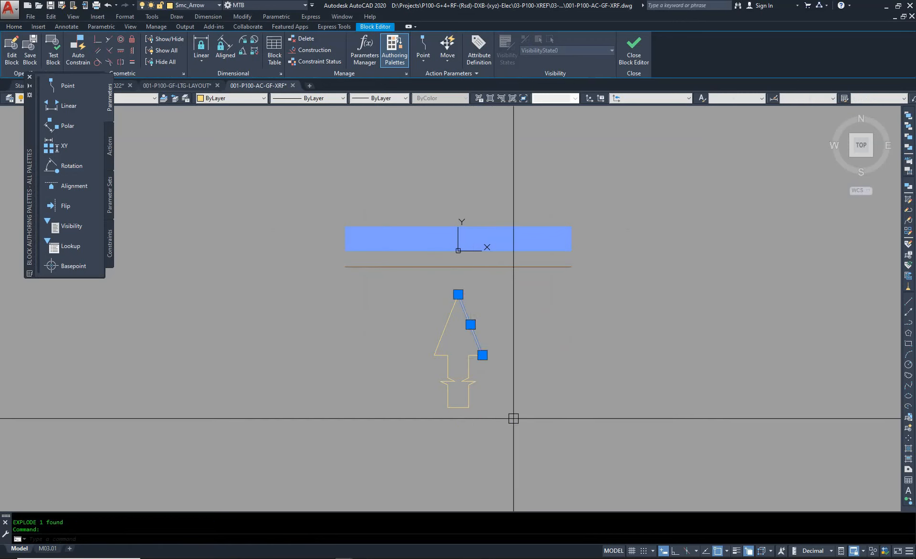
Step: Set all objects in the return grille's block to ByLayer colour and move them to layer 0
scroll(505, 331, down, 5)
click(616, 413)
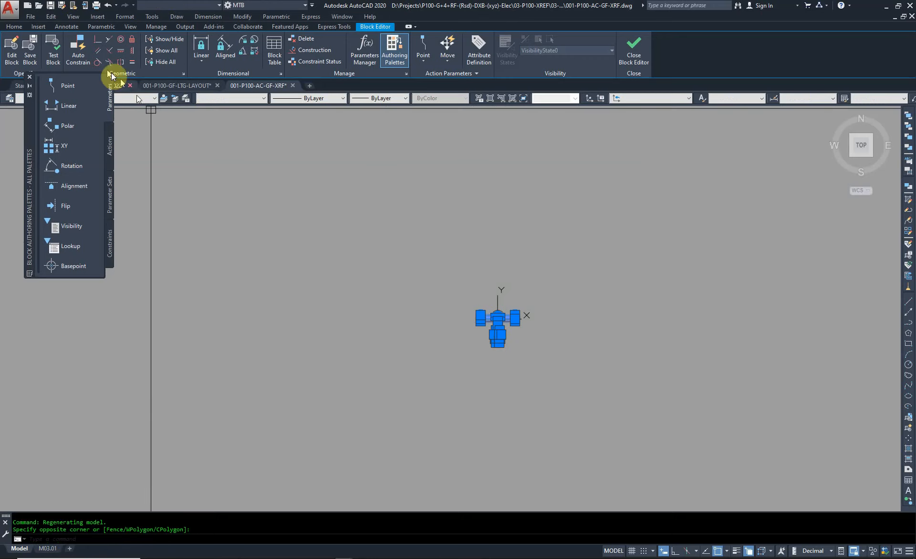
click(29, 77)
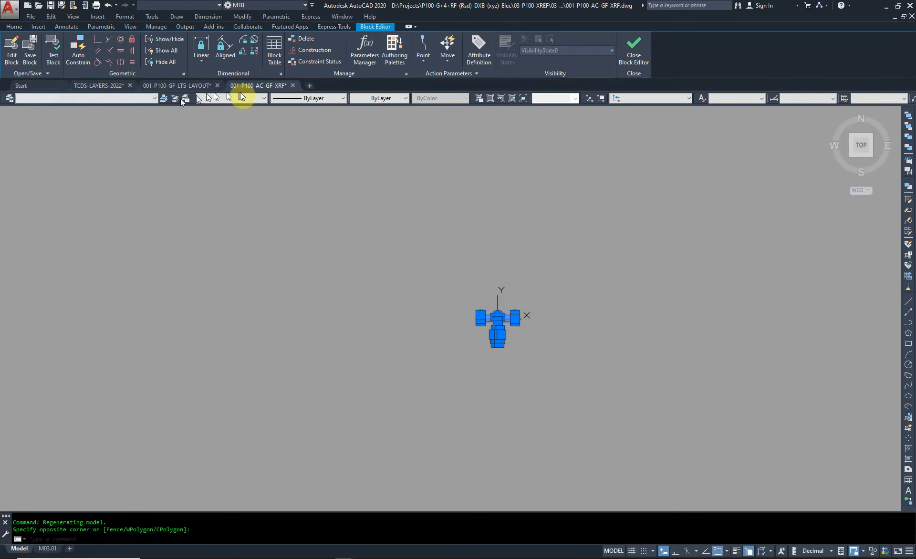
click(239, 98)
click(233, 109)
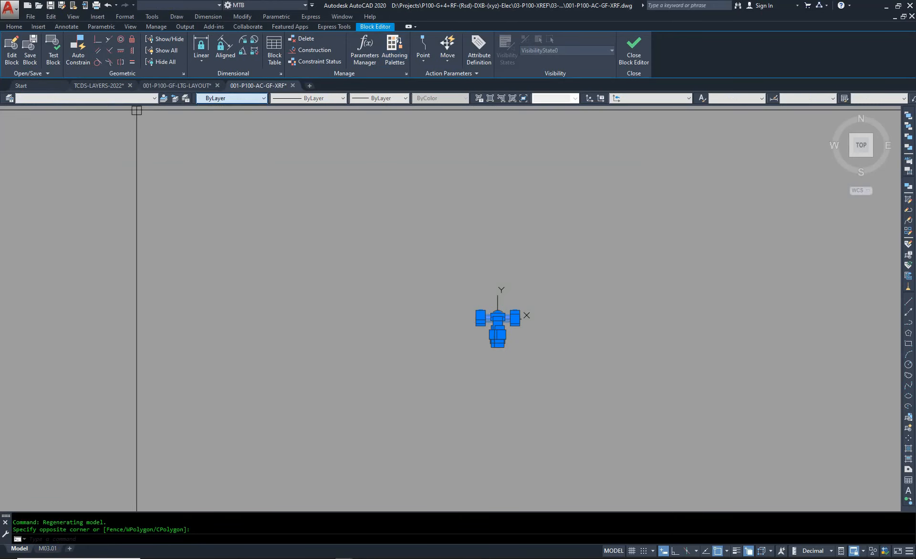
click(104, 99)
click(107, 106)
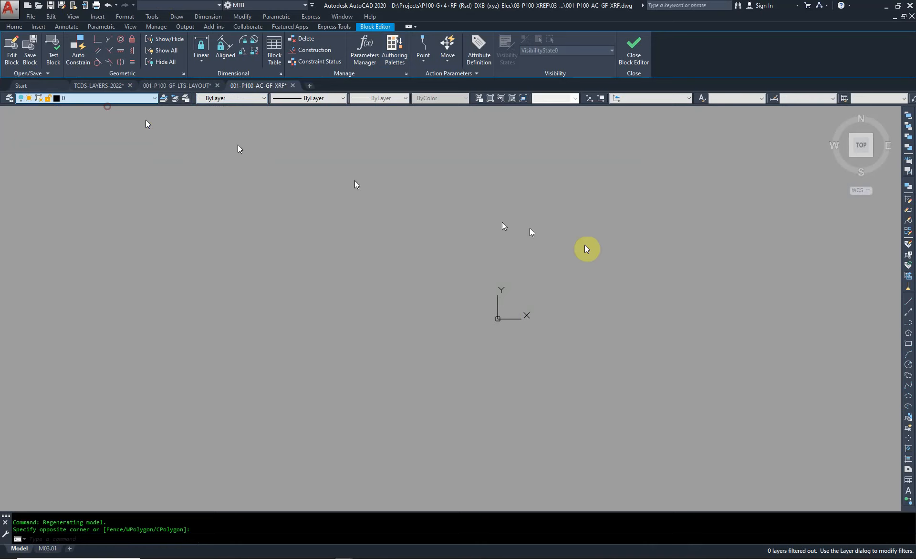
Step: Close the Block Editor and save the changes to RALBG 700x200
click(530, 248)
click(633, 50)
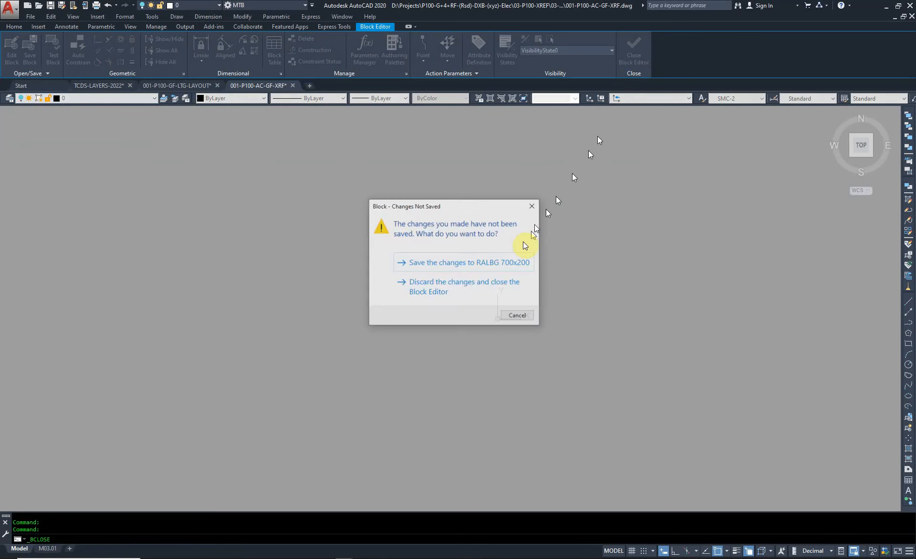
click(502, 262)
Step: Match the properties of the SP G1 return grille onto the neighbouring supply grille
scroll(572, 368, down, 4)
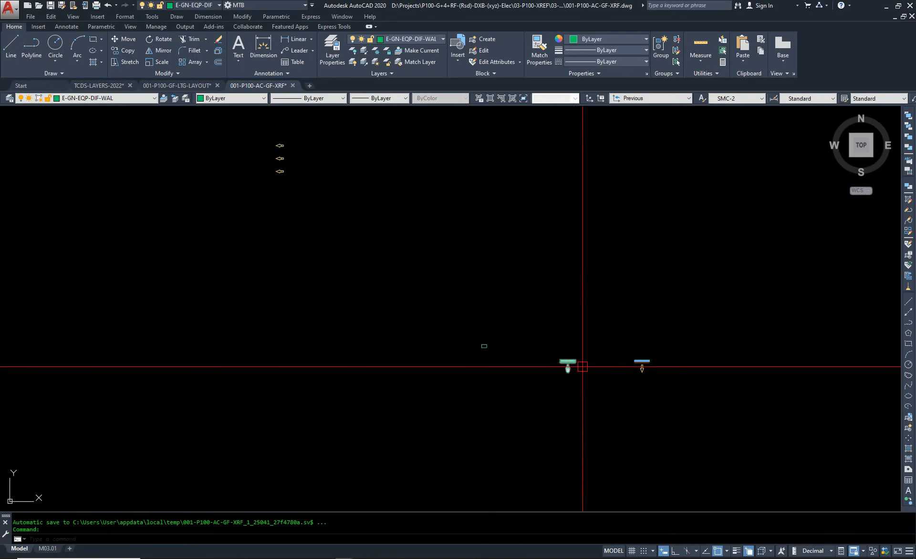
key(Escape)
scroll(582, 367, up, 4)
key(Return)
click(552, 367)
click(758, 399)
click(737, 338)
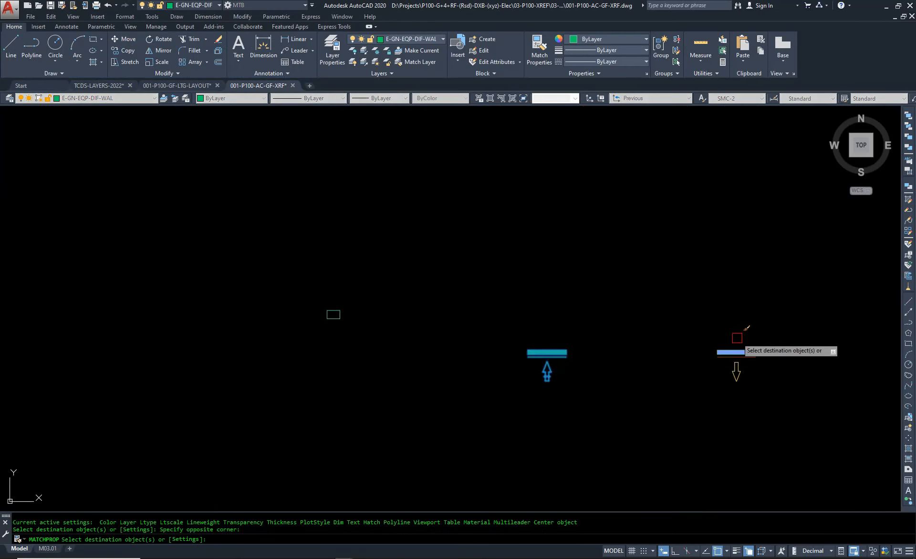
middle_drag(762, 382, 541, 397)
key(Escape)
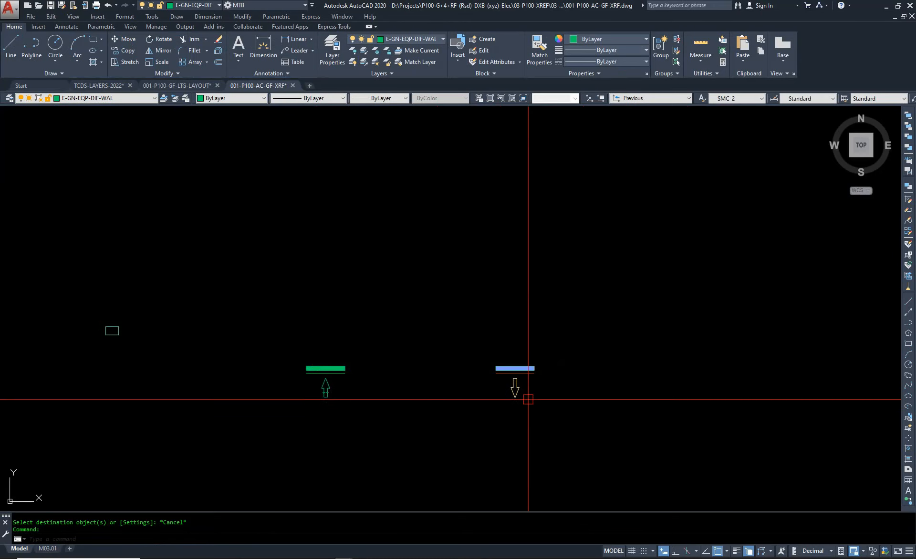
Step: Move all objects inside the SP G1 supply grille's block to layer 0 and save the block definition
double_click(515, 381)
click(450, 347)
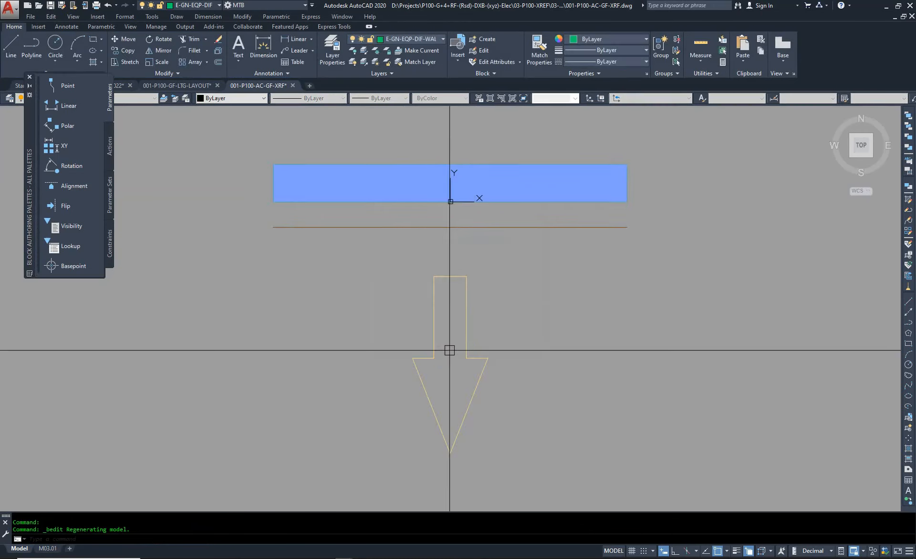
scroll(459, 362, down, 2)
drag(620, 431, 334, 255)
click(568, 413)
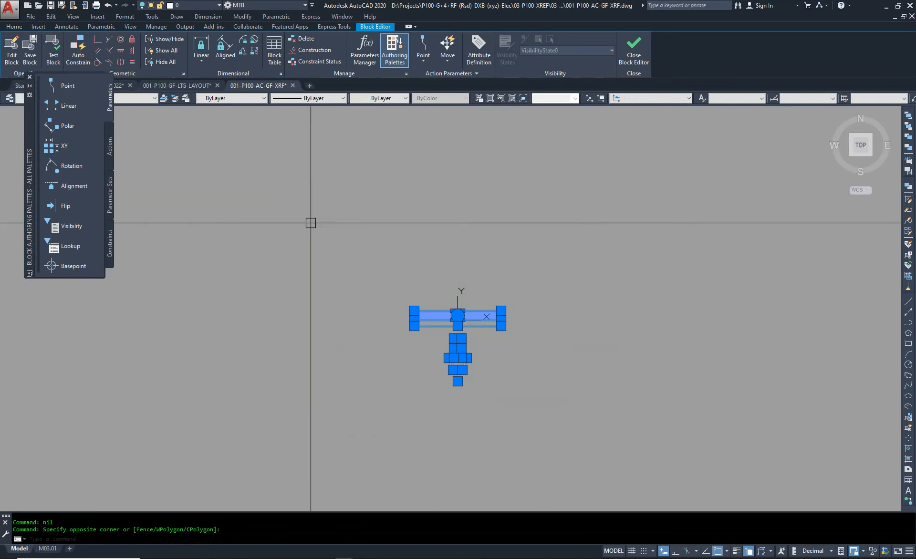
click(139, 98)
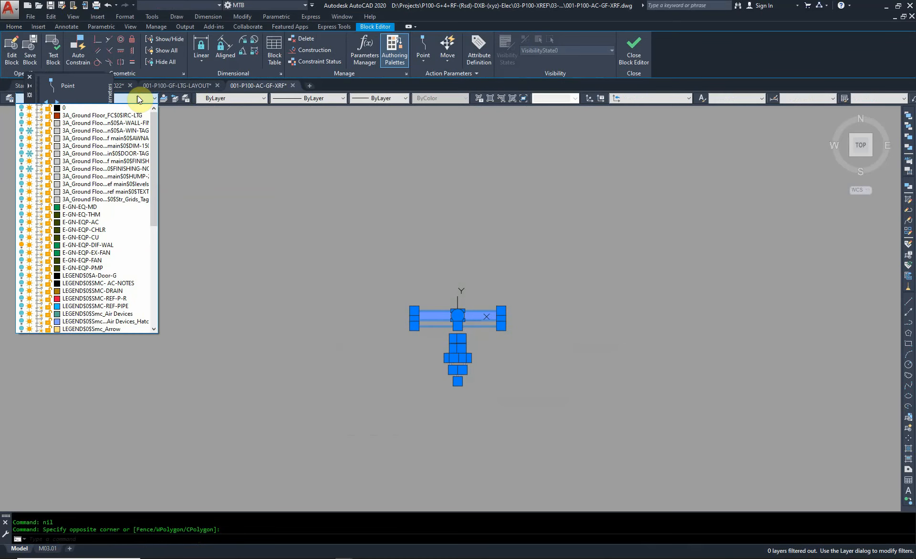
click(85, 107)
key(Return)
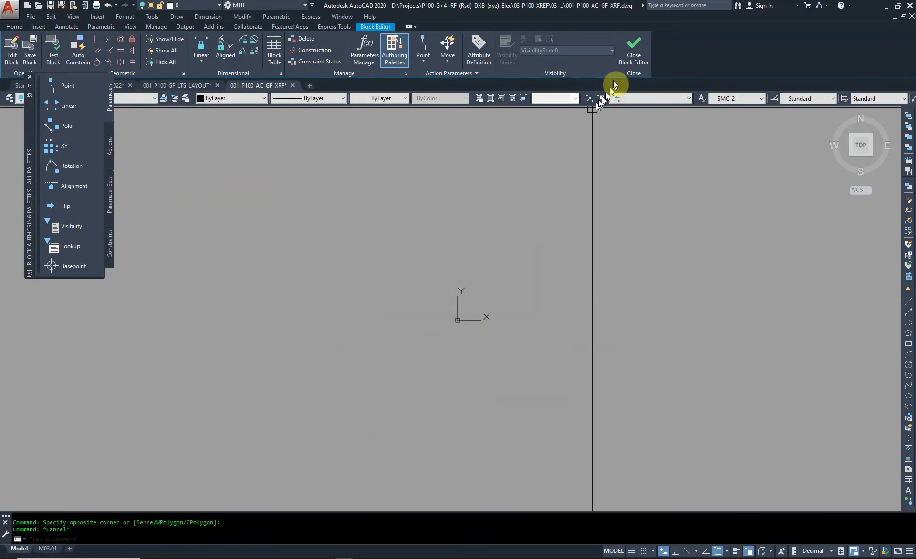
click(632, 52)
click(460, 261)
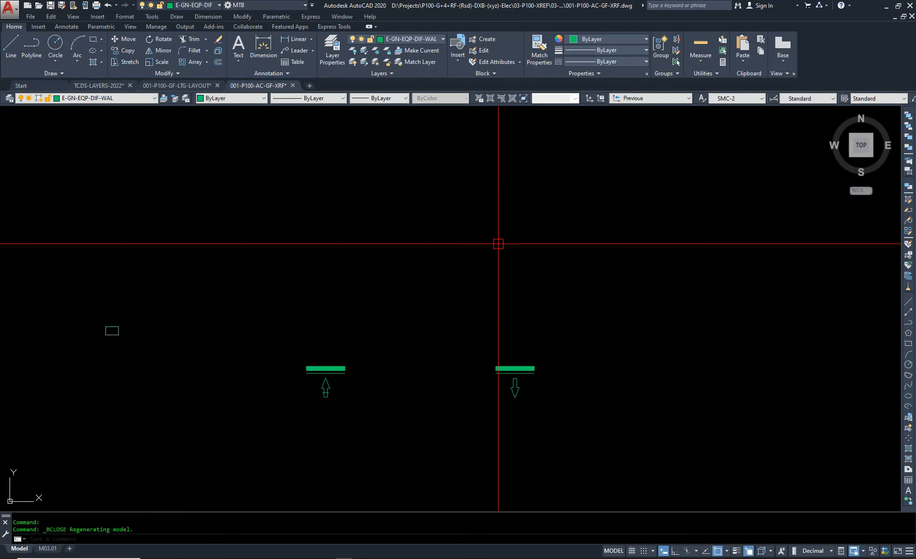
Step: Turn all the hidden layers of the drawing back on
scroll(707, 286, up, 2)
mouse_move(686, 286)
middle_down()
mouse_move(425, 339)
mouse_move(349, 336)
middle_up()
scroll(295, 274, down, 10)
scroll(401, 199, up, 6)
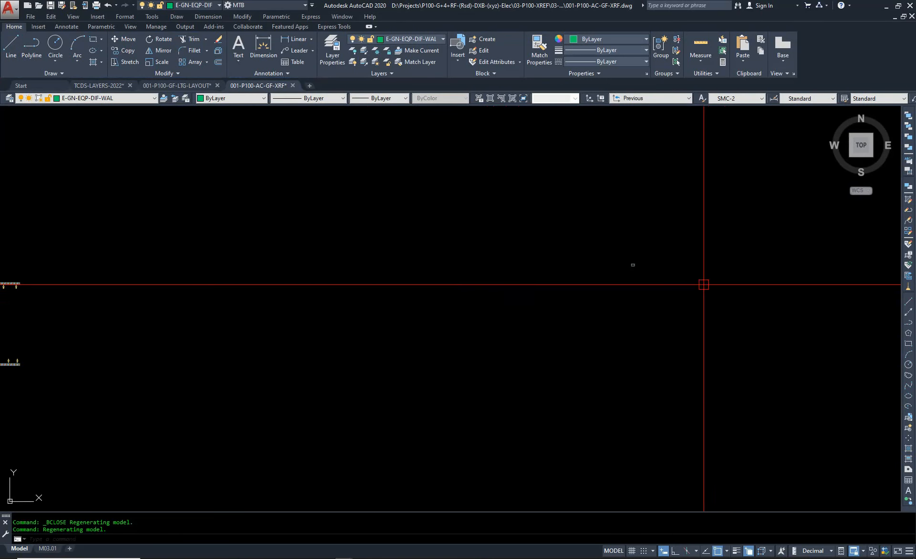
scroll(703, 284, down, 10)
scroll(518, 282, up, 8)
key(Escape)
key(Escape)
scroll(537, 276, up, 3)
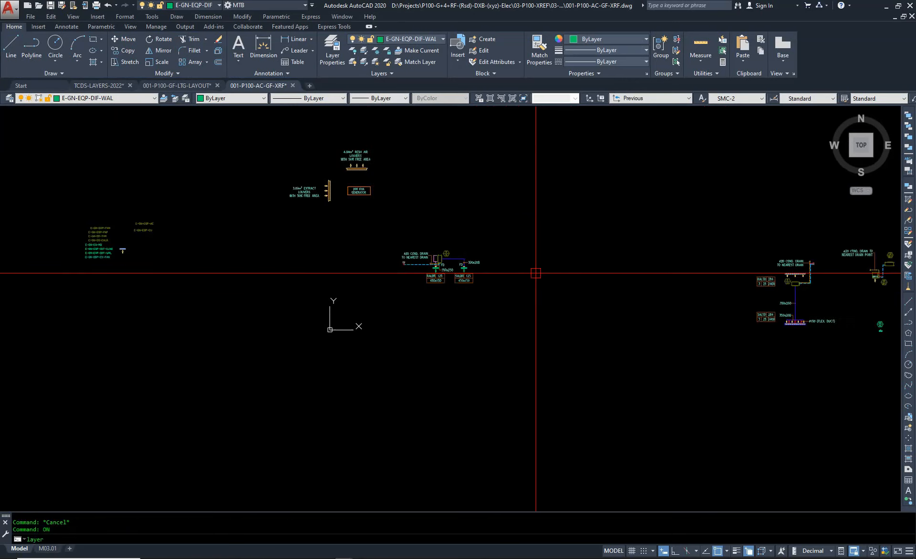
Step: Examine the grilles of the SP G1, SP G2 and SP G3 units across the drawing
scroll(493, 307, up, 2)
scroll(508, 338, down, 1)
scroll(506, 337, down, 1)
scroll(506, 337, down, 3)
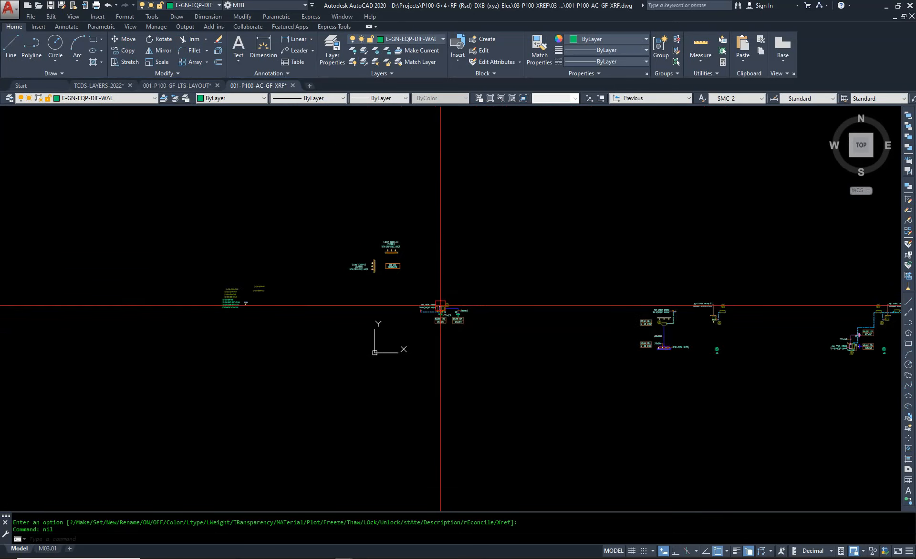
scroll(402, 307, up, 4)
scroll(286, 307, up, 5)
middle_drag(286, 306, 398, 359)
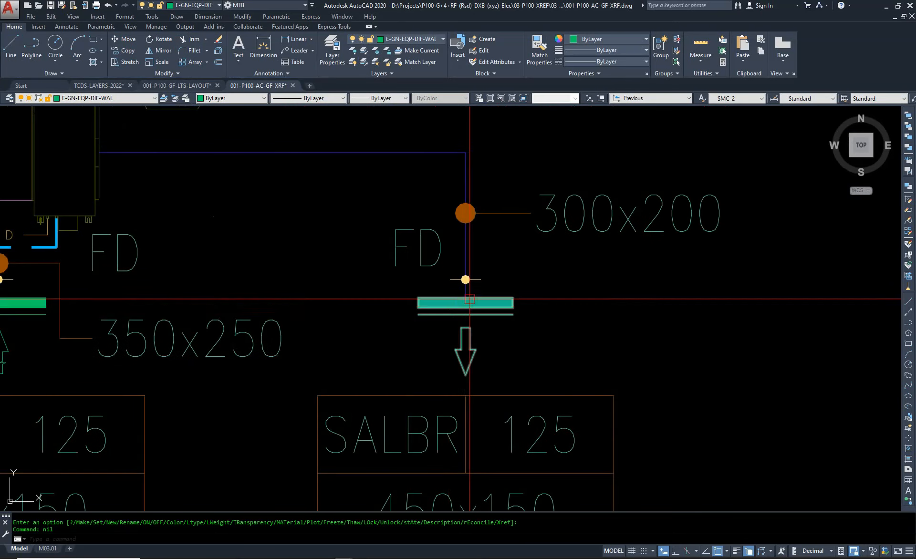
scroll(479, 291, down, 4)
scroll(472, 348, up, 3)
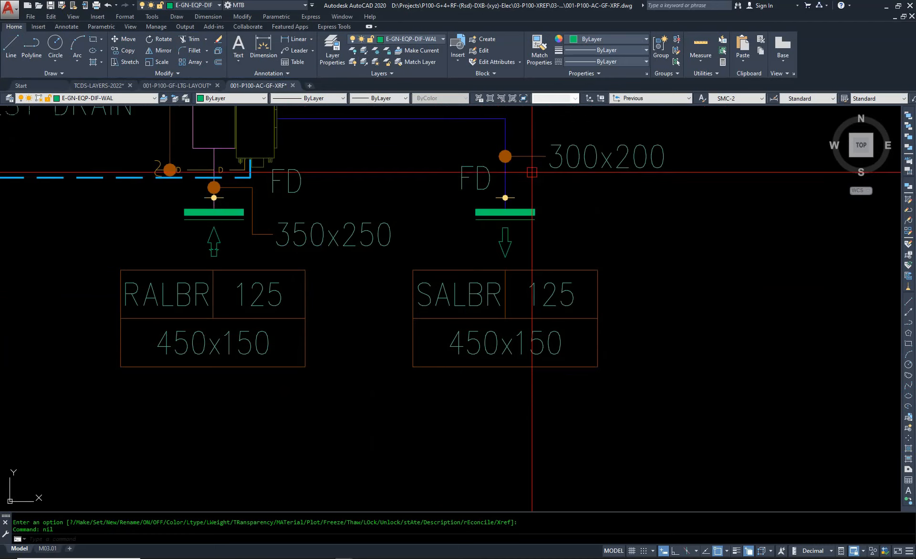
scroll(217, 238, down, 6)
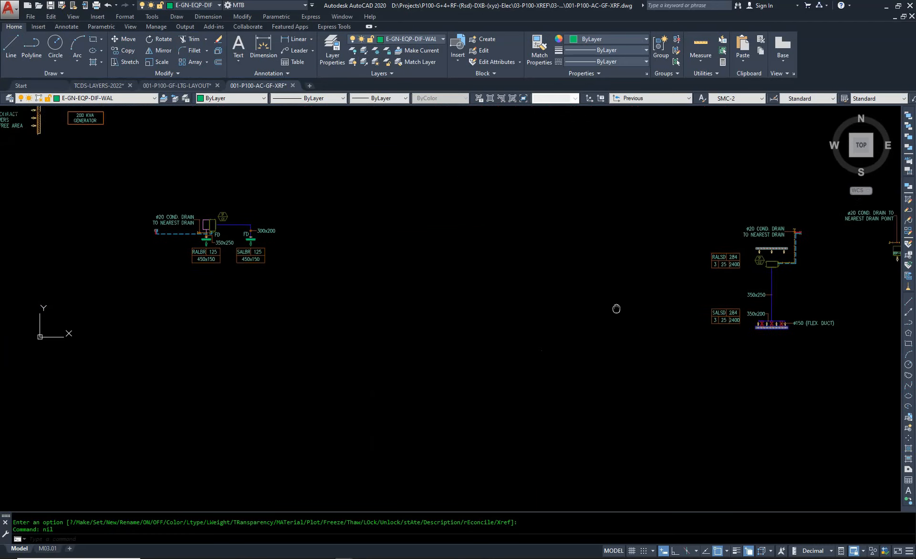
scroll(629, 315, up, 5)
scroll(418, 317, down, 4)
scroll(421, 308, up, 5)
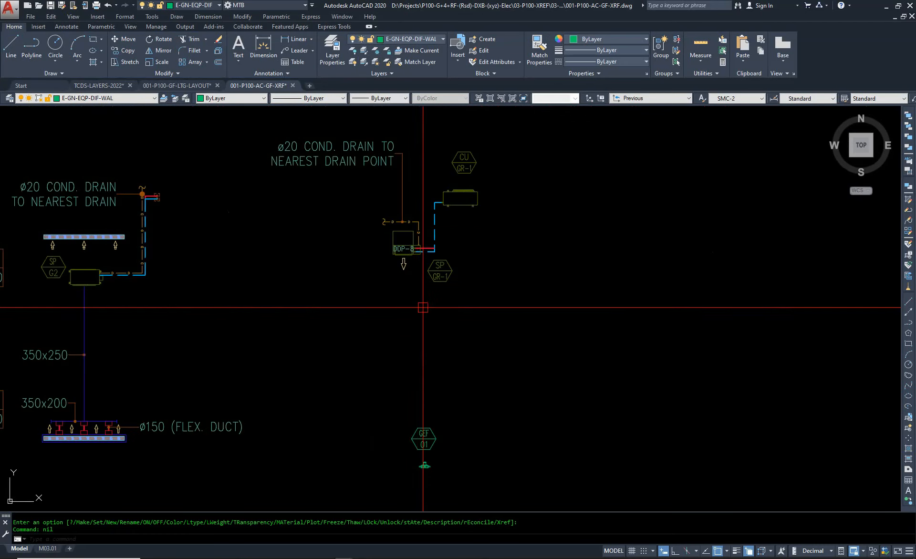
scroll(381, 320, down, 5)
middle_drag(689, 370, 449, 393)
scroll(523, 373, up, 6)
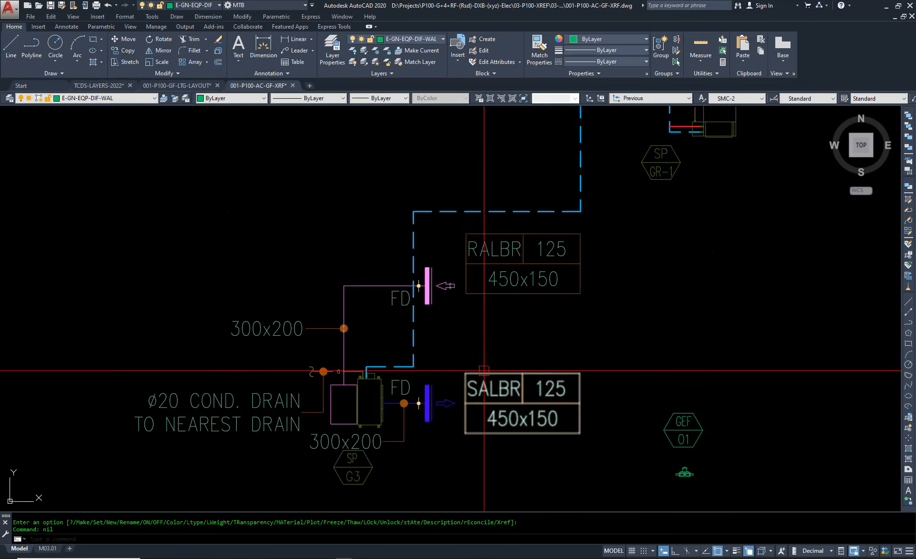
Step: Check which layers the SALBR supply grille and the RALBR return grille of SP G3 are on
click(420, 394)
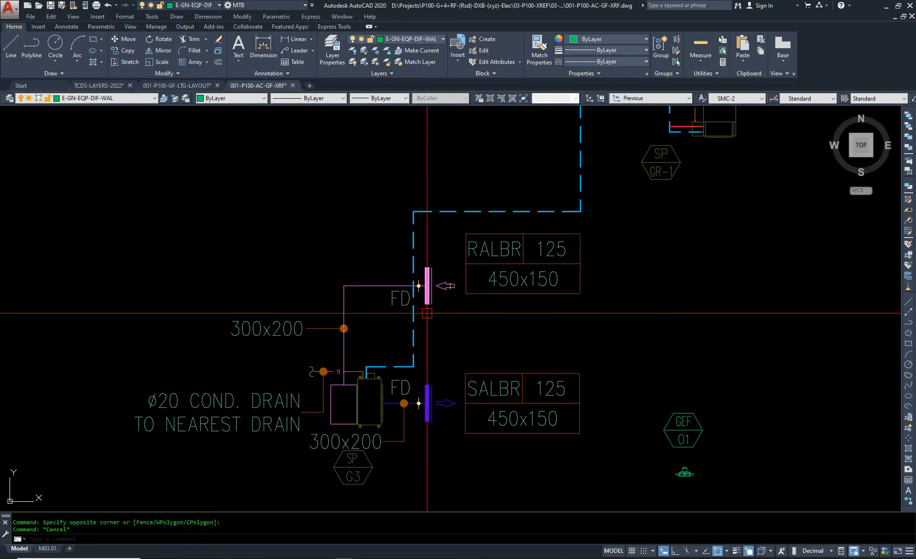
key(Escape)
click(427, 385)
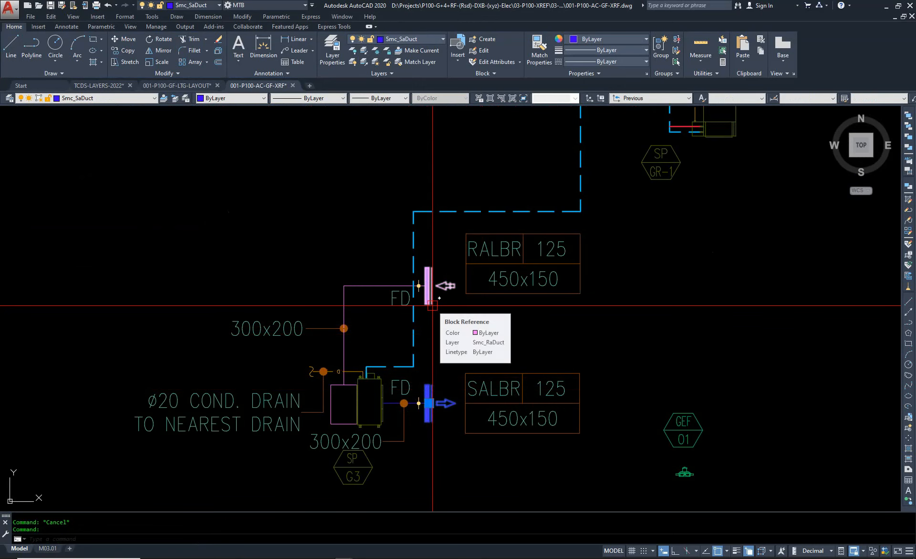
scroll(429, 307, down, 8)
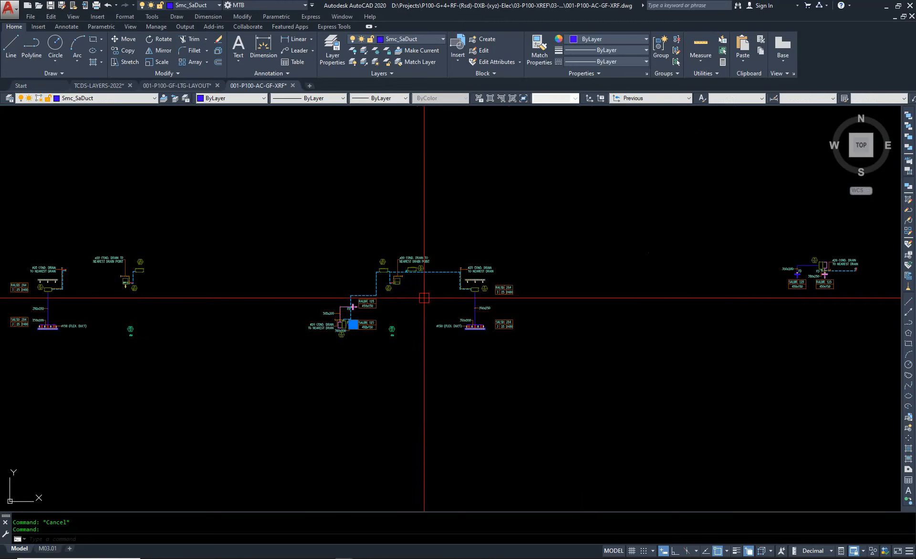
scroll(229, 322, up, 10)
key(Escape)
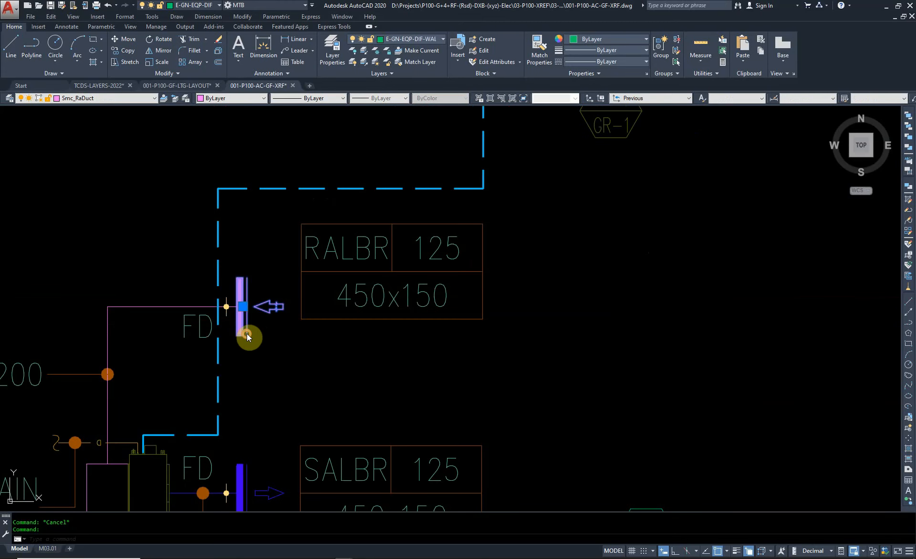
double_click(247, 335)
key(Escape)
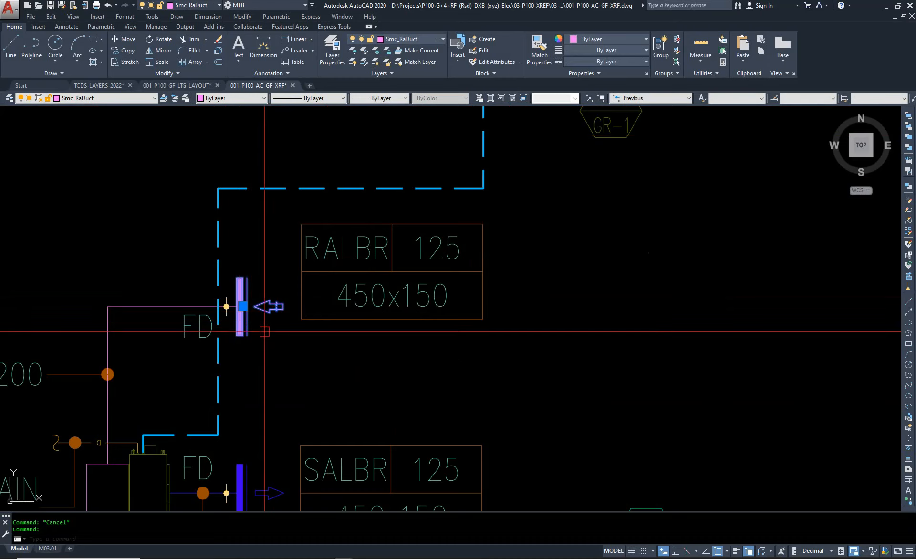
scroll(593, 348, down, 10)
key(Escape)
scroll(262, 357, up, 2)
scroll(258, 355, up, 3)
text(MA)
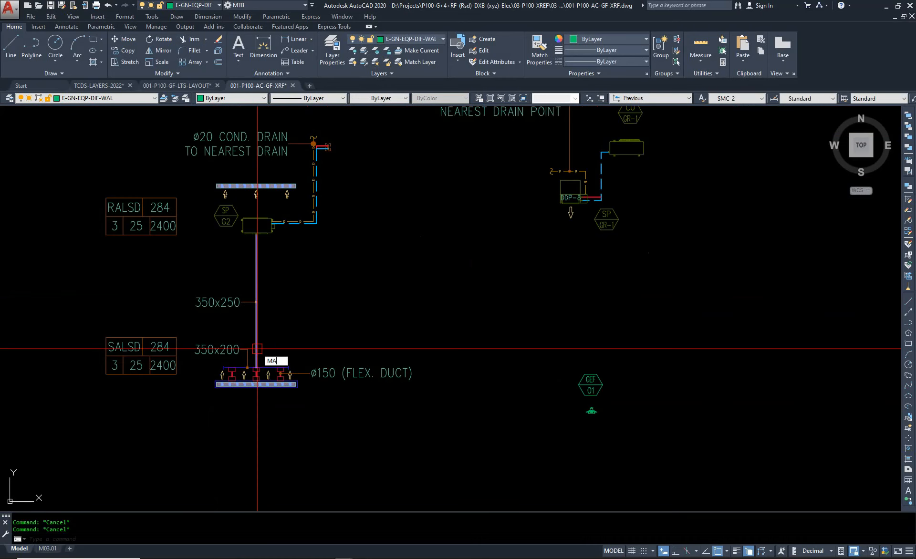
key(Escape)
scroll(264, 323, down, 3)
text(I)
key(Escape)
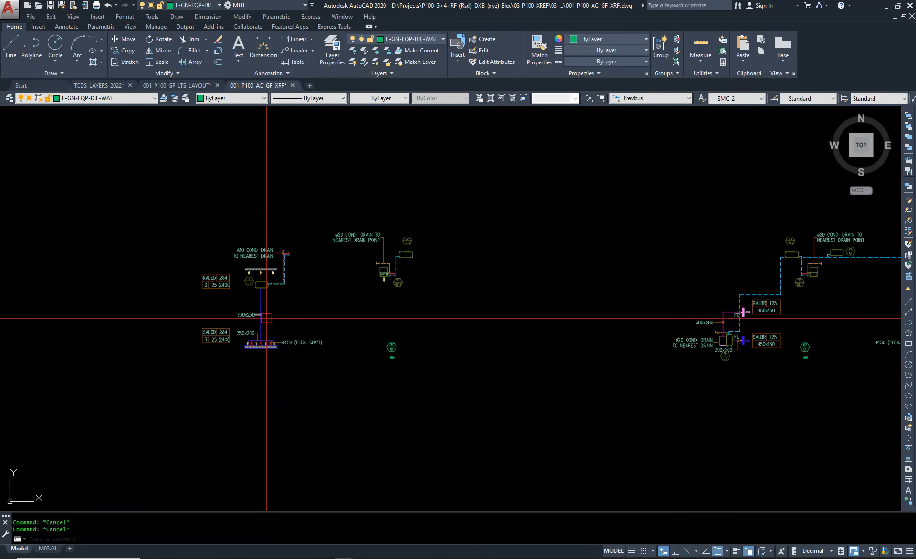
Step: Isolate the layers of the green wall grille at SP G1 and of the RALBR and SALBR grilles at SP G3
text(IS)
key(Return)
scroll(268, 340, up, 2)
scroll(236, 323, down, 2)
scroll(380, 267, up, 1)
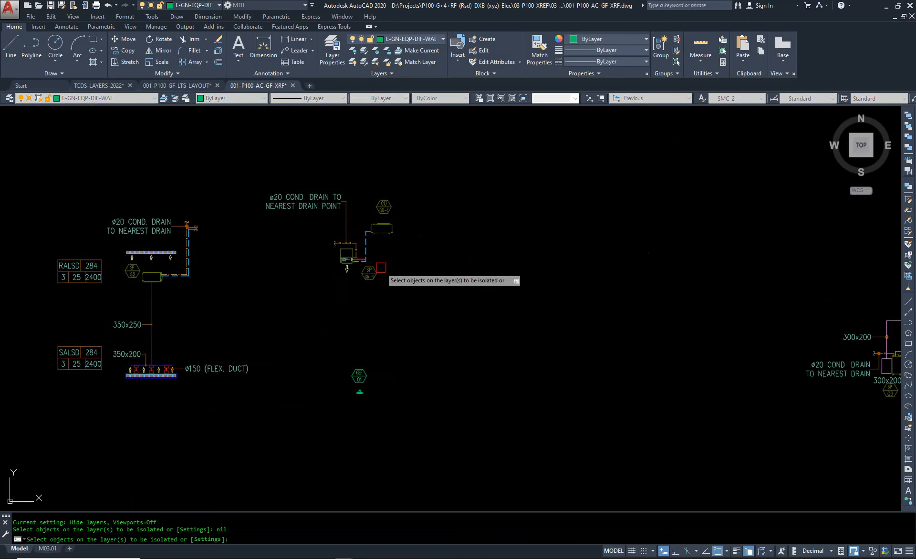
scroll(349, 282, down, 2)
scroll(267, 326, up, 4)
scroll(306, 309, down, 5)
middle_drag(163, 325, 357, 333)
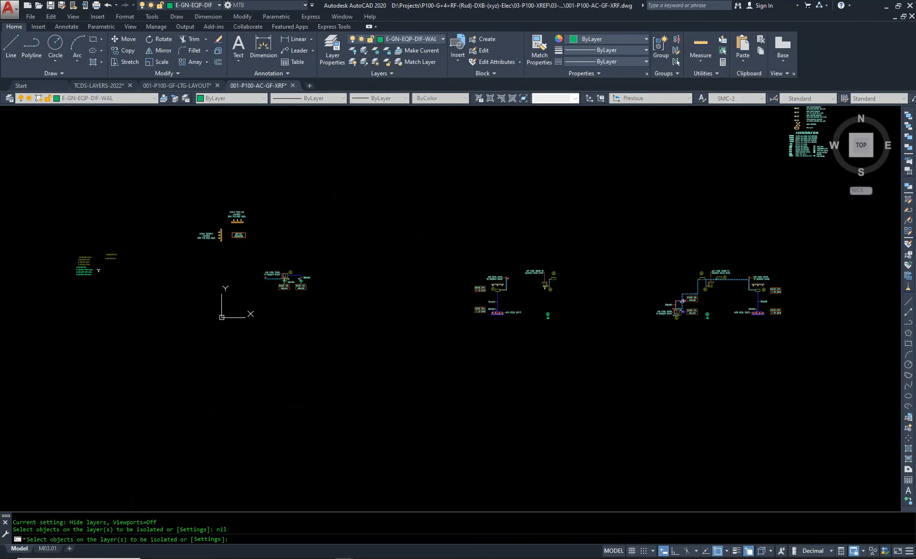
scroll(262, 274, up, 2)
scroll(373, 279, up, 7)
scroll(215, 373, down, 6)
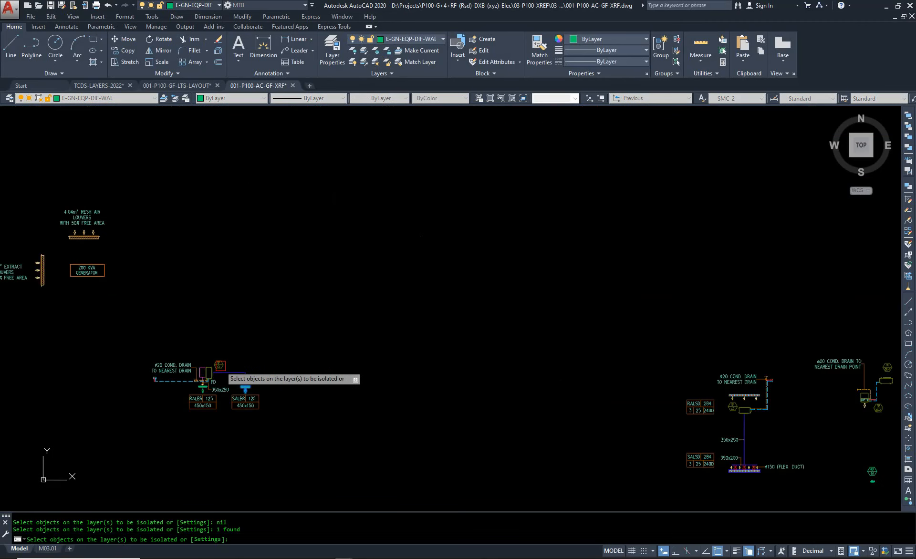
scroll(474, 374, down, 2)
scroll(650, 362, up, 7)
scroll(385, 362, down, 6)
scroll(433, 398, up, 7)
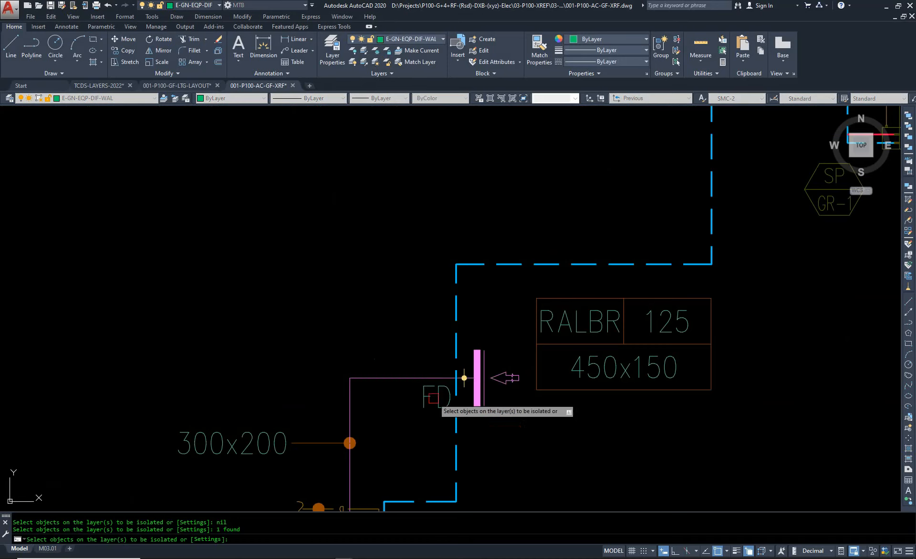
scroll(488, 393, down, 4)
click(476, 420)
scroll(476, 419, up, 4)
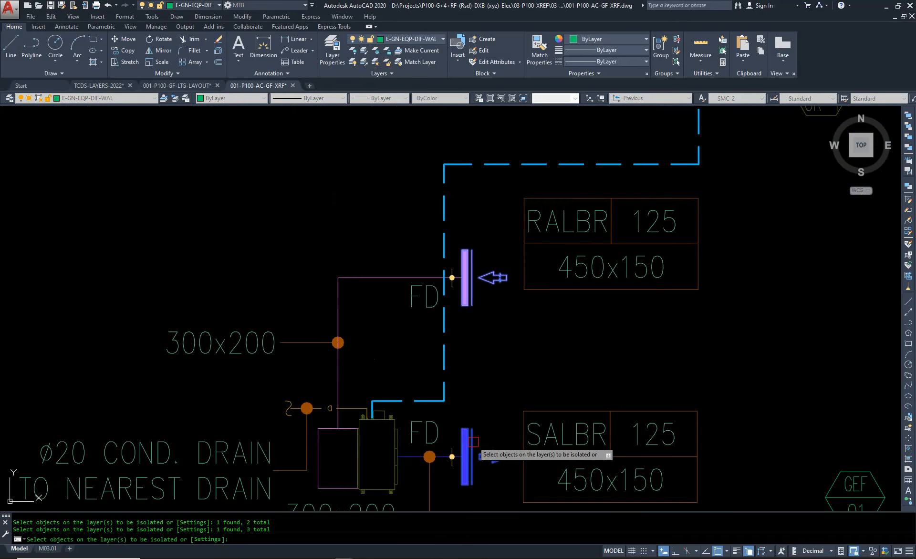
key(Return)
Step: Match the SALBR and RALBR grilles of SP G3 to the green wall grilles on layer E-GN-EQP-DIF-WAL
scroll(435, 331, down, 10)
text(ma)
key(Return)
scroll(315, 346, up, 8)
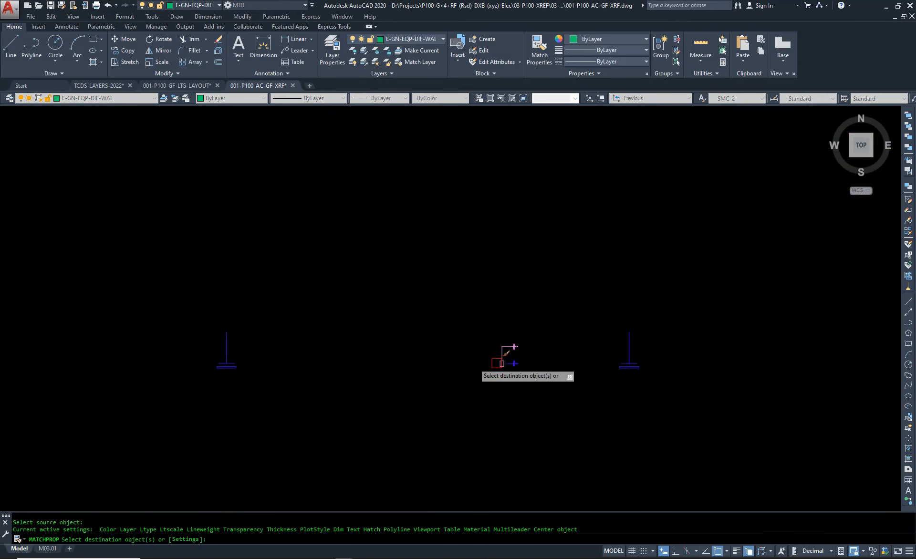
scroll(481, 368, up, 5)
click(501, 358)
click(382, 263)
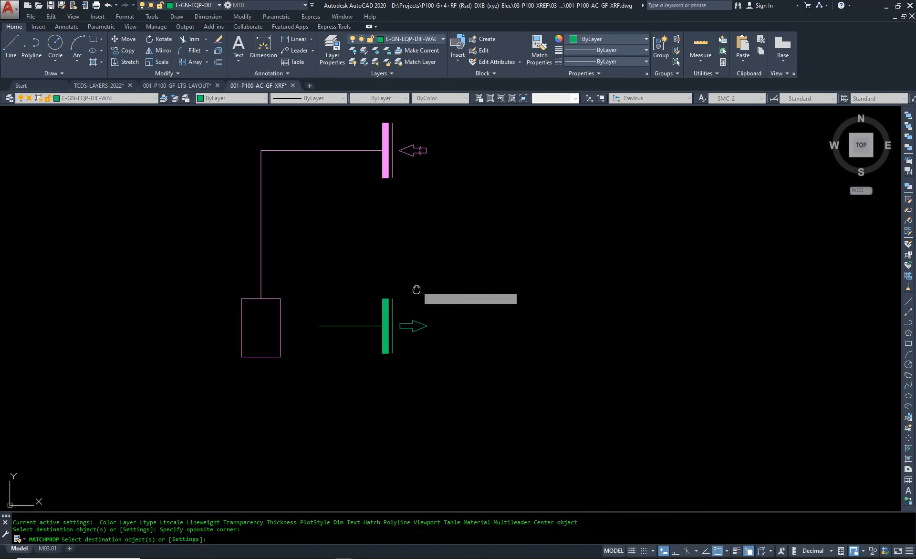
middle_drag(417, 290, 428, 373)
click(461, 283)
click(429, 214)
key(Escape)
key(Escape)
scroll(357, 378, down, 8)
key(Escape)
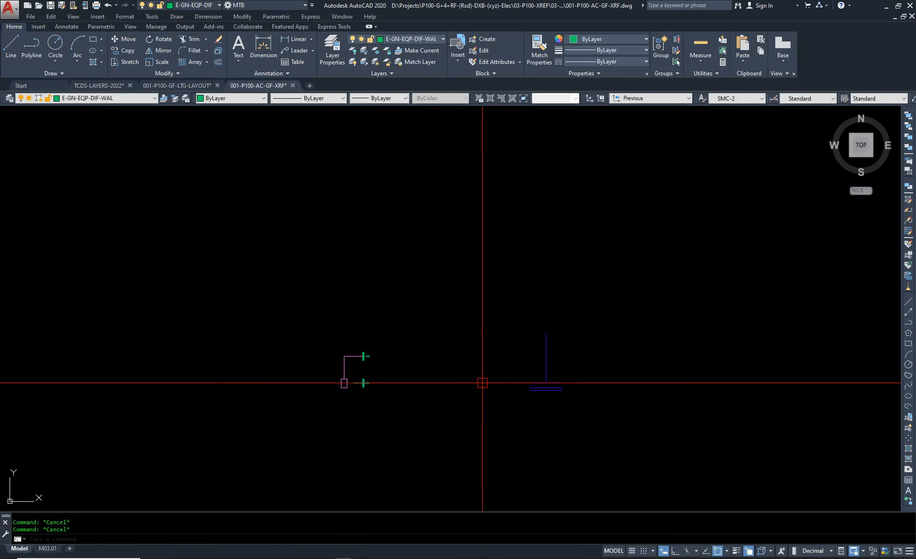
text(MA)
scroll(519, 373, down, 3)
key(Return)
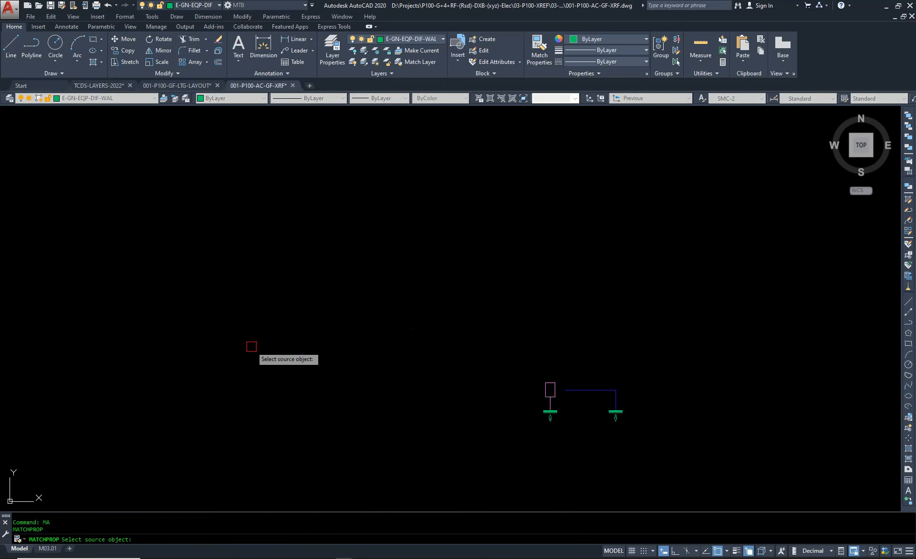
click(564, 410)
scroll(326, 346, down, 4)
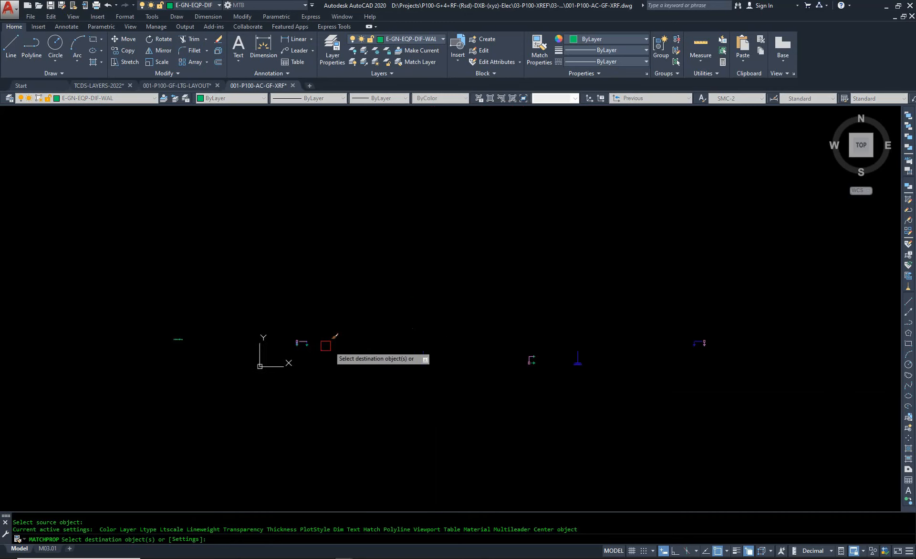
key(Escape)
key(Escape)
Step: Match the short supply duct at the SP G3 supply grille to the properties of the blue SP G1 supply duct
scroll(545, 381, down, 4)
scroll(296, 359, up, 7)
text(MA)
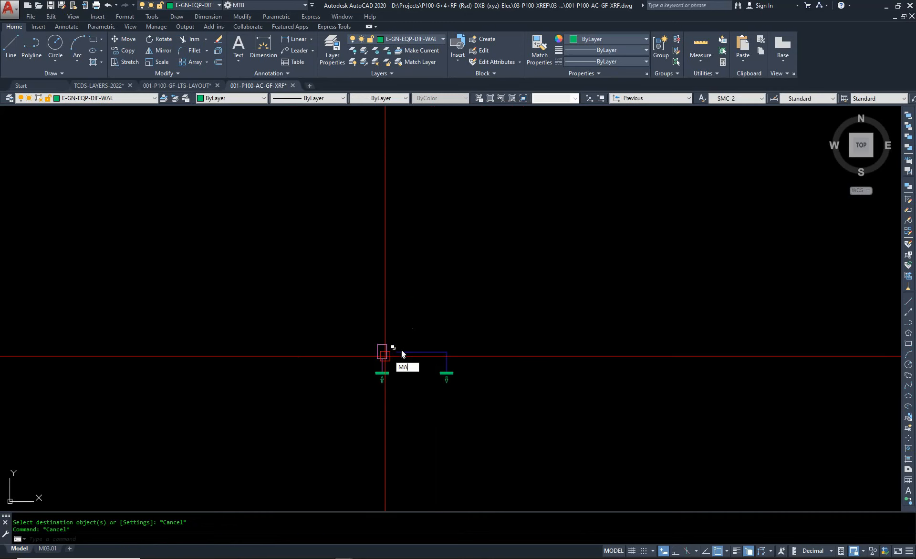
key(Return)
click(383, 353)
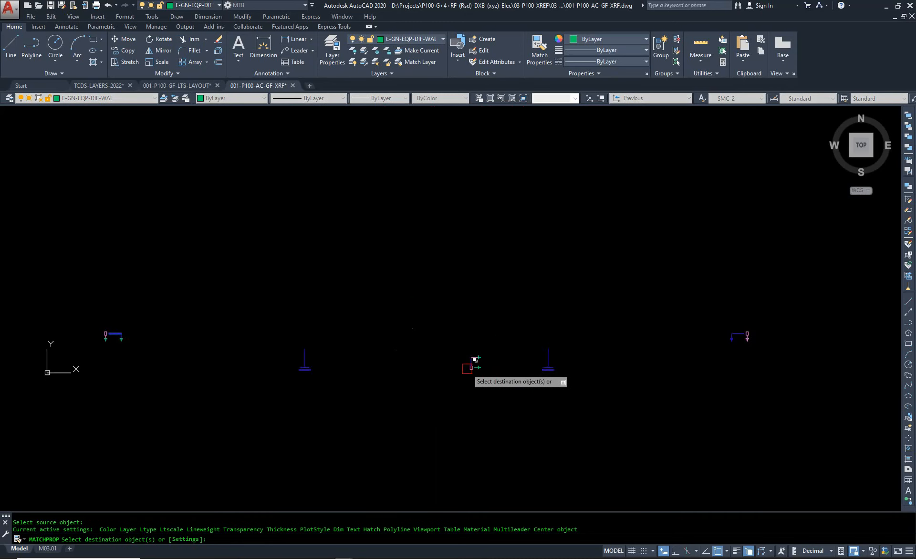
key(Escape)
scroll(543, 352, up, 2)
Step: Match the RALBR and SALBR grilles of the far-east SP G1 unit to the green SP G3 supply grille
text(M)
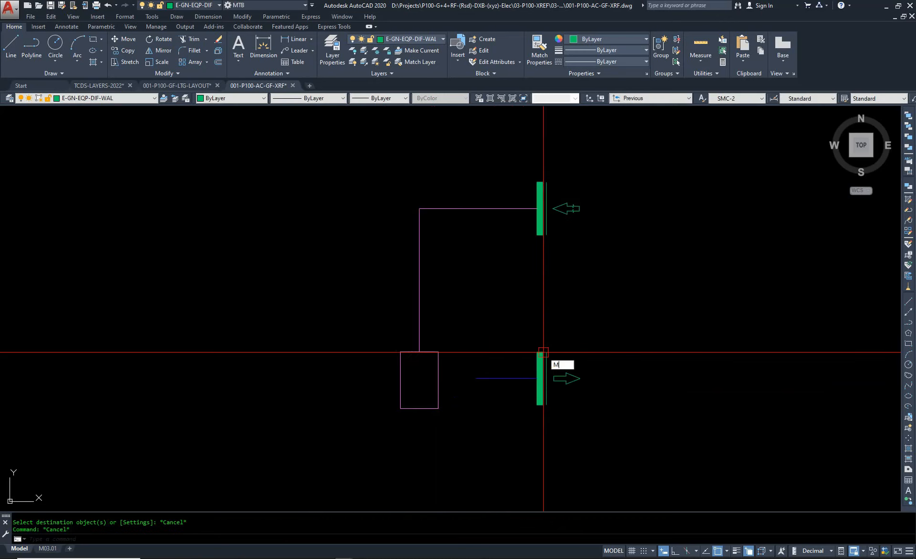
text(A)
key(Return)
click(543, 352)
scroll(363, 337, down, 5)
scroll(587, 340, up, 4)
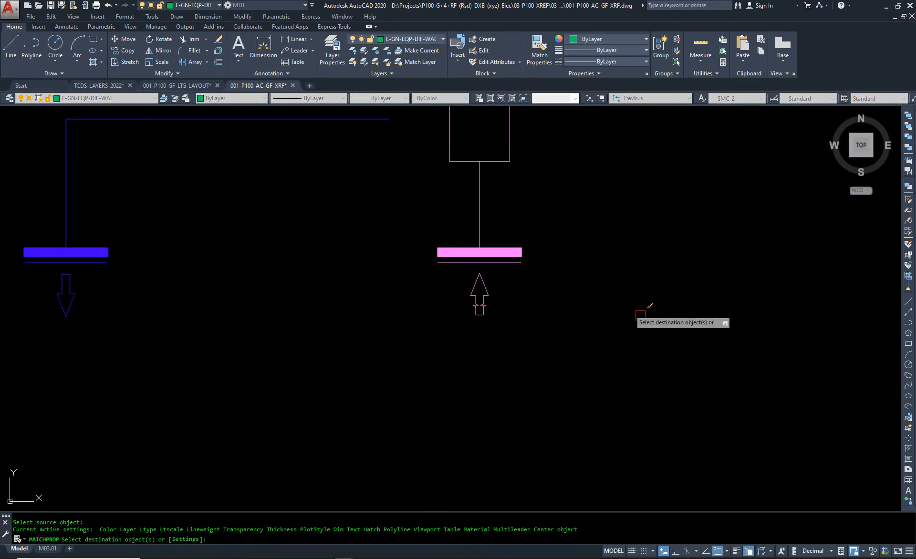
click(574, 289)
scroll(500, 338, down, 1)
click(151, 387)
scroll(297, 337, down, 6)
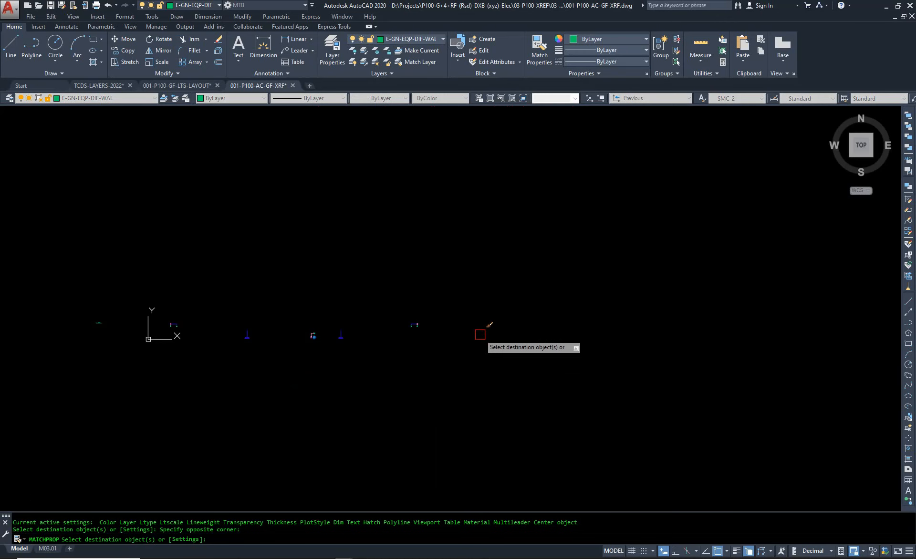
scroll(324, 344, up, 4)
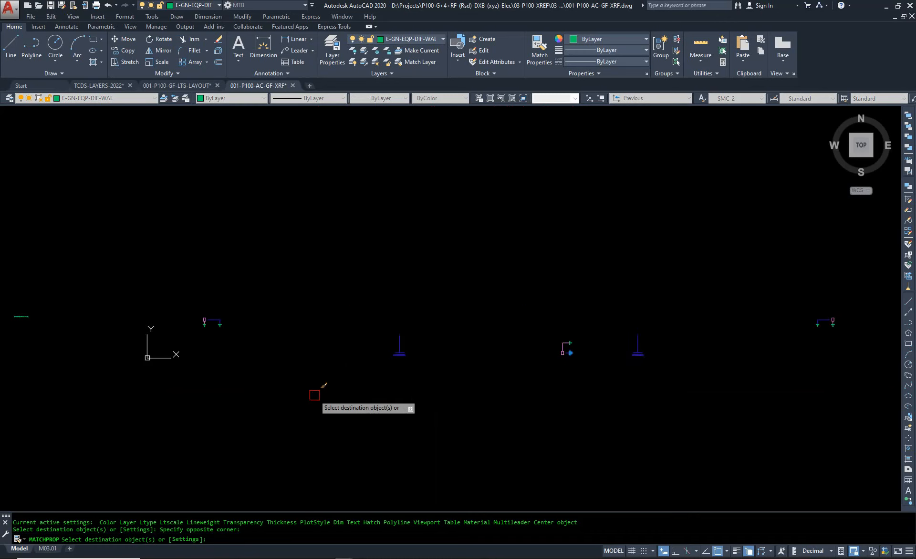
key(Escape)
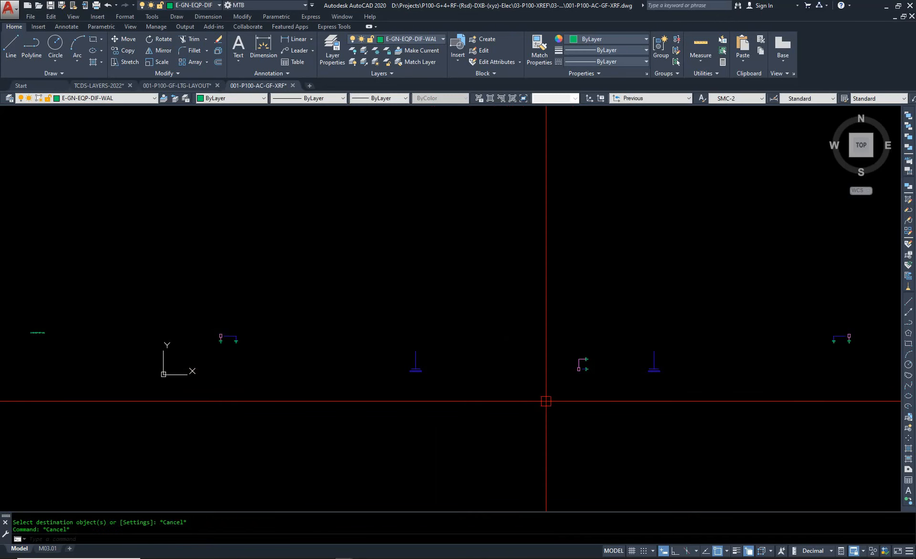
Step: Turn all the hidden layers back on and examine the wall grilles and louvers across the drawing
key(Return)
scroll(572, 370, up, 5)
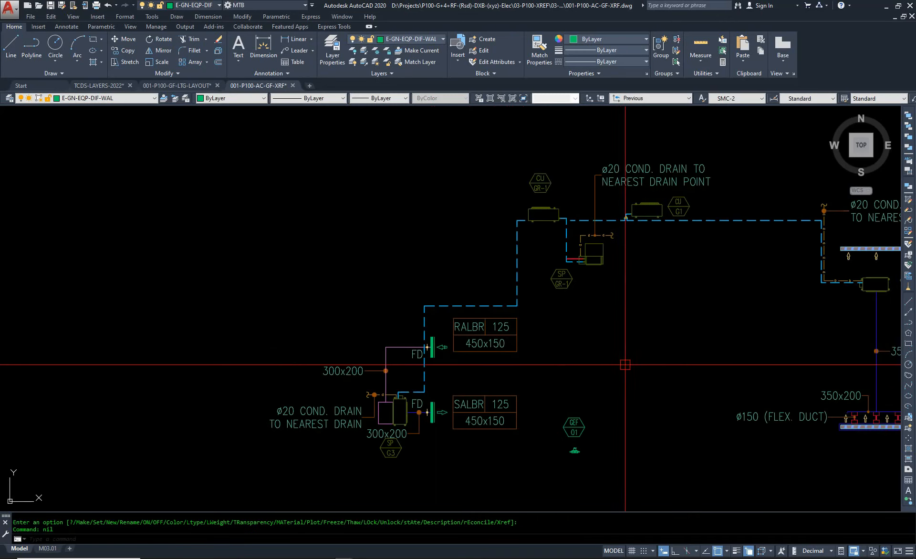
scroll(394, 321, down, 6)
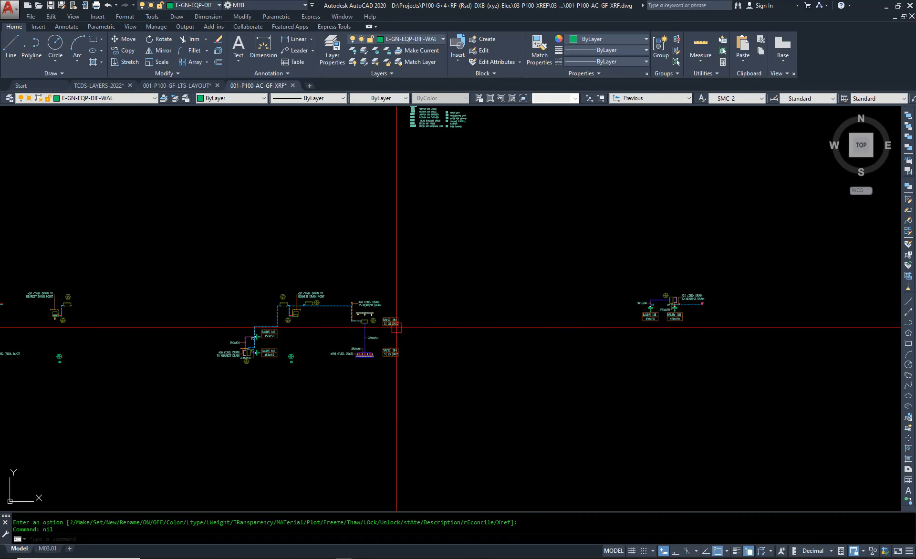
scroll(586, 262, up, 6)
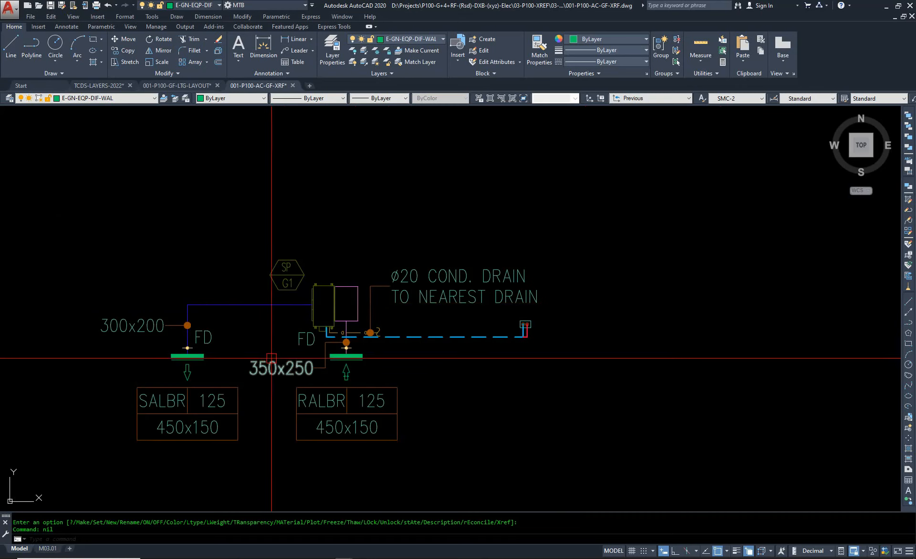
scroll(402, 370, down, 6)
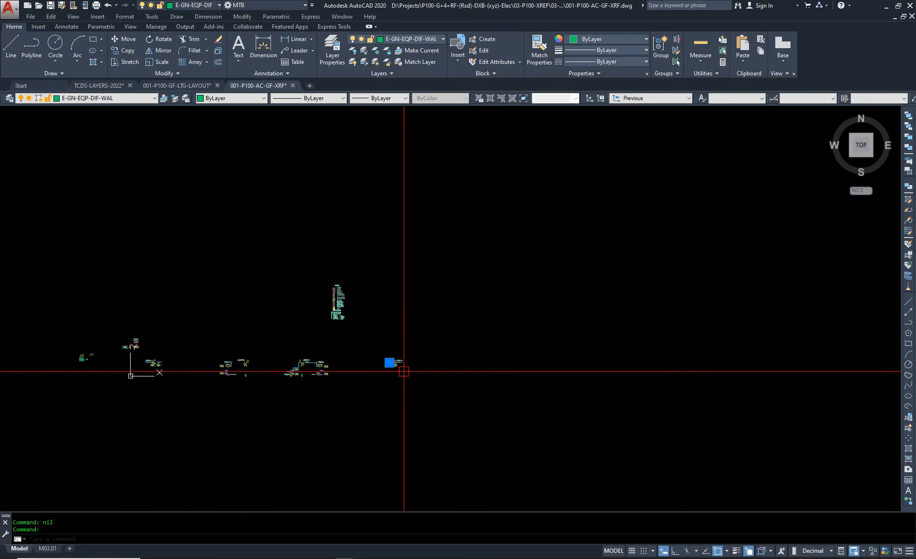
scroll(364, 362, up, 4)
scroll(377, 229, up, 2)
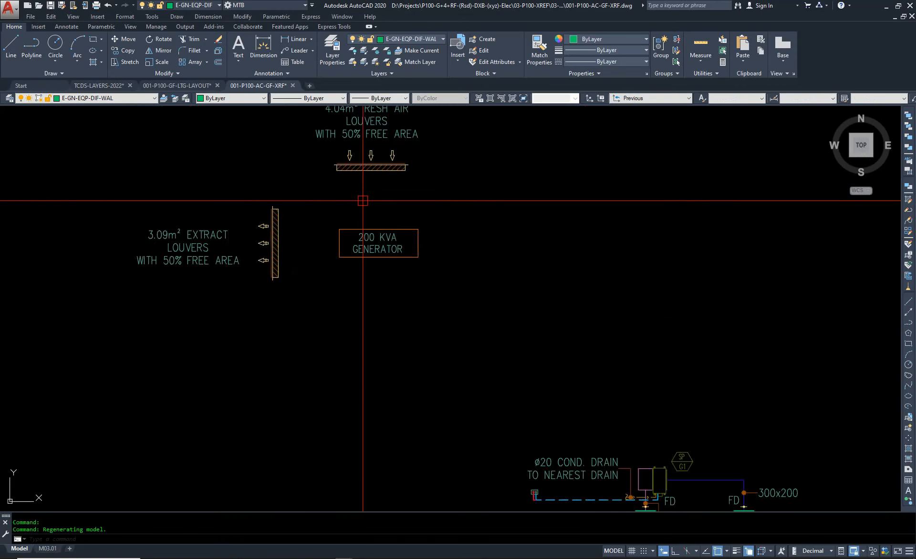
scroll(333, 204, down, 1)
scroll(510, 355, up, 4)
key(Escape)
scroll(327, 363, down, 5)
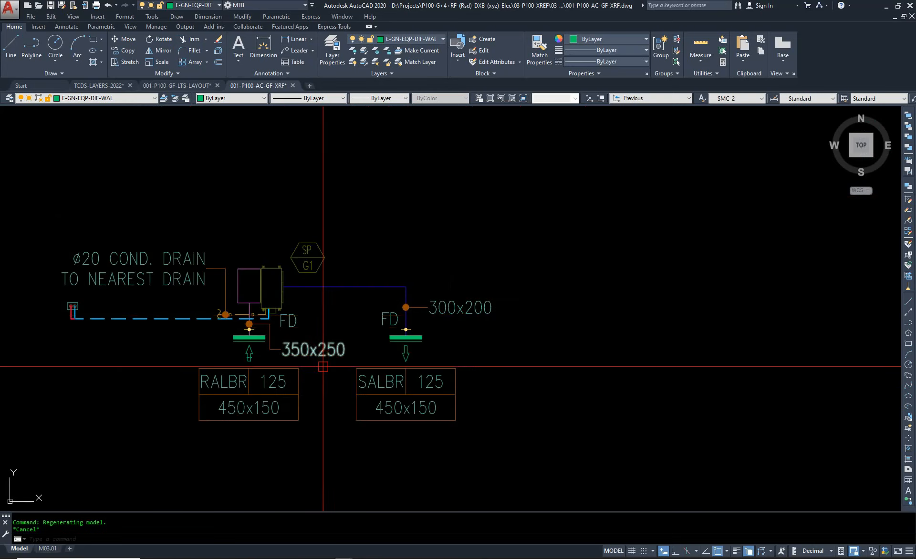
scroll(556, 306, up, 5)
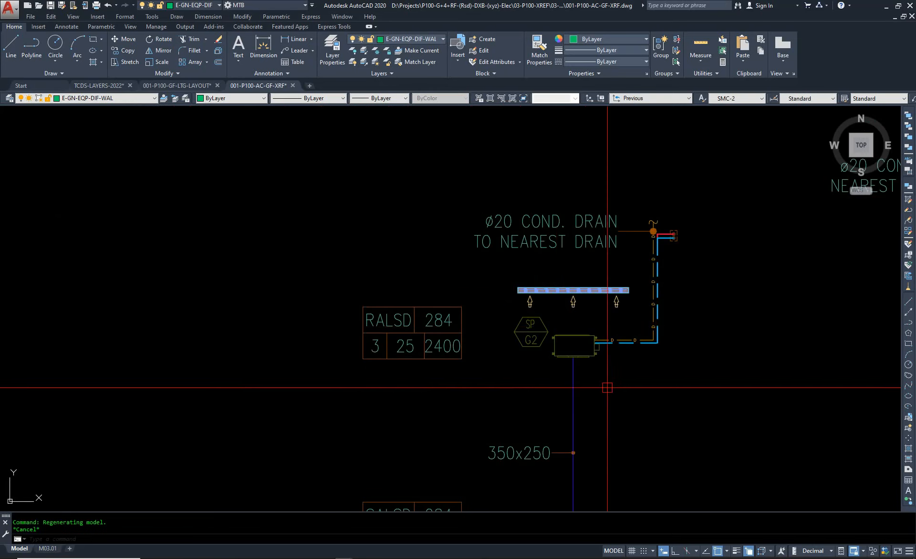
Step: Check which layer the RALSD linear return diffuser of SP G2 is on
scroll(634, 320, up, 4)
click(409, 235)
scroll(441, 250, down, 5)
scroll(446, 389, up, 2)
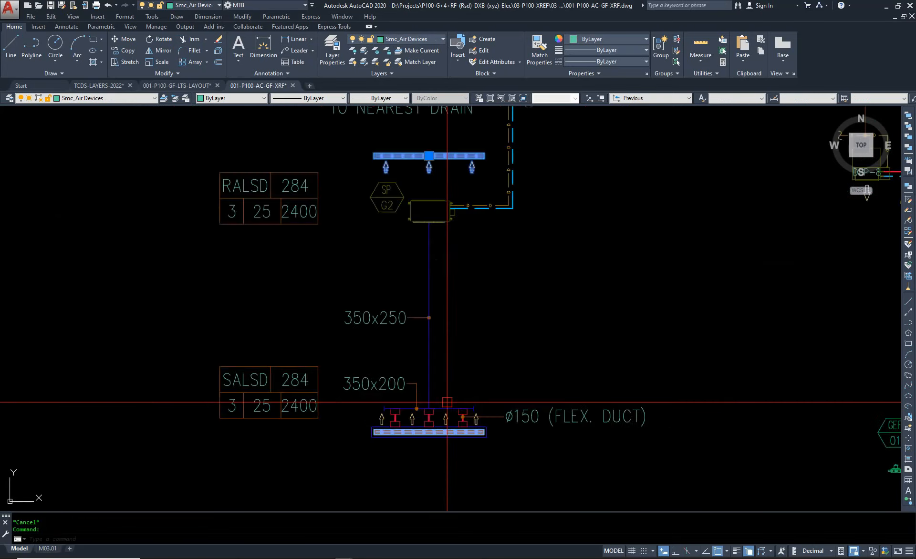
scroll(497, 301, down, 5)
key(Escape)
Step: Erase the sample wall grille beside the list of equipment layer names
scroll(197, 301, up, 5)
scroll(200, 304, up, 4)
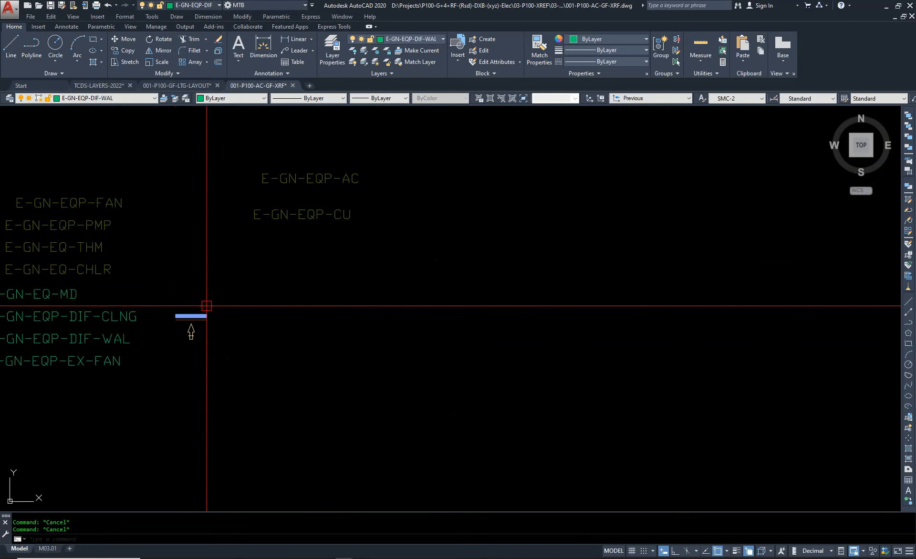
text(e)
key(space)
click(237, 299)
click(184, 348)
key(space)
Step: Copy the RALSD linear return diffuser of SP G2 to the free space beside the equipment layer names
scroll(184, 329, down, 4)
scroll(580, 343, down, 3)
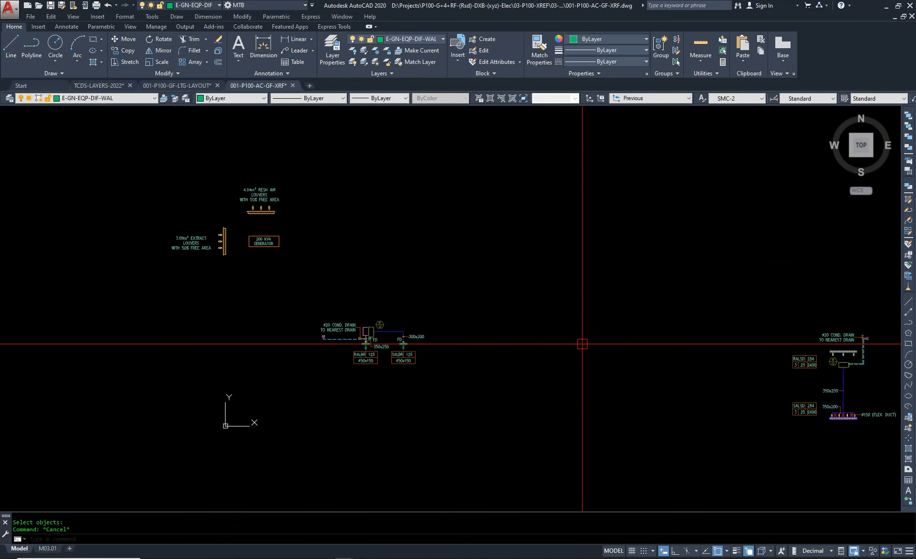
key(Escape)
key(Escape)
scroll(467, 360, up, 4)
text(co)
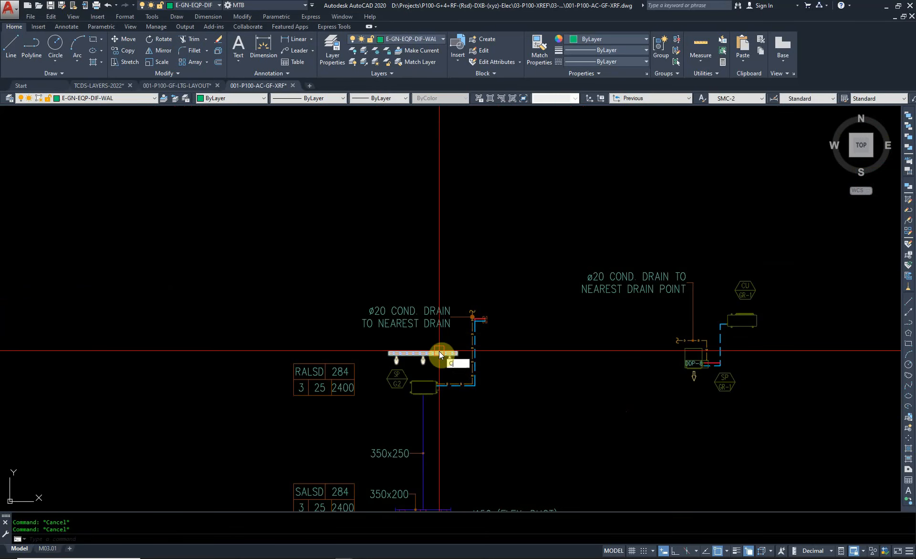
key(space)
click(429, 353)
key(space)
click(423, 354)
scroll(769, 350, down, 5)
scroll(455, 359, up, 3)
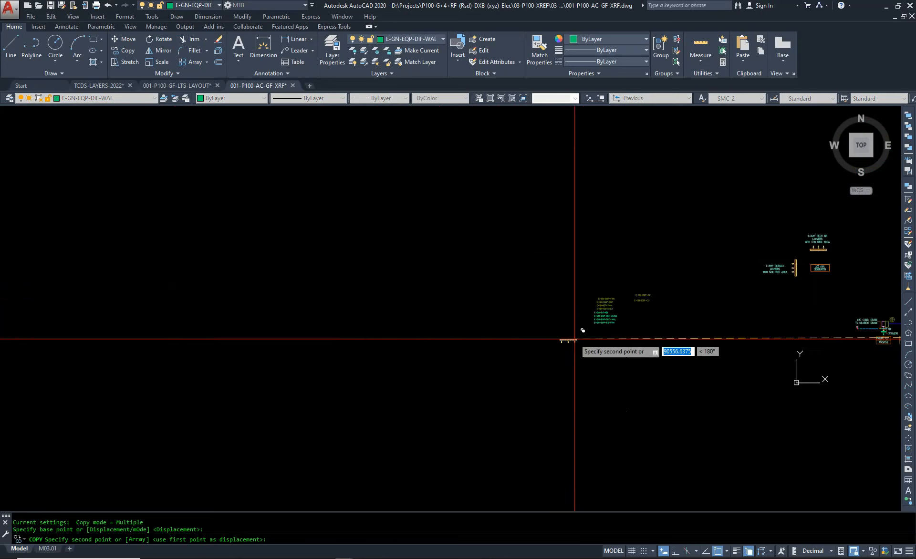
scroll(613, 333, up, 5)
middle_drag(671, 317, 284, 437)
click(389, 343)
key(Escape)
Step: Try exploding the copied linear diffuser beside the layer names, and undo the explode
click(389, 339)
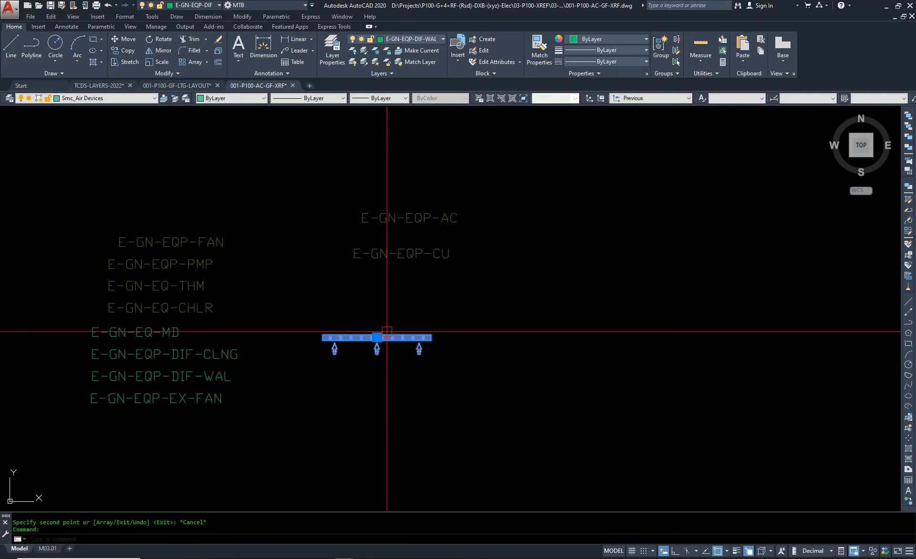
text(x)
key(space)
key(Escape)
scroll(359, 340, up, 5)
scroll(369, 321, up, 2)
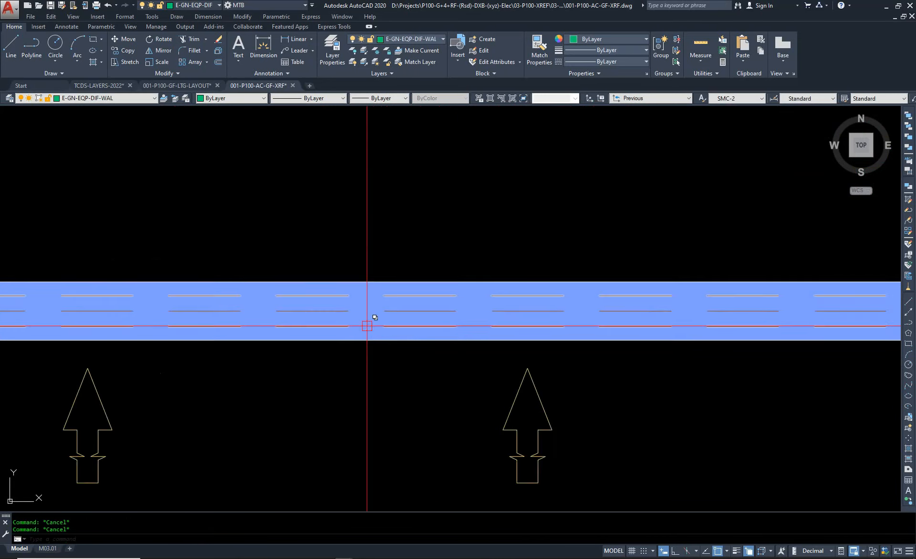
scroll(382, 327, down, 4)
text(li)
key(space)
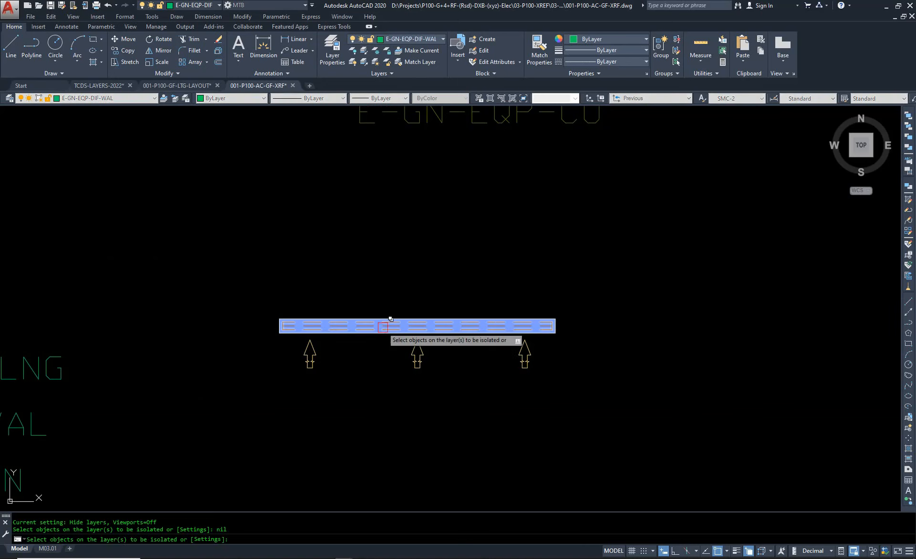
key(Escape)
text(u)
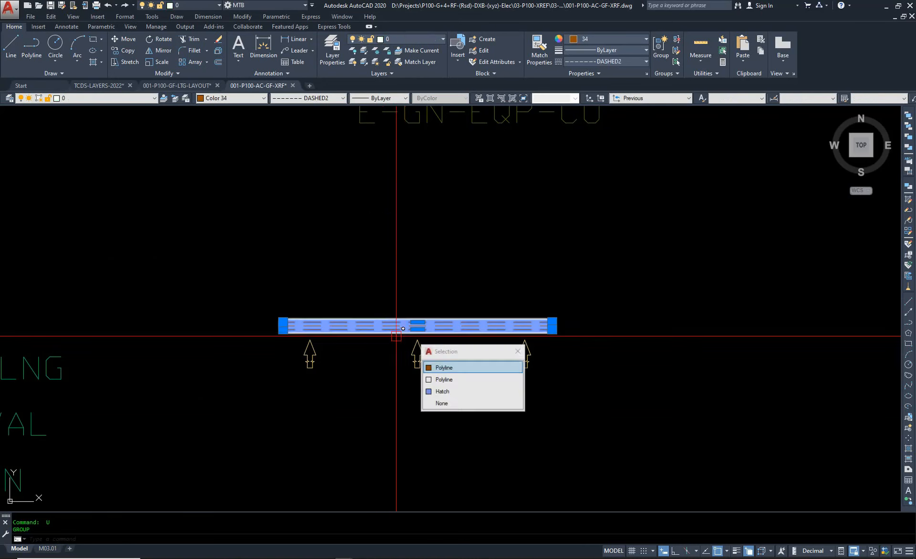
key(space)
Step: Copy the linear diffuser beside the layer names to just below itself and explode the lower copy
click(403, 339)
text(co)
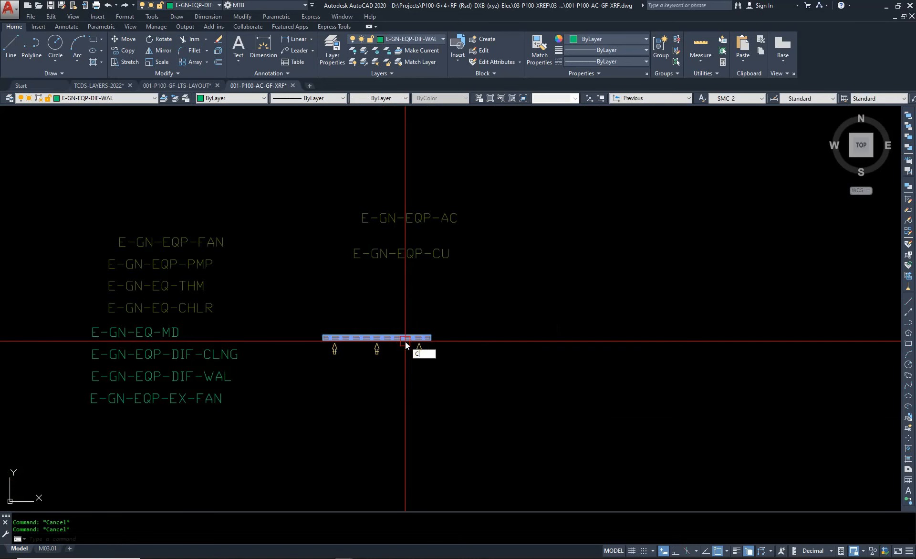
key(space)
click(390, 357)
click(400, 418)
key(Escape)
click(394, 398)
text(x)
key(space)
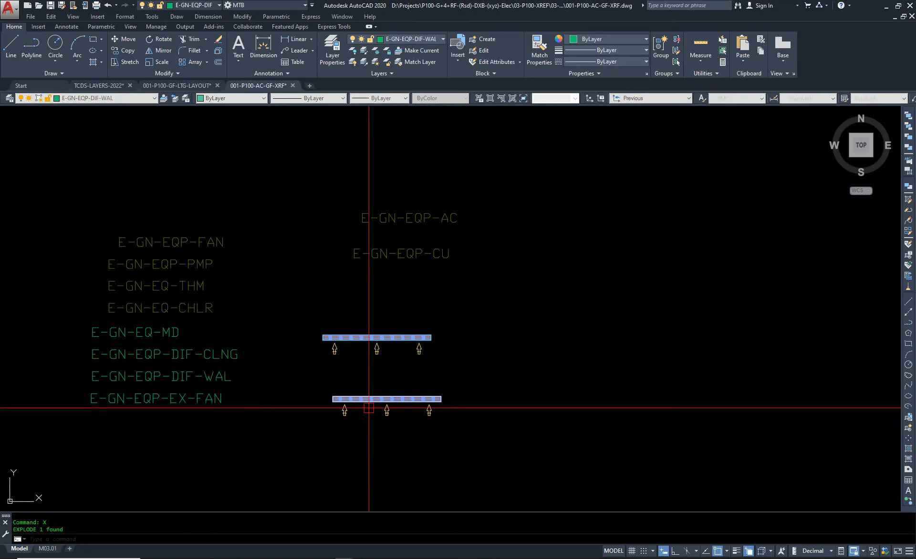
Step: Isolate the layers used by the two sample linear diffusers and their arrows beside the equipment layer names
key(space)
click(509, 423)
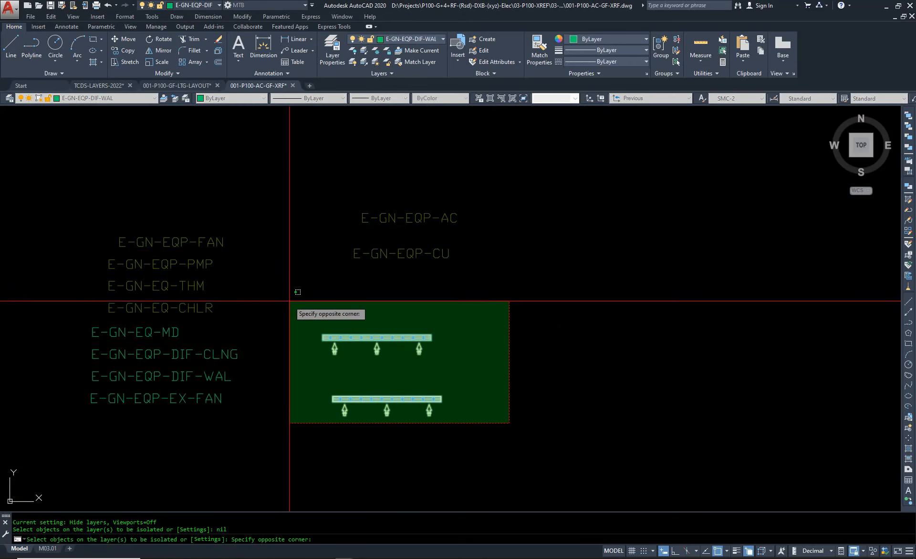
click(292, 318)
key(space)
key(Escape)
Step: Match the four linear diffusers in the plan to the properties of the E-GN-EQP-DIF-CLNG label
text(ma)
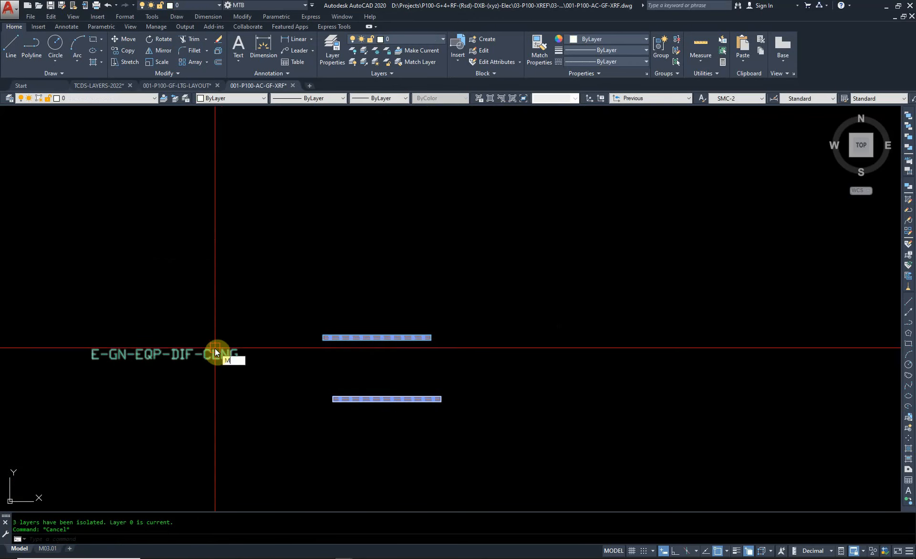
key(space)
click(215, 348)
scroll(117, 363, down, 8)
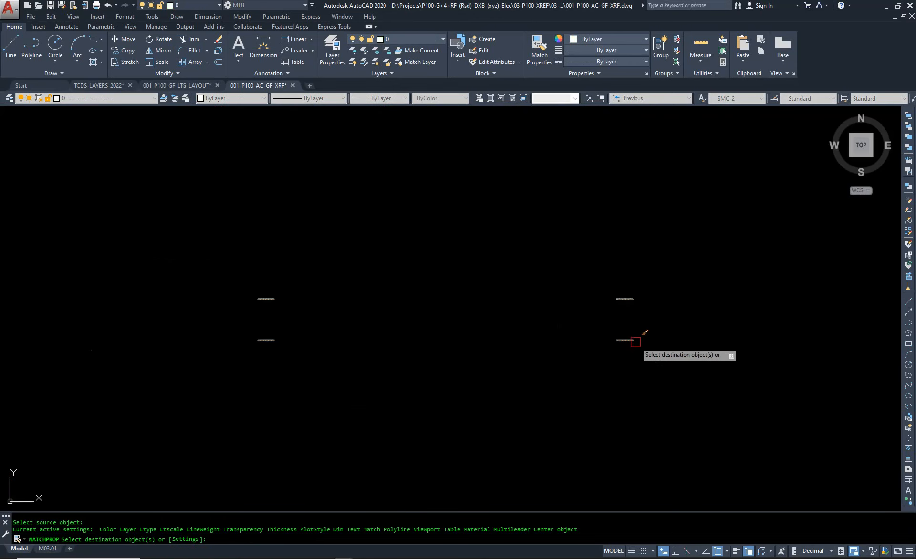
click(660, 351)
click(234, 254)
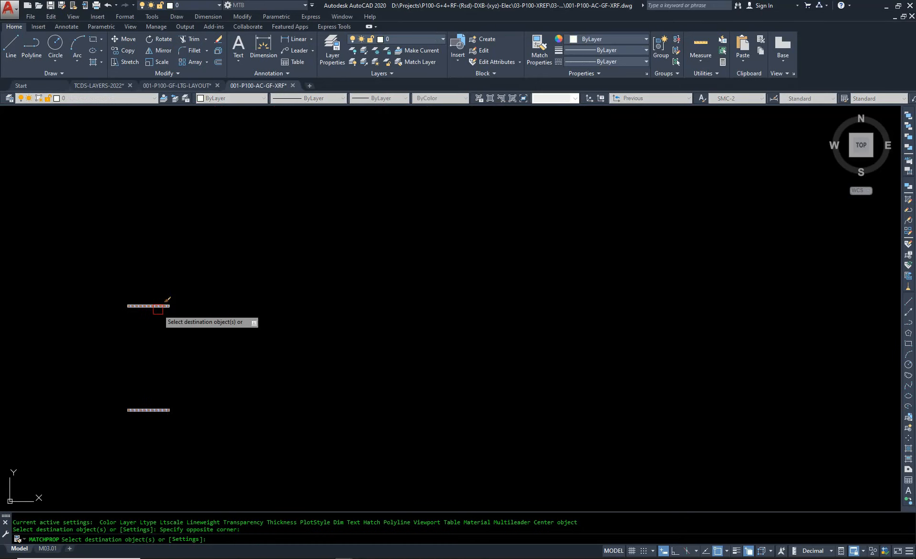
key(Escape)
Step: Open the upper linear diffuser's RLSD_2400 block for editing and delete its solid blue hatch
middle_drag(157, 310, 304, 290)
double_click(304, 290)
click(438, 345)
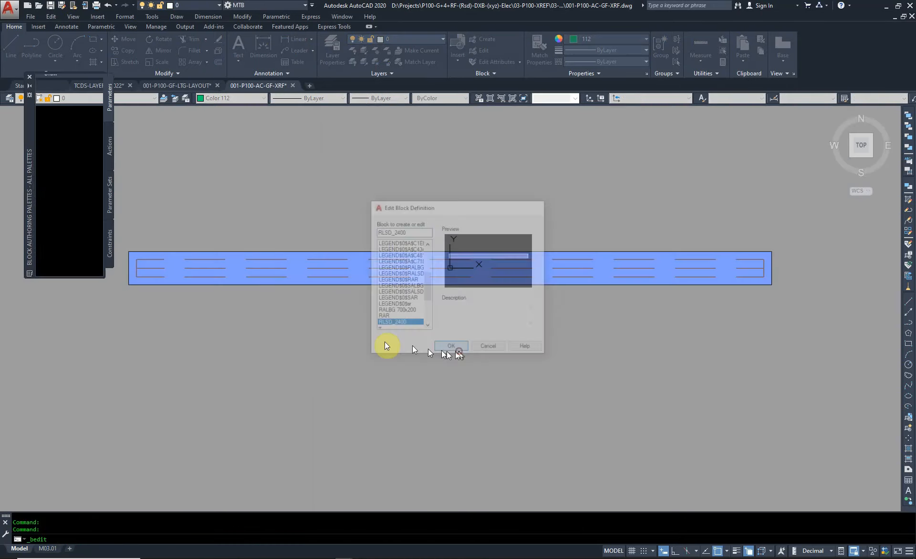
click(374, 274)
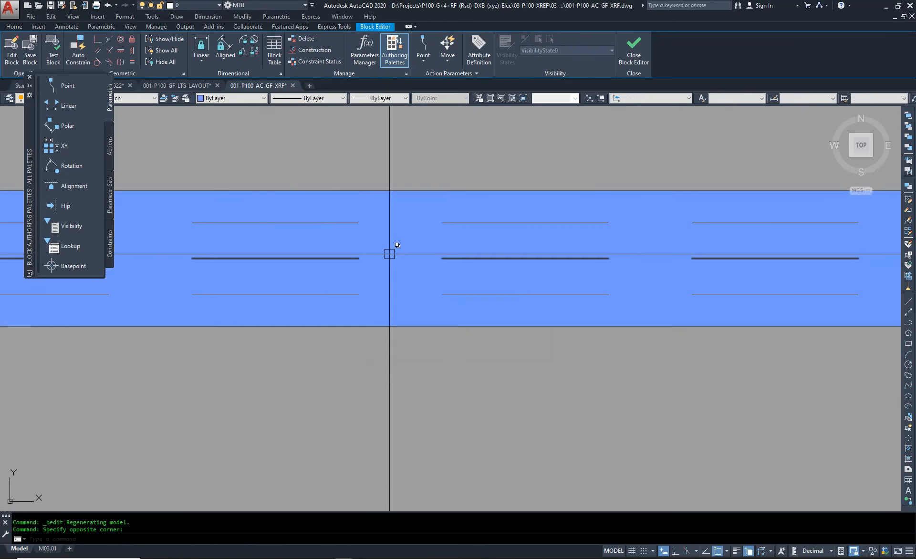
scroll(384, 267, down, 2)
key(Delete)
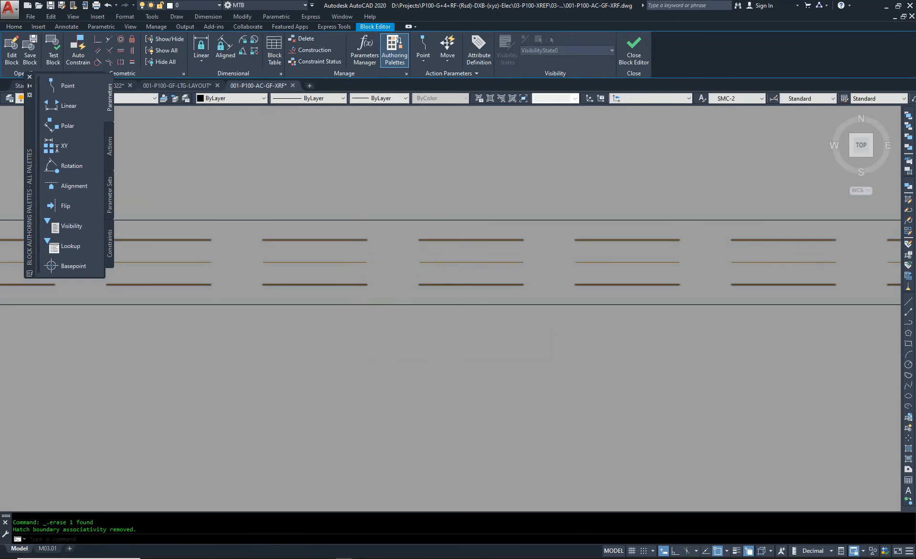
Step: Put all remaining linework of the RLSD_2400 block on layer 0 with ByLayer colour and save the block changes
scroll(351, 267, down, 5)
click(634, 321)
click(213, 228)
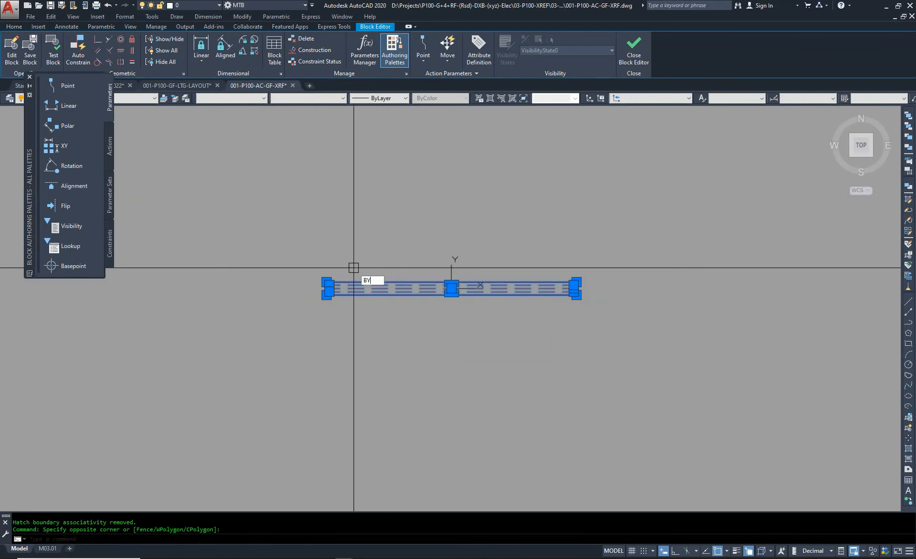
key(space)
click(605, 313)
click(219, 215)
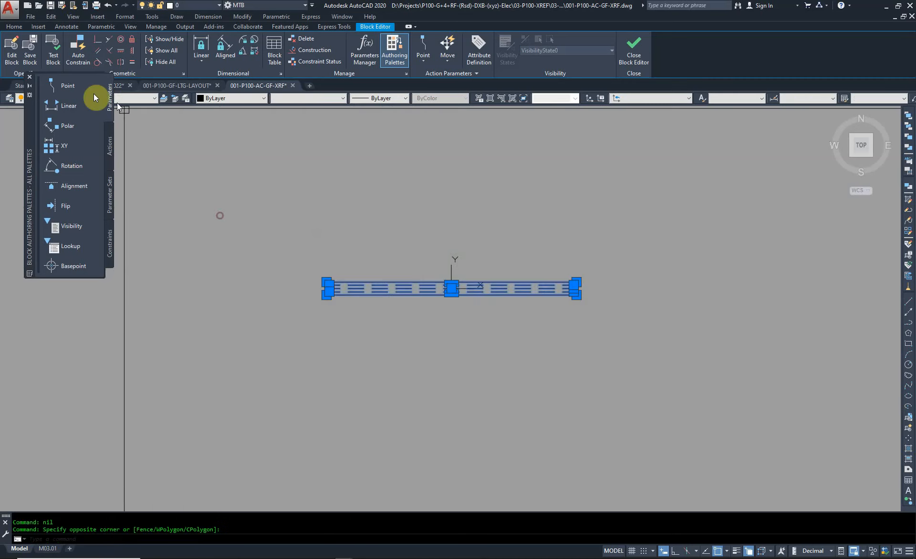
click(29, 76)
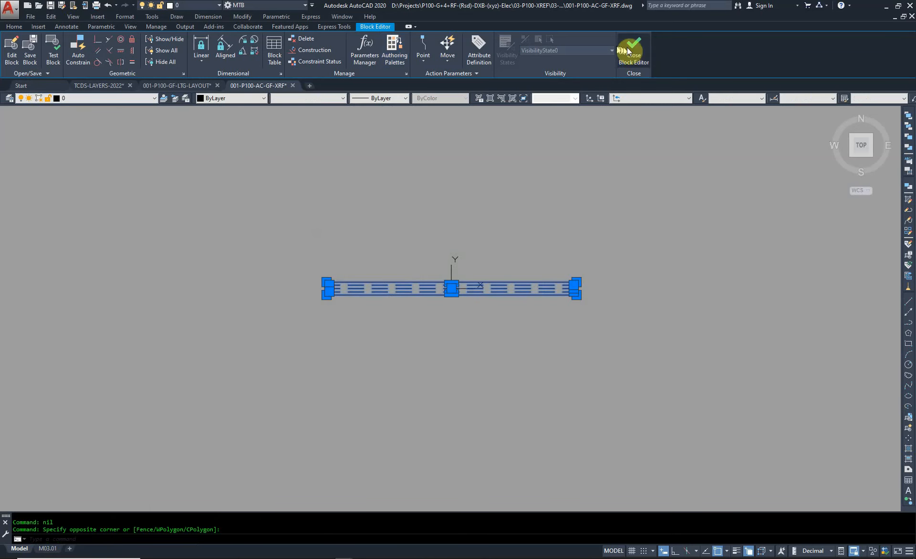
click(457, 262)
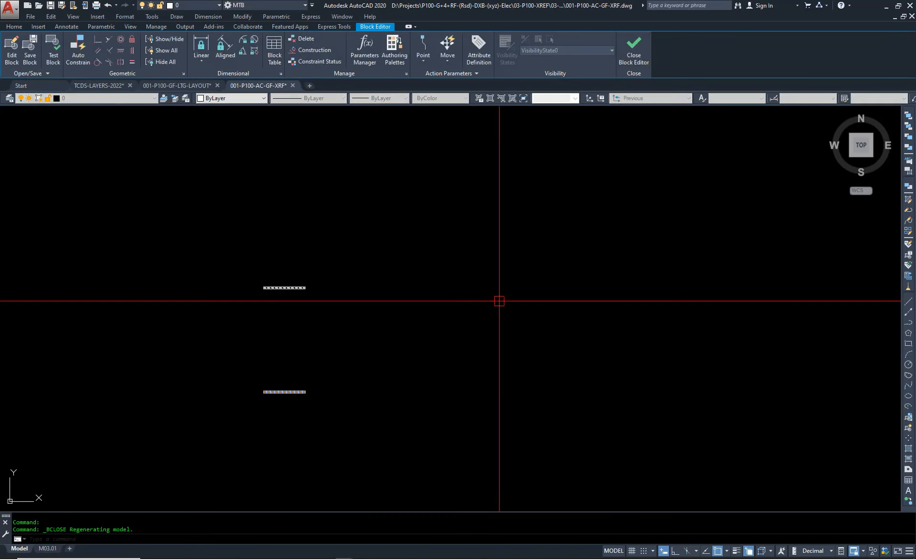
scroll(357, 350, up, 5)
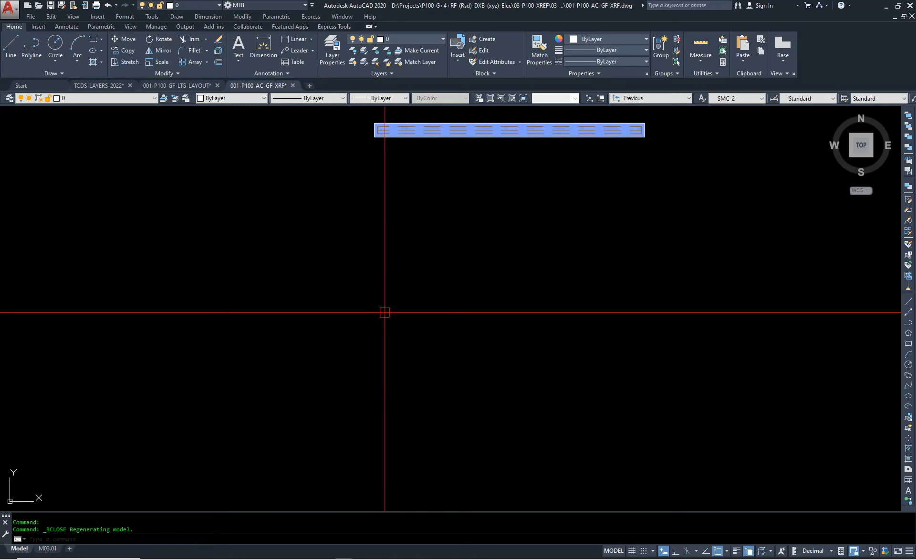
middle_drag(421, 219, 351, 393)
key(Escape)
click(400, 308)
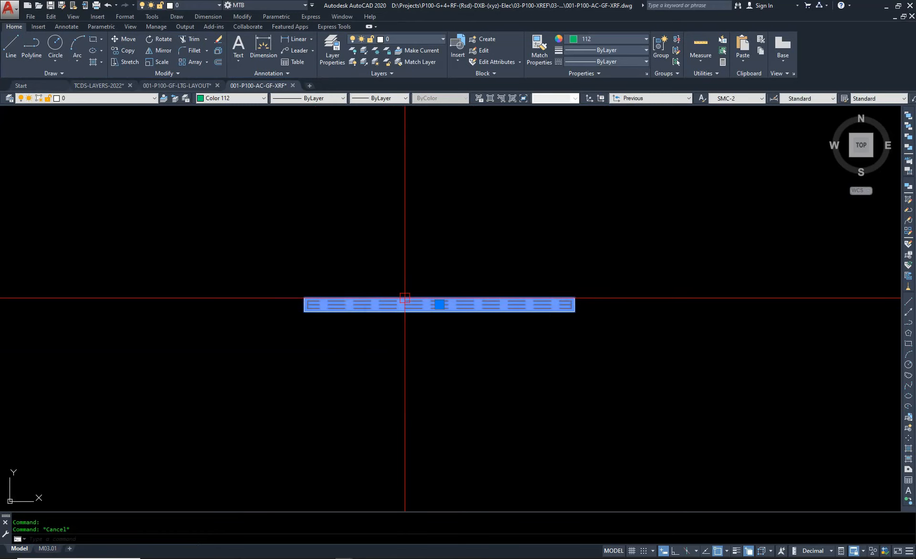
double_click(464, 300)
key(Escape)
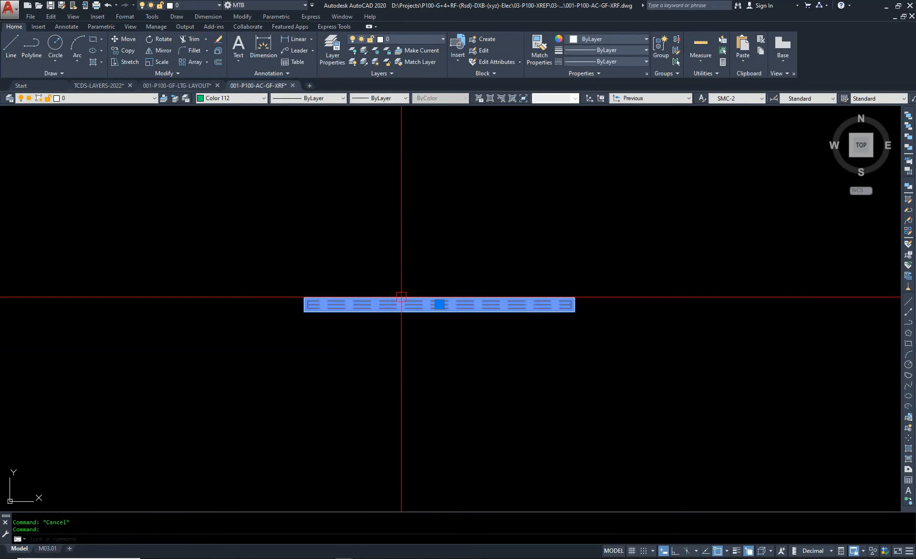
scroll(387, 267, down, 6)
key(Escape)
Step: Match the upper and lower linear diffusers in the plan to the E-GN-EQP-DIF-CLNG label again
scroll(437, 275, down, 3)
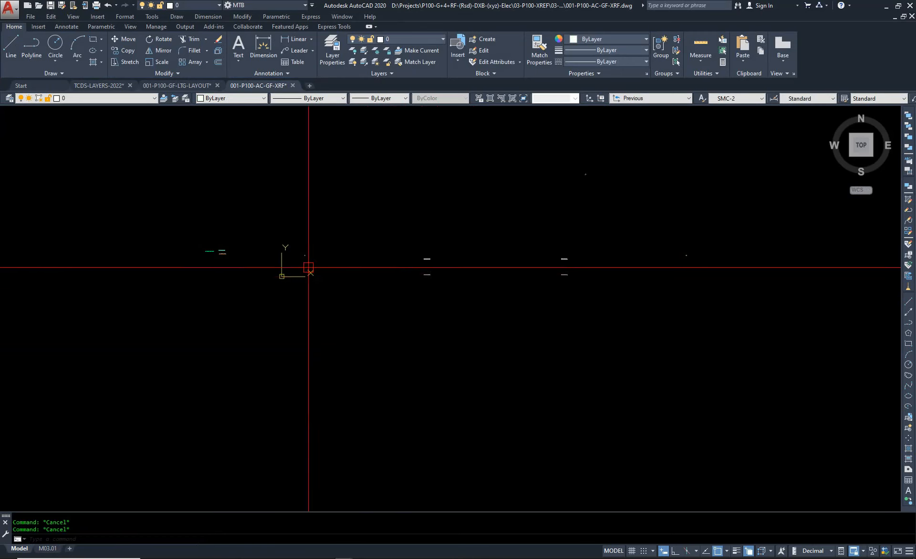
scroll(241, 256, up, 4)
text(ma)
key(space)
scroll(61, 219, up, 4)
click(104, 237)
scroll(110, 234, down, 2)
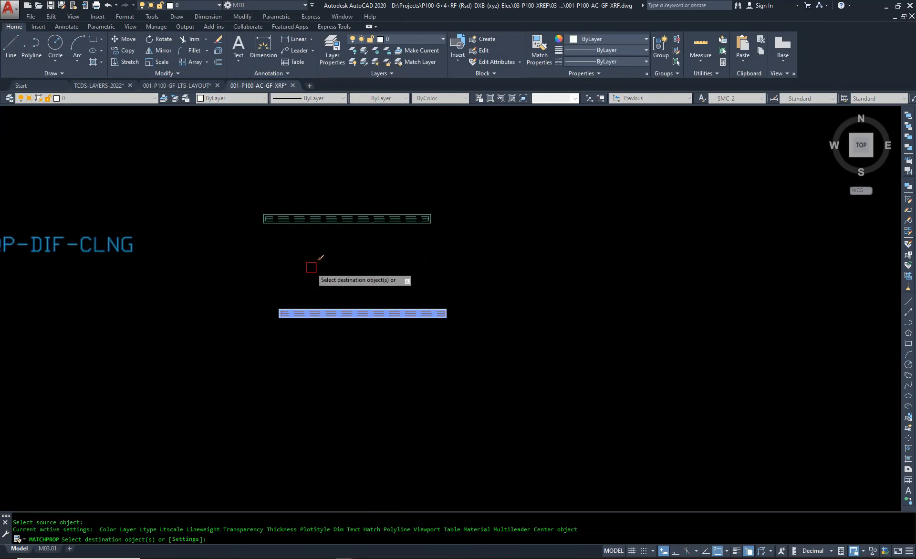
scroll(310, 267, down, 5)
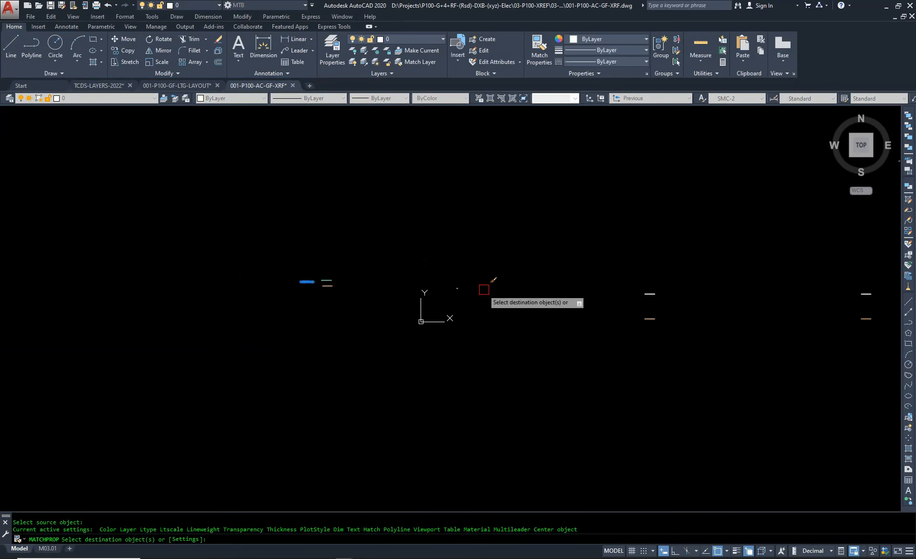
click(785, 252)
click(668, 341)
click(777, 381)
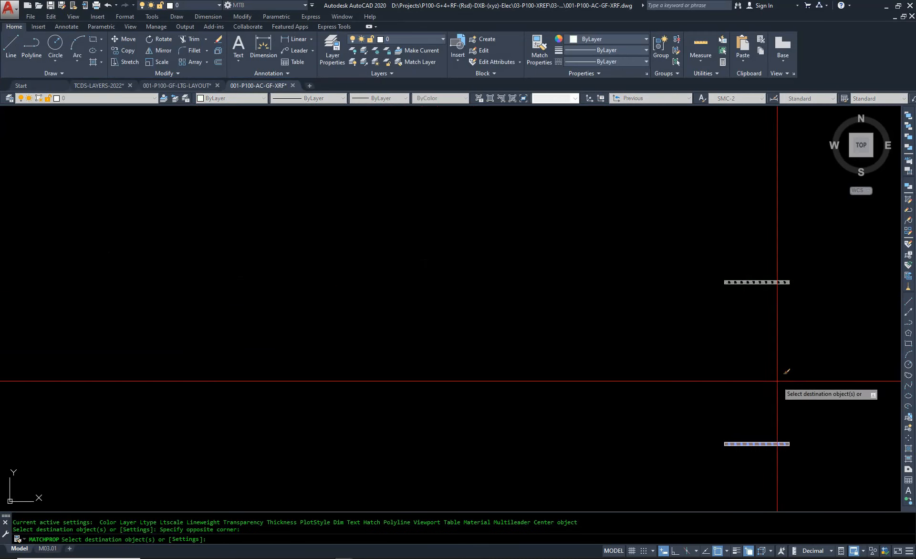
click(648, 475)
scroll(641, 388, up, 5)
click(615, 424)
click(426, 218)
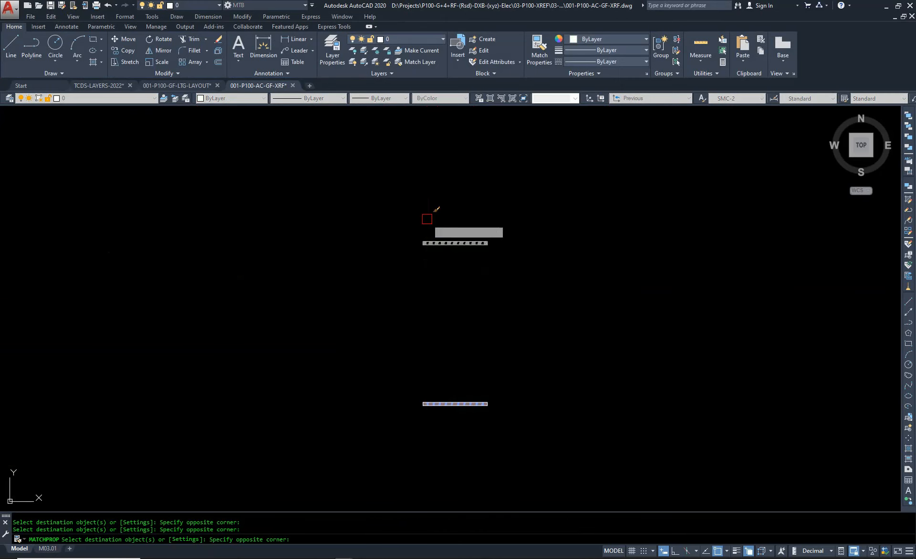
key(Escape)
Step: Check the layer and colour assigned to the E-GN-EQP-DIF-CLNG label
scroll(516, 268, down, 3)
scroll(302, 258, up, 2)
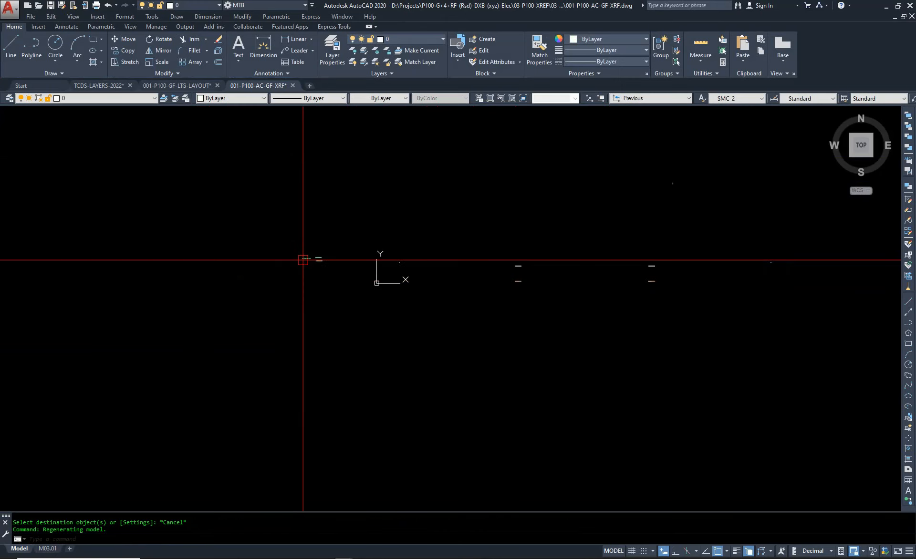
scroll(273, 250, up, 5)
click(181, 223)
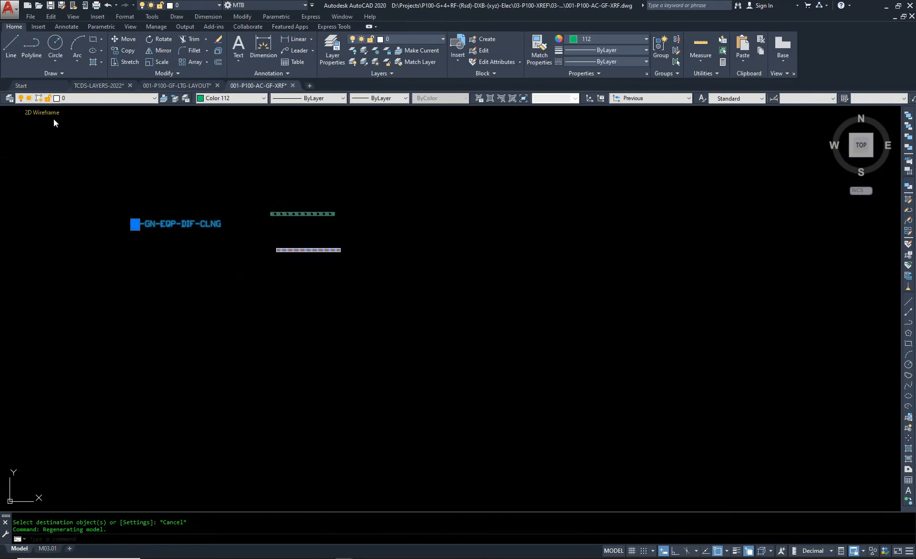
middle_drag(199, 239, 362, 292)
scroll(362, 293, up, 6)
key(Escape)
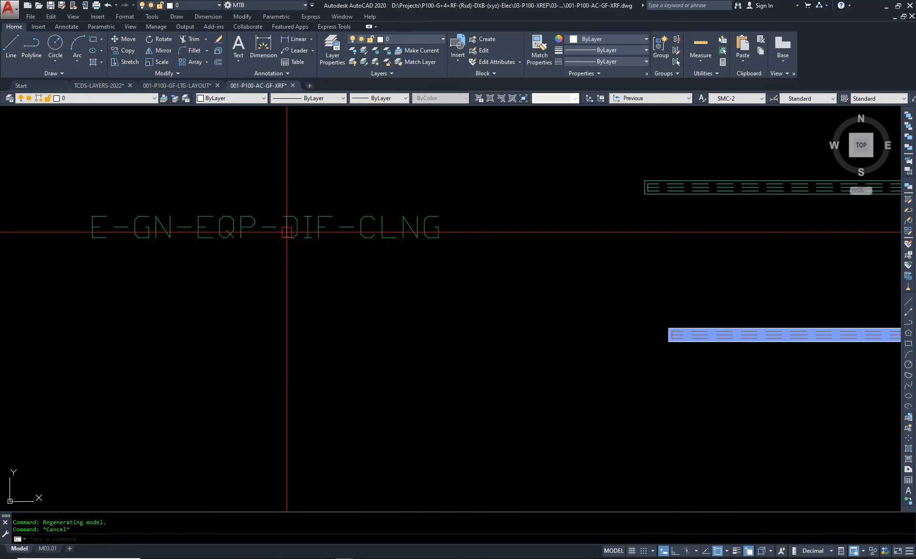
Step: Create a layer named E-GN-EQP-DIF-CLNG after the label text, with colour 112, as the current layer
double_click(329, 232)
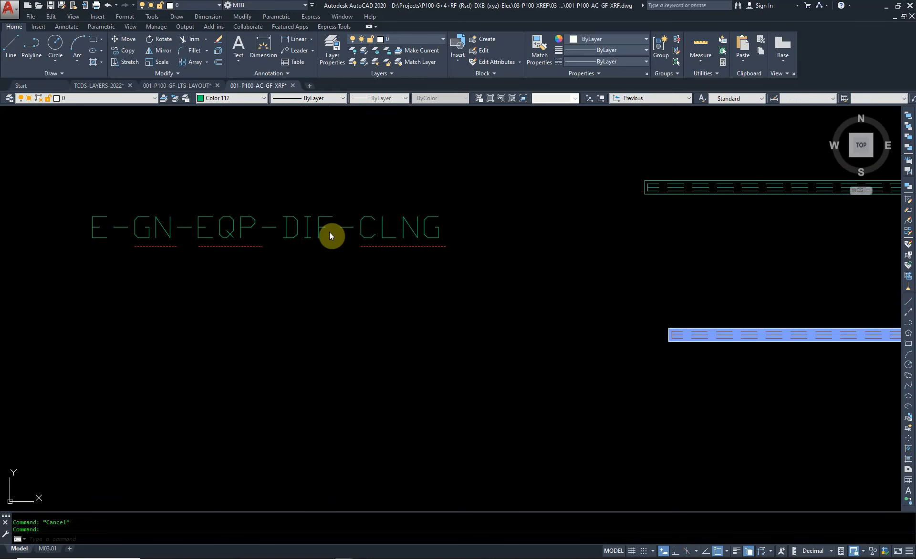
key(Escape)
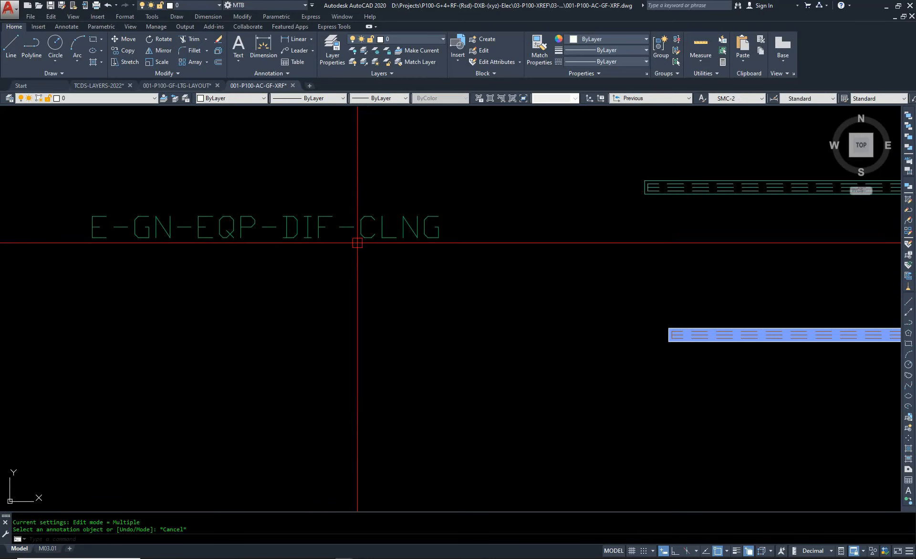
text(la)
key(Return)
key(alt+n)
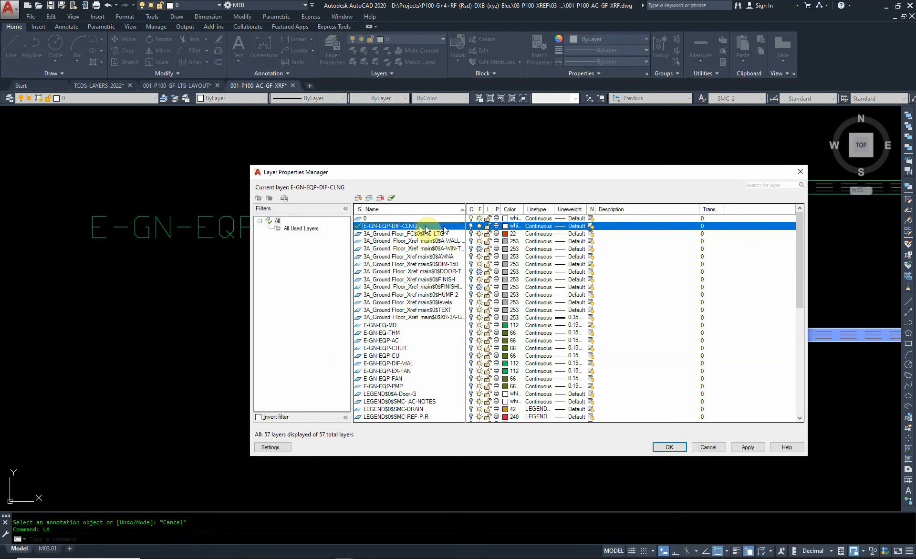
click(508, 225)
text(112)
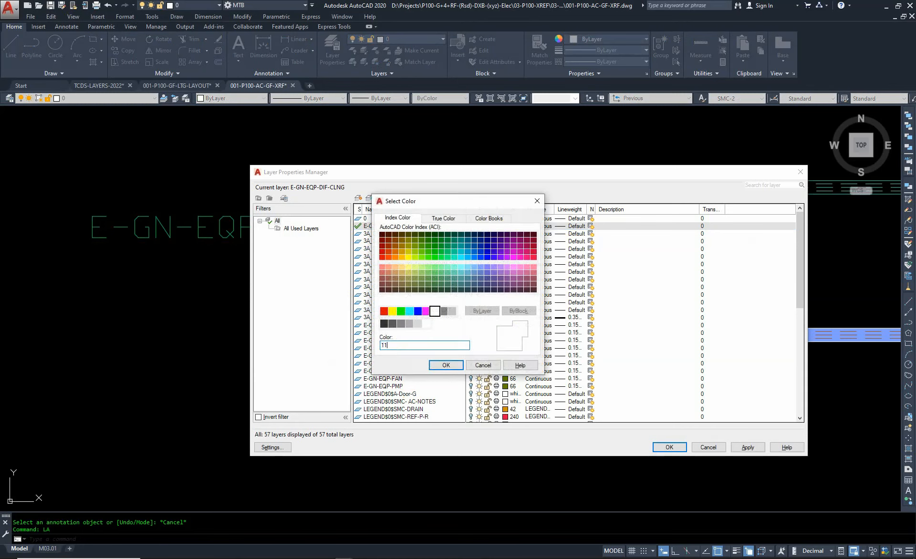
key(Return)
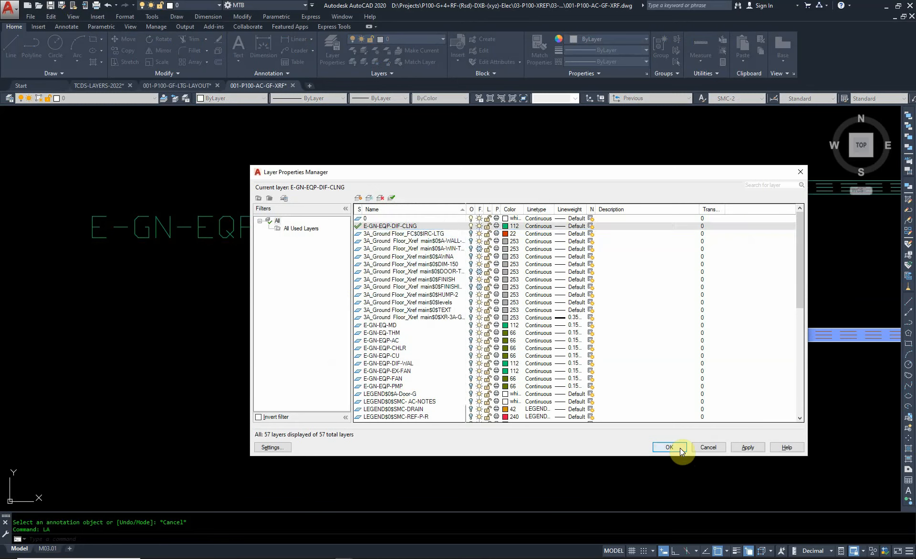
click(669, 447)
Step: Move the E-GN-EQP-DIF-CLNG label from layer 0 onto the current layer of the same name
click(225, 199)
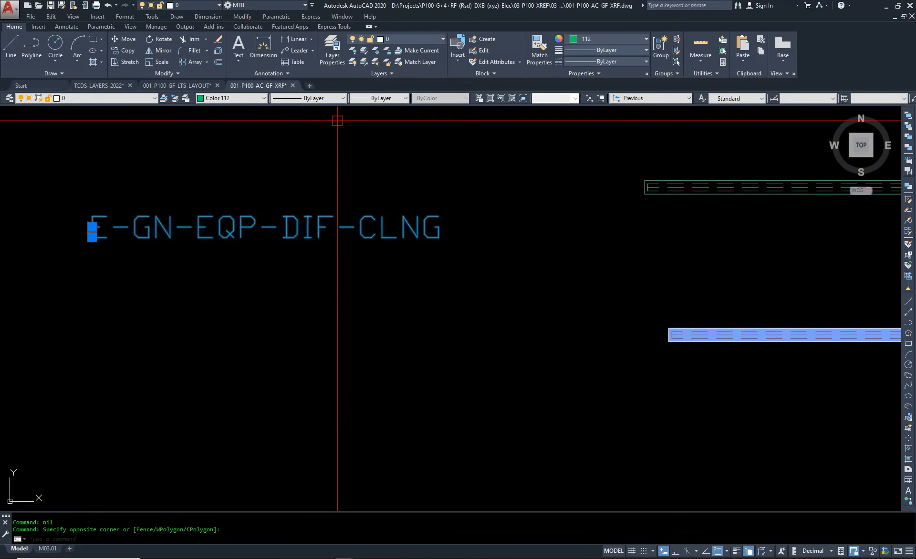
key(Escape)
key(Escape)
click(325, 191)
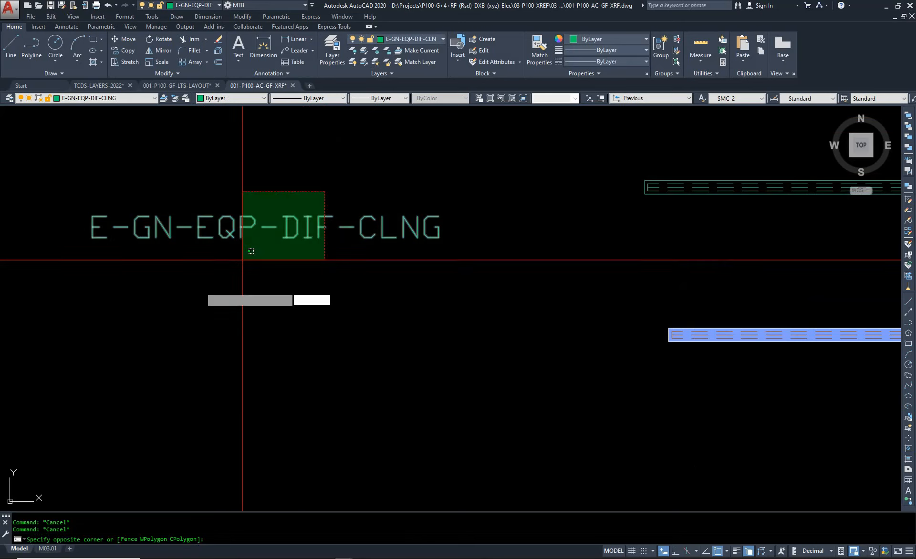
click(242, 260)
key(space)
key(Escape)
scroll(247, 235, down, 6)
Step: Match the two sample linear diffusers and the linear diffusers in the plan to the E-GN-EQP-DIF-CLNG label
text(MA)
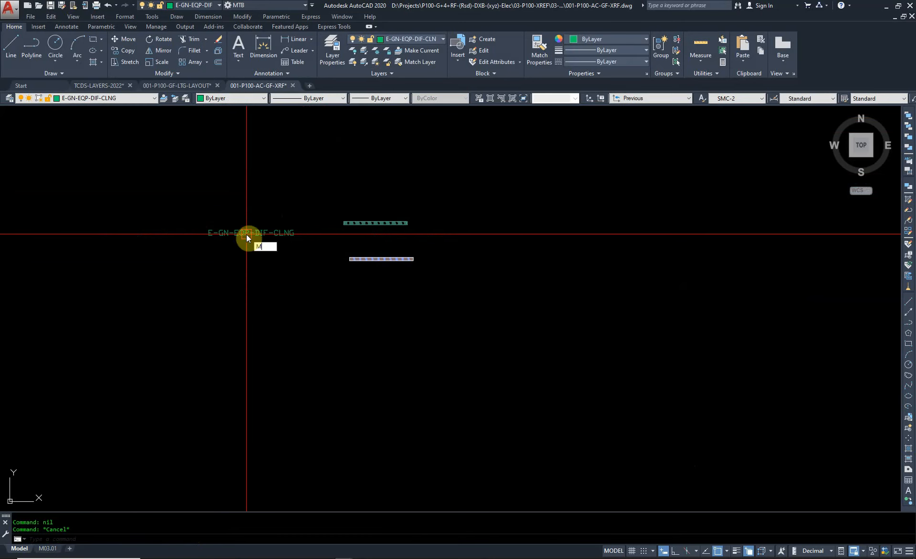
key(space)
click(248, 234)
click(424, 195)
click(353, 313)
scroll(399, 270, down, 5)
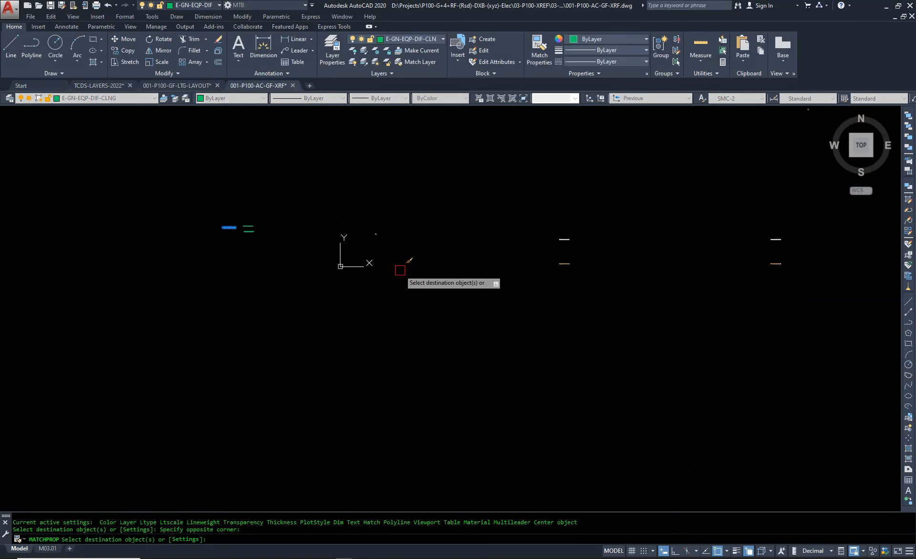
click(589, 200)
click(466, 342)
click(347, 372)
scroll(387, 306, up, 4)
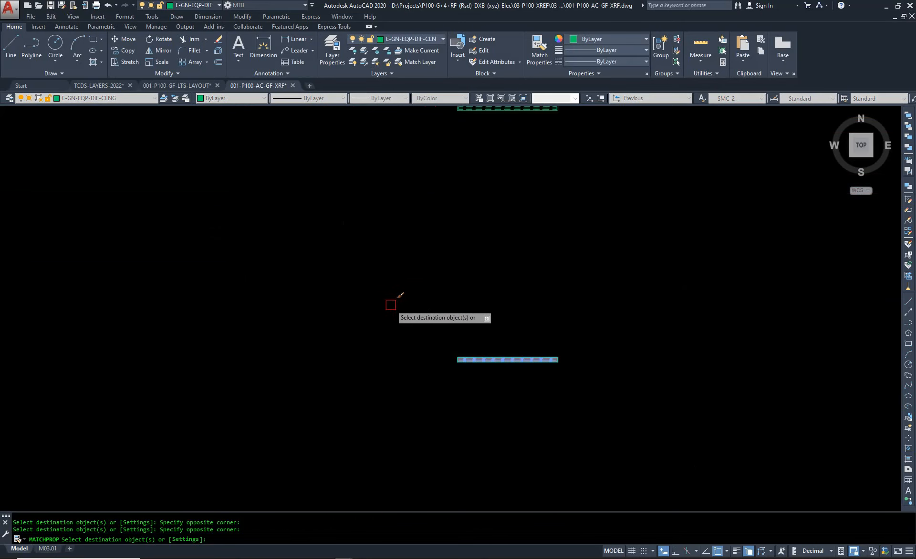
key(Escape)
Step: Open the solid-filled linear diffuser's block SLSD_2400 for editing and delete its solid hatch
scroll(542, 329, down, 5)
scroll(515, 297, up, 4)
scroll(386, 294, up, 8)
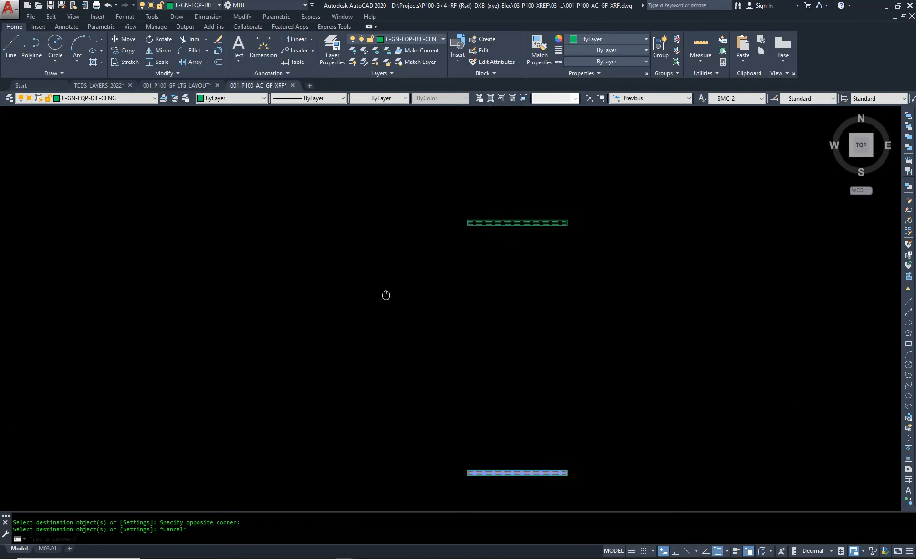
scroll(339, 280, down, 8)
scroll(372, 376, up, 4)
double_click(361, 373)
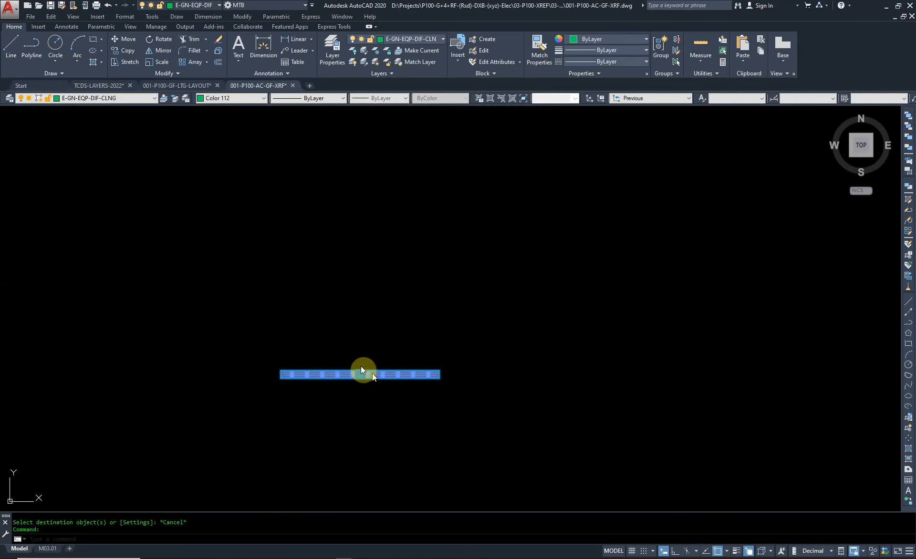
click(451, 347)
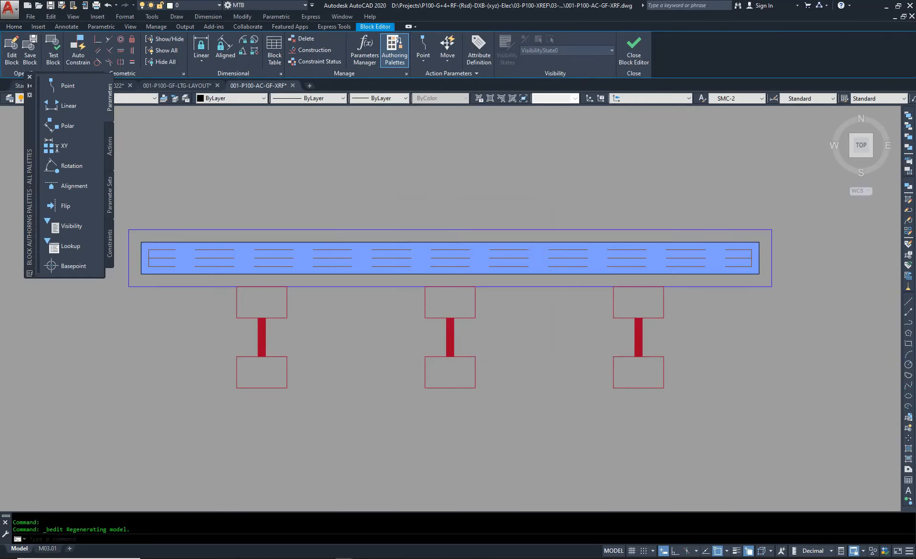
scroll(386, 267, up, 5)
click(382, 254)
click(385, 222)
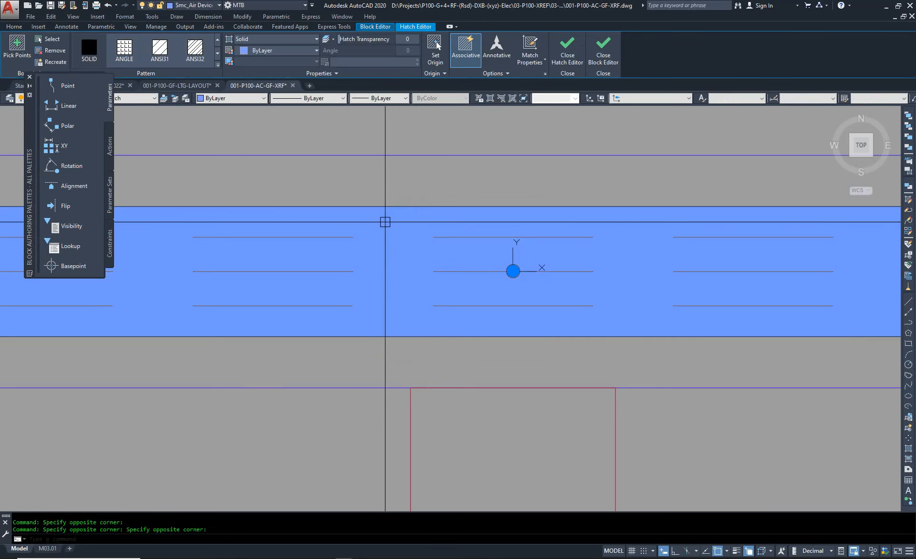
key(Delete)
scroll(444, 258, down, 5)
click(462, 289)
click(431, 305)
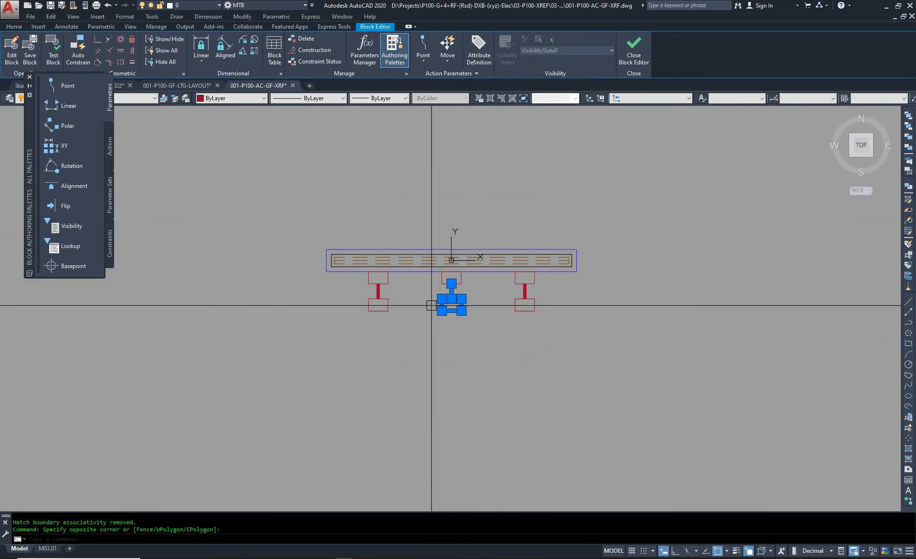
key(Escape)
scroll(435, 271, up, 1)
scroll(436, 271, up, 2)
click(497, 296)
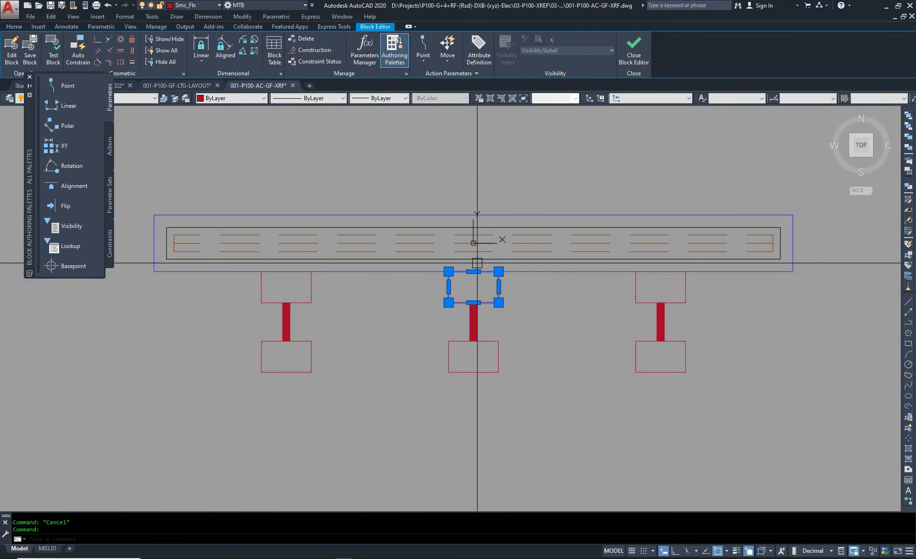
key(Escape)
Step: Put the block's inner outline and dashed slot lines on layer 0 with colour ByLayer, and close the block authoring palettes
middle_drag(237, 262, 359, 299)
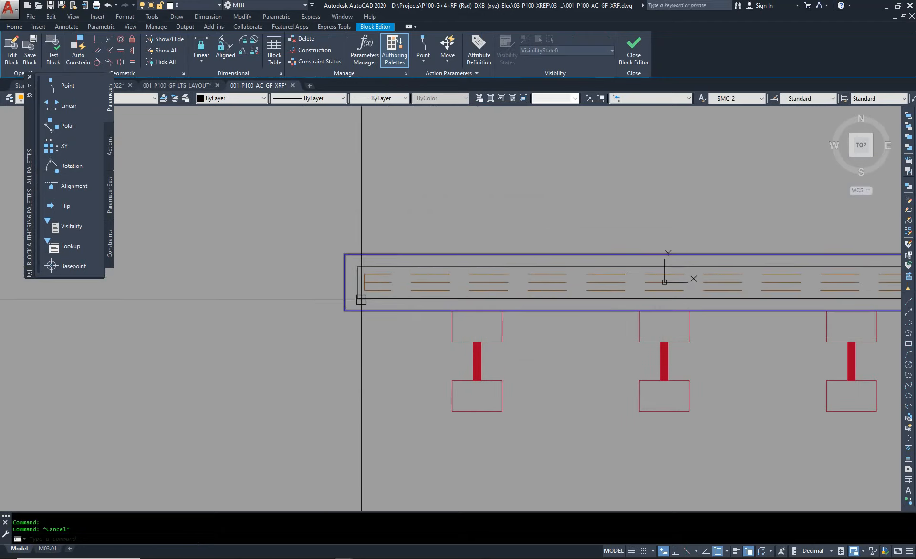
scroll(361, 290, up, 2)
scroll(361, 290, up, 2)
click(444, 331)
click(341, 219)
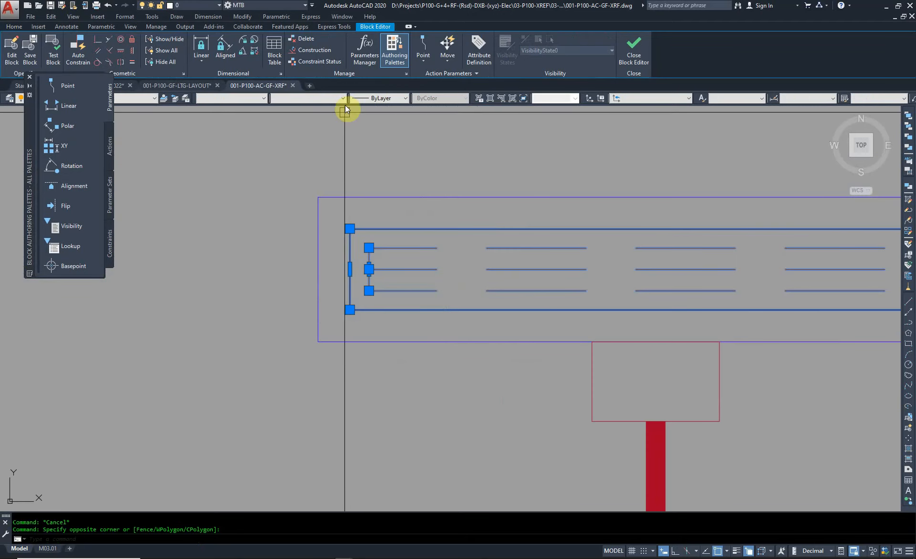
click(224, 98)
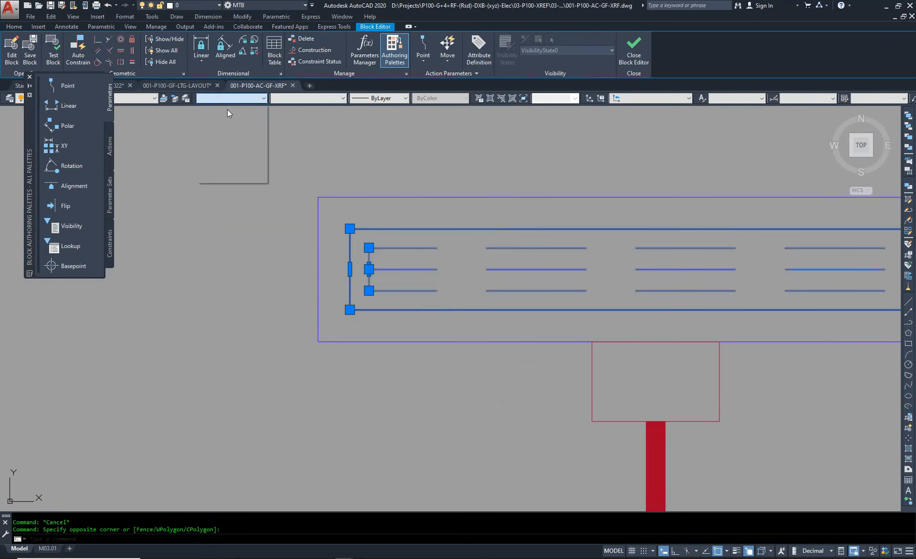
click(45, 81)
click(29, 77)
key(Escape)
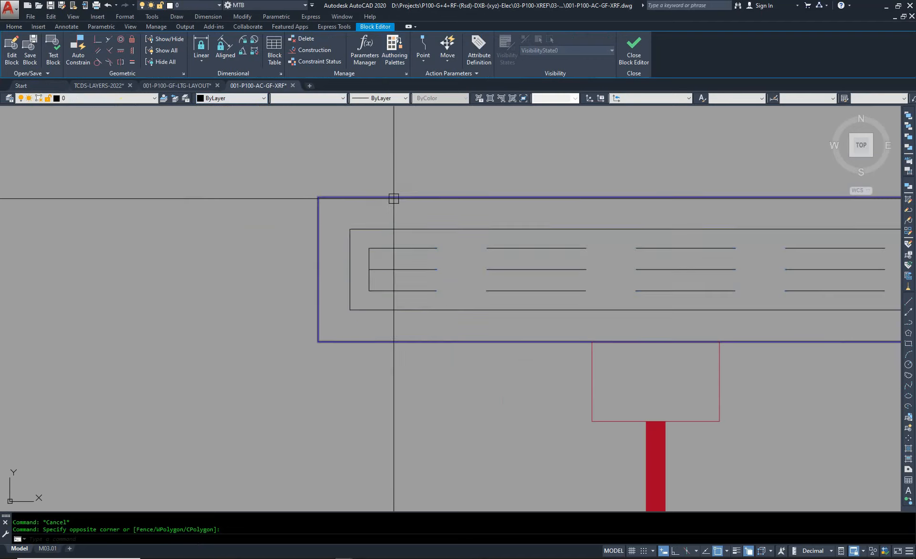
Step: Close the block editor and save the changes to SLSD_2400
scroll(391, 198, down, 3)
click(631, 64)
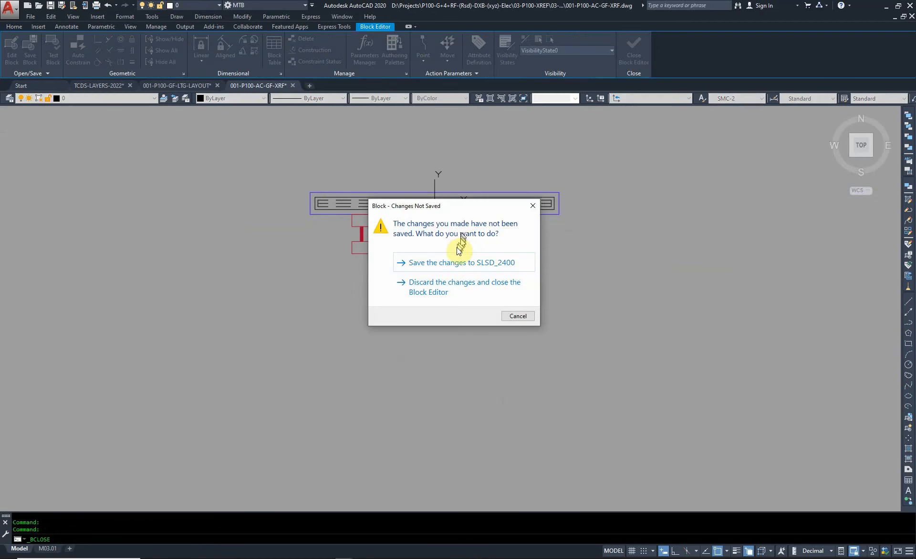
click(457, 263)
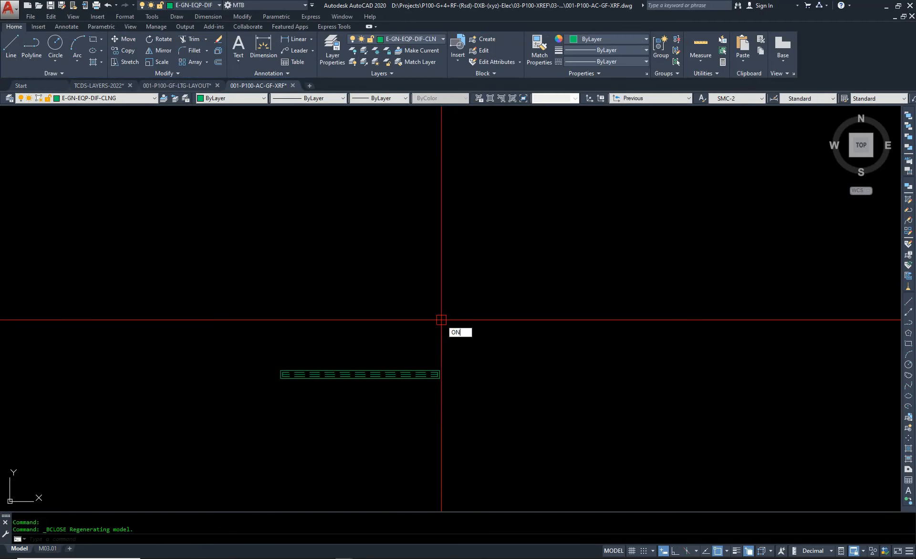
Step: Turn all layers on, select every block similar to the supply linear diffuser and explode them
key(Return)
click(391, 376)
right_click(391, 375)
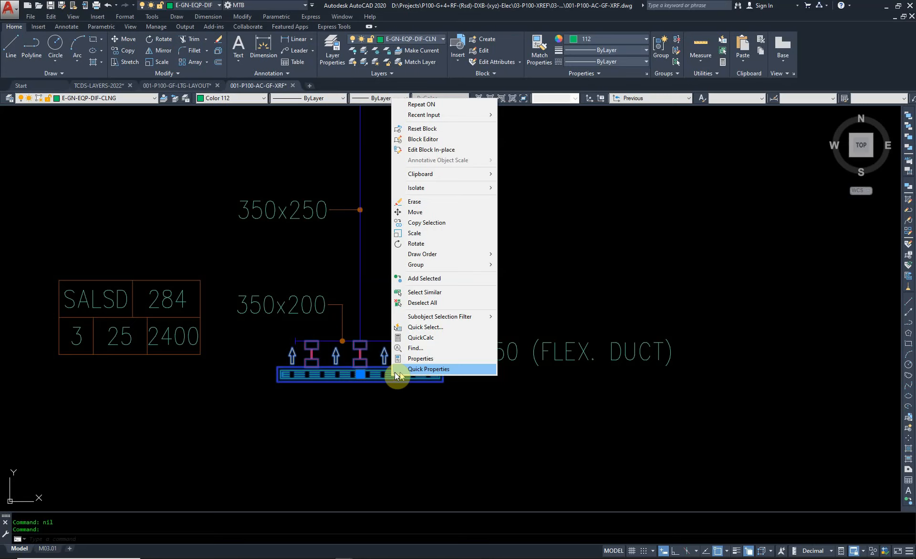
click(424, 292)
scroll(436, 313, down, 6)
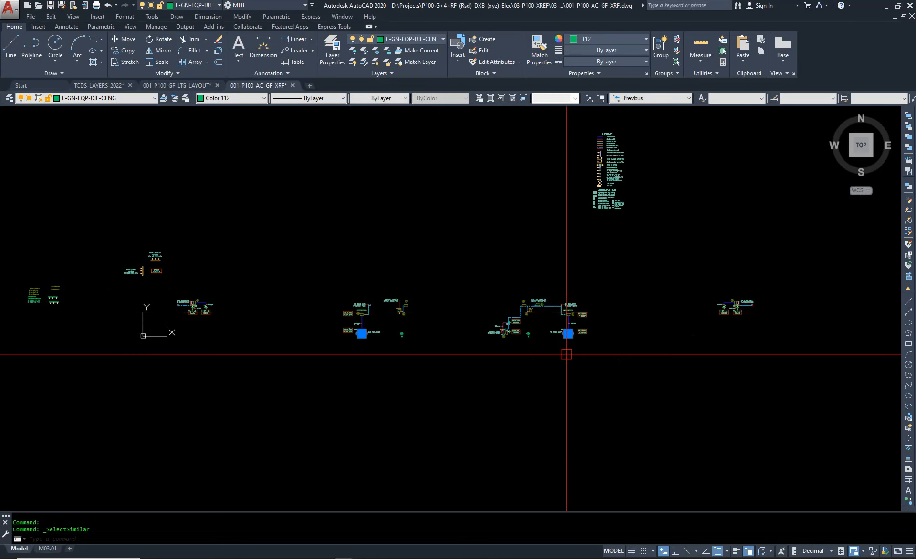
scroll(360, 291, up, 10)
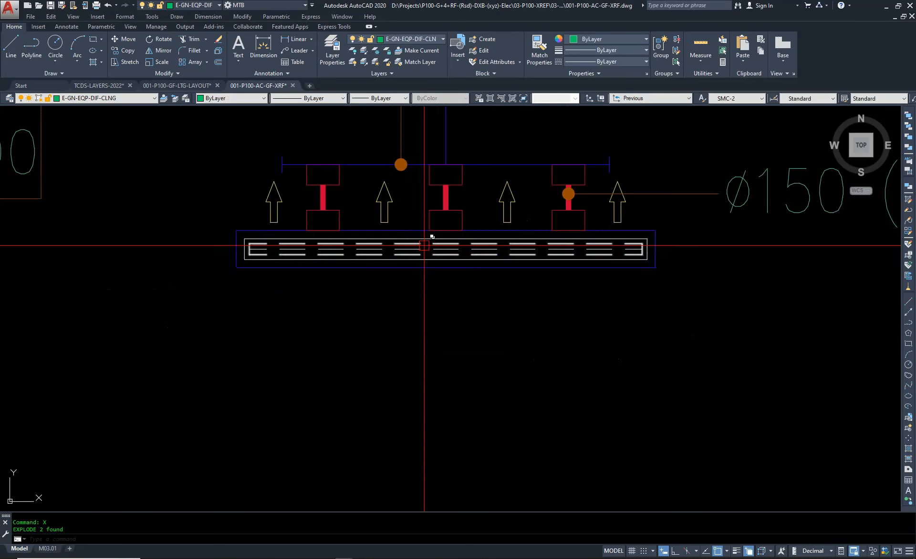
Step: Check which layer the exploded supply diffuser's inner outline is on
click(362, 260)
scroll(266, 239, up, 5)
click(299, 199)
scroll(275, 216, down, 10)
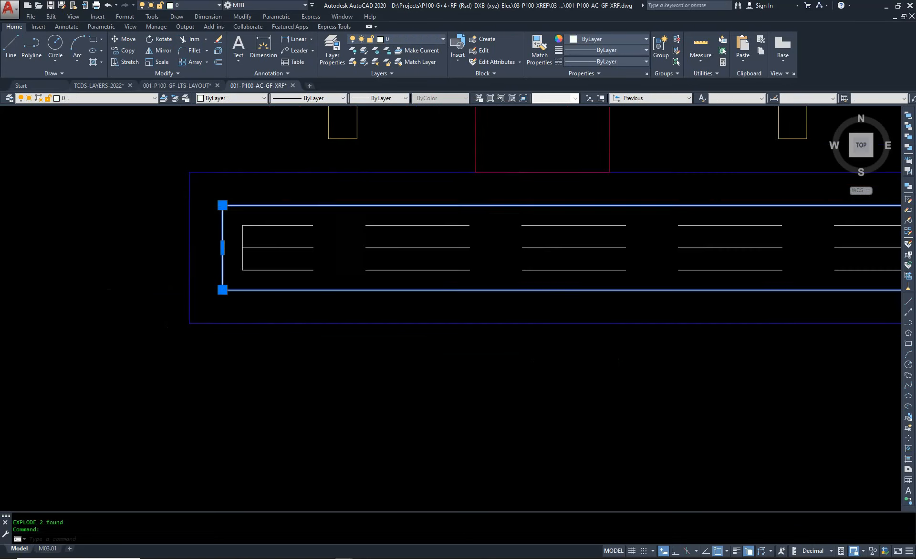
key(Escape)
key(Escape)
Step: Isolate the E-GN-EQP-DIF-CLNG layer using the return diffuser and review which diffusers are on it
scroll(392, 248, up, 4)
text(layiso)
key(space)
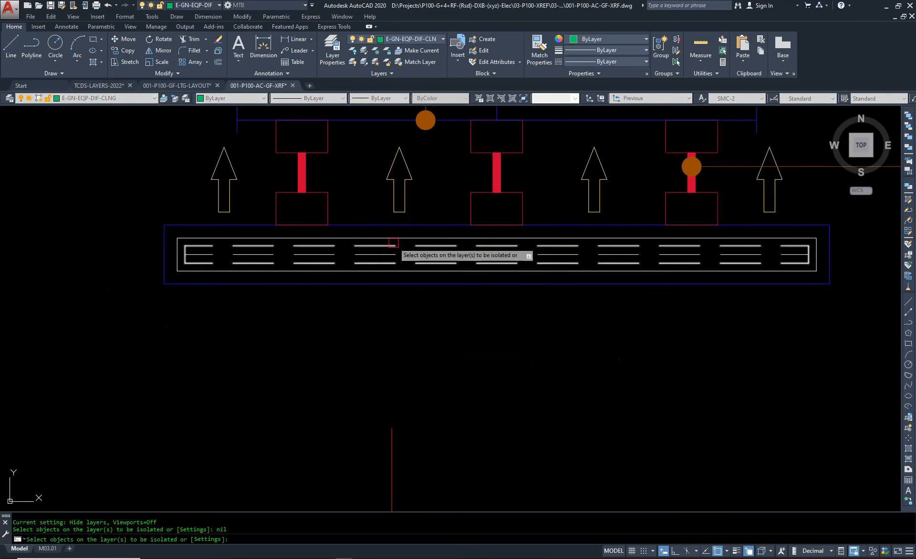
click(394, 242)
scroll(421, 359, down, 4)
middle_drag(441, 114, 461, 317)
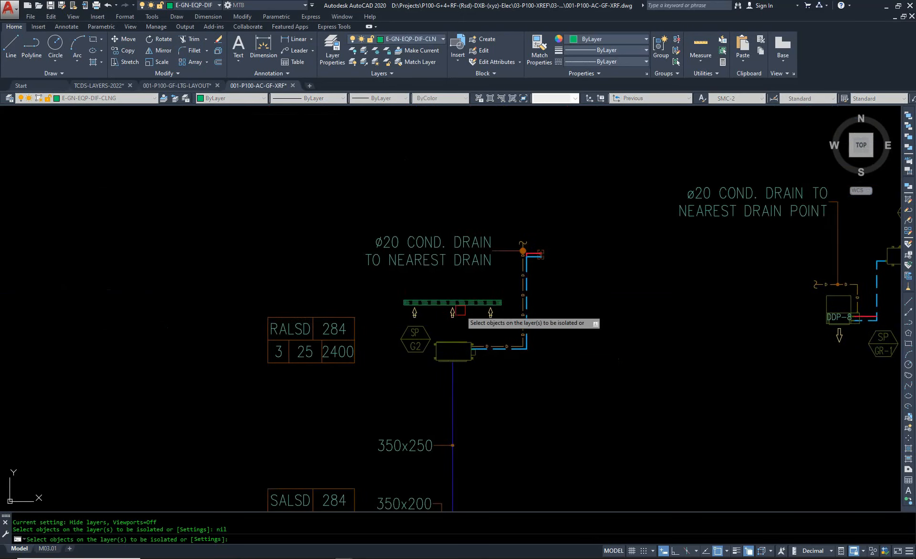
scroll(449, 302, up, 1)
click(456, 301)
key(space)
scroll(444, 281, down, 4)
key(Escape)
scroll(445, 281, down, 3)
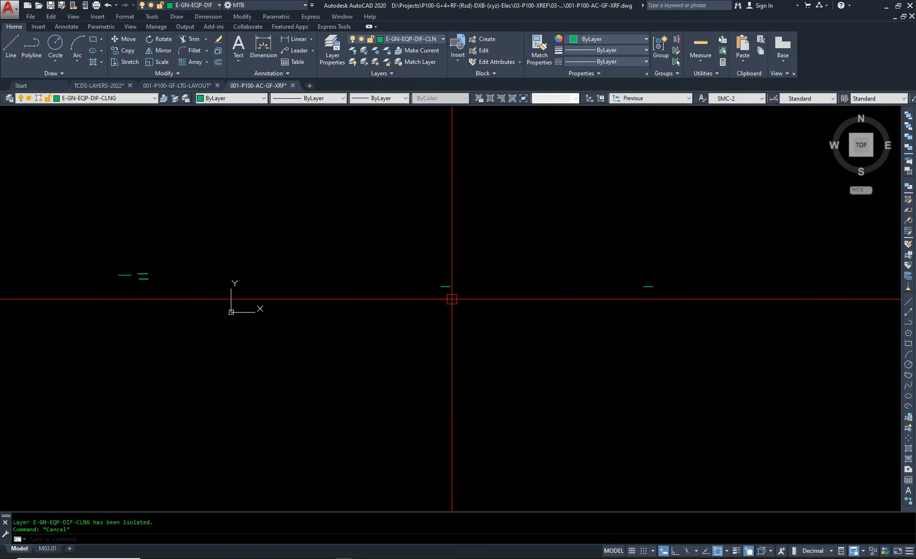
Step: Turn all layers back on and return to the exploded supply diffuser
key(Escape)
key(space)
scroll(466, 344, up, 10)
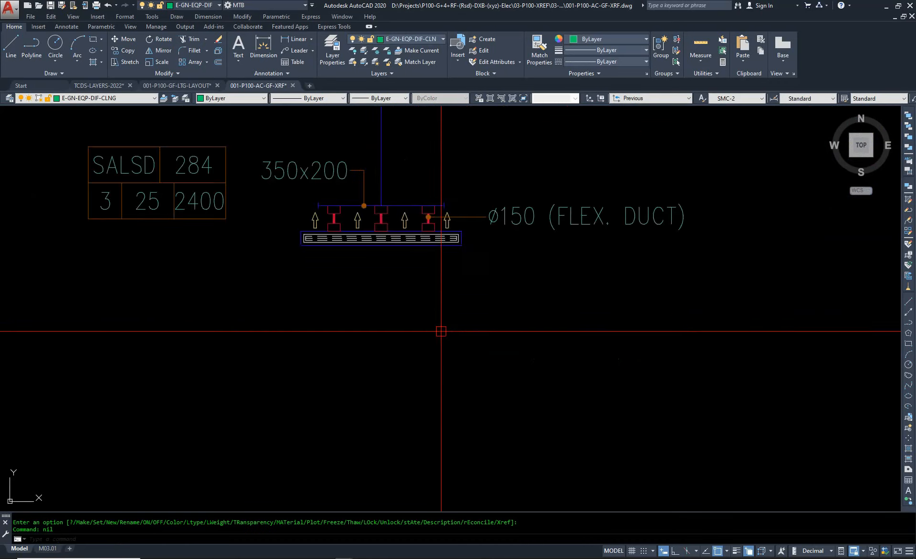
Step: Move the exploded supply diffuser's inner outline and slot lines onto the current layer E-GN-EQP-DIF-CLNG
scroll(430, 258, up, 6)
click(449, 261)
scroll(375, 321, down, 8)
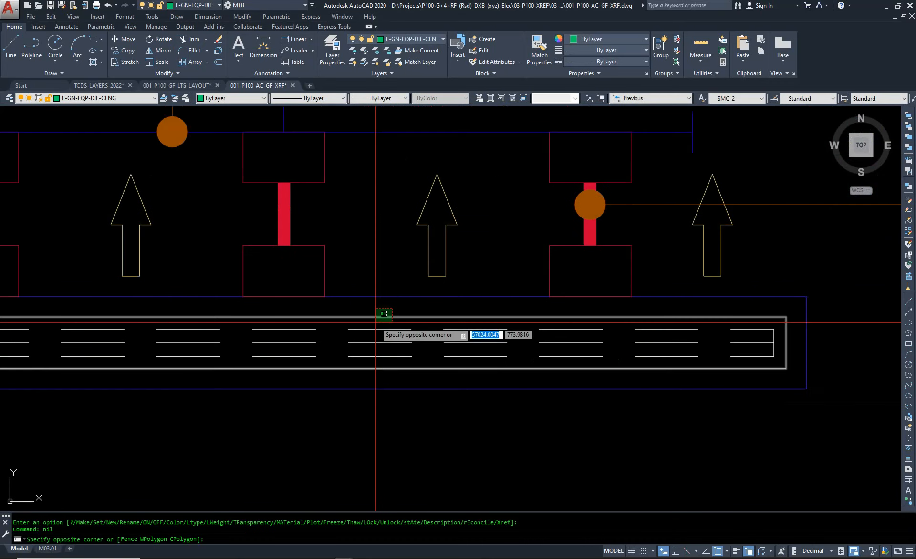
click(370, 357)
text(CLC)
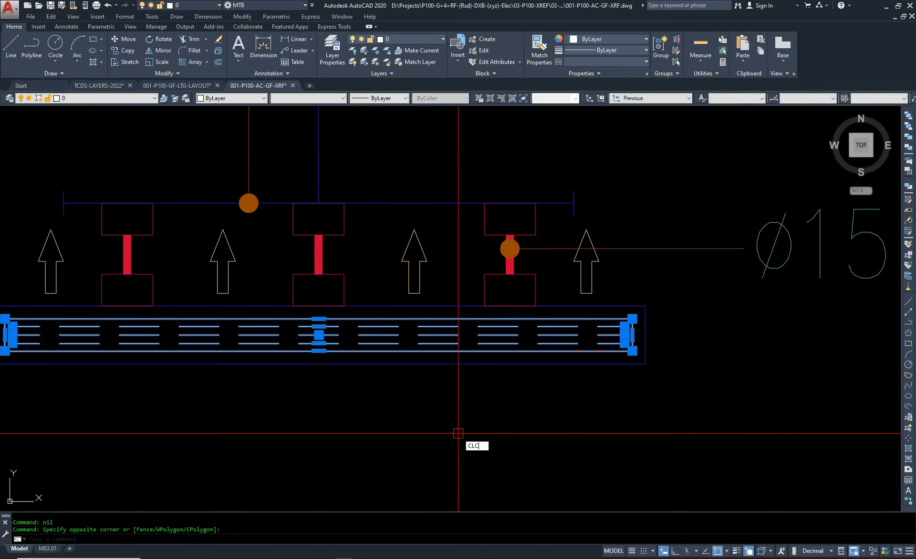
text(D)
key(space)
key(Escape)
Step: Match the inner outline of the other exploded supply diffuser to the outline already on E-GN-EQP-DIF-CLNG
text(MA)
key(space)
click(433, 350)
scroll(311, 344, down, 6)
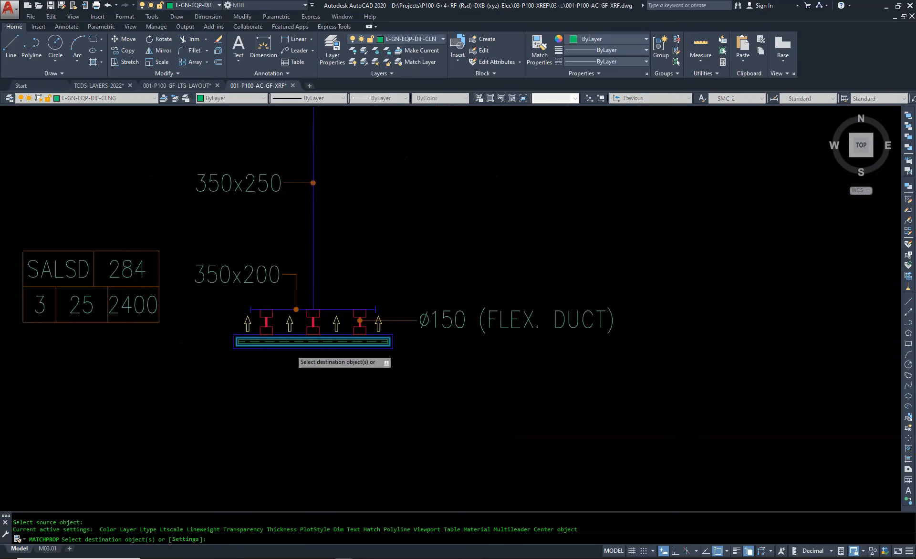
scroll(290, 349, down, 4)
middle_drag(658, 397, 2, 418)
scroll(135, 359, down, 2)
scroll(618, 364, up, 8)
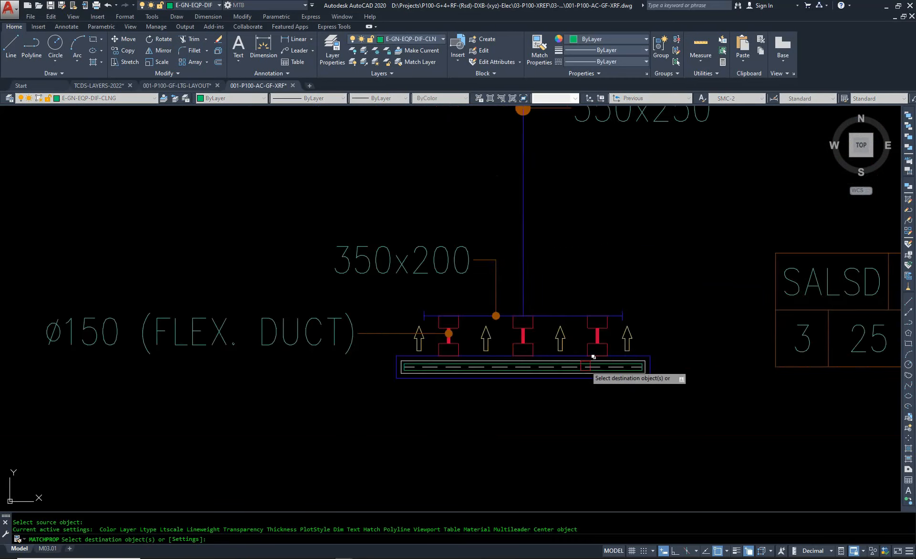
scroll(593, 357, up, 5)
click(525, 305)
key(Escape)
key(Escape)
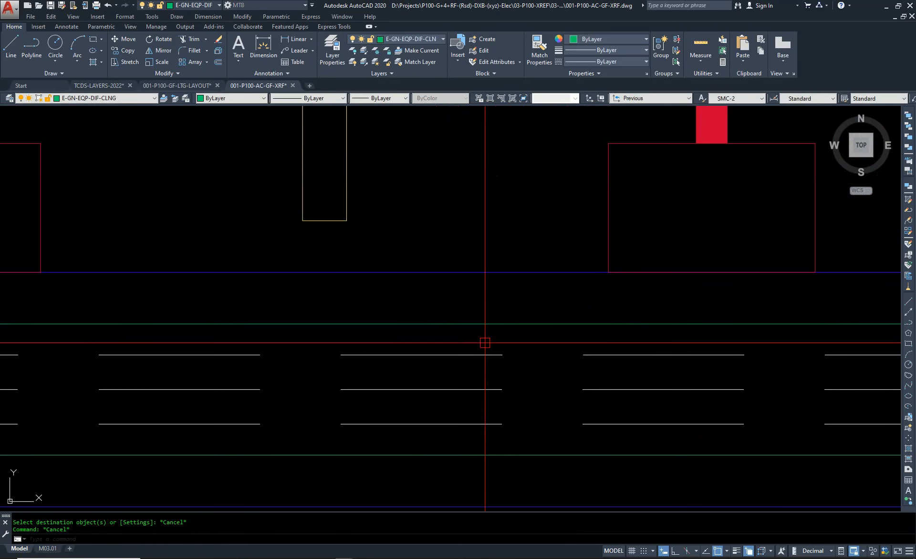
Step: Move the second supply diffuser's dashed slot lines onto the current layer E-GN-EQP-DIF-CLNG
click(484, 343)
click(438, 425)
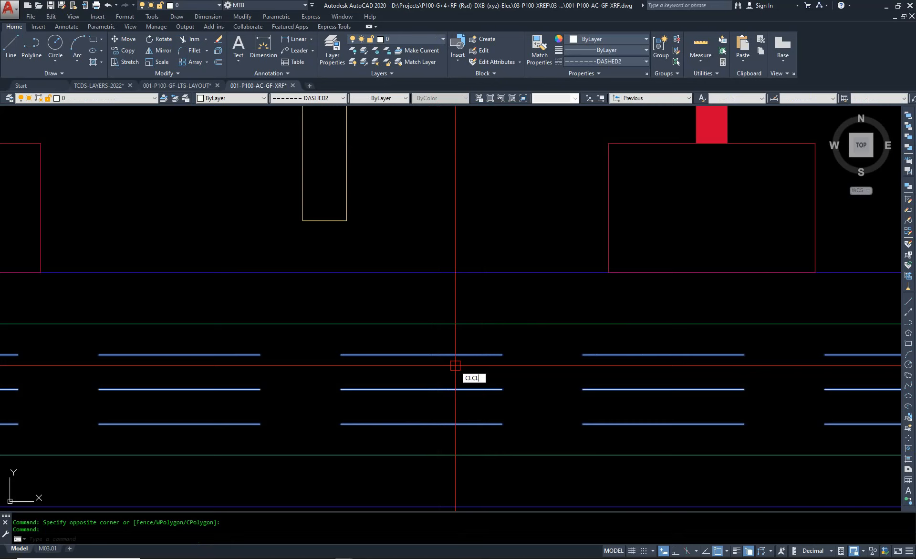
text(CLCL)
key(Return)
Step: Look over the relayered diffusers across the plan and the area with the layer-name labels
scroll(457, 353, down, 5)
scroll(459, 337, down, 8)
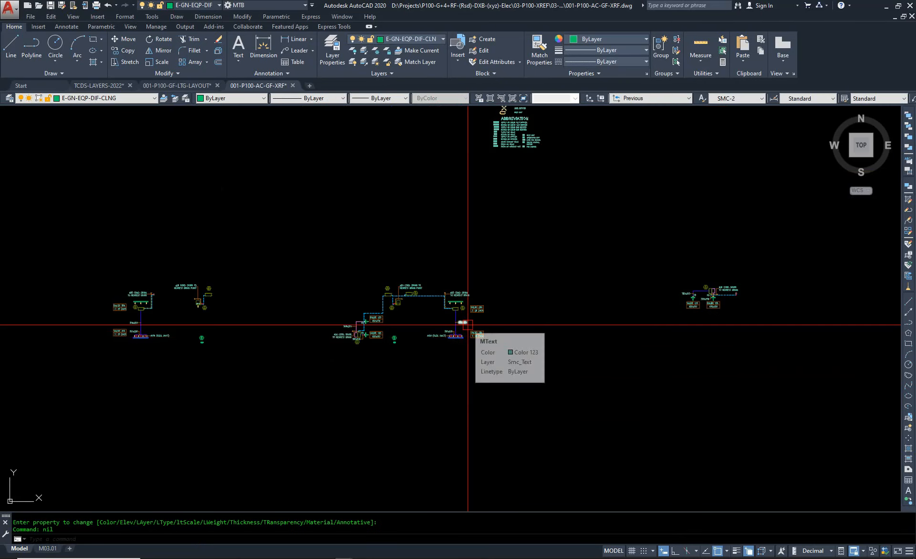
scroll(370, 336, up, 7)
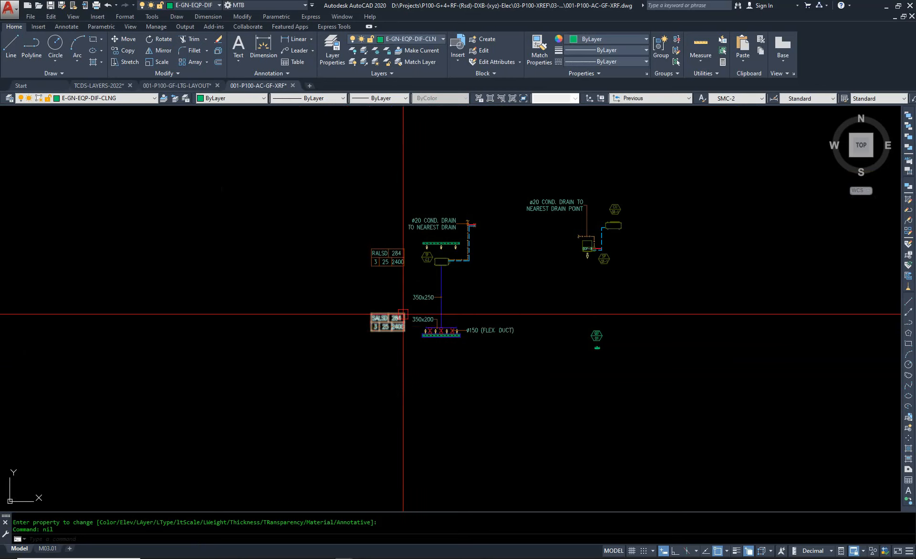
scroll(409, 316, up, 4)
middle_drag(468, 319, 648, 382)
scroll(648, 382, down, 8)
scroll(478, 344, down, 2)
scroll(250, 352, up, 6)
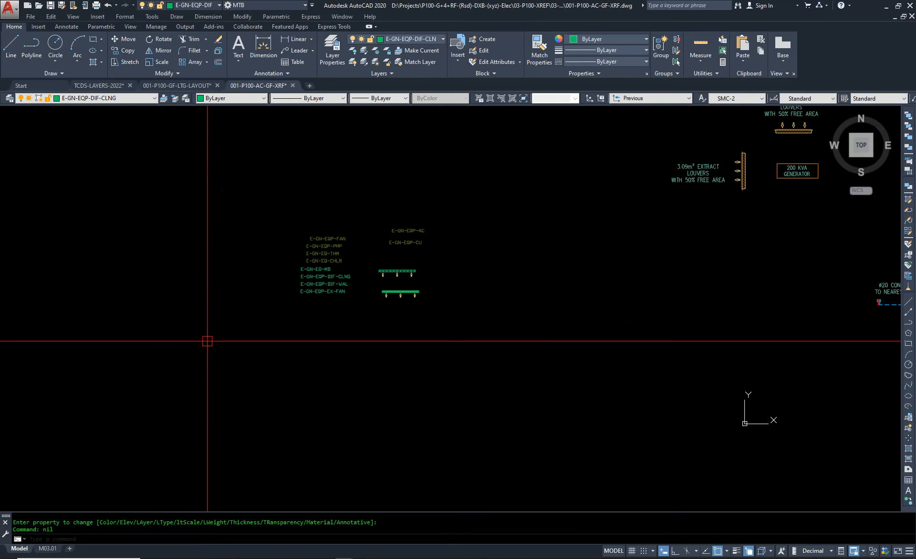
Step: Turn off the layers of the E-GN-EQP-CU, E-GN-EQP-DIF-CLNG, E-GN-EQP-DIF-WAL and E-GN-EQP-EX-FAN labels, including the current layer
text(F)
key(Return)
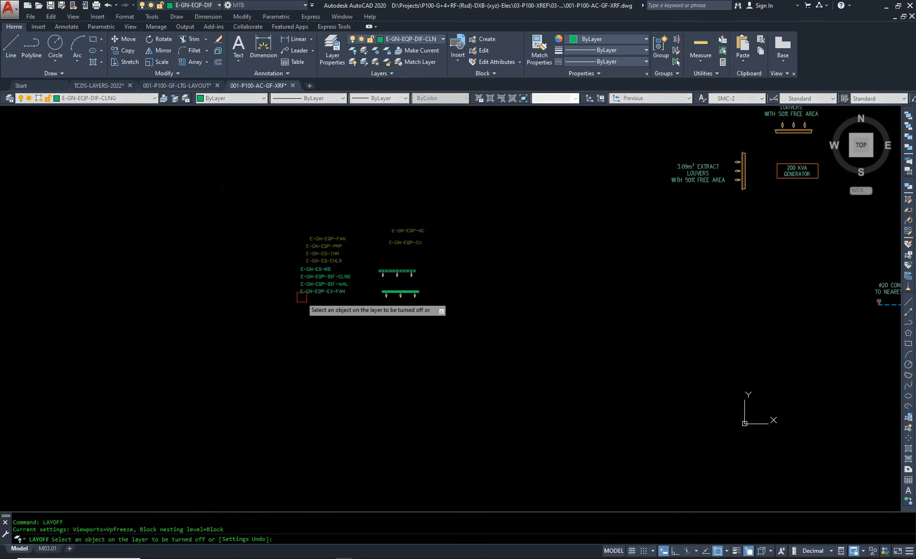
scroll(326, 253, up, 4)
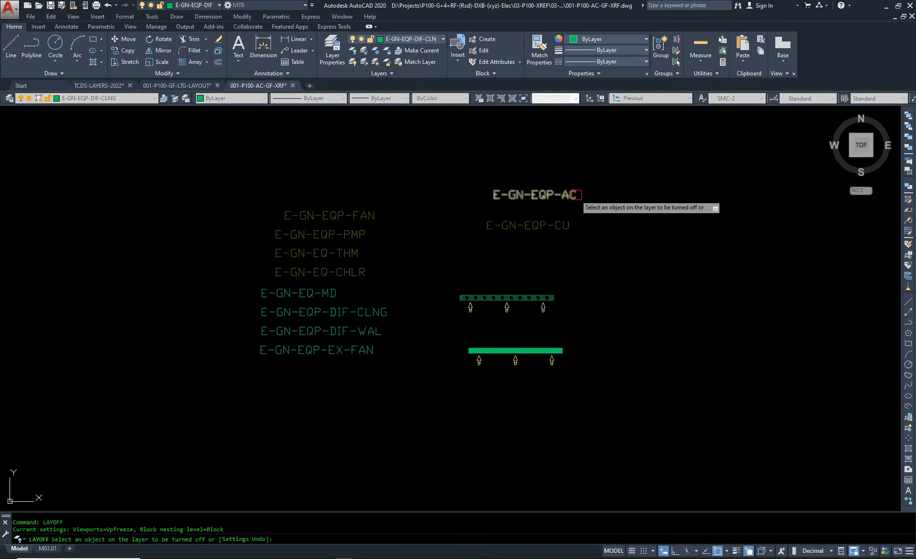
click(561, 225)
scroll(328, 322, up, 4)
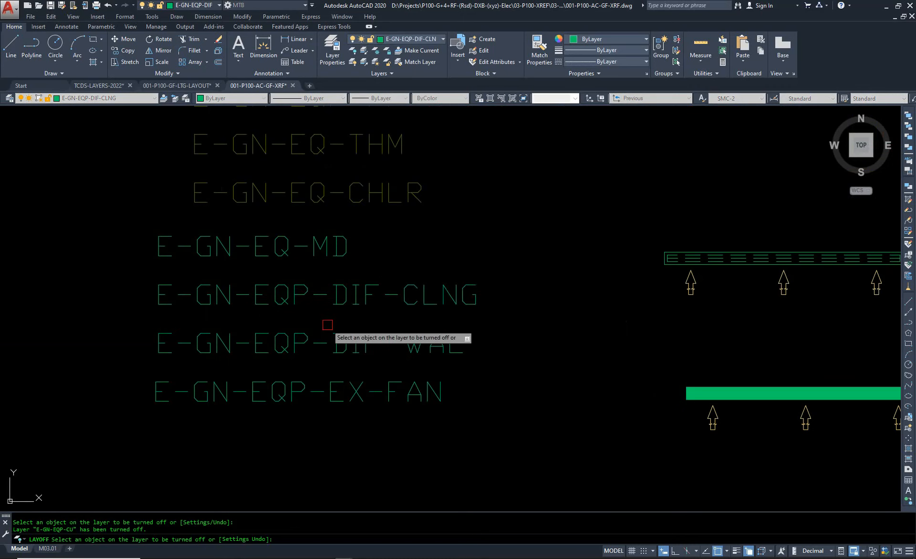
click(362, 301)
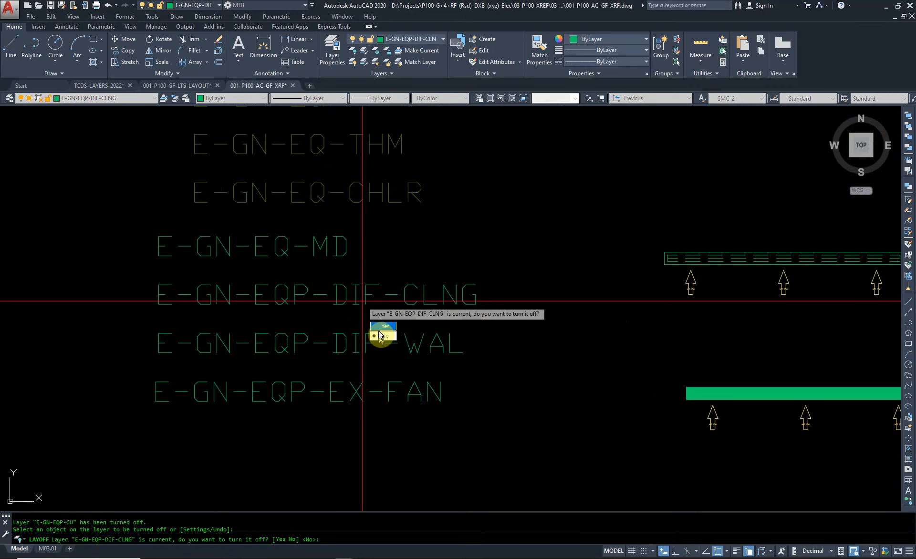
click(380, 331)
click(357, 343)
click(329, 387)
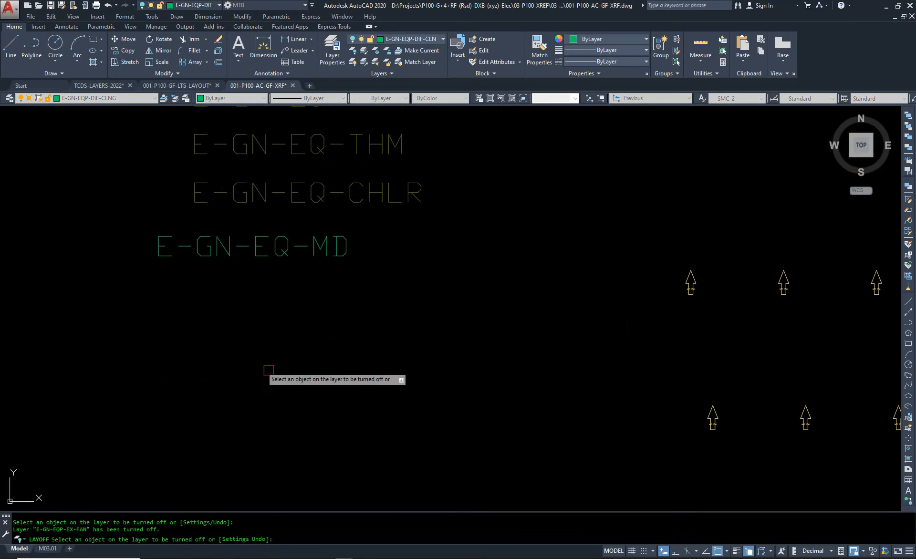
key(Escape)
scroll(348, 369, down, 6)
scroll(397, 352, up, 7)
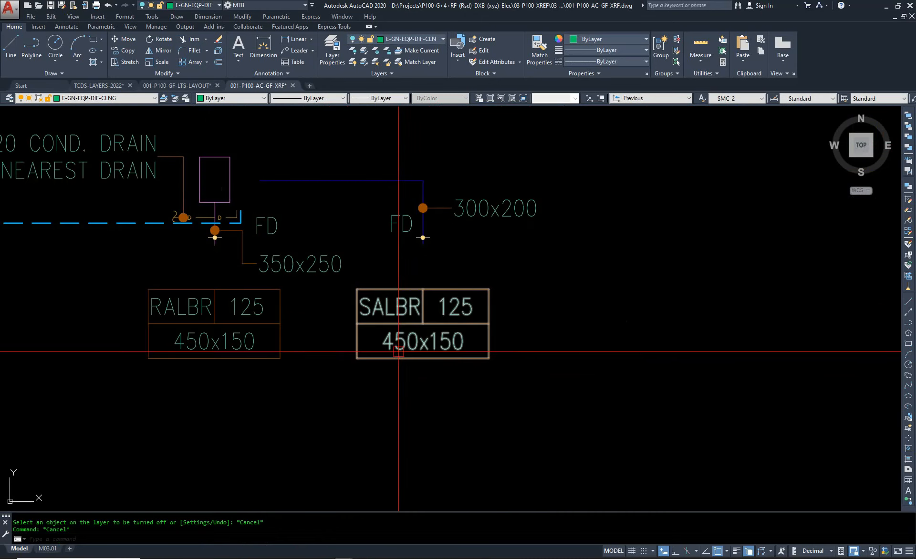
Step: Look over the equipment groups across the ground-floor plan for items still visible with the finished equipment layers off
scroll(397, 323, down, 8)
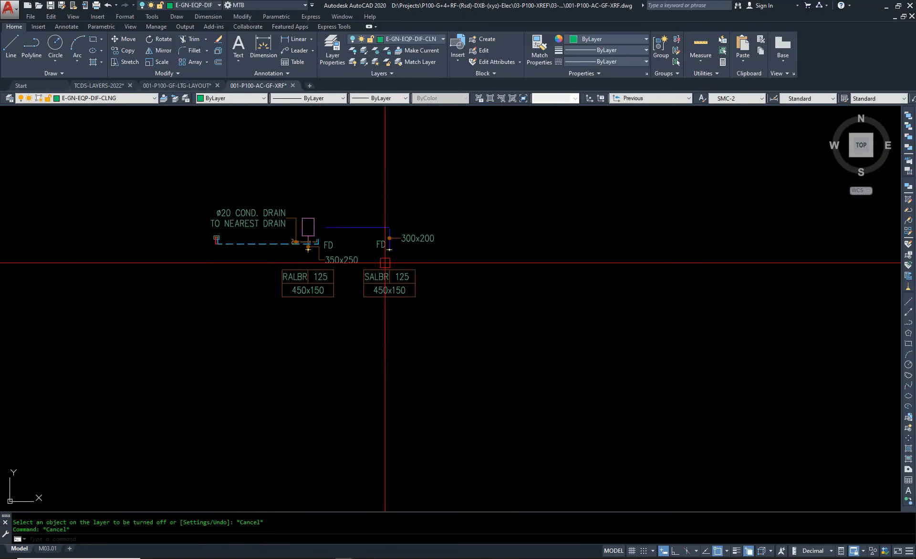
scroll(338, 299, up, 3)
middle_drag(726, 358, 150, 367)
scroll(364, 349, up, 3)
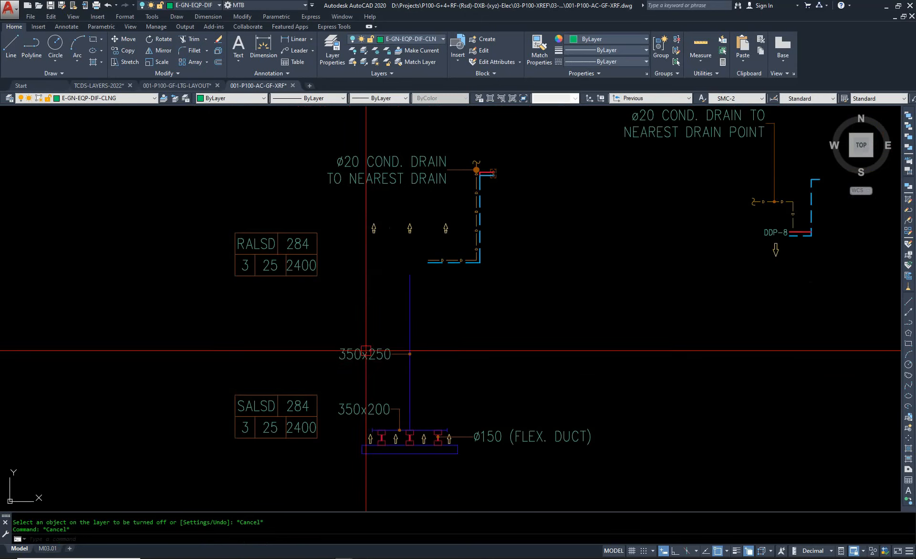
scroll(302, 362, down, 2)
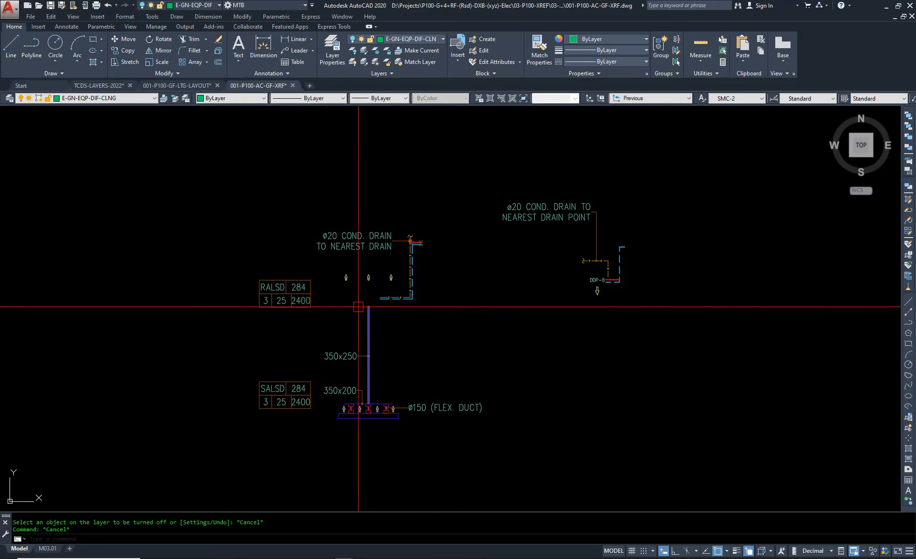
scroll(359, 306, down, 4)
middle_drag(630, 342, 457, 361)
scroll(174, 291, up, 6)
scroll(188, 314, down, 7)
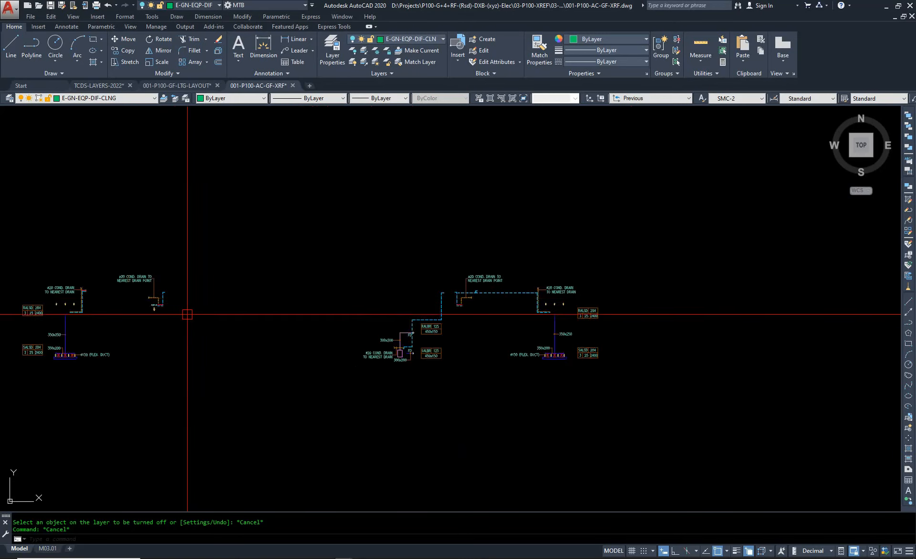
scroll(419, 360, up, 5)
scroll(265, 351, up, 3)
scroll(264, 350, down, 4)
middle_drag(606, 374, 453, 391)
scroll(243, 333, down, 4)
scroll(558, 320, up, 6)
scroll(578, 316, down, 5)
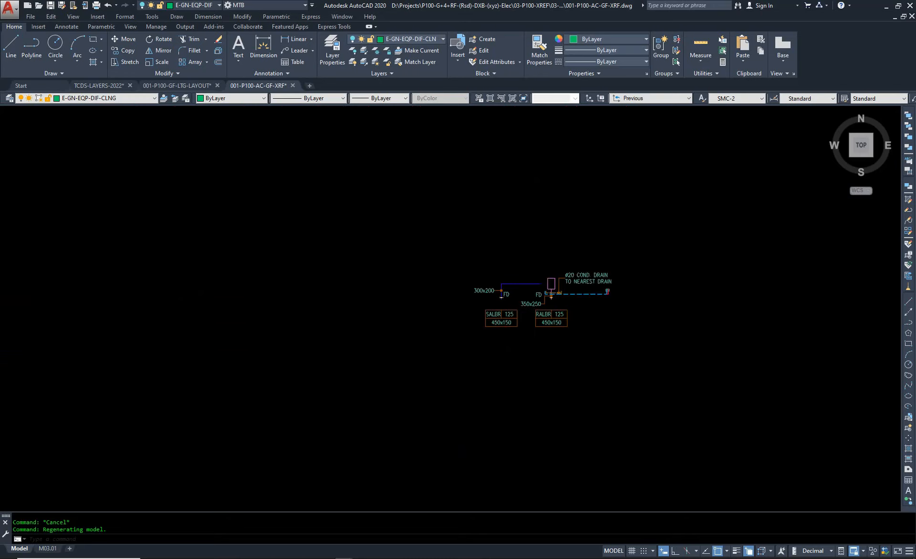
scroll(452, 307, down, 3)
scroll(453, 309, up, 10)
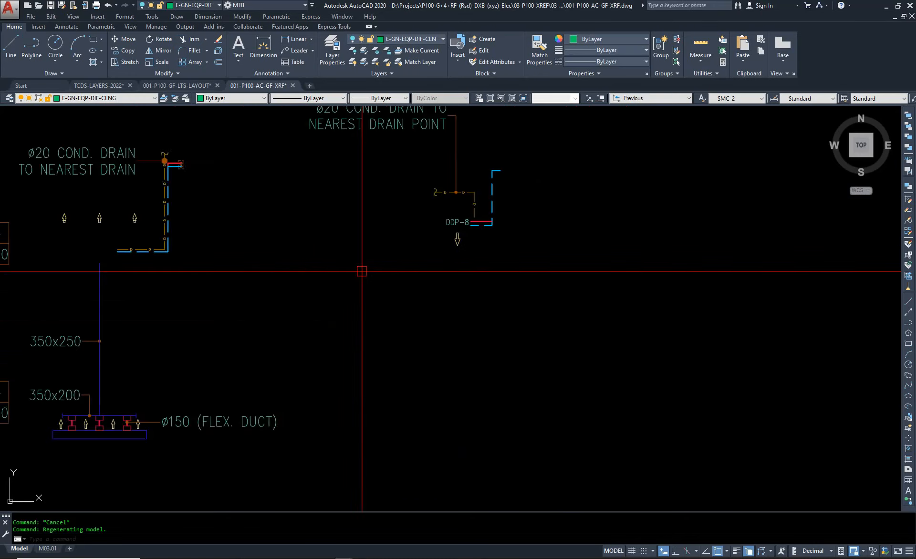
Step: Check the attributes of the DDP-8 tag block beside the garbage-room unit and close them without changing the value
click(456, 221)
double_click(457, 222)
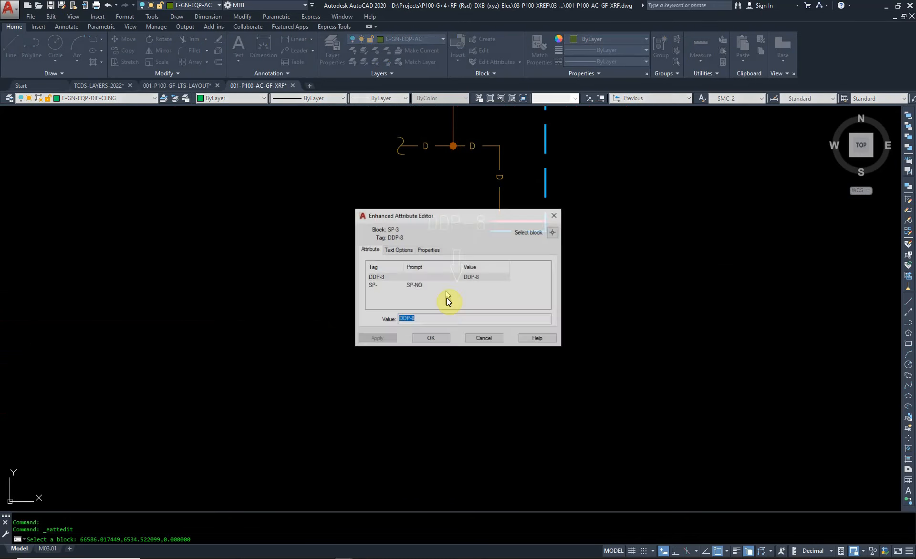
click(437, 341)
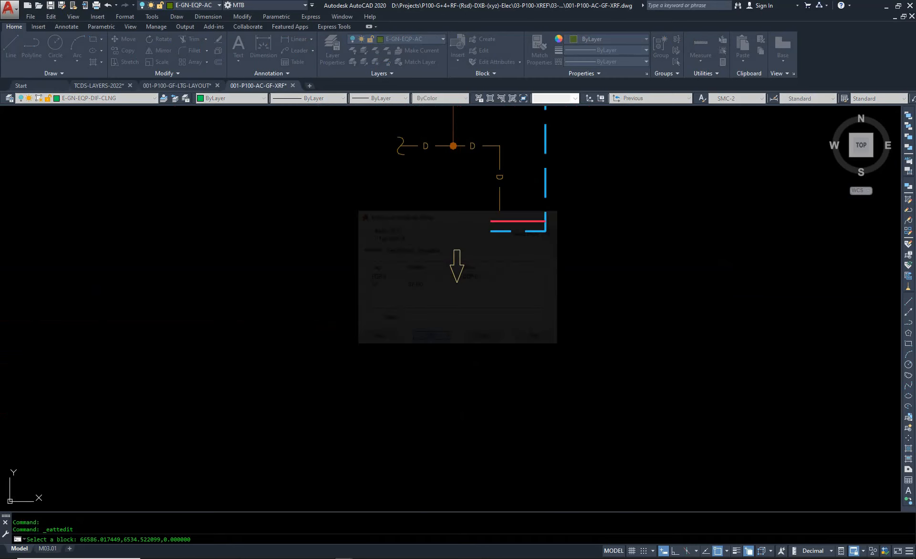
Step: Turn all layers of the AC drawing back on
text(ON)
key(Return)
scroll(524, 272, down, 10)
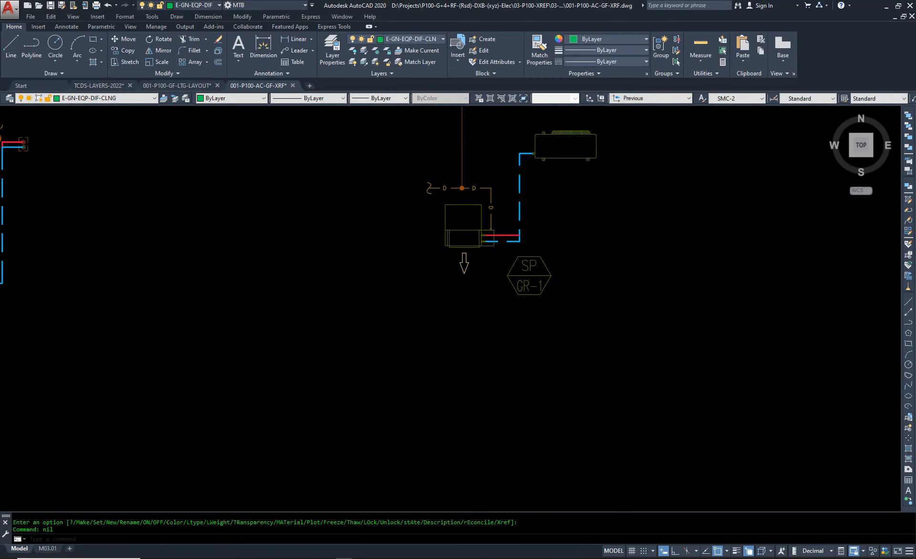
scroll(402, 290, down, 4)
key(Escape)
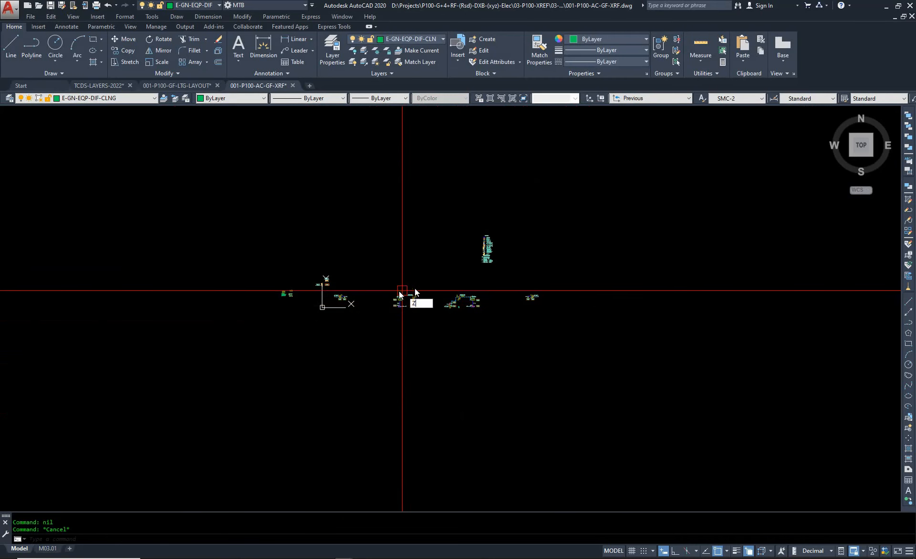
Step: Erase the layer-name labels beside the plan, fit the drawing extents in view and save the drawing
key(Escape)
scroll(334, 293, up, 4)
click(229, 260)
click(157, 345)
key(Return)
text(Z)
key(Return)
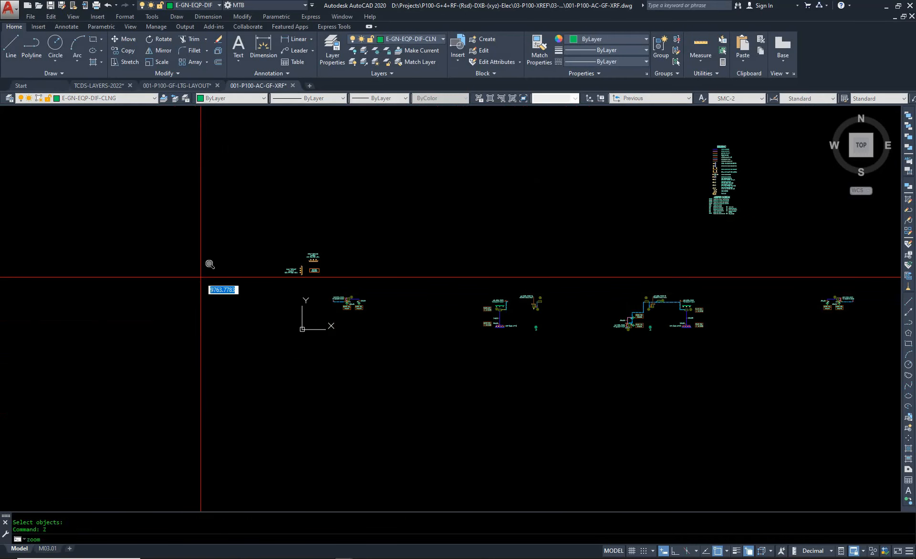
text(E)
key(Return)
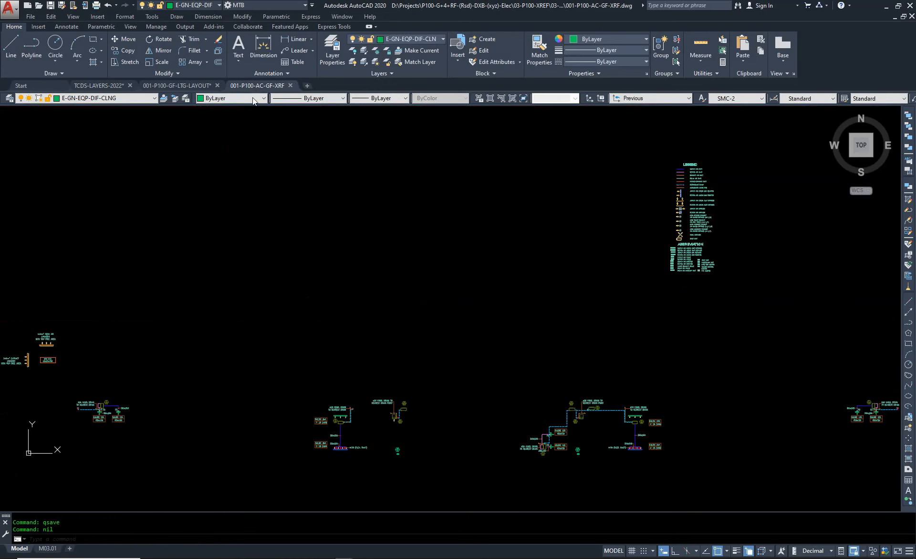
Step: Switch to the 001-P100-GF-LTG-LAYOUT drawing and reload its external reference 001-P100-AC-GF-XRF
click(177, 86)
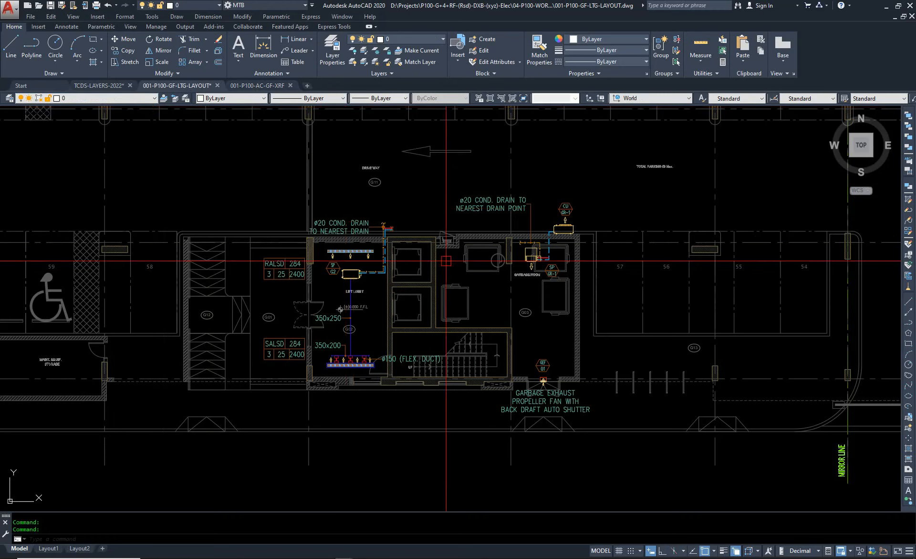
scroll(448, 260, down, 2)
click(259, 86)
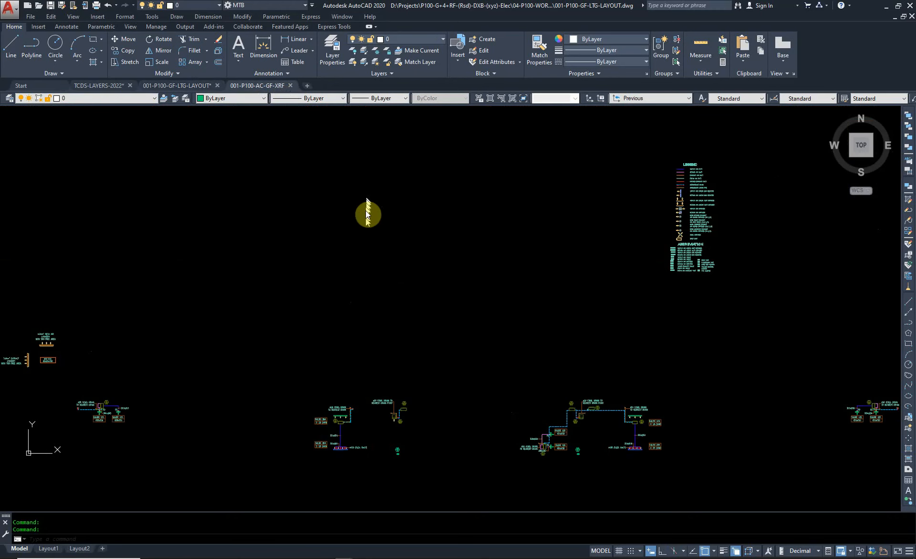
click(176, 86)
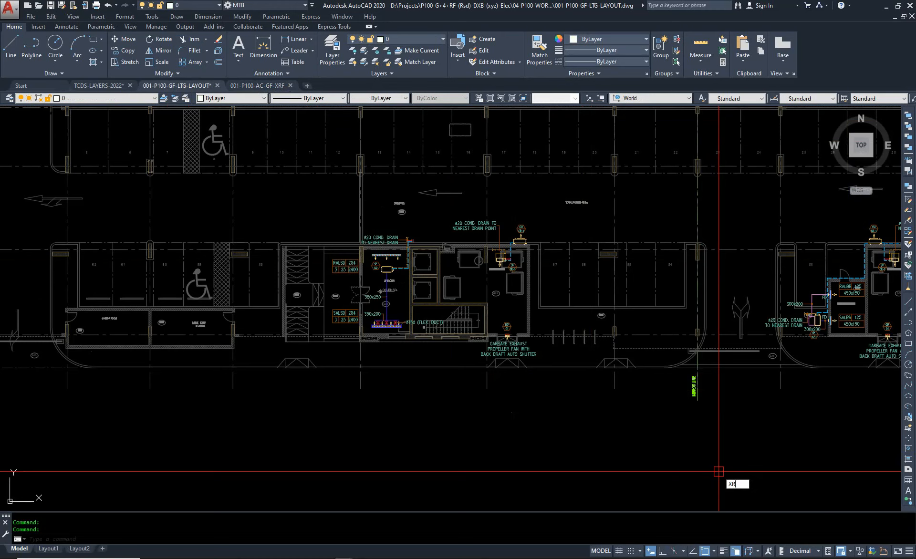
key(Return)
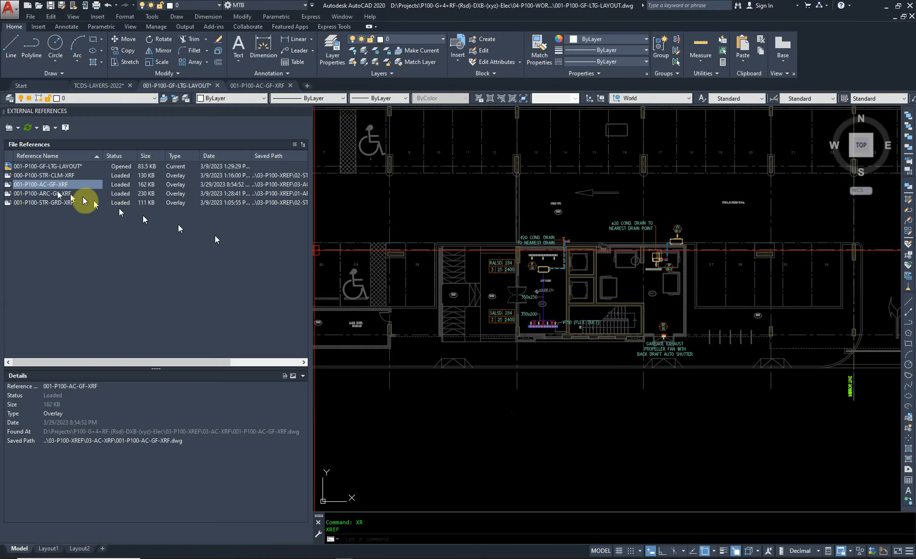
right_click(43, 187)
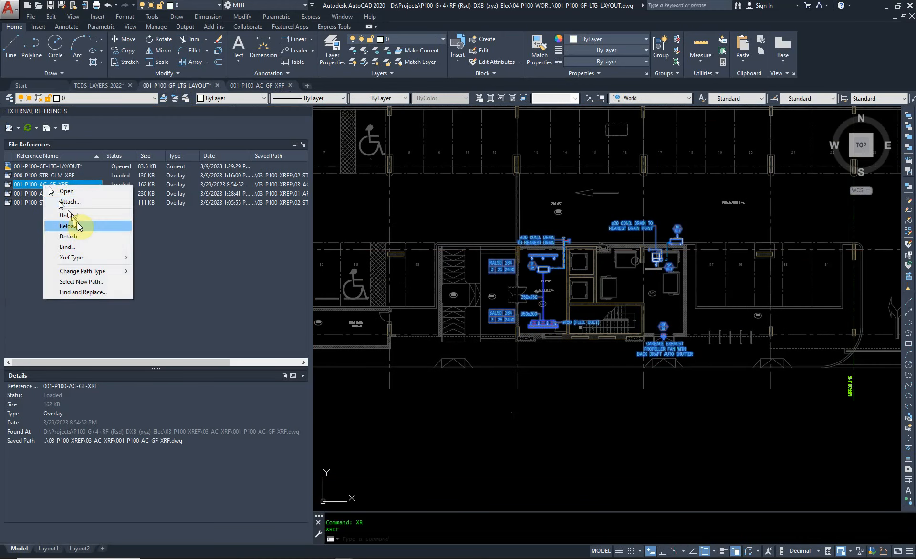
click(86, 222)
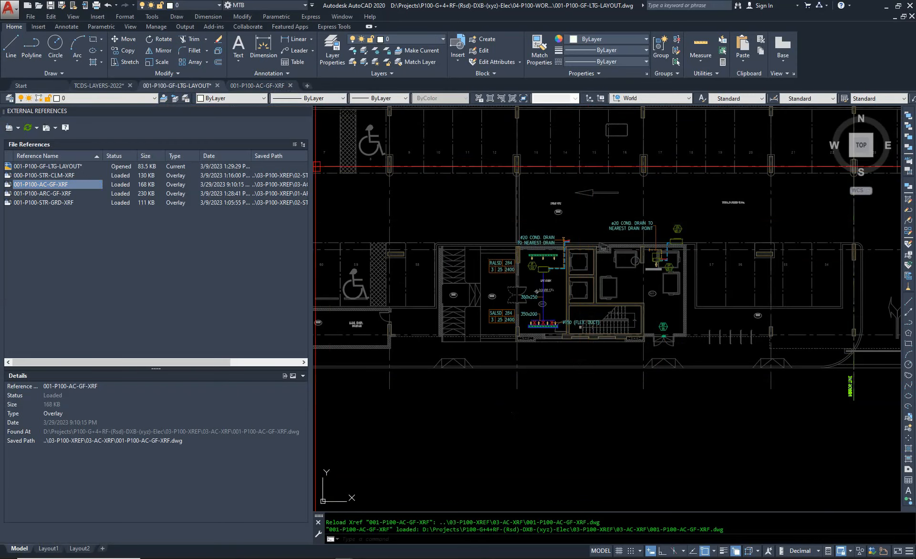
click(305, 111)
Step: Inspect the reloaded AC equipment and list only the 001-P100-AC-GF-XRF layers, widening the name column to read the E-GN-EQP layer names
scroll(502, 274, up, 8)
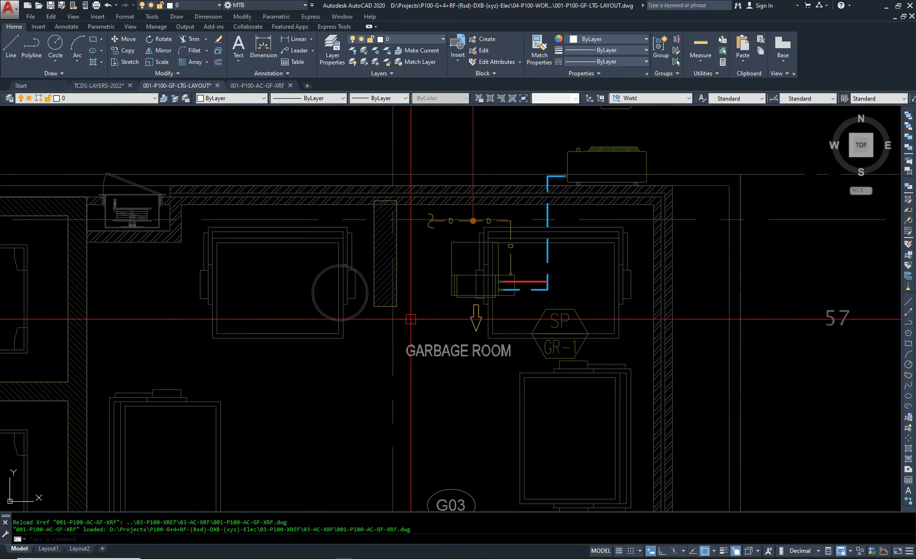
scroll(493, 283, down, 6)
text(LA)
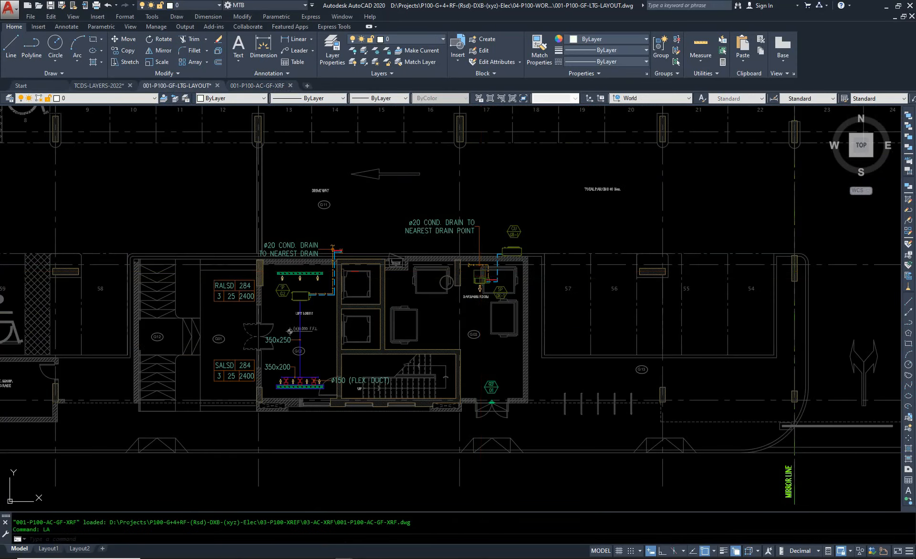
key(Return)
click(288, 244)
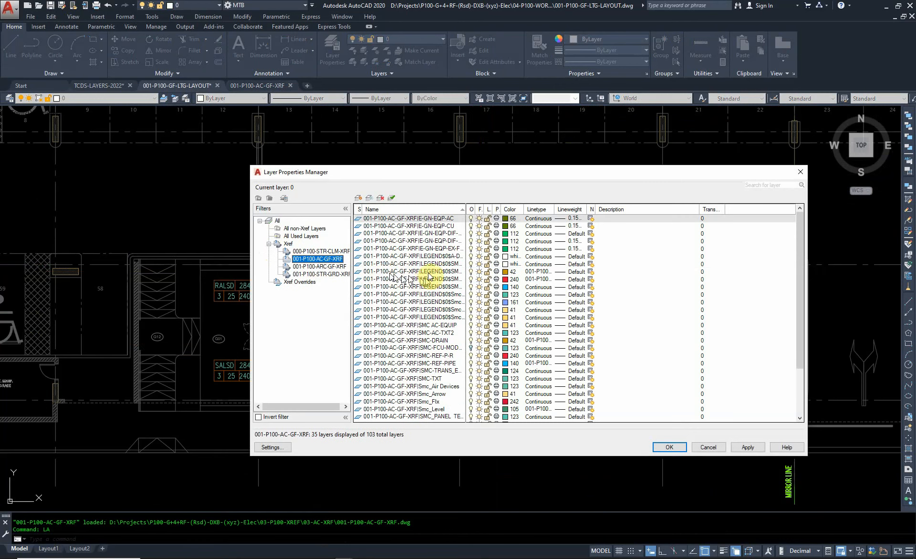
drag(466, 209, 509, 210)
click(458, 249)
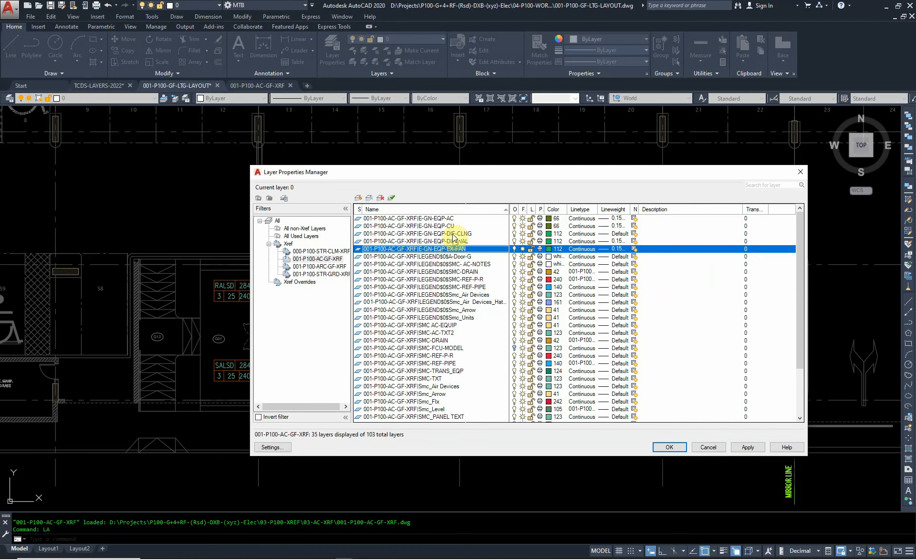
click(682, 443)
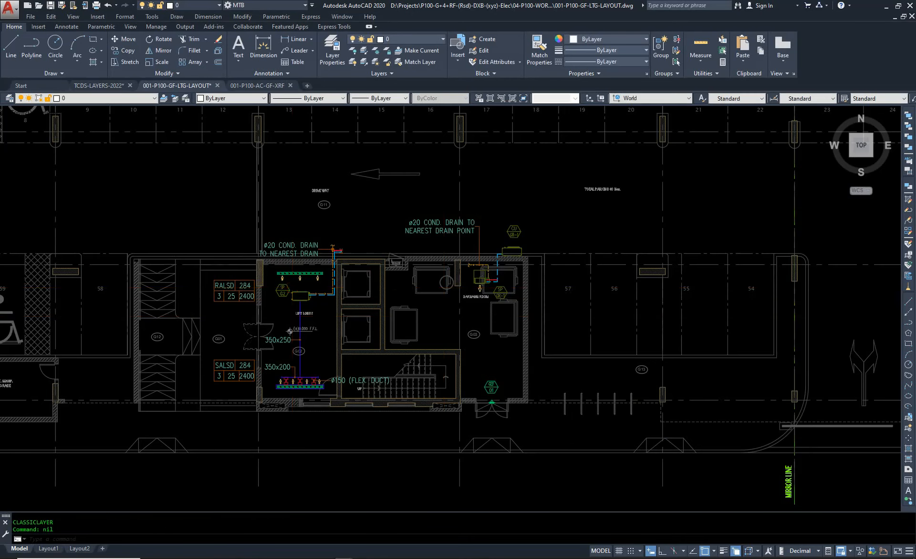
scroll(289, 289, up, 4)
click(287, 291)
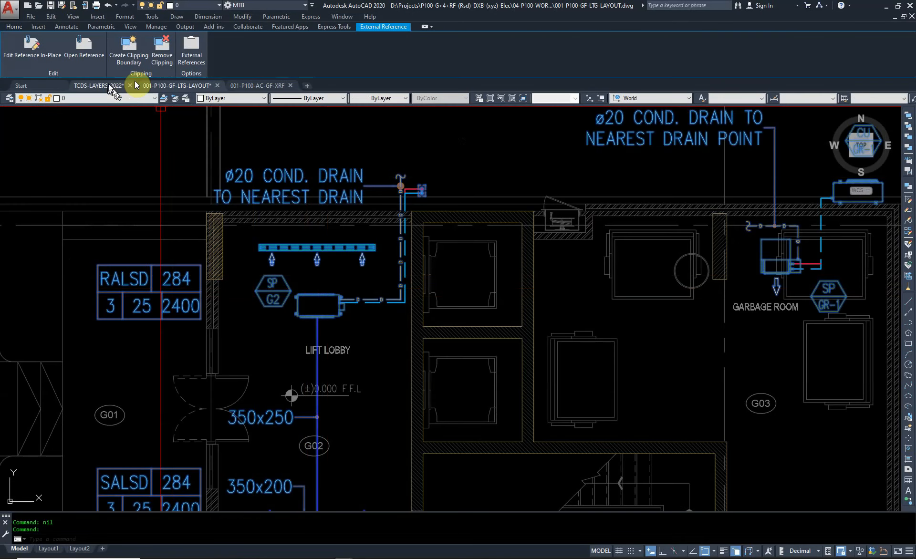
Step: In the 001-P100-AC-GF-XRF drawing, isolate the layers of the AC unit, condensing unit, exhaust fan, ceiling linear diffuser and wall diffuser
click(257, 85)
scroll(481, 286, down, 4)
key(Escape)
key(Escape)
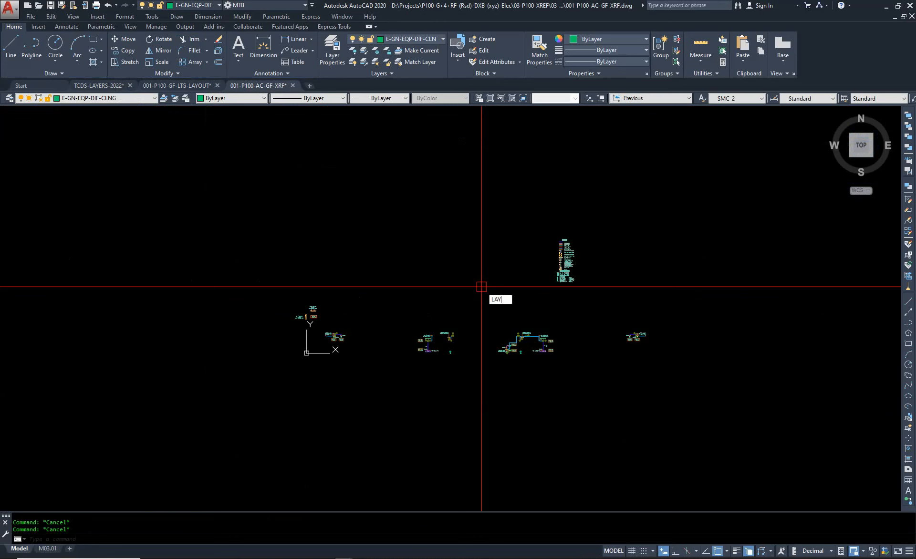
key(Return)
scroll(438, 323, up, 3)
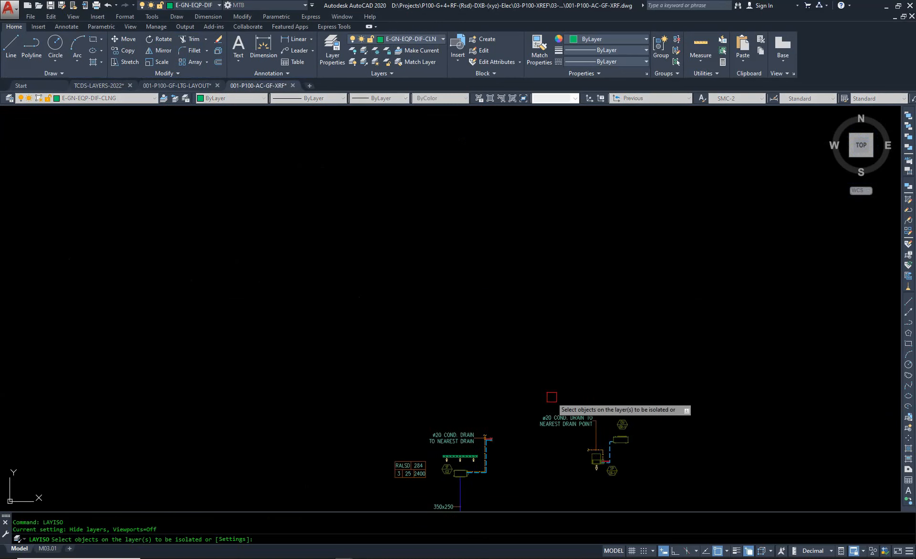
scroll(545, 381, up, 6)
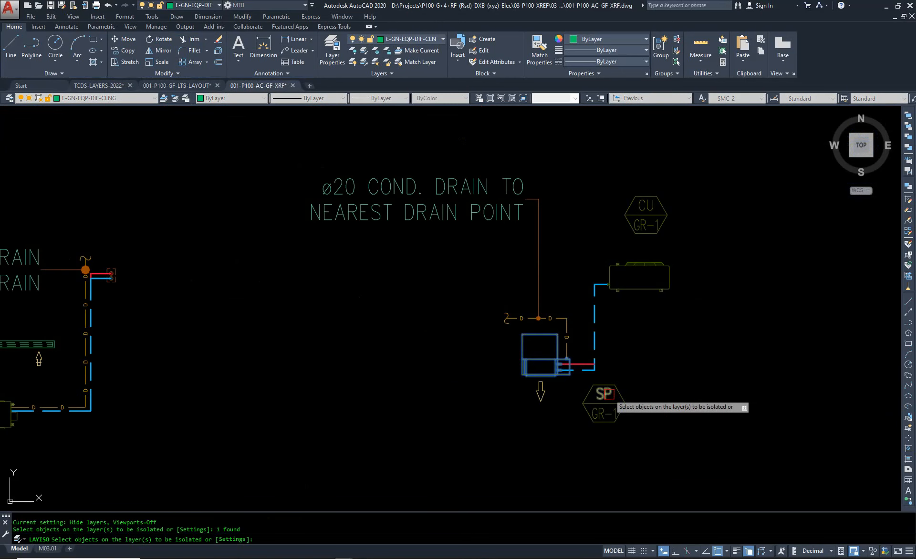
click(655, 287)
scroll(563, 292, down, 5)
scroll(564, 296, up, 6)
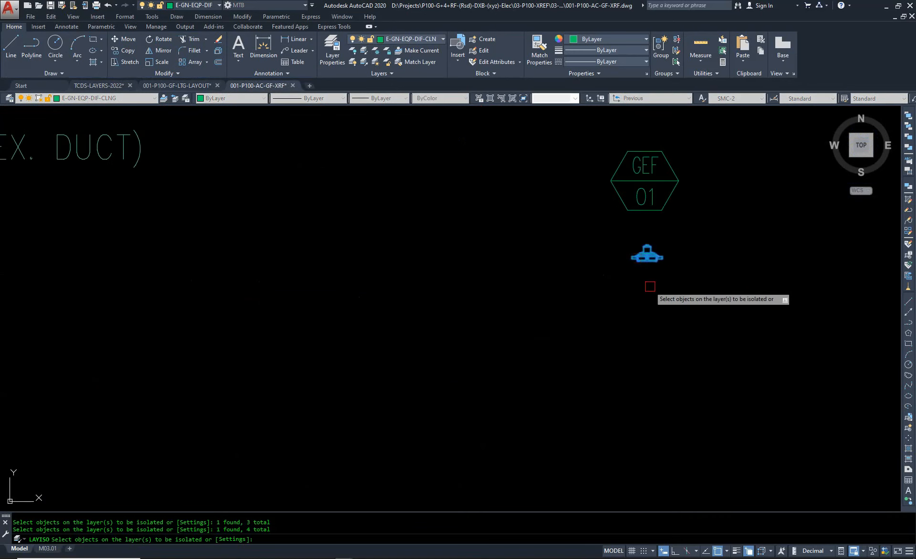
scroll(446, 262, down, 5)
scroll(411, 320, up, 10)
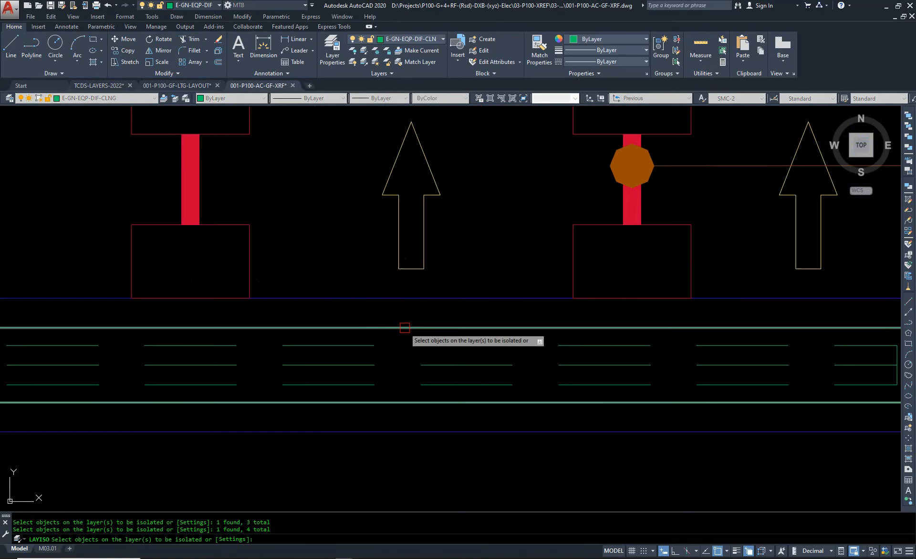
click(405, 327)
scroll(505, 355, down, 5)
scroll(302, 270, up, 8)
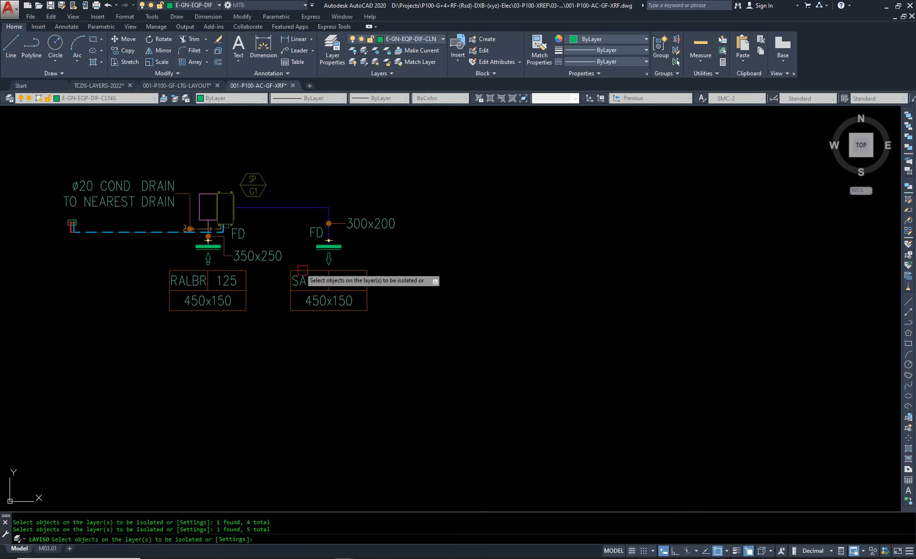
scroll(296, 263, up, 4)
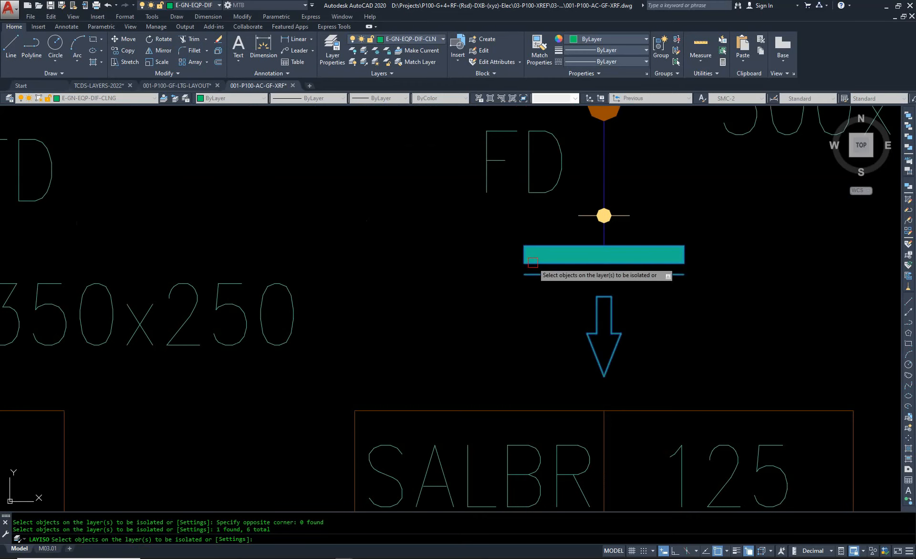
key(Return)
Step: Copy all the isolated HVAC equipment across the plan to the clipboard with base point 0,0,0
scroll(385, 325, down, 8)
scroll(362, 315, up, 2)
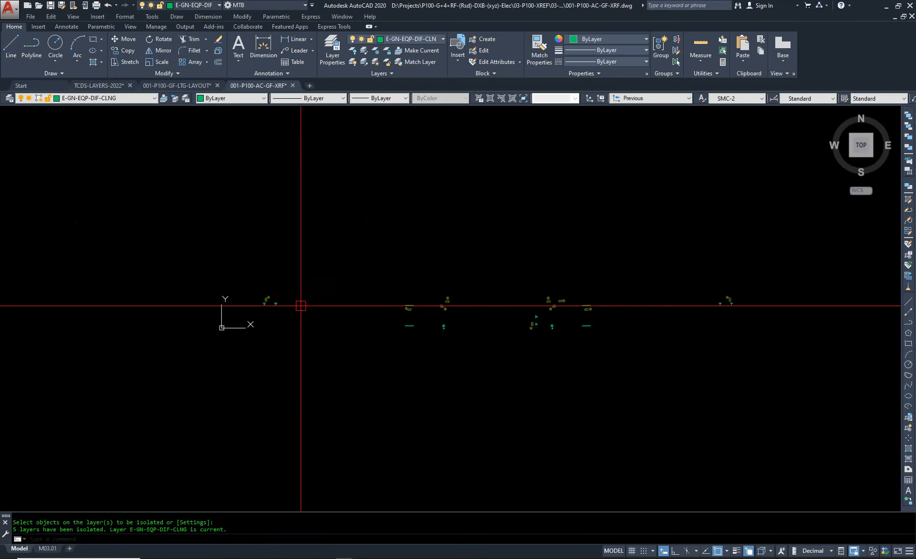
key(ctrl+shift+c)
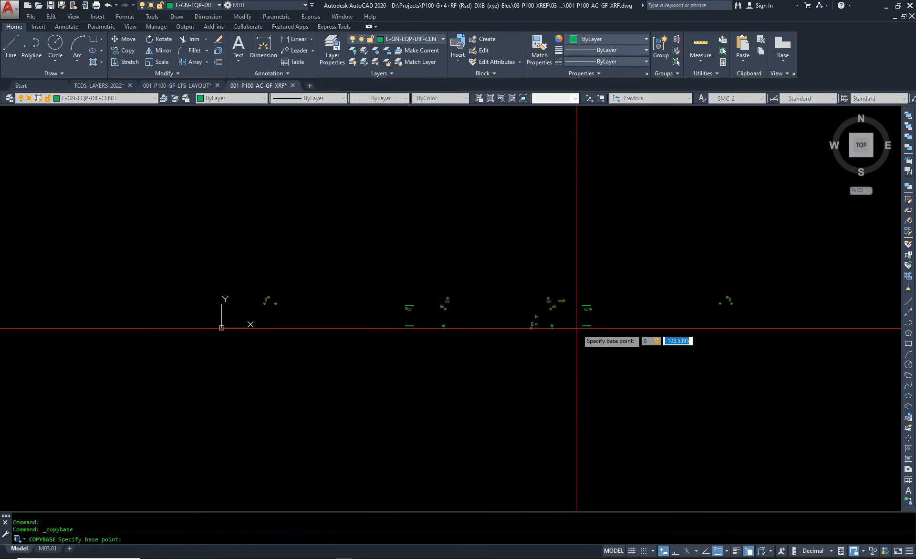
click(715, 279)
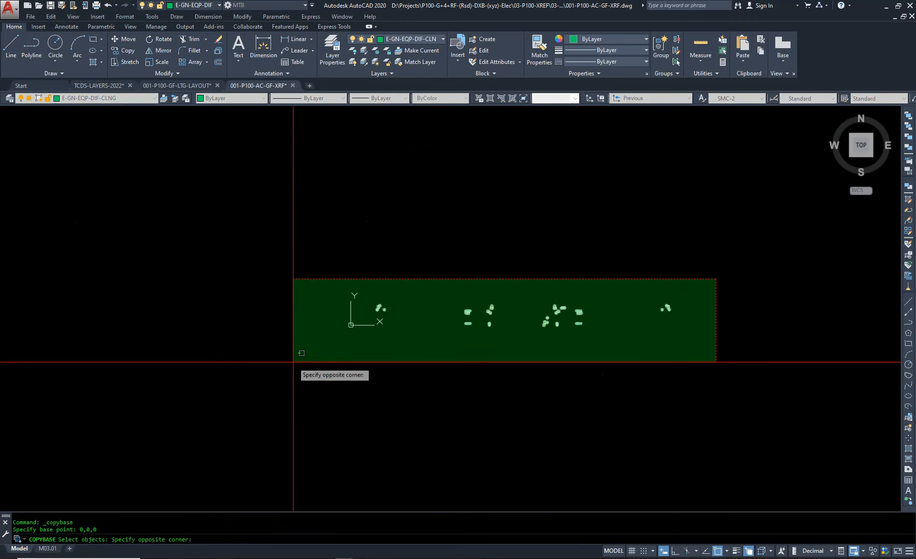
click(292, 360)
click(707, 274)
click(292, 384)
key(Return)
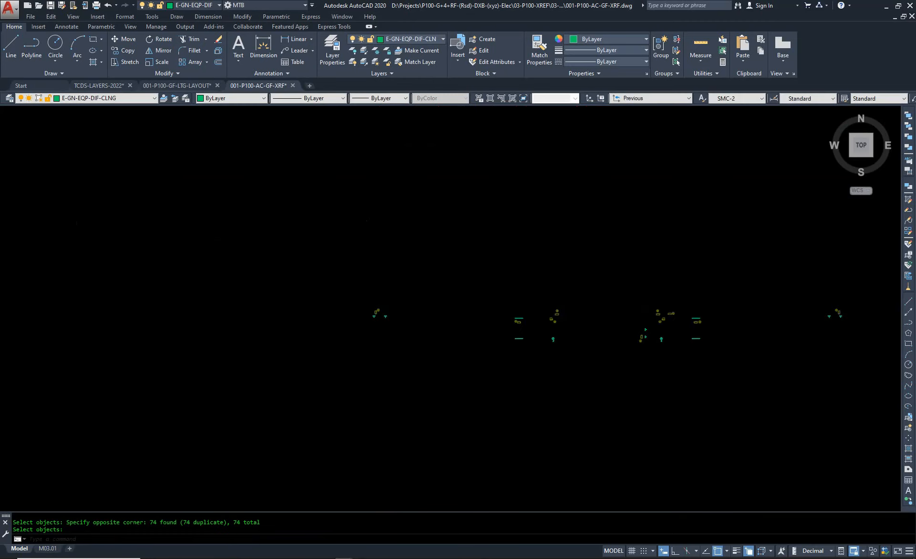
Step: Examine the isolated HVAC equipment across the AC drawing, checking the AC units, diffusers and the GEF 01 exhaust fans
scroll(379, 298, up, 6)
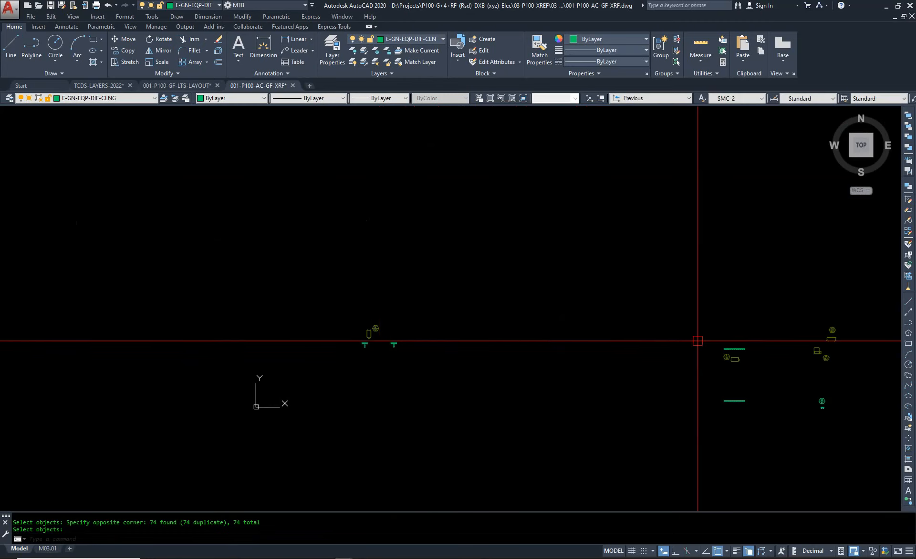
middle_drag(696, 339, 498, 329)
scroll(193, 321, up, 4)
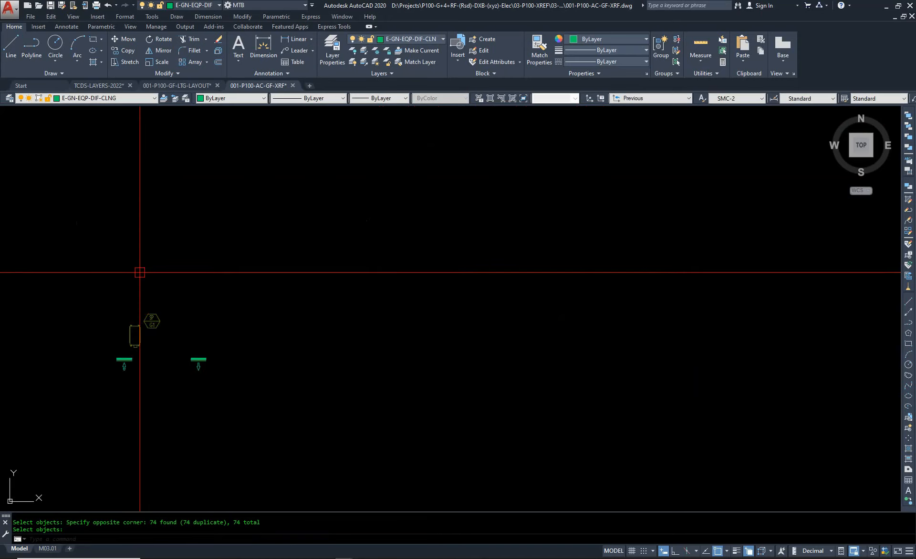
scroll(161, 339, down, 4)
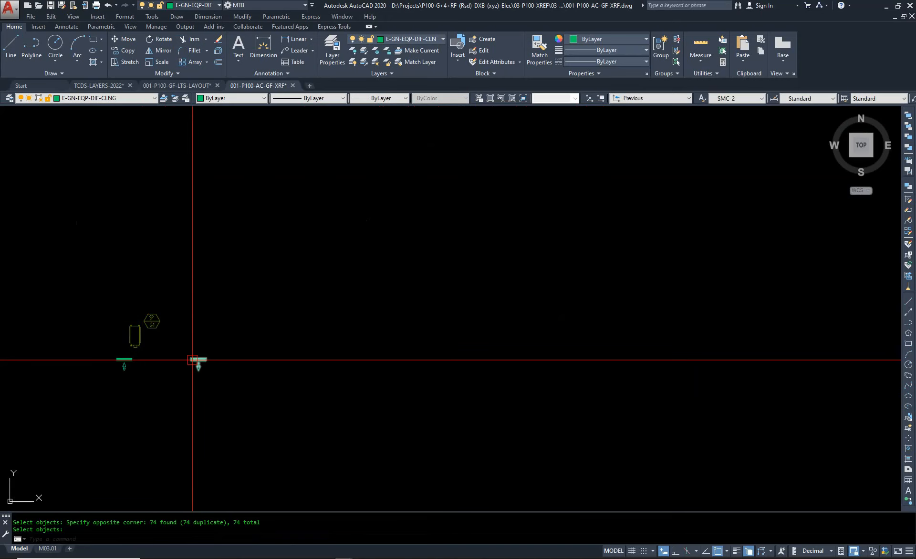
middle_drag(593, 410, 357, 389)
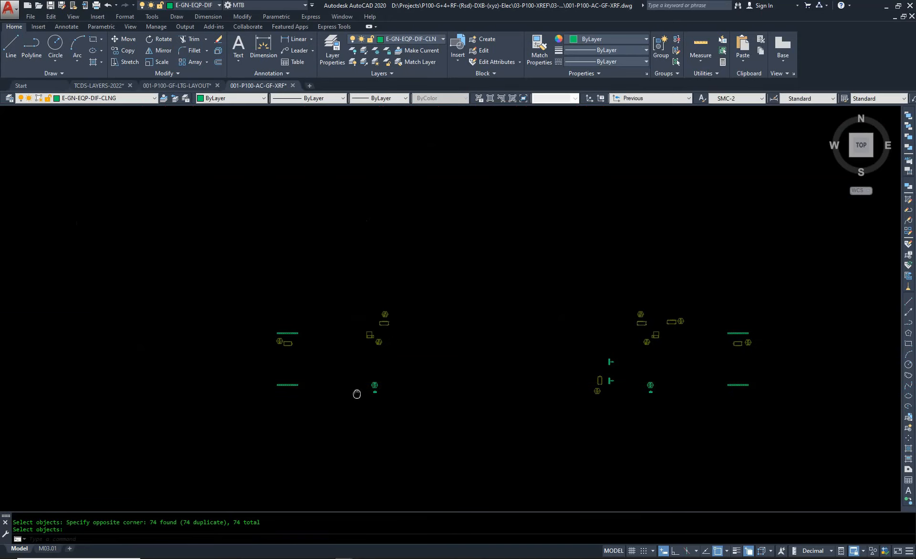
scroll(359, 386, up, 2)
scroll(380, 392, up, 5)
scroll(301, 357, down, 5)
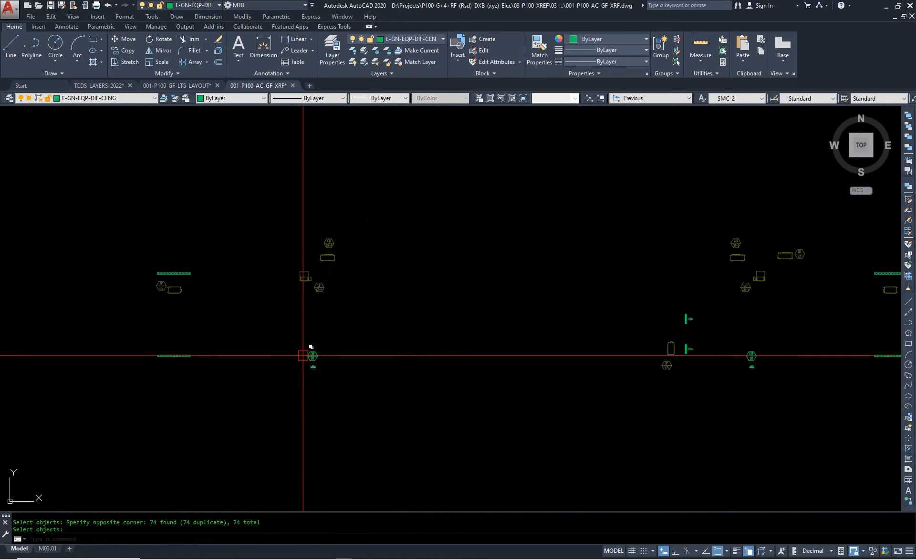
scroll(313, 352, up, 4)
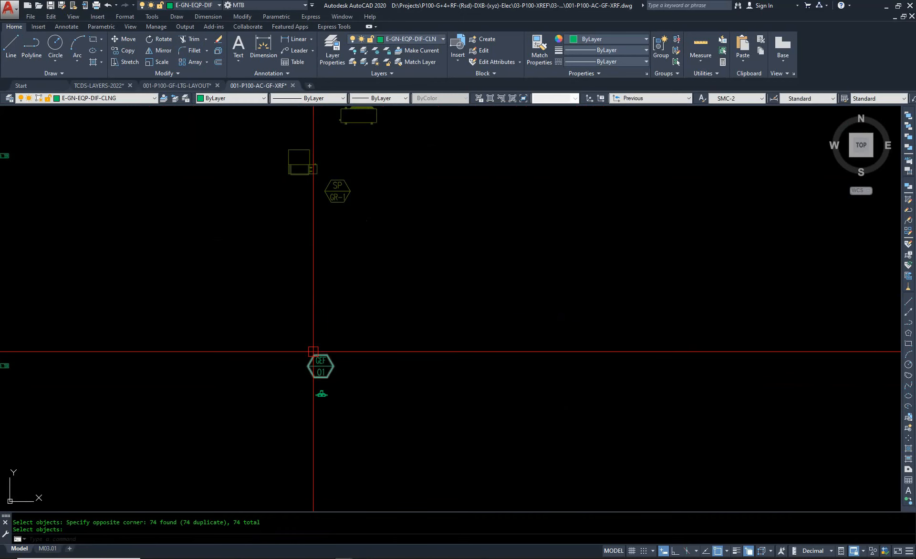
key(ctrl+shift+c)
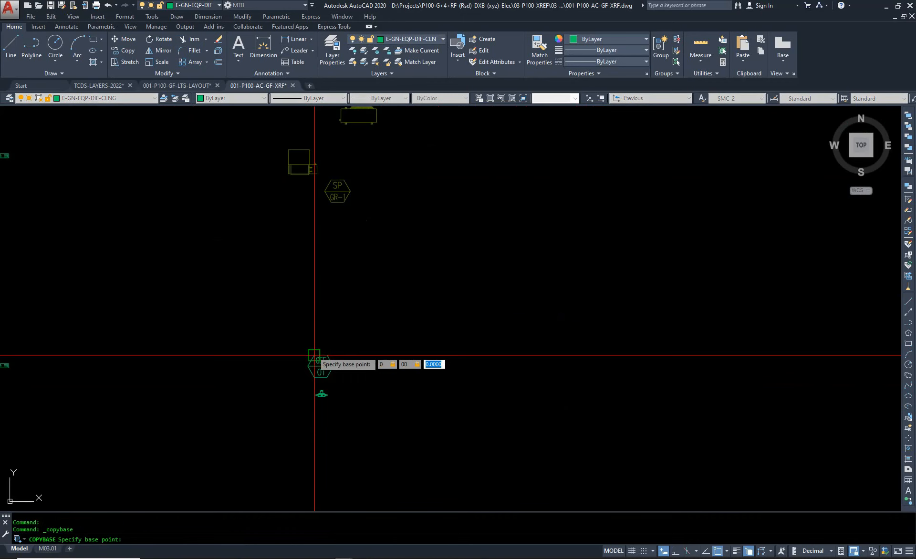
text(0,00)
key(Return)
key(Escape)
Step: Copy both GEF 01 exhaust fans with their hexagonal tags to the clipboard, using base point 0,0,0
key(ctrl+shift+c)
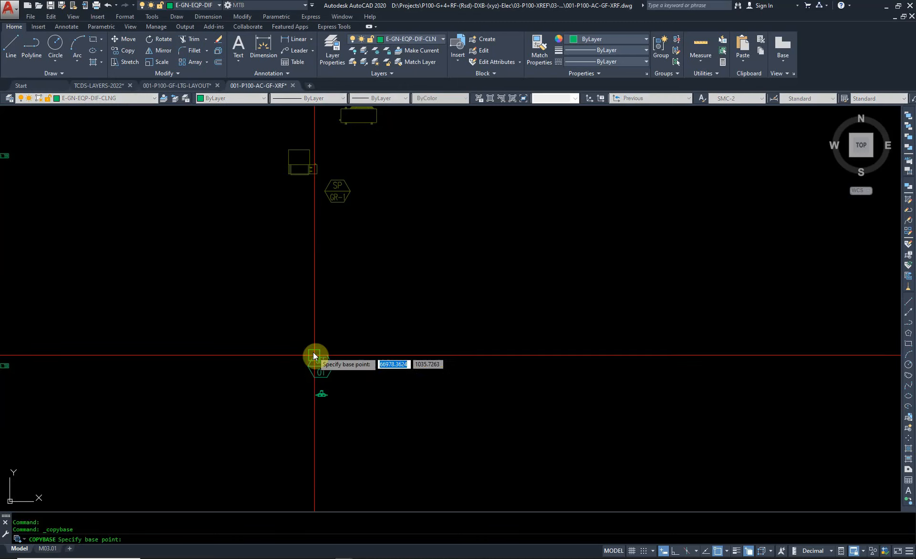
text(0,0,0)
key(Return)
click(367, 344)
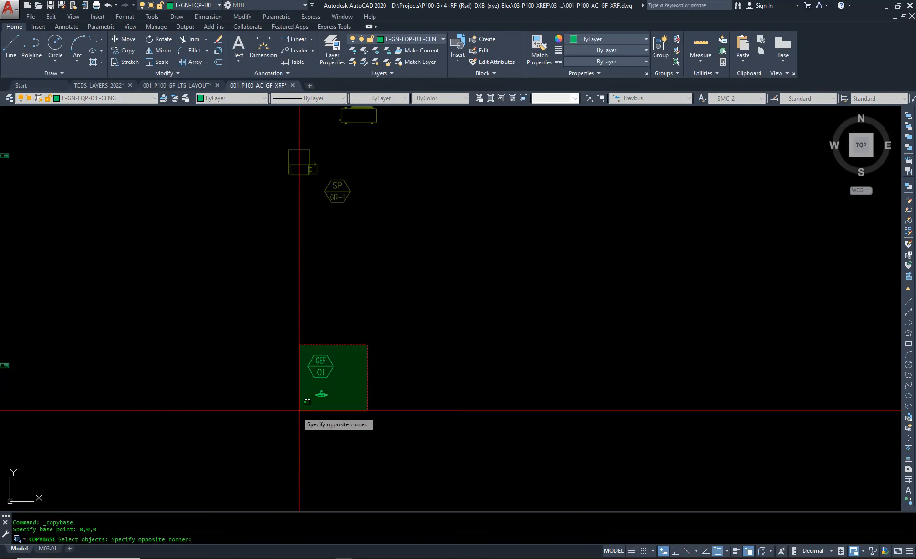
click(300, 405)
scroll(441, 355, down, 3)
scroll(442, 354, up, 2)
click(581, 233)
click(445, 388)
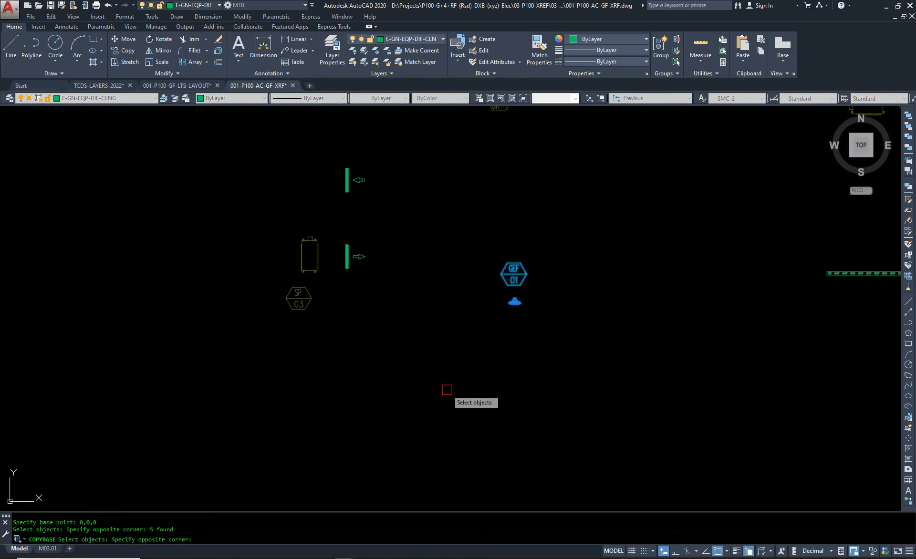
scroll(381, 357, down, 3)
key(Return)
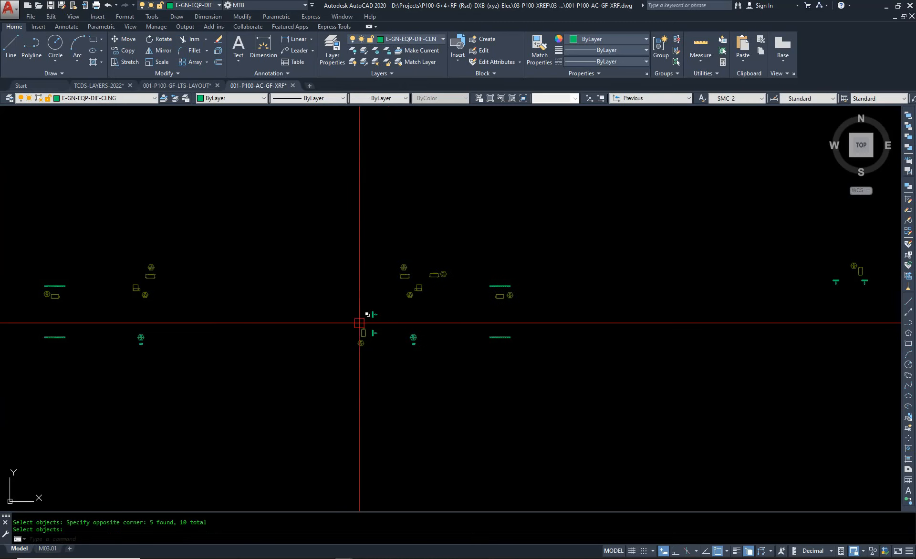
Step: Switch to the 001-P100-GF-LTG-LAYOUT drawing and paste the copied exhaust fans at insertion point 0,0,0
click(190, 85)
scroll(381, 269, down, 3)
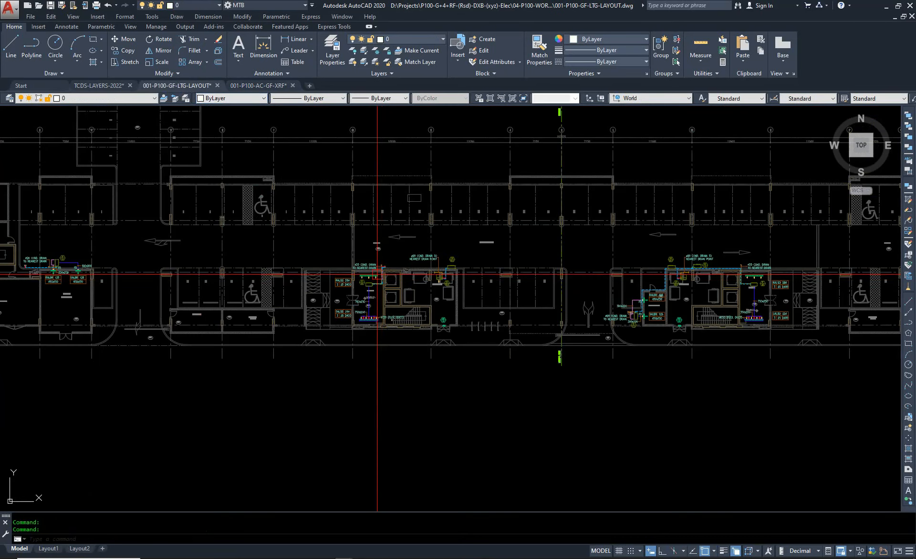
key(ctrl+v)
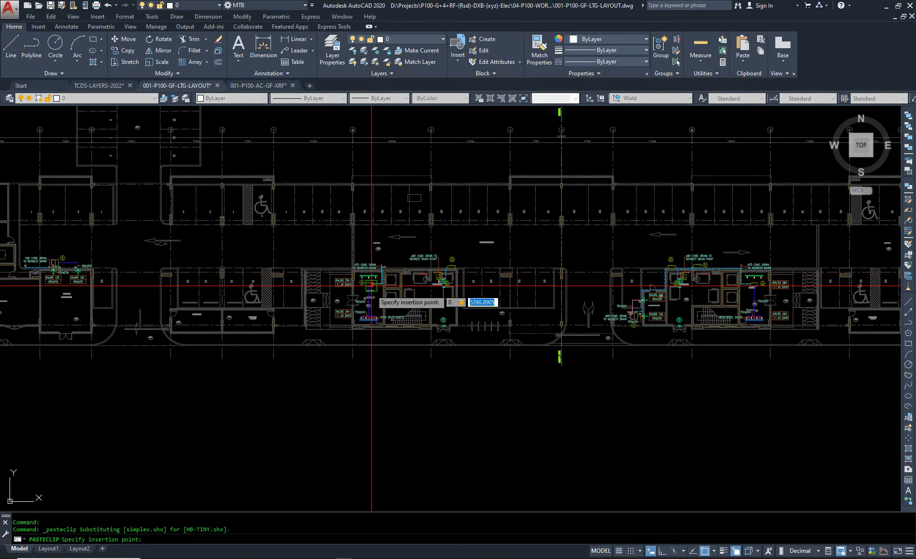
key(Return)
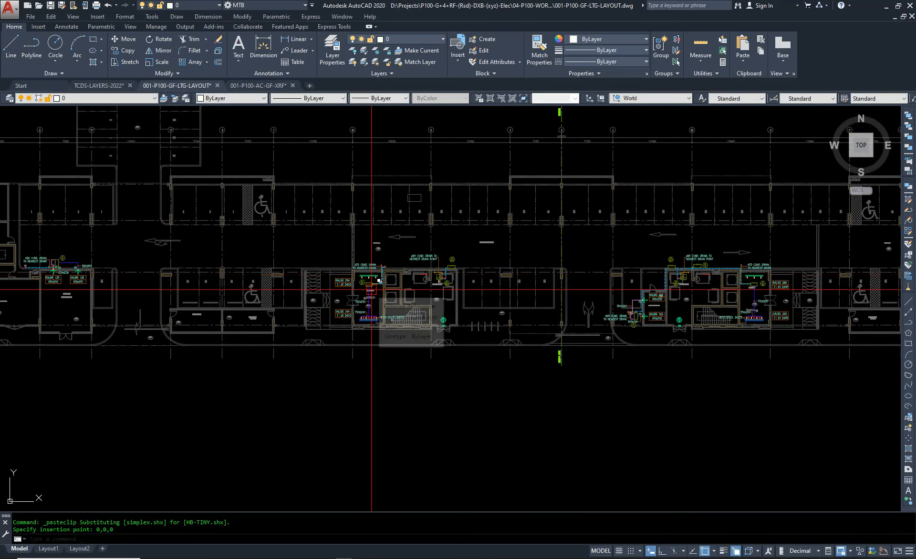
Step: Examine the pasted GEF 01 exhaust fan and tag at the garbage room's double door, selecting them to compare with the AC reference
scroll(668, 322, up, 12)
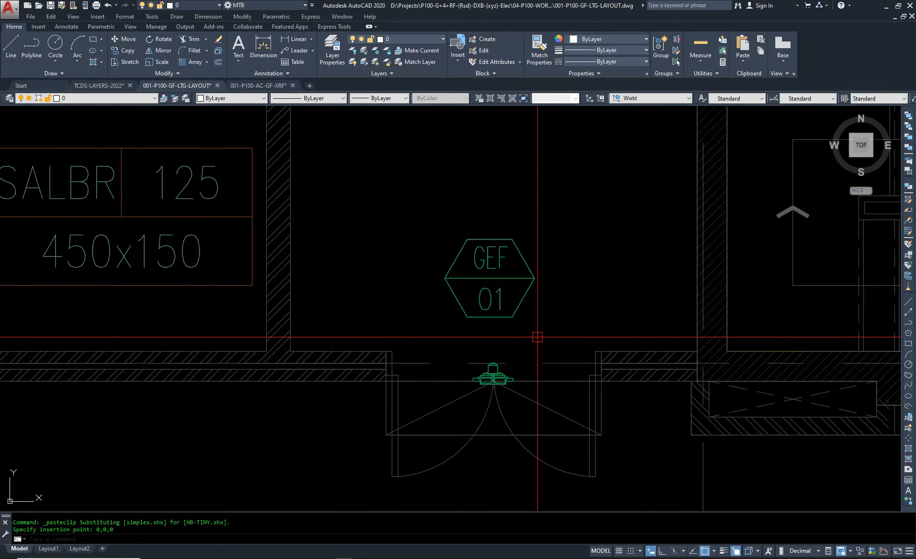
scroll(504, 372, up, 6)
scroll(491, 366, down, 8)
click(522, 306)
click(469, 268)
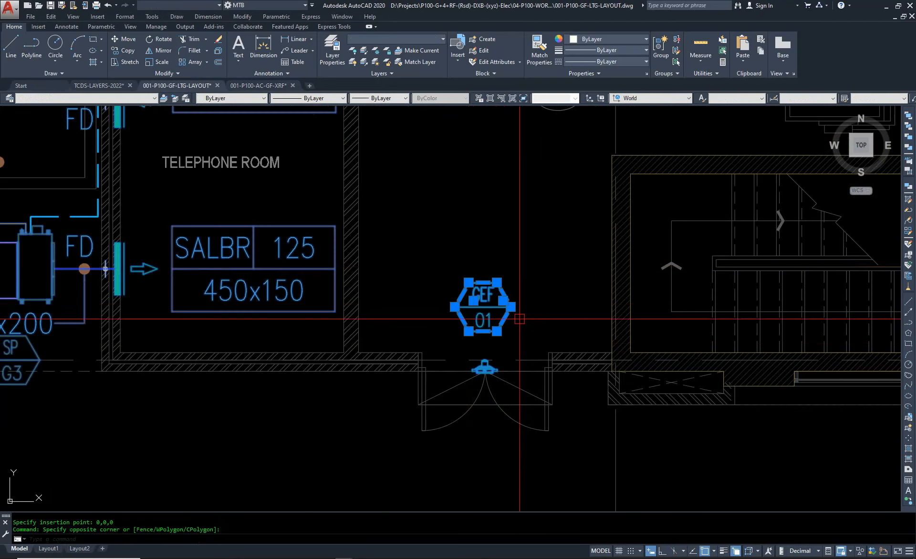
scroll(519, 318, up, 3)
scroll(513, 329, down, 4)
scroll(482, 303, up, 2)
key(Escape)
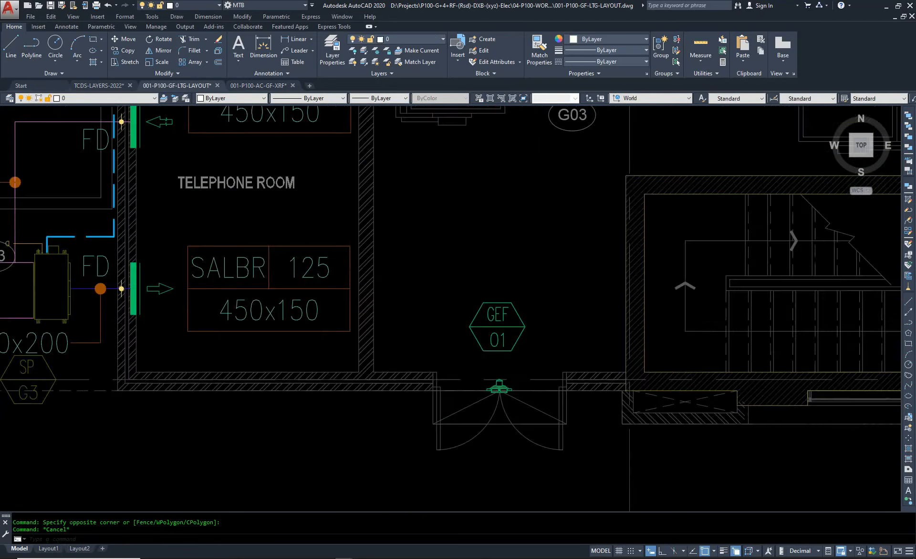
Step: Erase the pasted GEF 01 tag over the AC reference and restore the erased objects
scroll(486, 306, up, 2)
text(e)
key(space)
click(430, 276)
click(569, 386)
key(space)
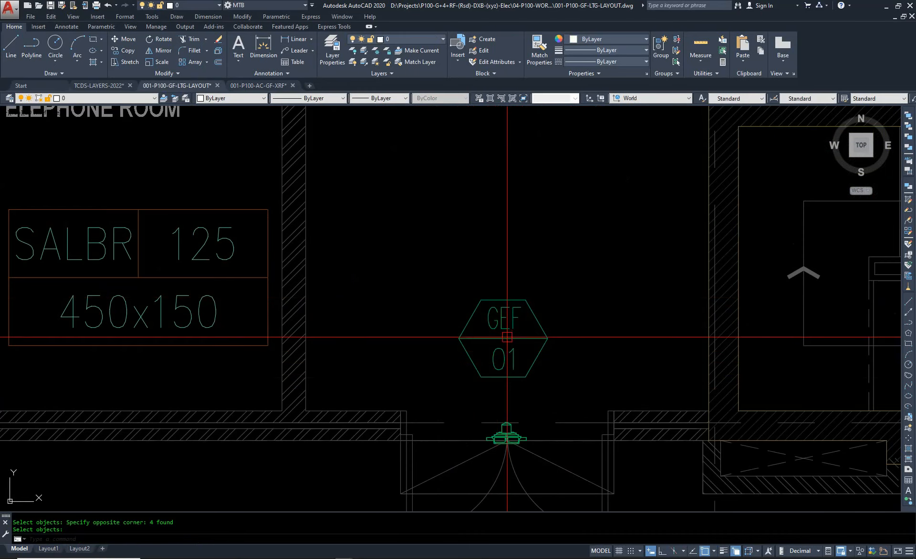
key(Escape)
Step: Inspect the AC reference around the garbage and telephone rooms, checking which equipment belongs to it
scroll(477, 388, down, 6)
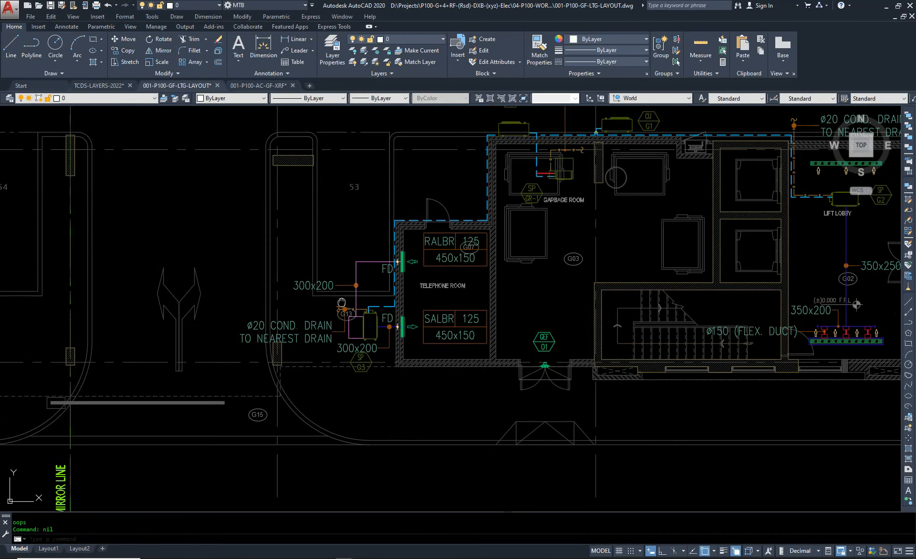
scroll(477, 387, up, 2)
scroll(477, 388, down, 1)
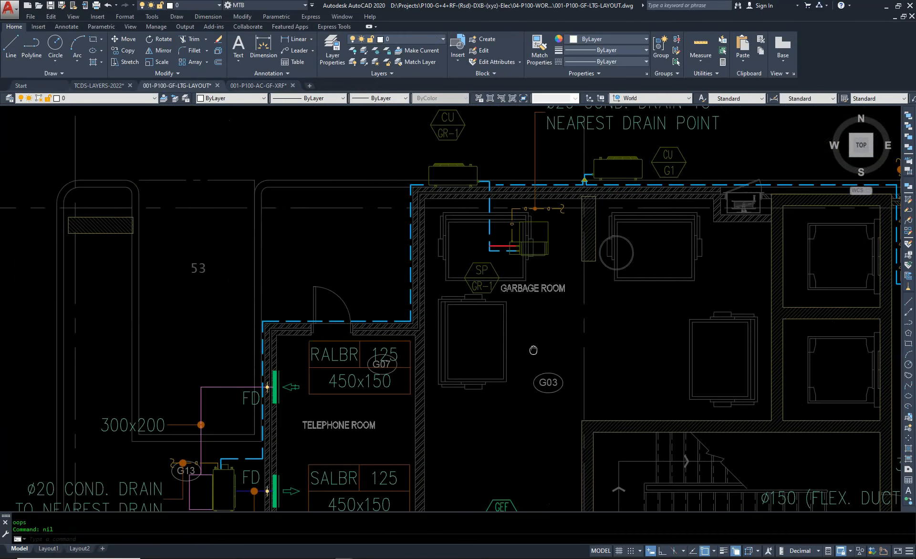
scroll(510, 324, up, 5)
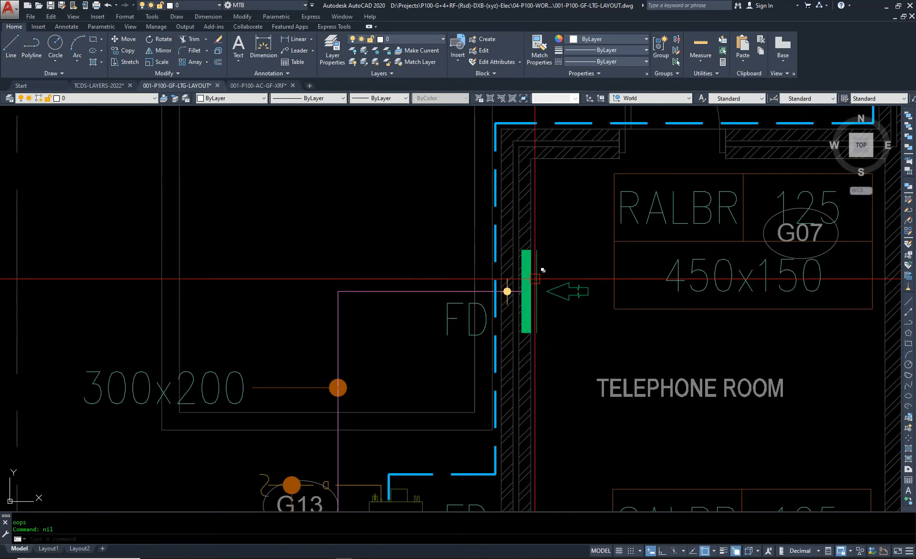
click(553, 282)
scroll(522, 247, down, 4)
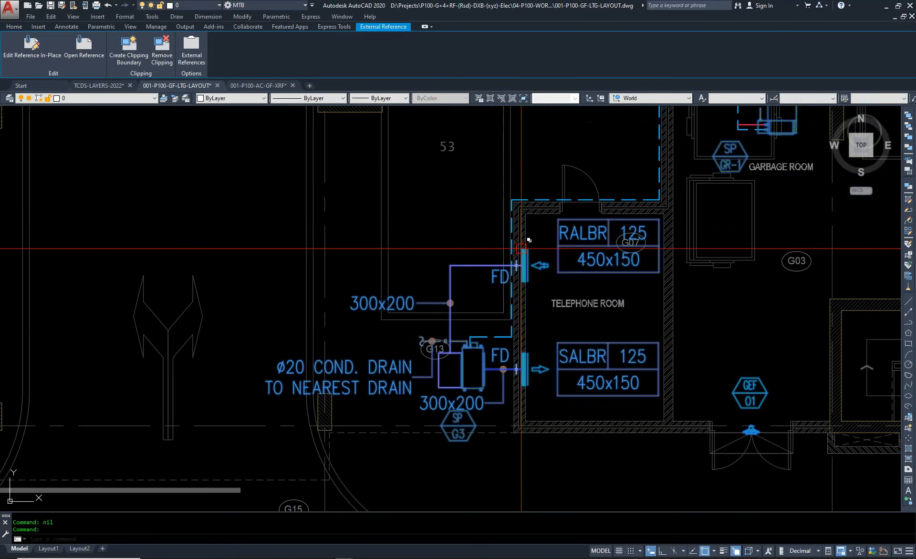
key(Escape)
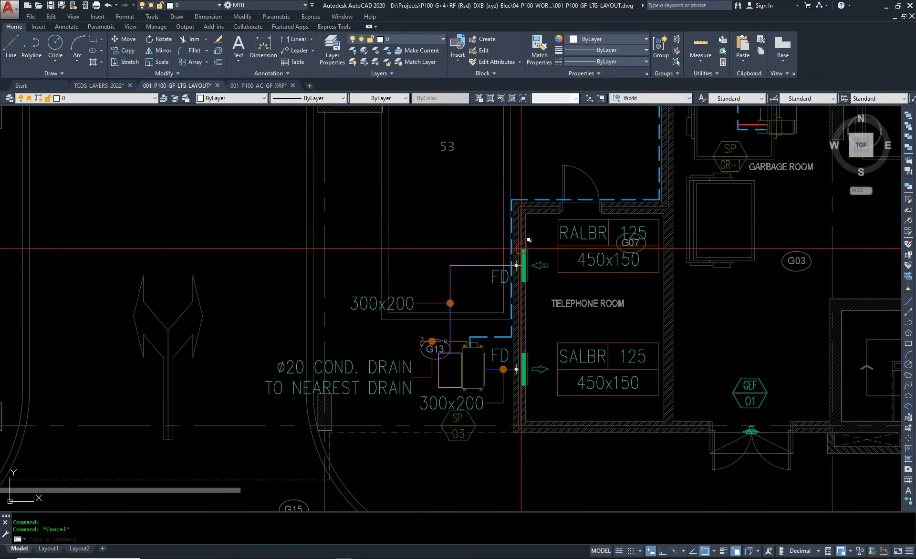
Step: Unload the 001-P100-AC-GF-XRF external reference from the lighting layout
text(XR)
key(Return)
right_click(48, 184)
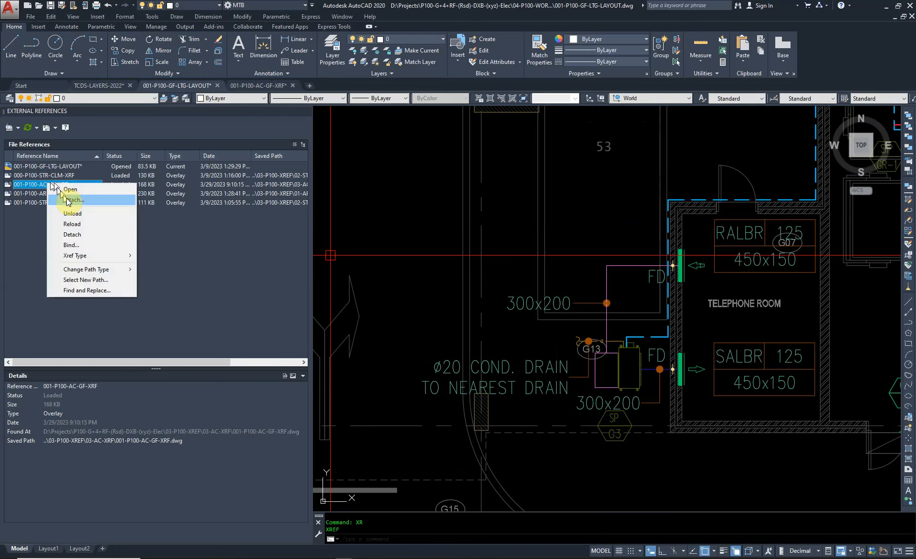
click(72, 215)
scroll(492, 297, down, 6)
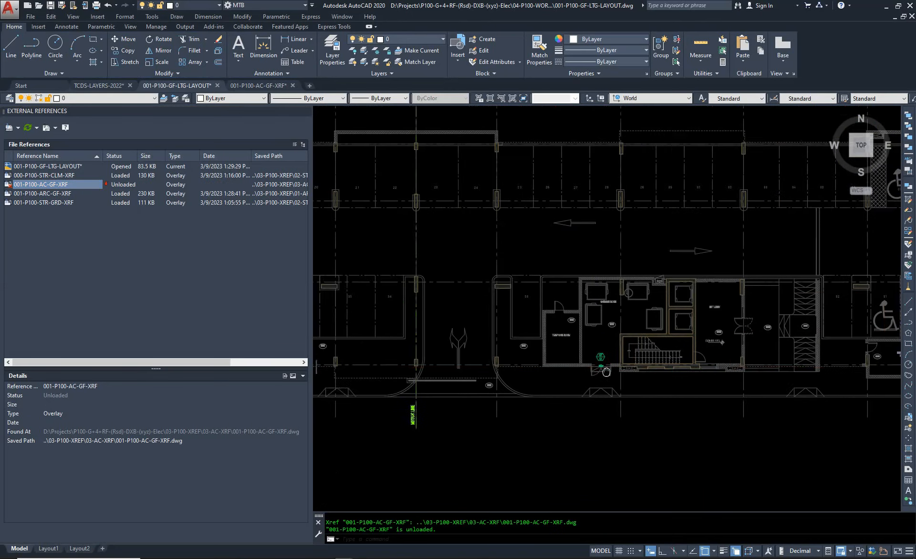
Step: Examine the pasted GEF 01 exhaust fans at both garbage room entrances without the AC reference
key(ctrl+1)
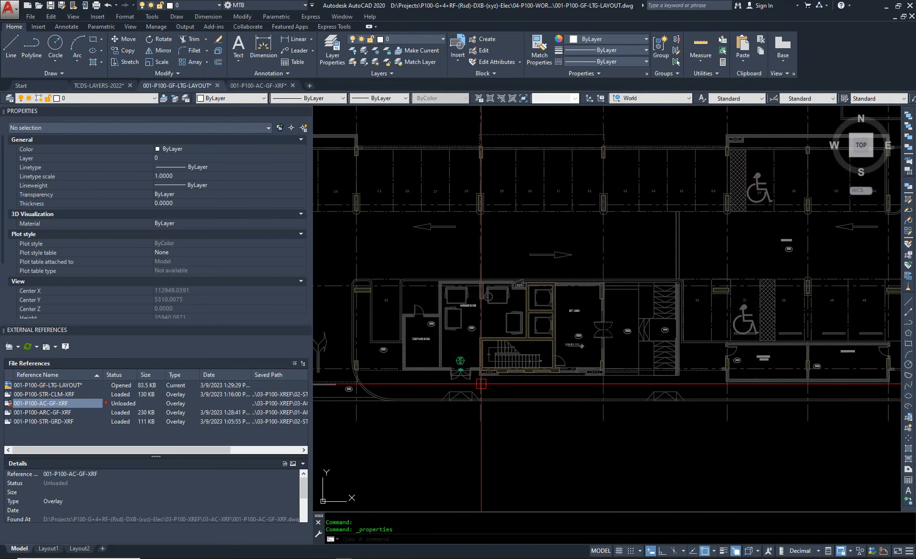
scroll(442, 351, up, 5)
scroll(548, 343, down, 2)
scroll(624, 341, up, 3)
scroll(477, 372, down, 6)
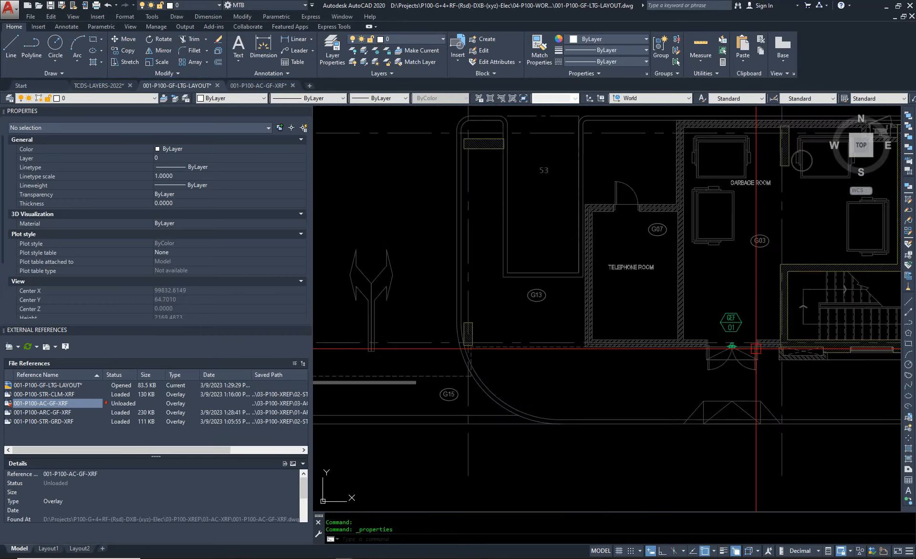
scroll(591, 310, up, 6)
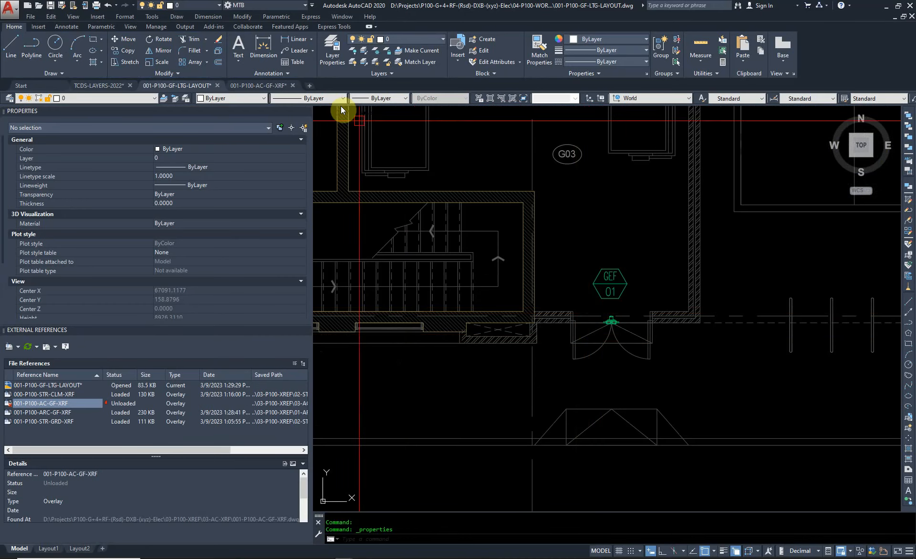
click(306, 111)
scroll(603, 322, down, 5)
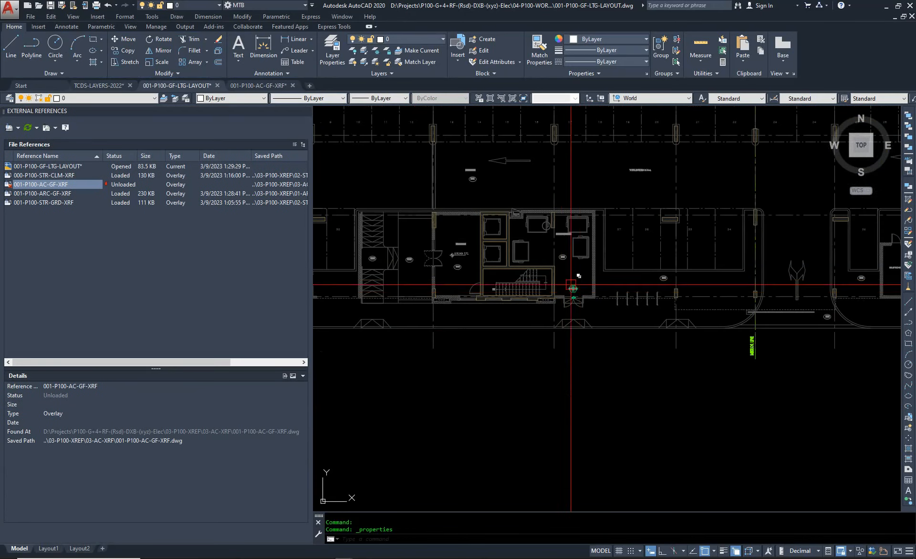
scroll(639, 322, up, 4)
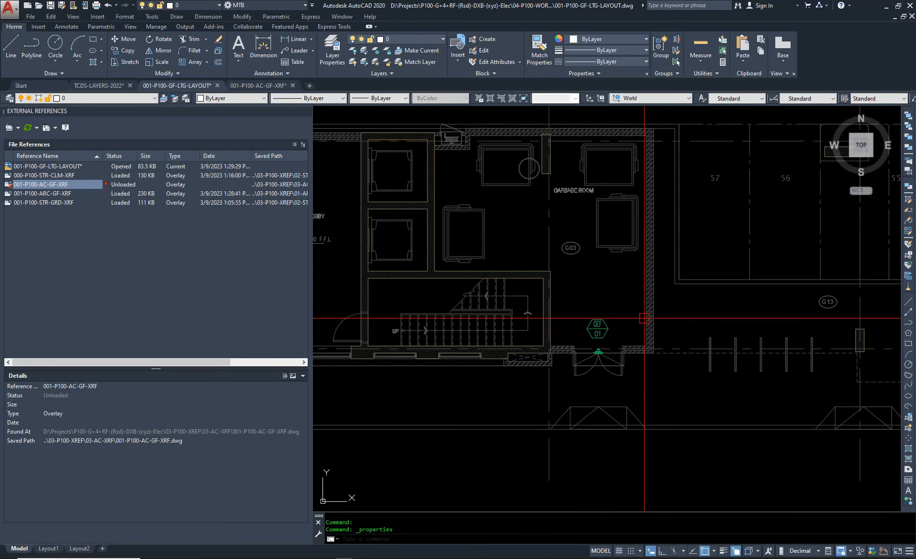
Step: Turn off the layer of the pasted GEF 01 exhaust fan and tag
text(FF)
key(Return)
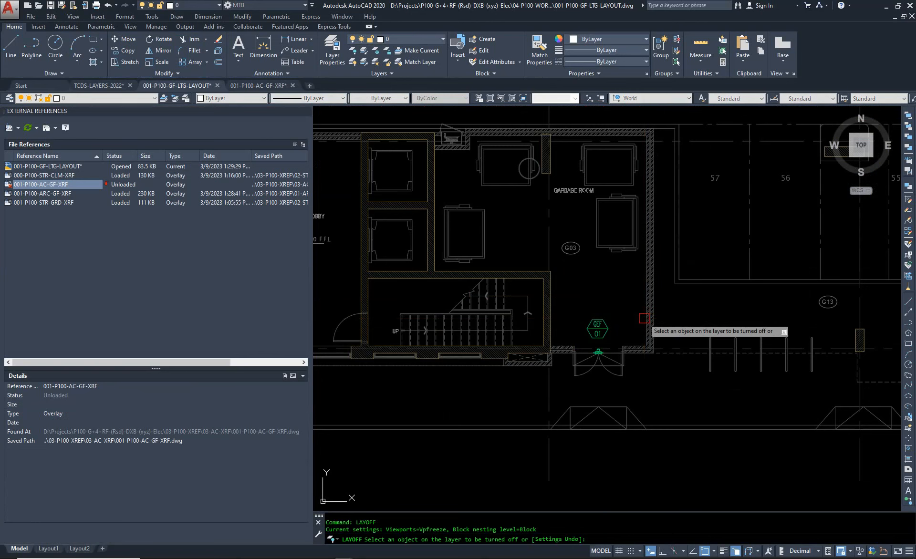
click(607, 331)
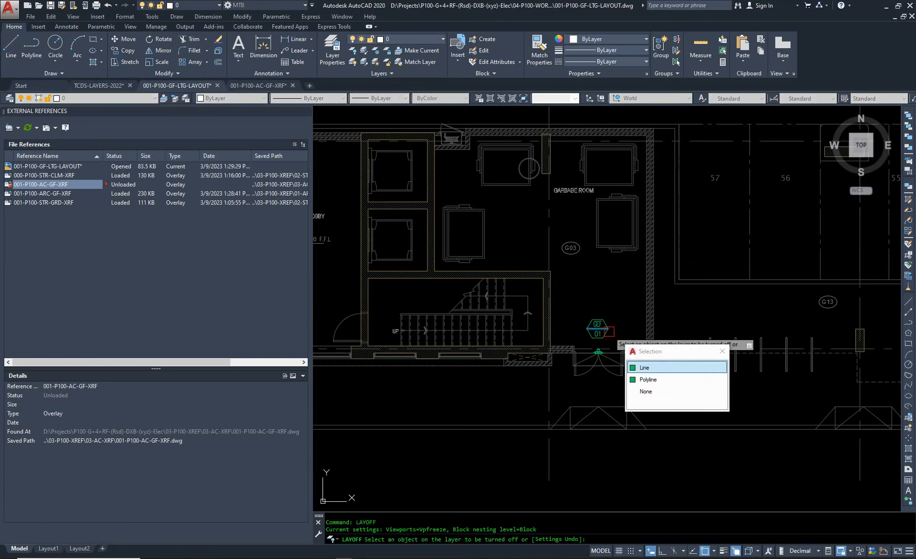
click(644, 370)
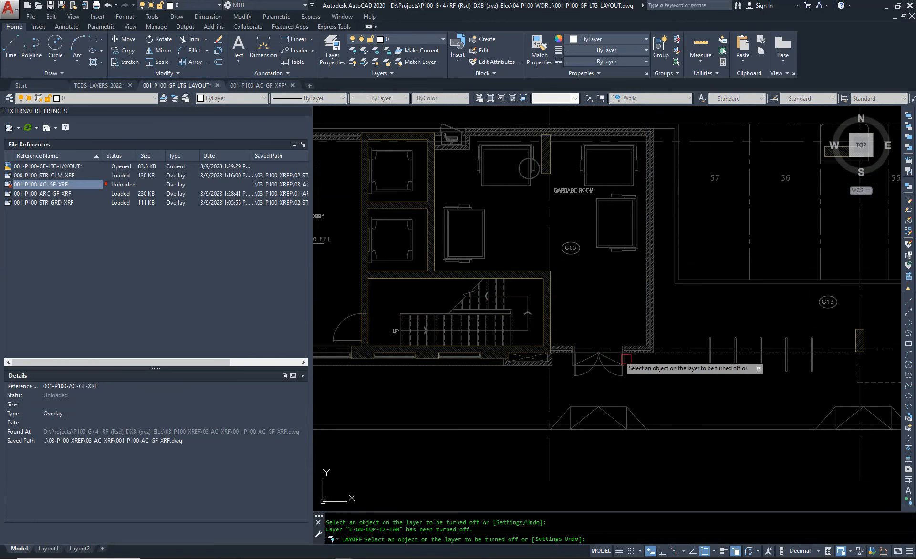
Step: Reload the 001-P100-AC-GF-XRF external reference in the lighting layout and switch to the 001-P100-AC-GF-XRF drawing
right_click(63, 185)
click(100, 223)
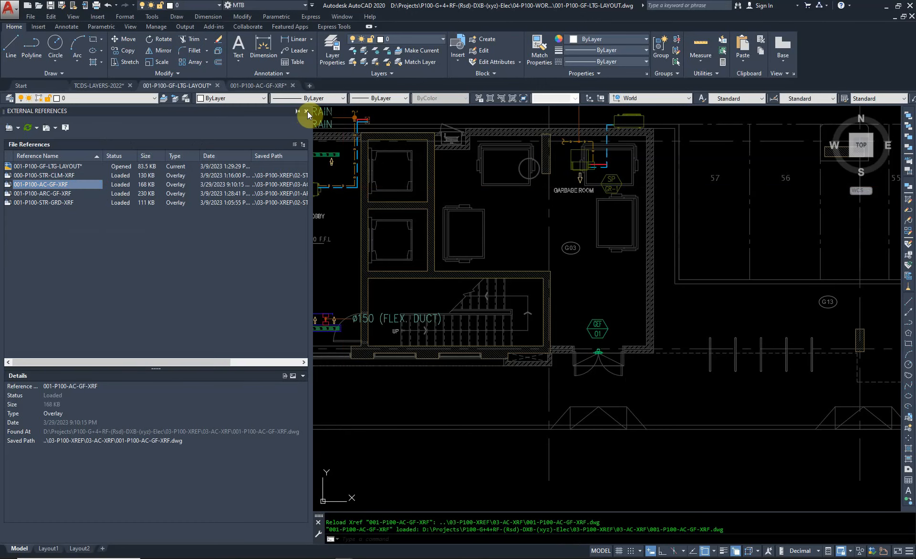
click(306, 111)
click(258, 86)
scroll(513, 289, up, 1)
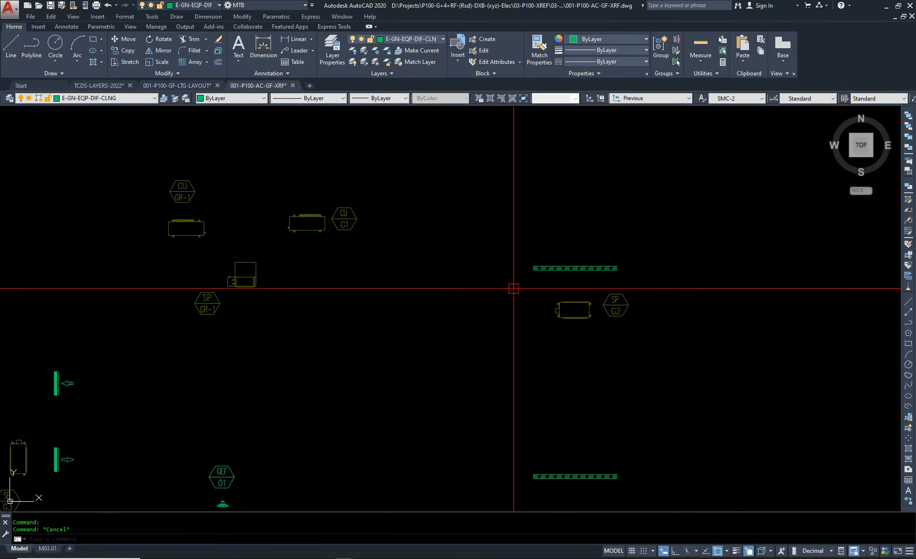
Step: Isolate the layers of the SP G2 and CU G1 air-conditioning units and their hexagonal tags
key(Return)
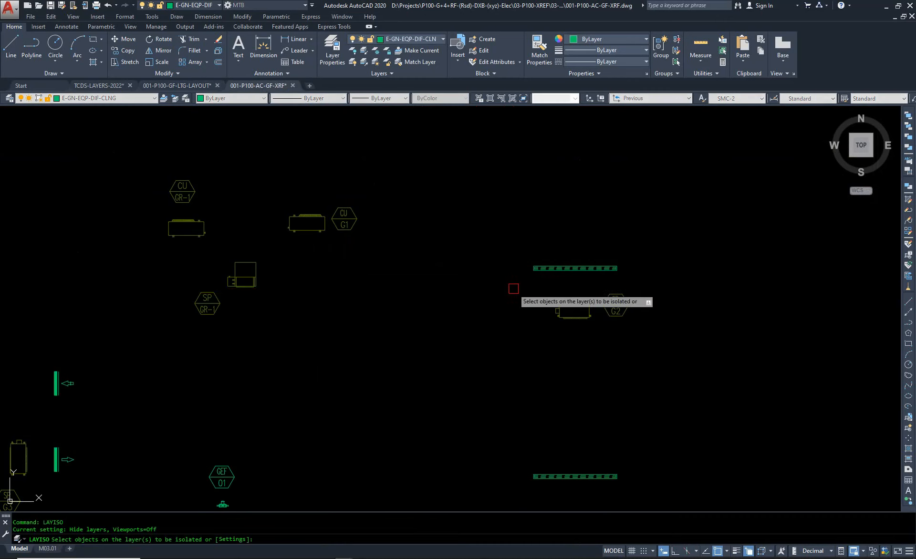
click(670, 281)
click(508, 320)
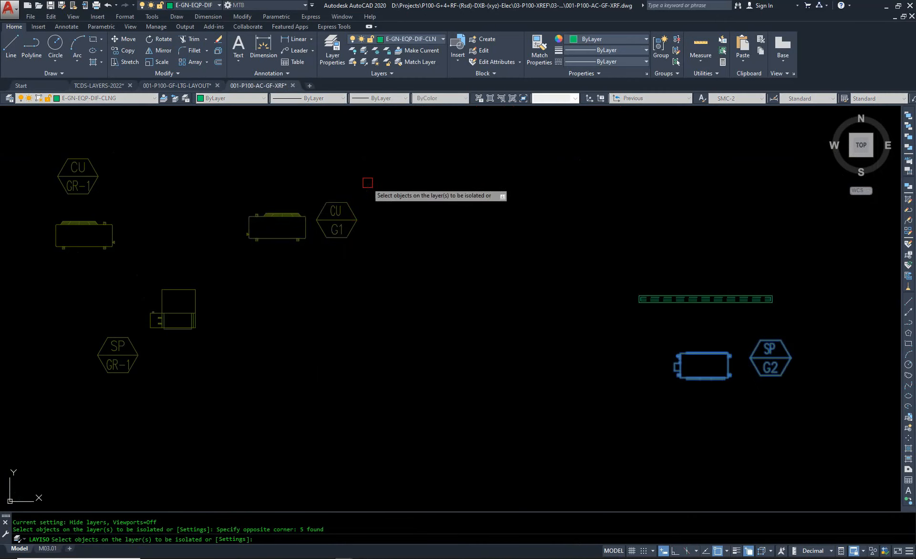
click(378, 262)
click(248, 167)
key(Return)
scroll(391, 266, down, 5)
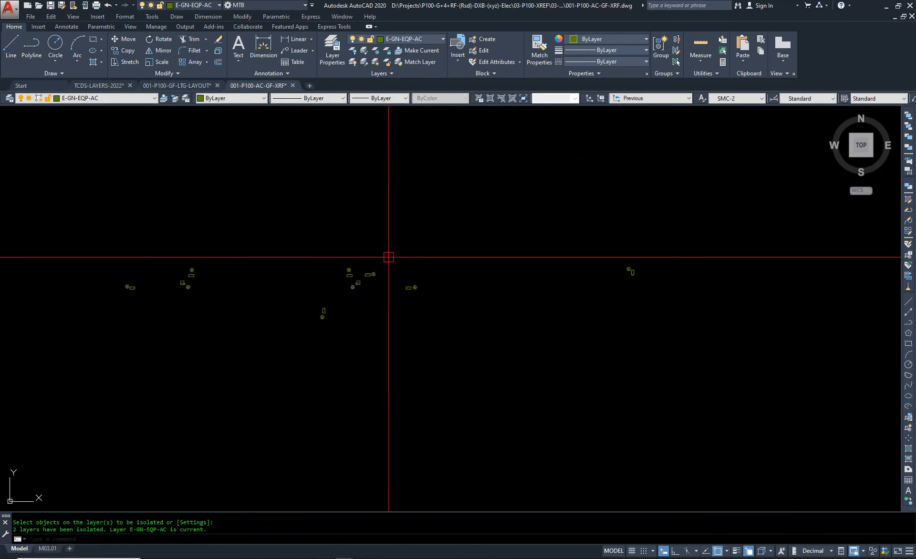
Step: Copy all the isolated AC units and tags across the ground floor with base point 0,0,0
key(ctrl+shift+c)
text(0,0,0)
key(Return)
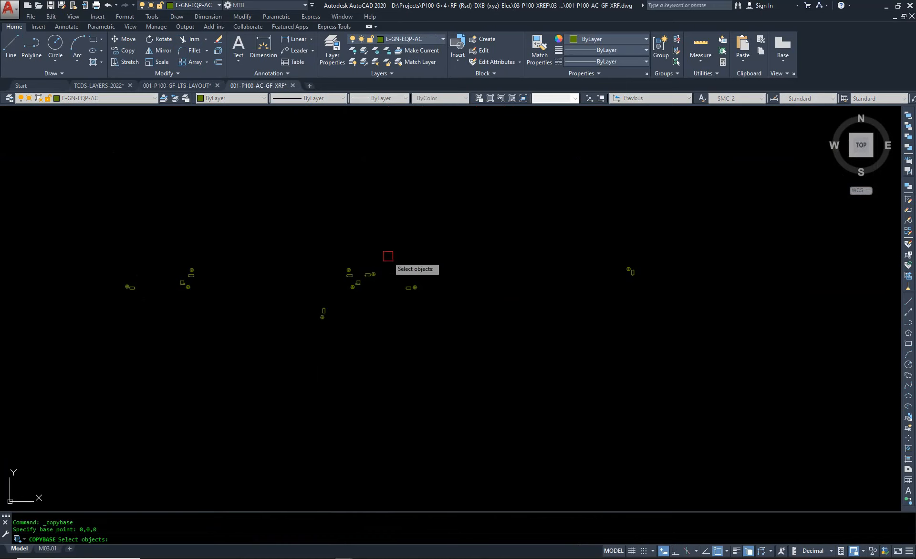
scroll(388, 257, down, 2)
click(593, 225)
click(208, 326)
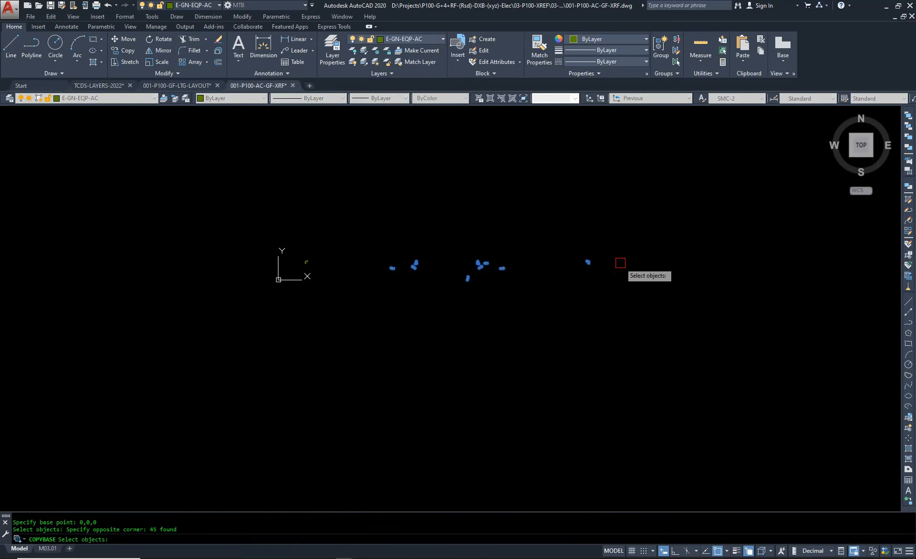
click(654, 231)
click(280, 357)
click(636, 259)
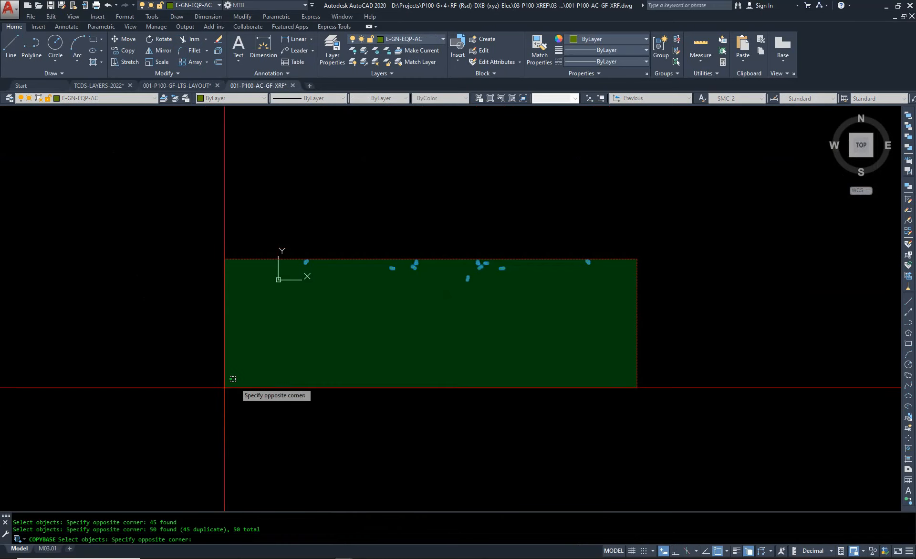
click(279, 355)
click(670, 243)
click(227, 359)
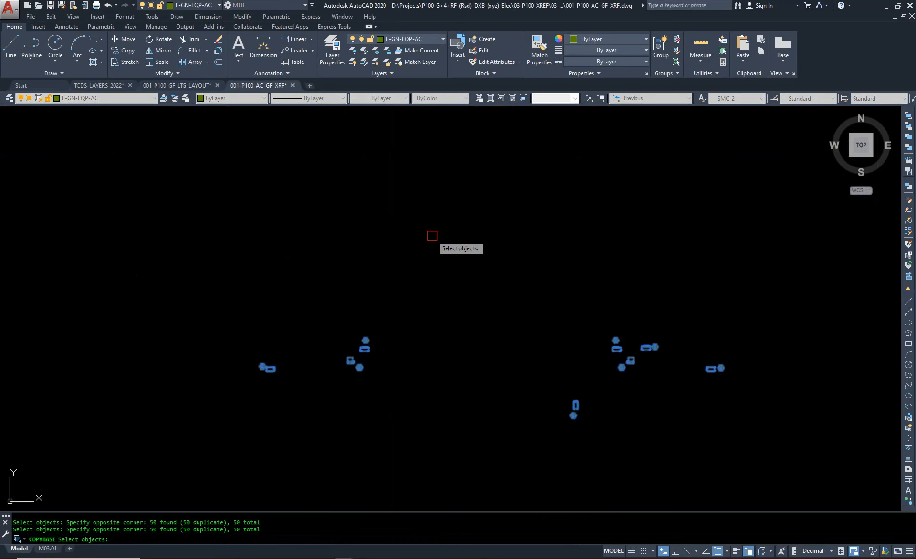
key(Return)
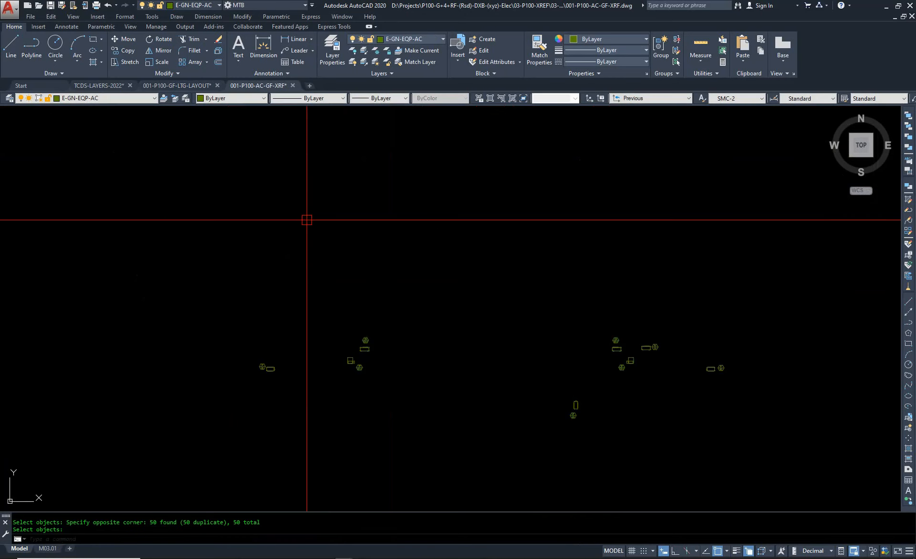
Step: Paste the copied AC units and tags into the 001-P100-GF-LTG-LAYOUT drawing at insertion point 0,0,0
click(169, 85)
scroll(358, 307, down, 3)
scroll(388, 284, up, 4)
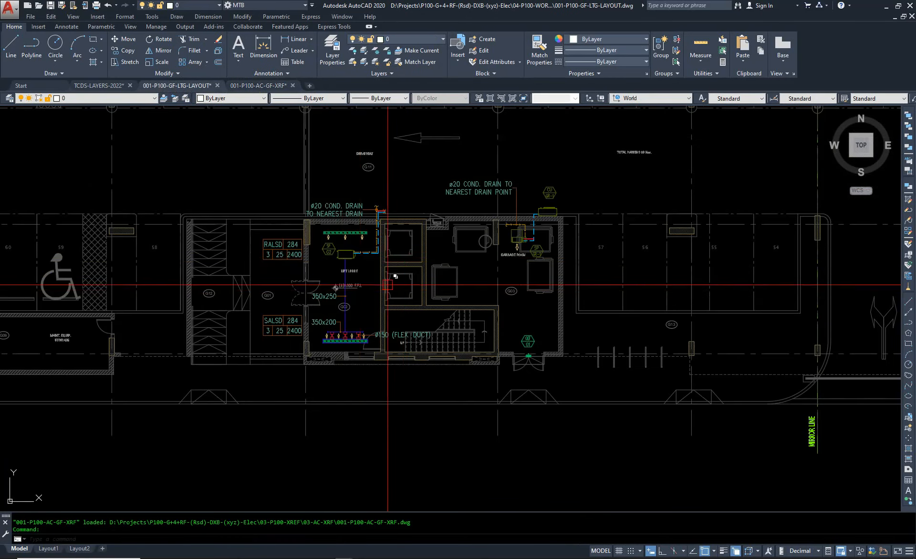
key(ctrl+v)
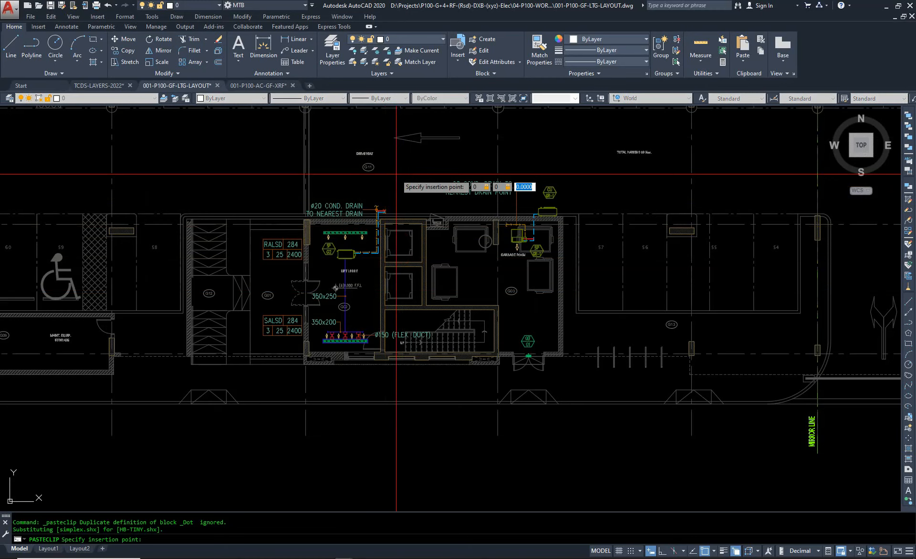
text(0)
key(Return)
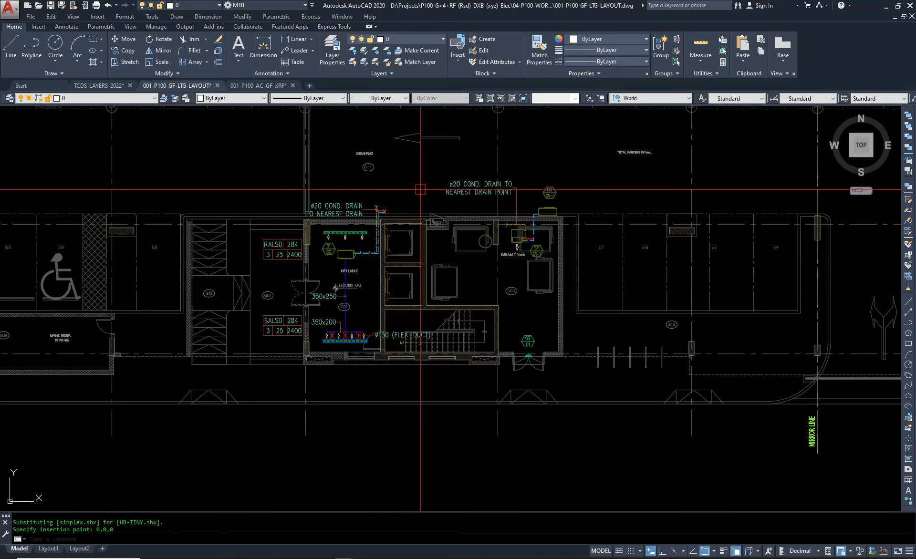
Step: Unload the 001-P100-AC-GF-XRF external reference from the lighting layout and close the list of references
scroll(502, 357, up, 4)
mouse_move(599, 358)
middle_down()
mouse_move(630, 419)
mouse_move(681, 433)
middle_up()
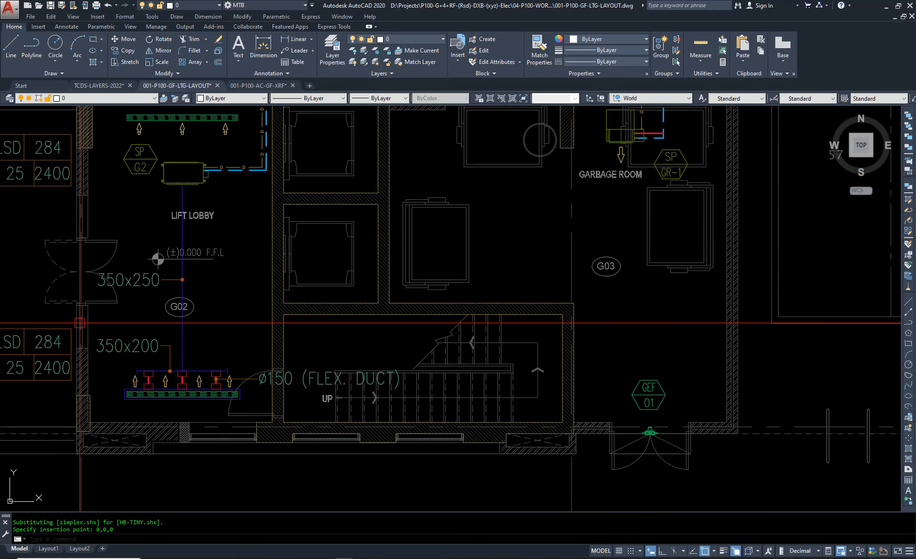
middle_drag(91, 322, 626, 362)
scroll(654, 365, down, 3)
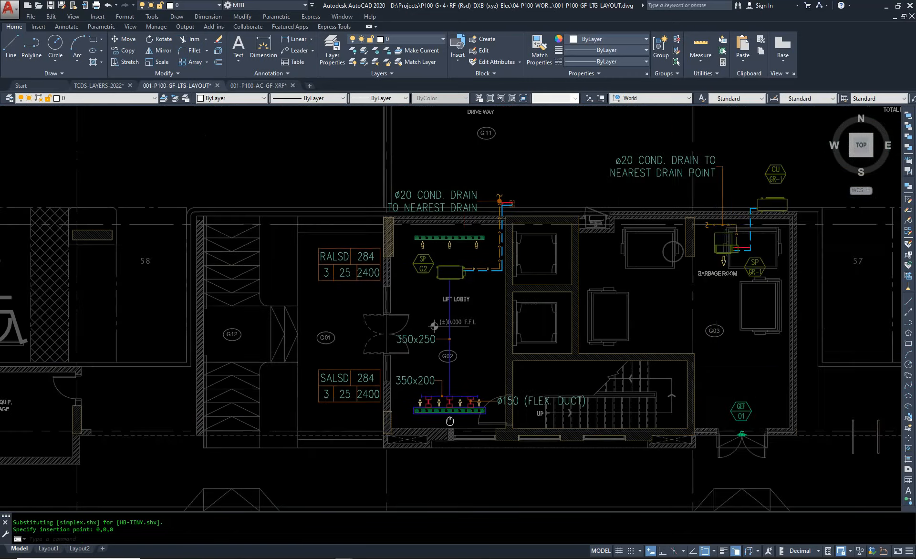
scroll(444, 391, up, 5)
click(449, 367)
key(Escape)
text(xr)
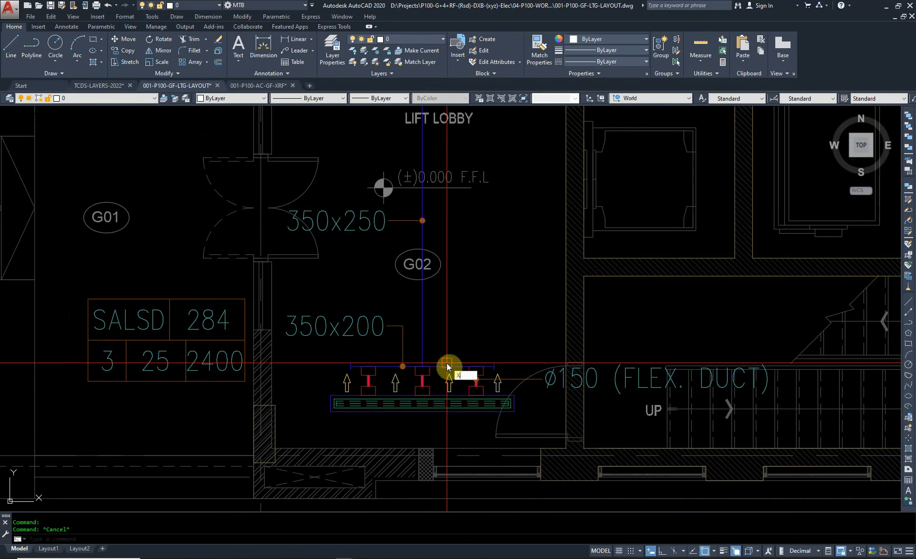
key(Return)
right_click(44, 185)
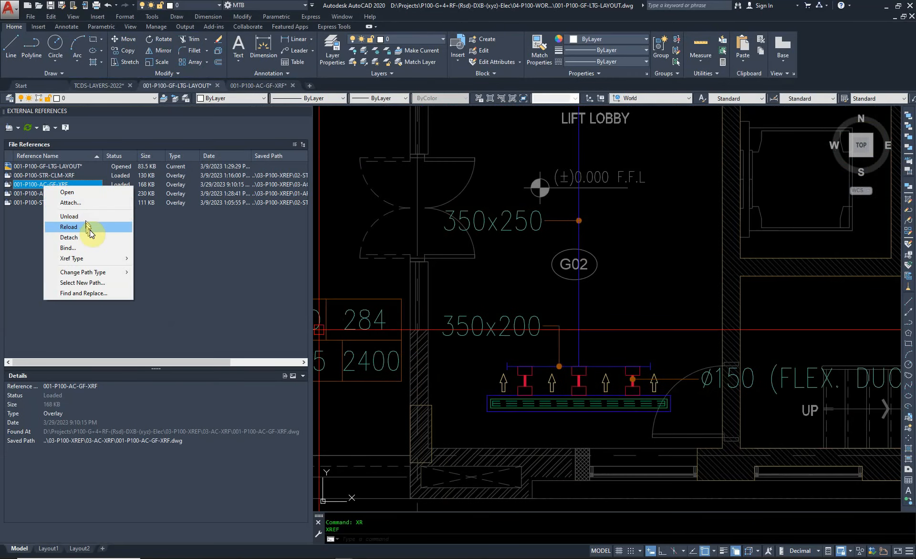
click(69, 216)
scroll(636, 277, down, 3)
scroll(636, 276, up, 5)
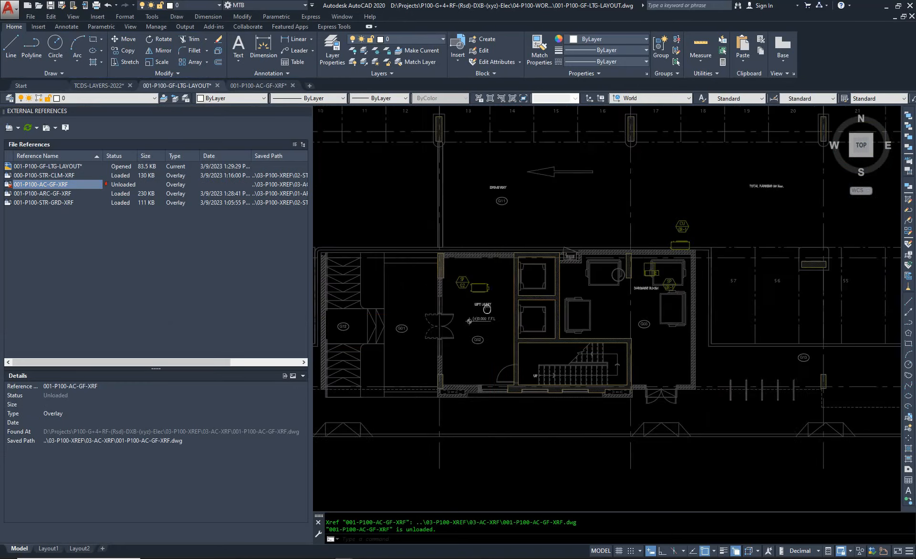
scroll(636, 277, down, 5)
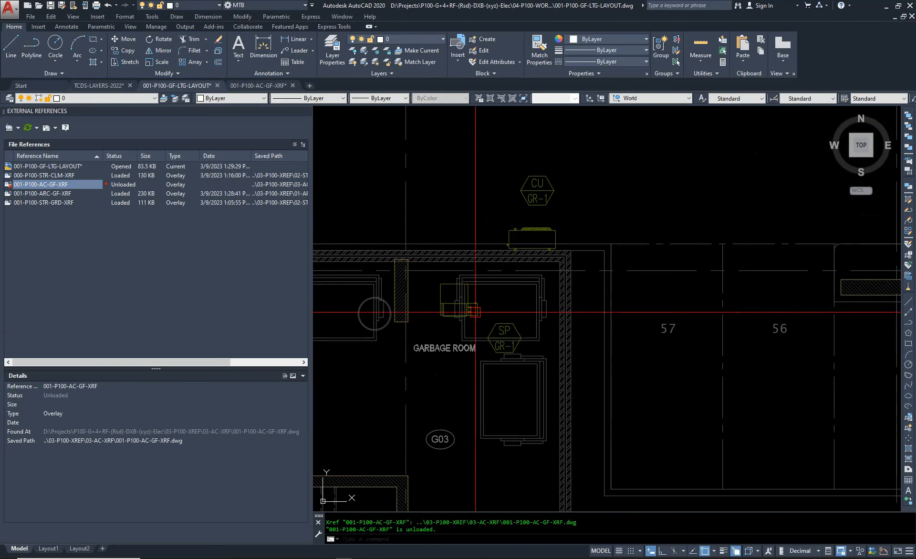
scroll(595, 349, down, 5)
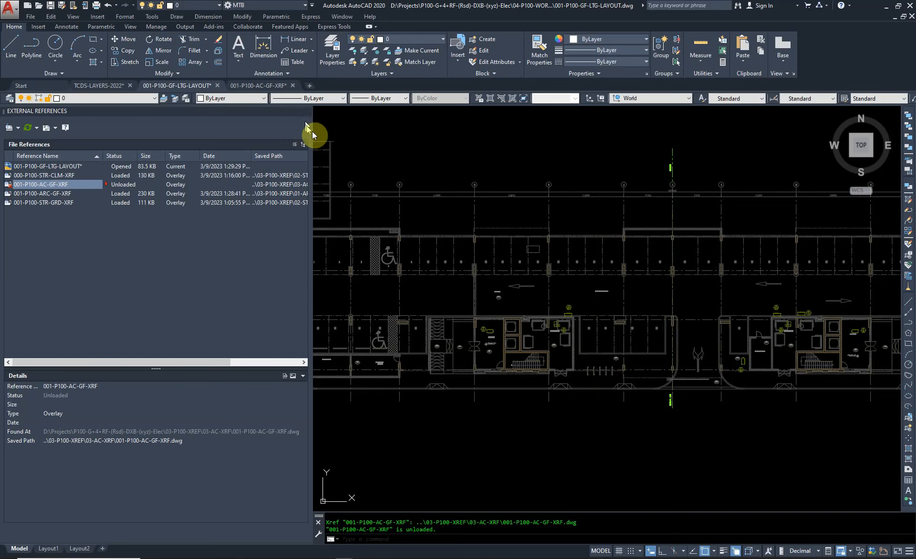
click(305, 111)
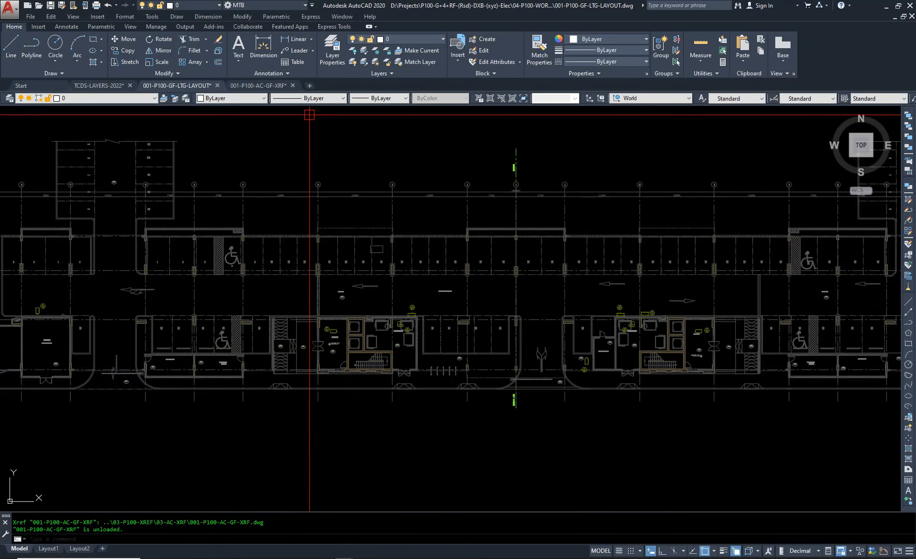
Step: Examine the positions of the pasted AC units and tags across the whole ground-floor lighting layout
scroll(469, 255, down, 4)
scroll(469, 255, up, 5)
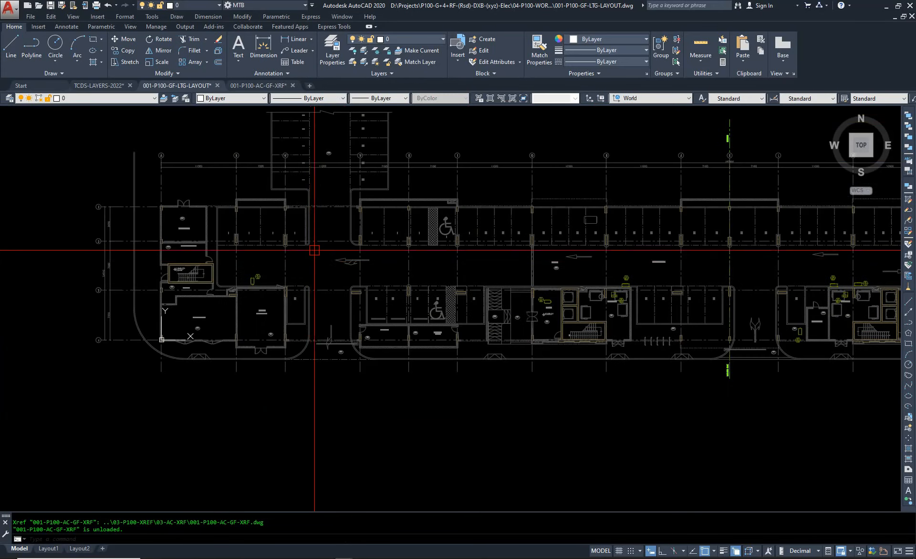
scroll(377, 362, up, 3)
scroll(426, 340, down, 2)
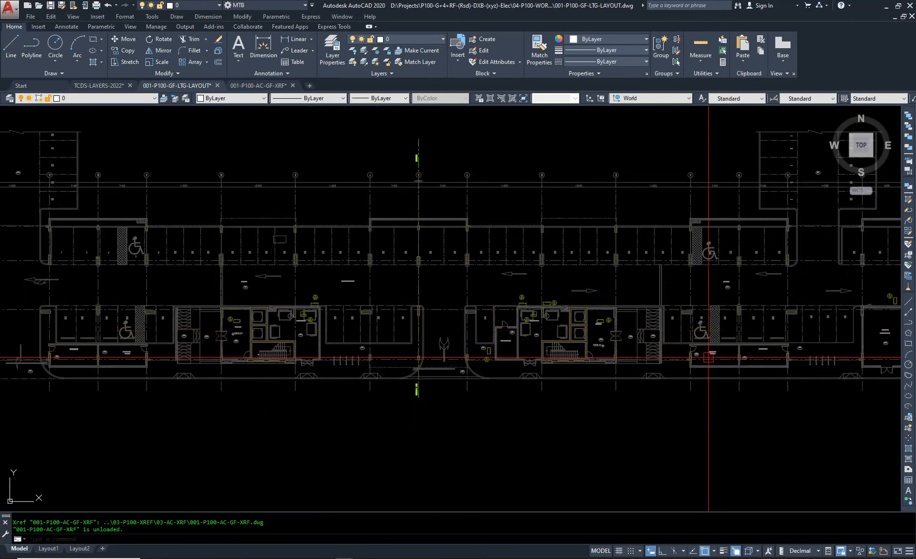
middle_drag(707, 357, 48, 352)
middle_drag(164, 323, 583, 361)
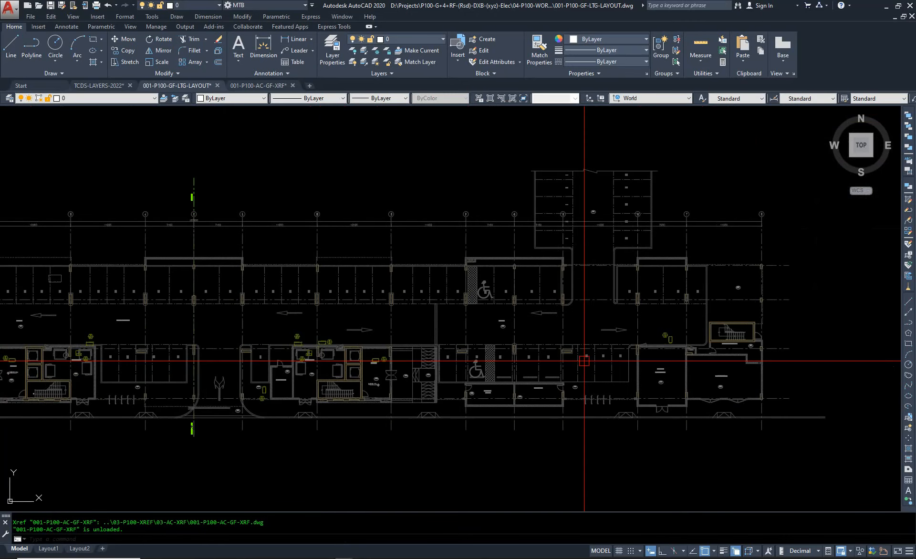
scroll(699, 361, up, 2)
scroll(383, 320, up, 1)
middle_drag(383, 320, 756, 288)
scroll(757, 288, down, 1)
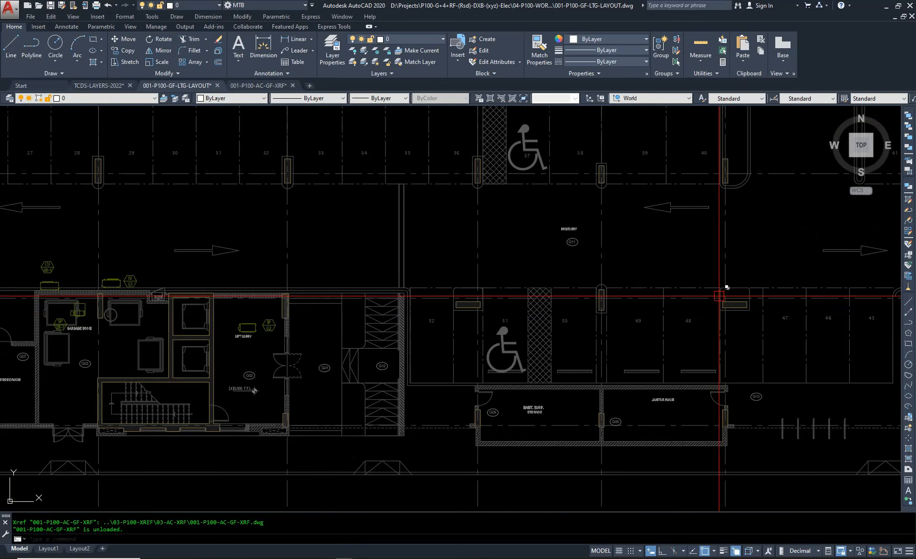
middle_drag(328, 329, 523, 323)
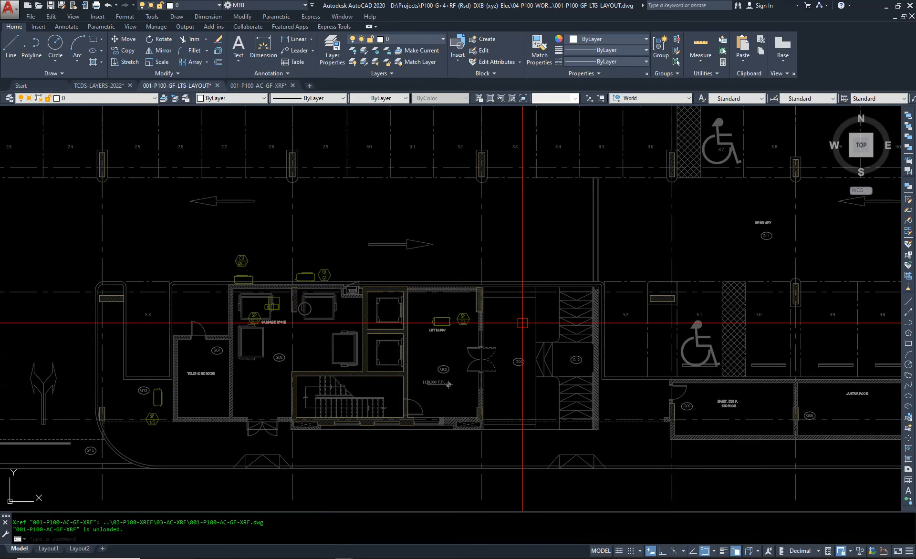